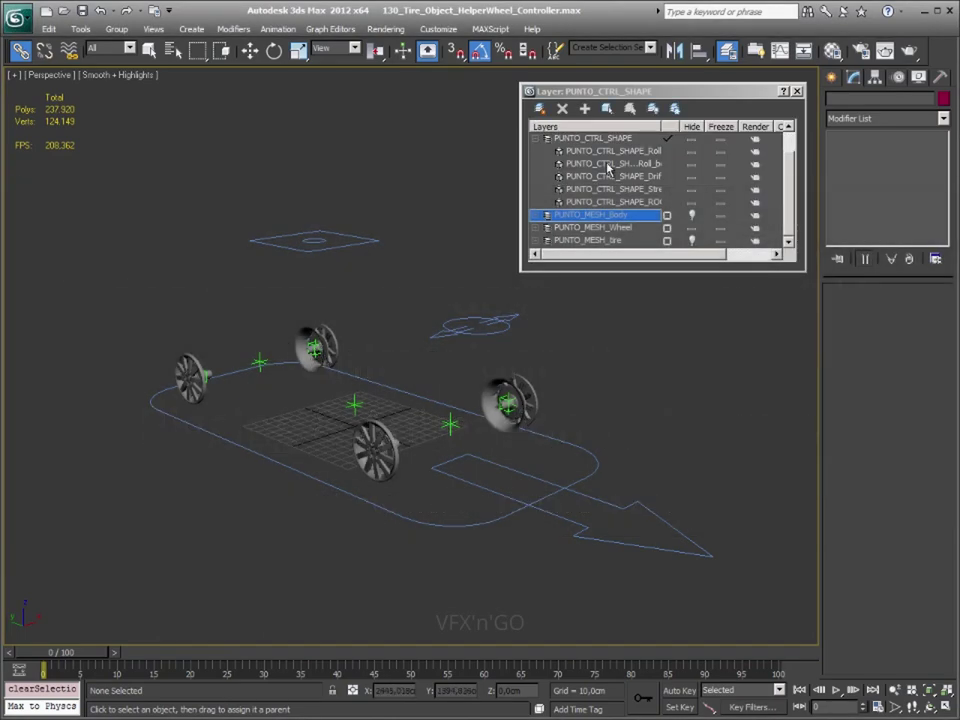
Select the two shapes near the arrow, then clear the selection
drag(617, 429, 570, 508)
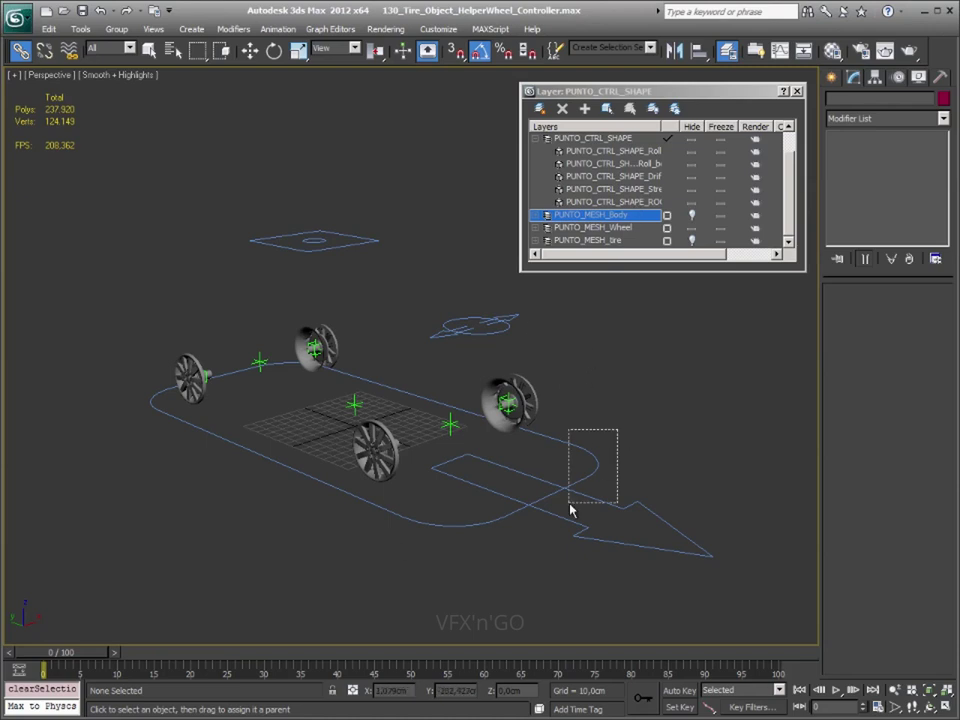
mouse_move(581, 405)
alt+middle_down()
mouse_move(582, 424)
mouse_move(589, 394)
alt+middle_up()
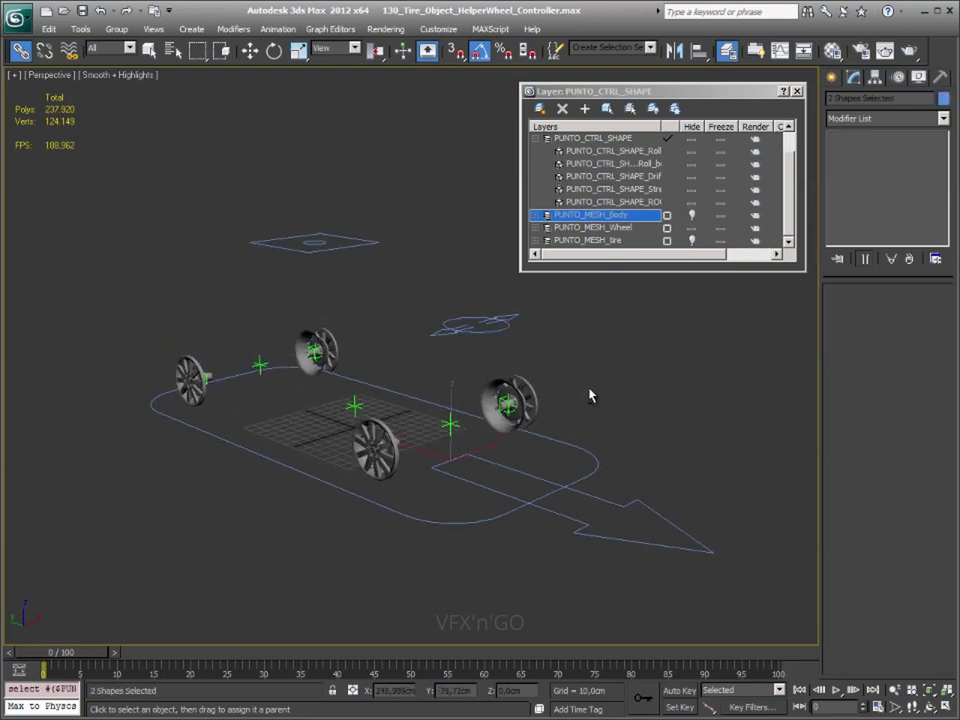
click(548, 413)
scroll(548, 415, up, 3)
scroll(540, 440, up, 2)
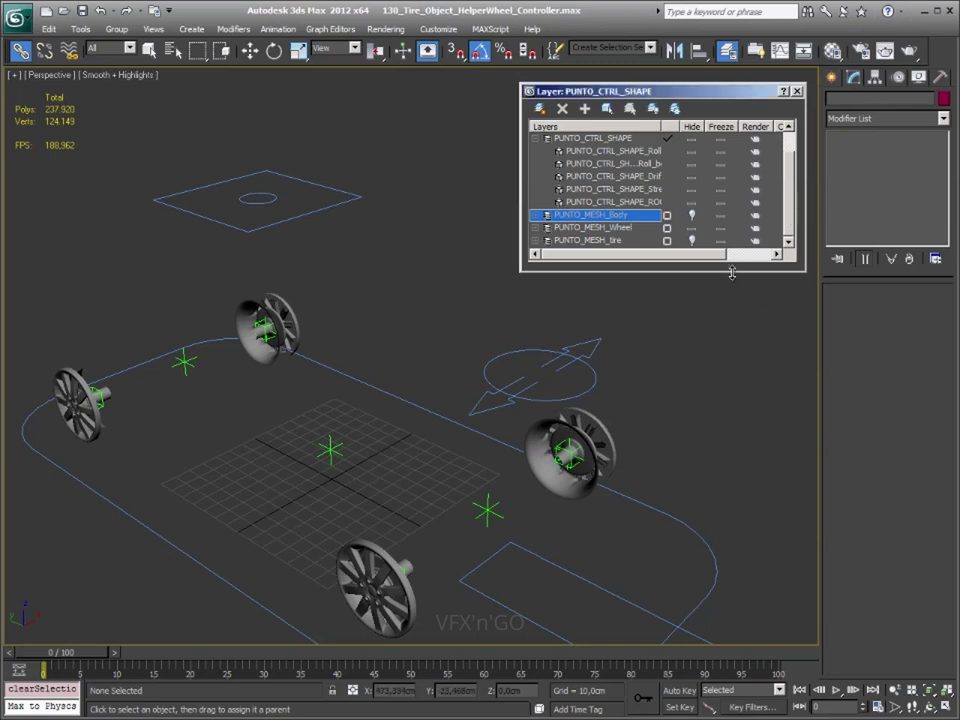
Expand the layer list and toggle layers so the tire meshes show while the car body stays hidden
drag(729, 271, 729, 355)
click(692, 241)
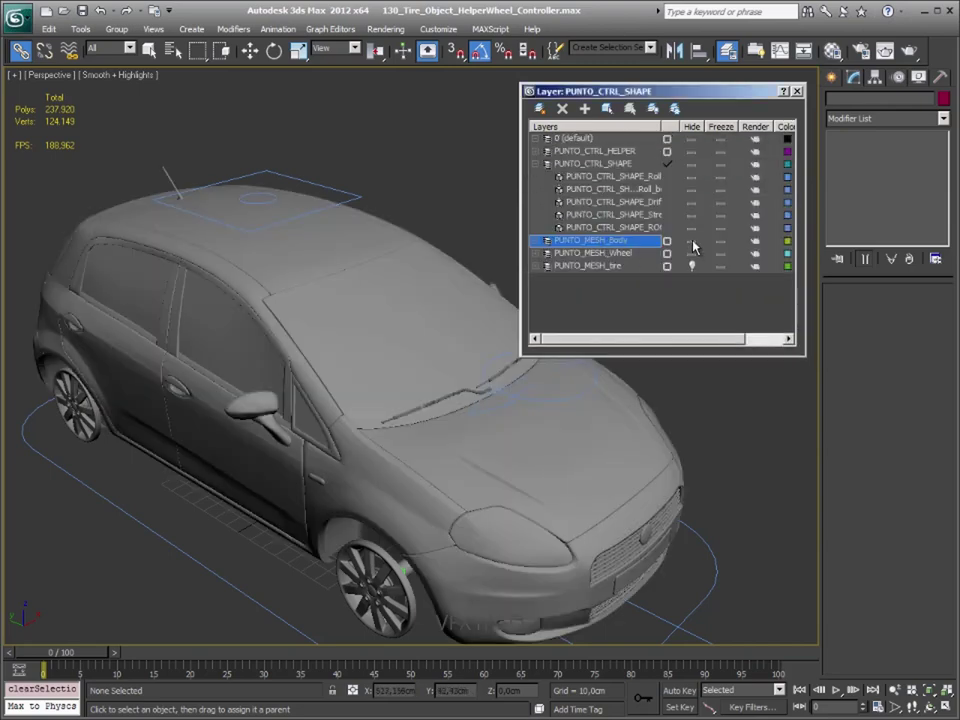
click(692, 264)
click(692, 241)
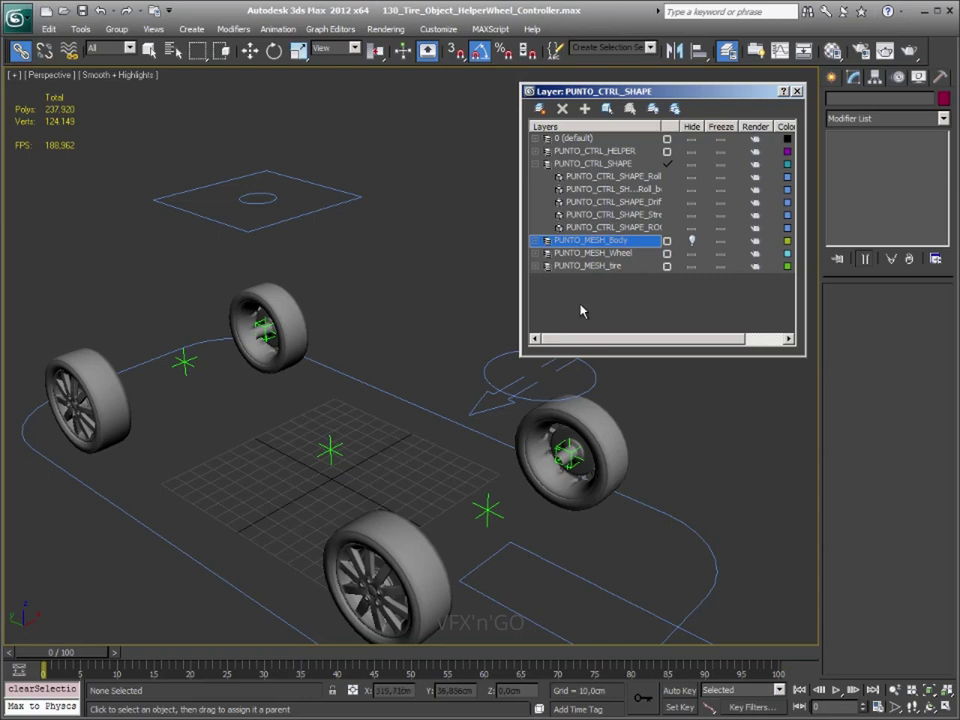
Frame a wheel close up in the Left view and bring up the Create panel
alt+middle_drag(579, 311, 424, 364)
mouse_move(323, 502)
middle_down()
mouse_move(327, 428)
mouse_move(352, 436)
middle_up()
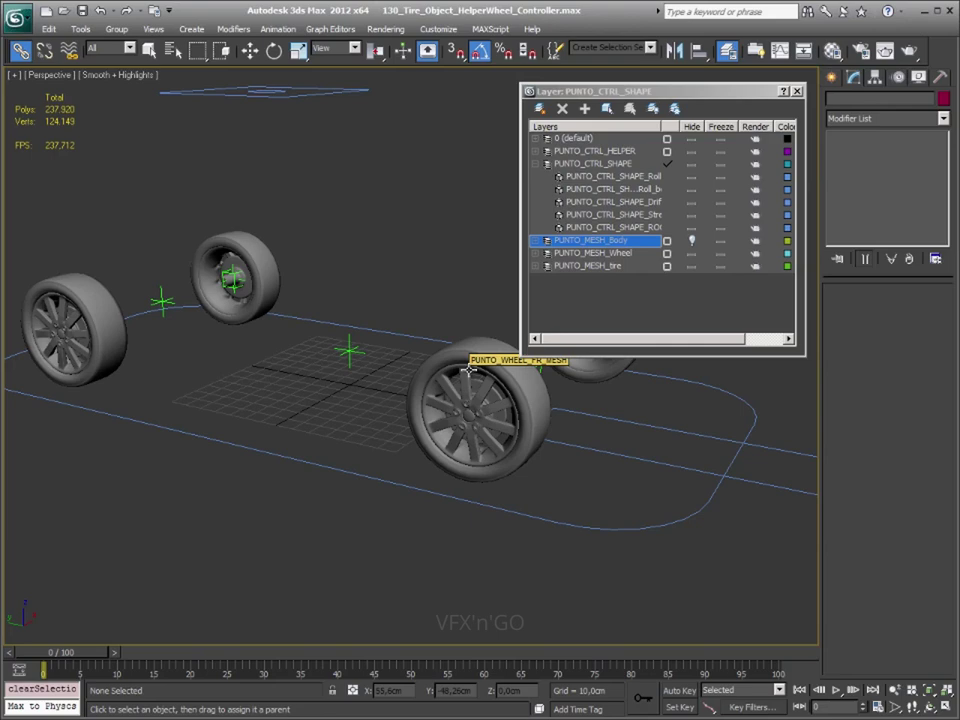
key(l)
scroll(321, 429, up, 2)
mouse_move(321, 429)
middle_down()
mouse_move(450, 437)
mouse_move(388, 455)
middle_up()
scroll(388, 455, up, 2)
scroll(230, 305, up, 1)
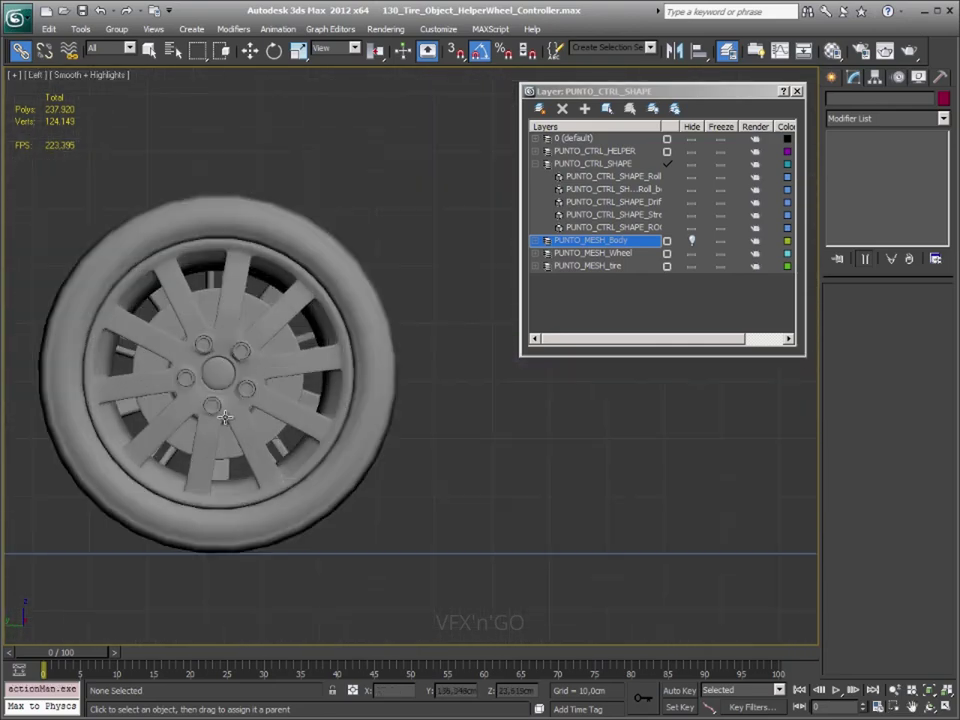
scroll(270, 438, up, 1)
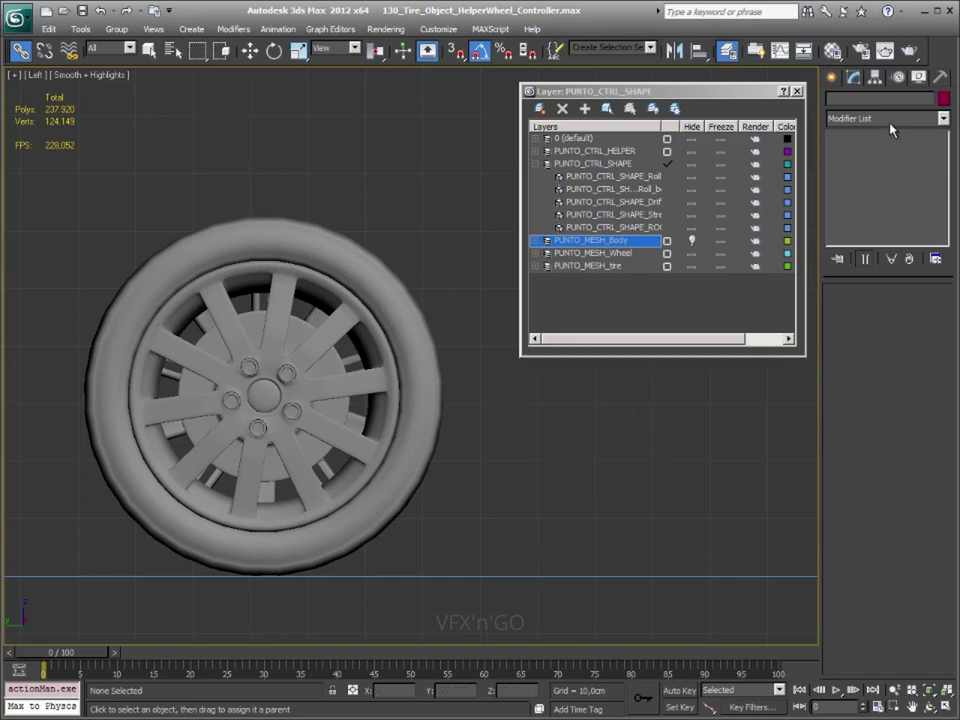
click(833, 78)
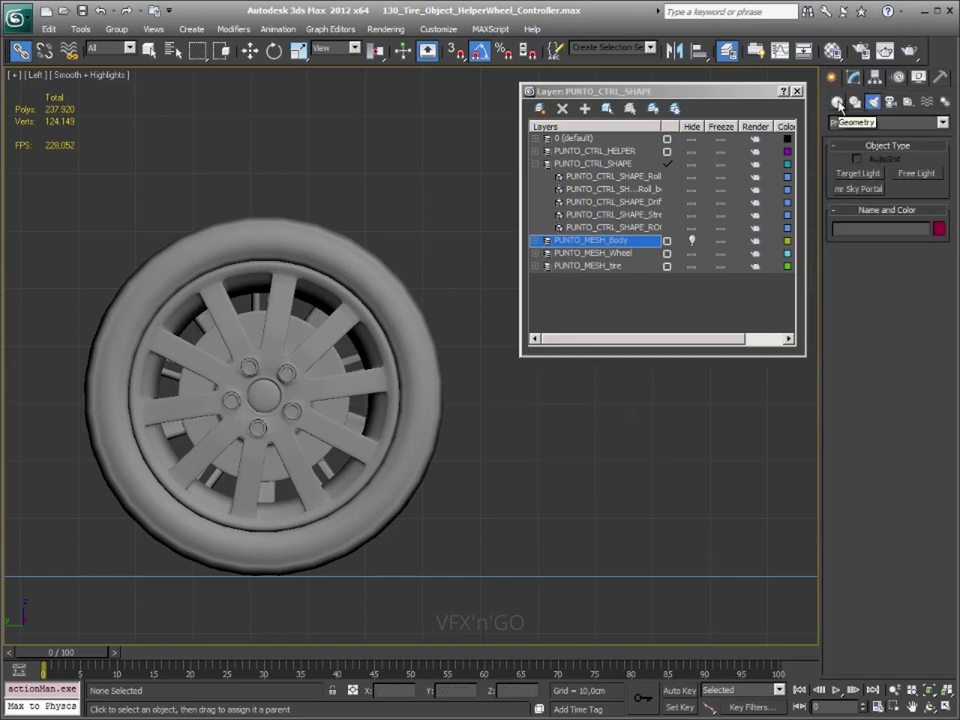
Draw a Circle spline from the wheel's centre in wireframe Left view, creating Circle001 around the wheel
click(837, 101)
click(854, 101)
click(858, 201)
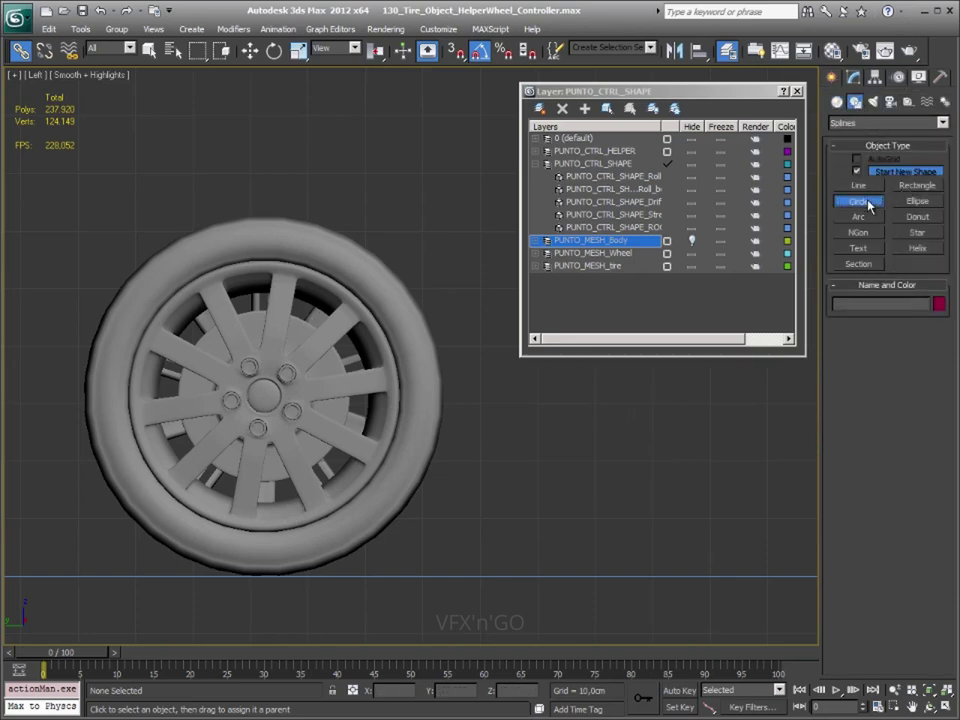
middle_drag(413, 489, 422, 467)
key(F3)
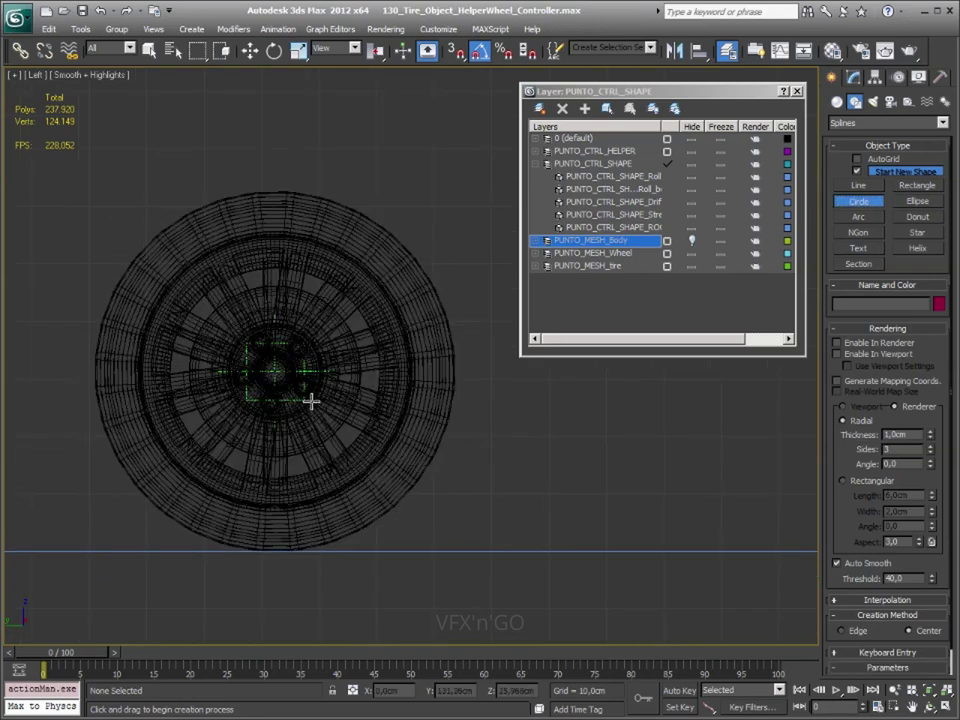
drag(273, 370, 450, 443)
right_click(490, 447)
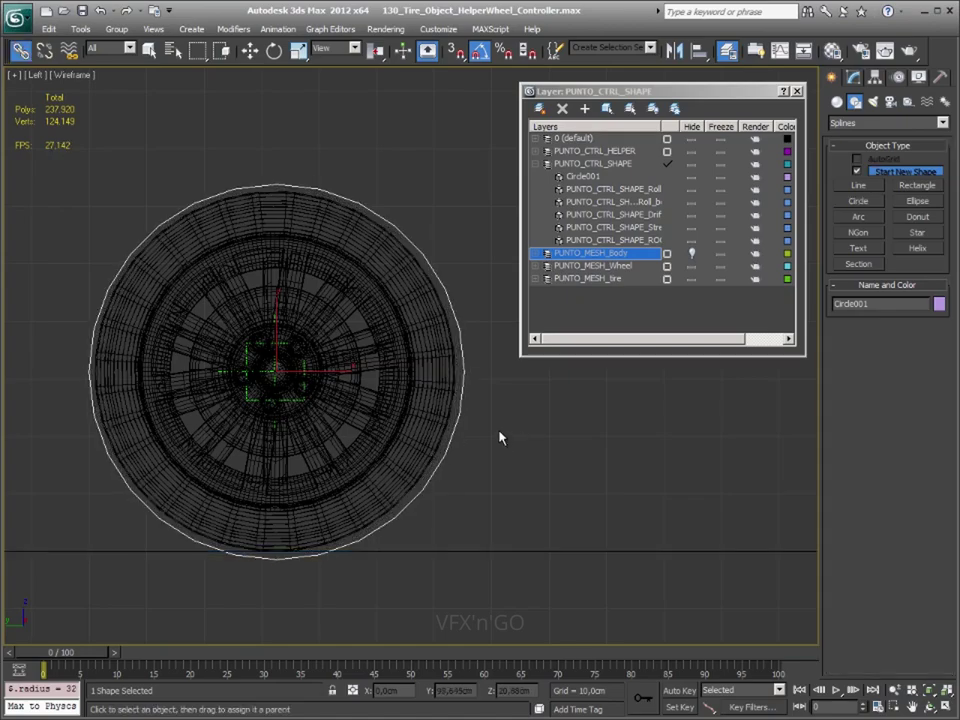
key(p)
scroll(400, 420, down, 2)
mouse_move(431, 438)
alt+middle_down()
mouse_move(266, 443)
mouse_move(444, 493)
alt+middle_up()
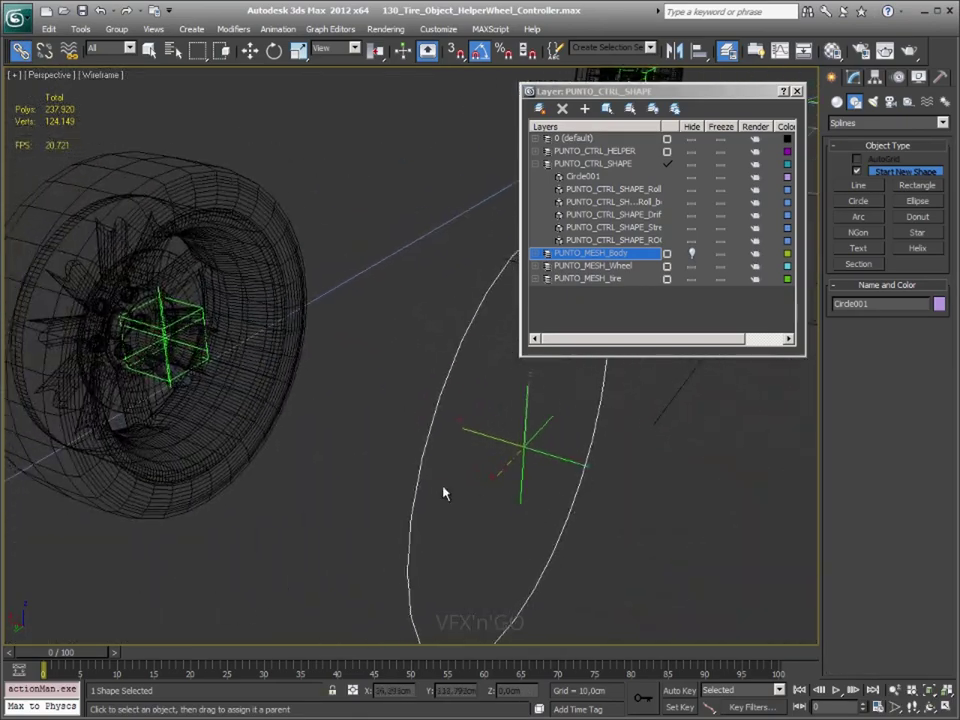
scroll(403, 469, down, 3)
scroll(327, 392, down, 1)
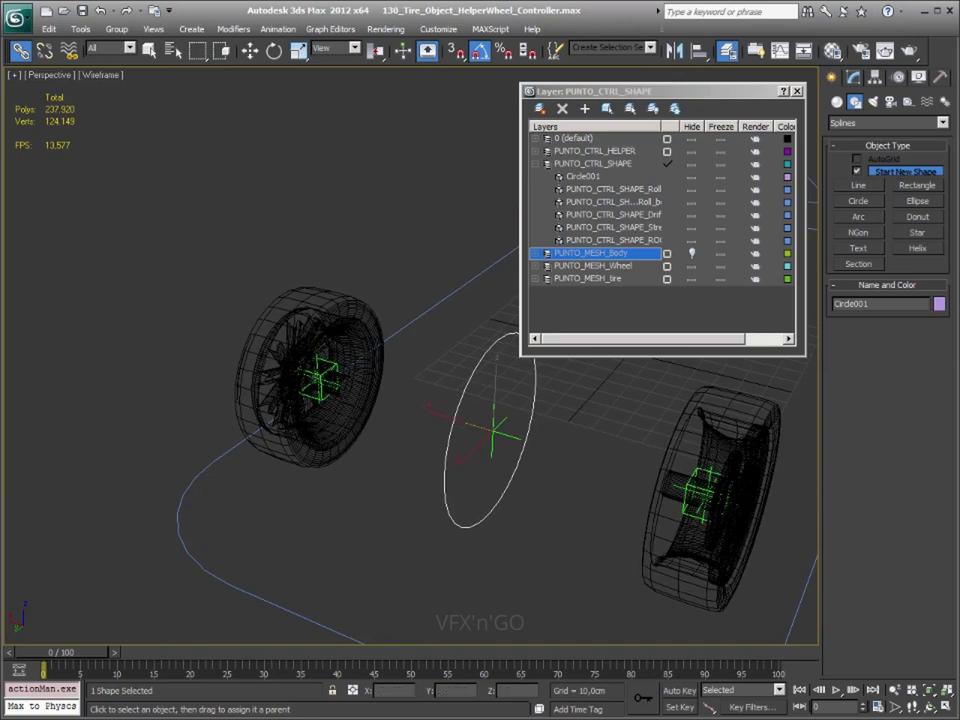
Align Circle001's X/Y/Z position pivot-to-pivot with the wheel helper (Alt+A)
key(alt+a)
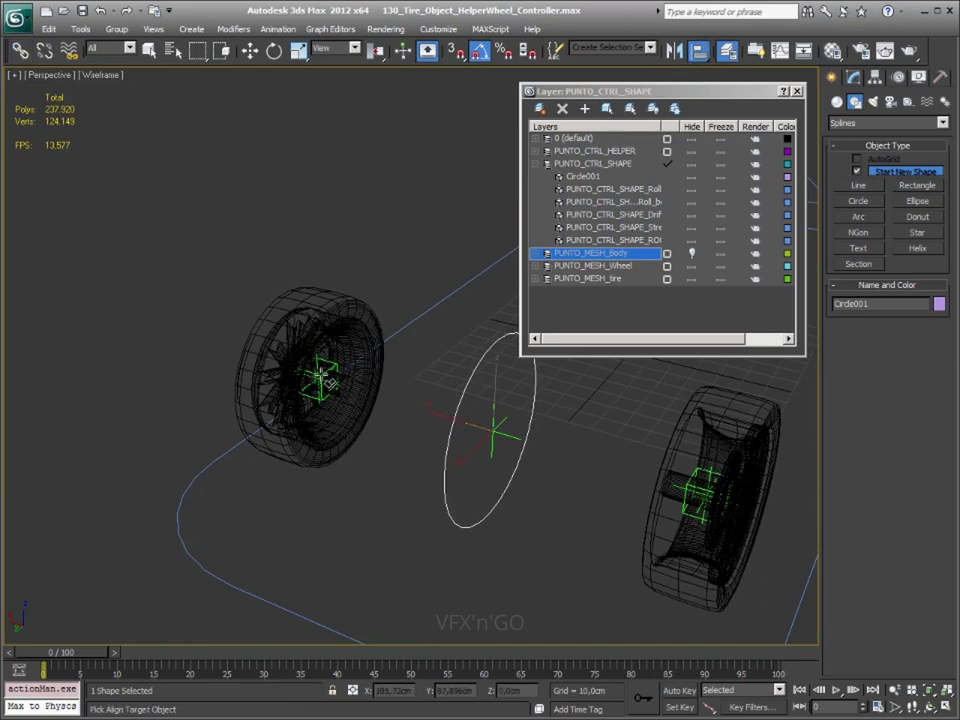
click(350, 373)
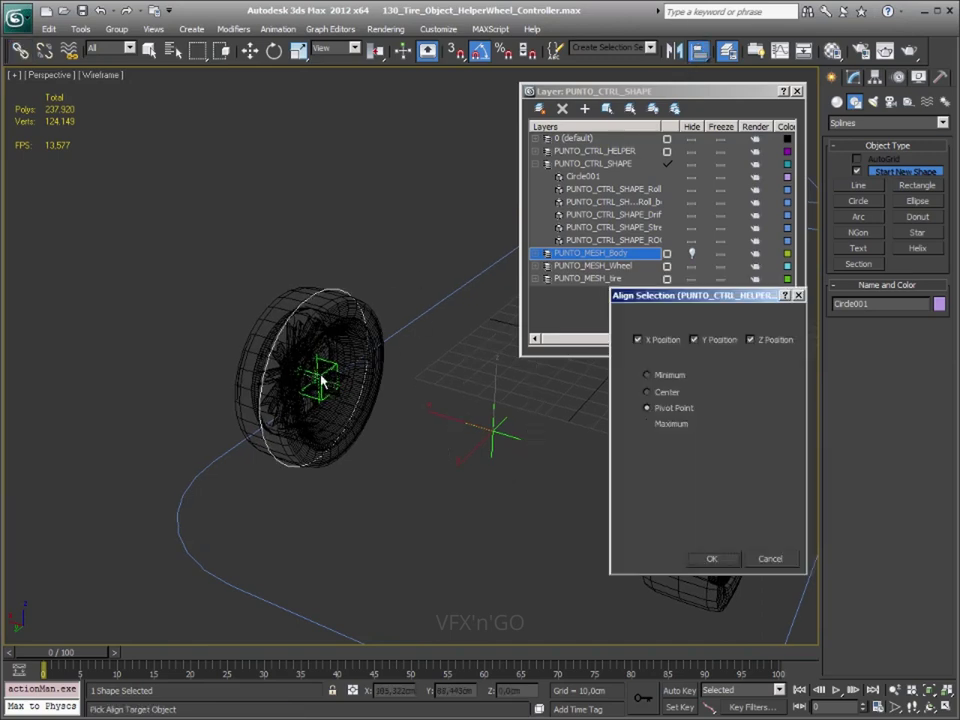
click(712, 559)
Move the circle outward along X beside the tyre and frame it in the Left view
mouse_move(720, 561)
alt+middle_down()
mouse_move(390, 504)
mouse_move(420, 504)
mouse_move(284, 444)
alt+middle_up()
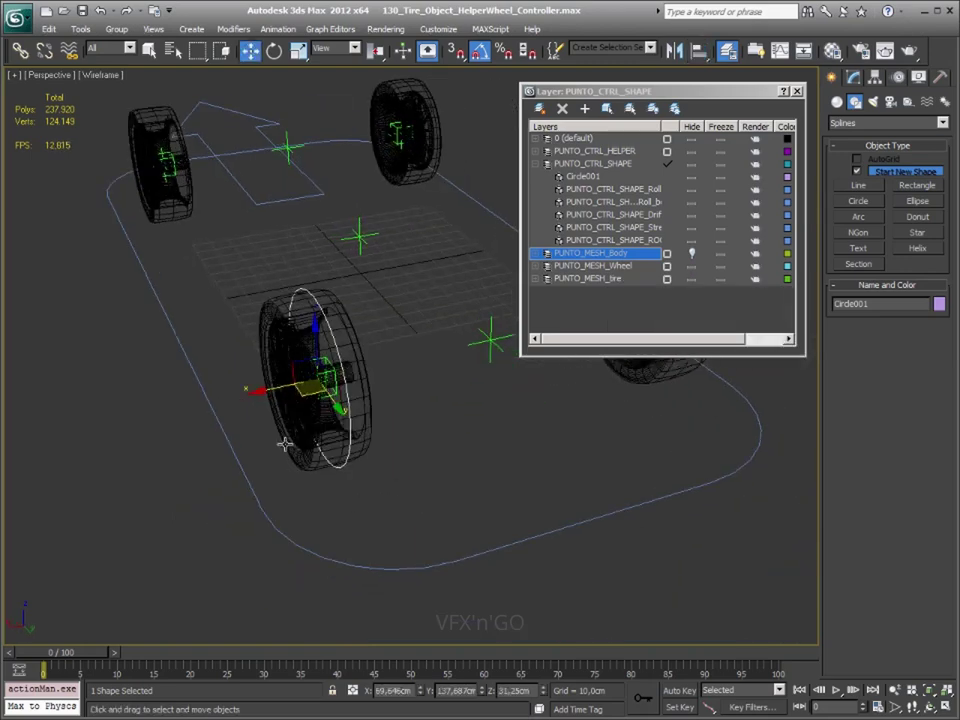
drag(290, 386, 260, 410)
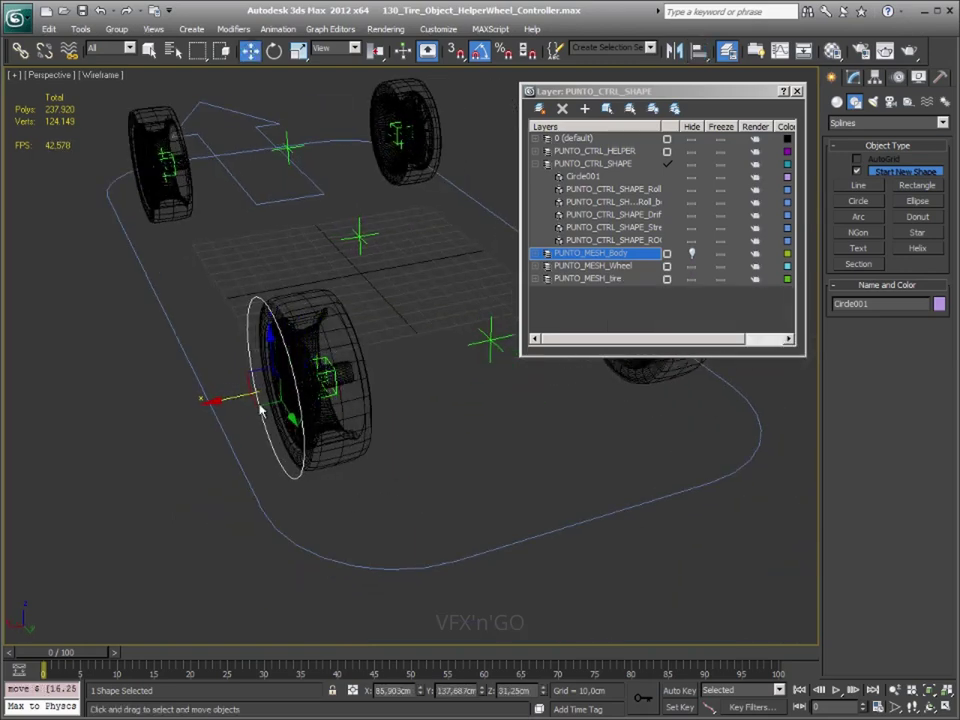
key(l)
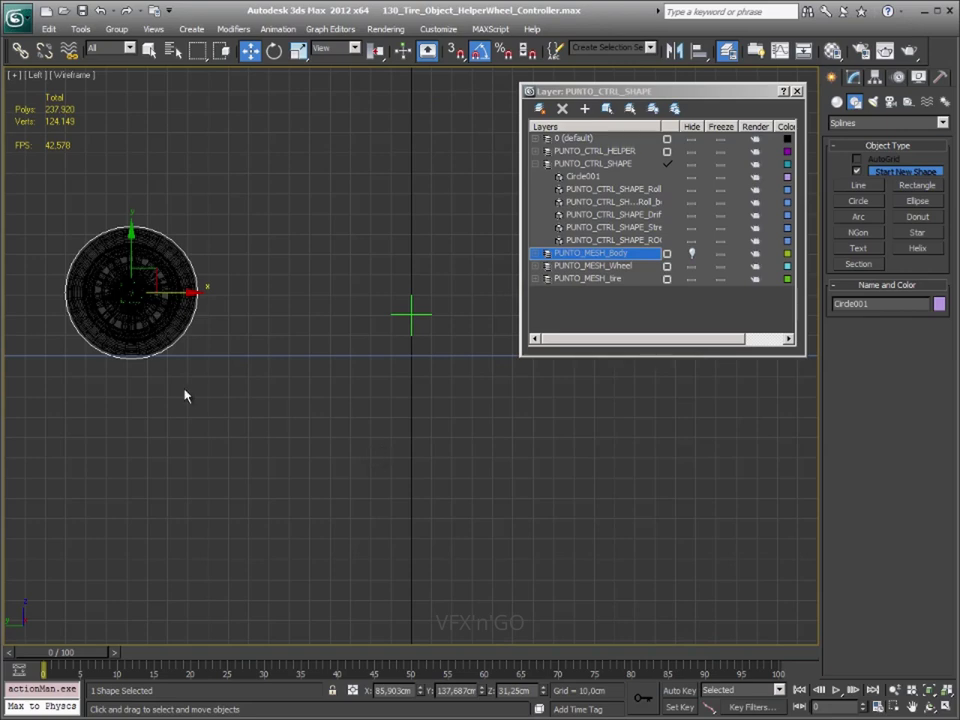
middle_drag(184, 396, 437, 439)
scroll(369, 381, up, 5)
scroll(396, 396, down, 2)
mouse_move(396, 396)
middle_down()
mouse_move(260, 400)
mouse_move(283, 411)
middle_up()
scroll(260, 400, up, 2)
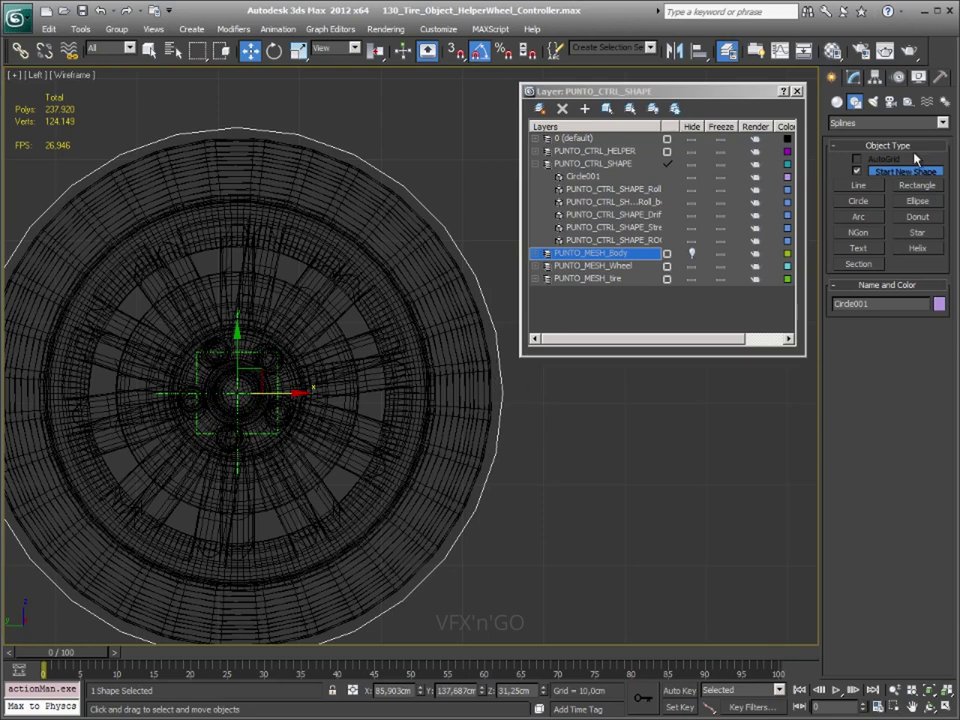
In Circle001's Parameters, try radius values of 30, 31 and 32 cm against the tire
click(853, 77)
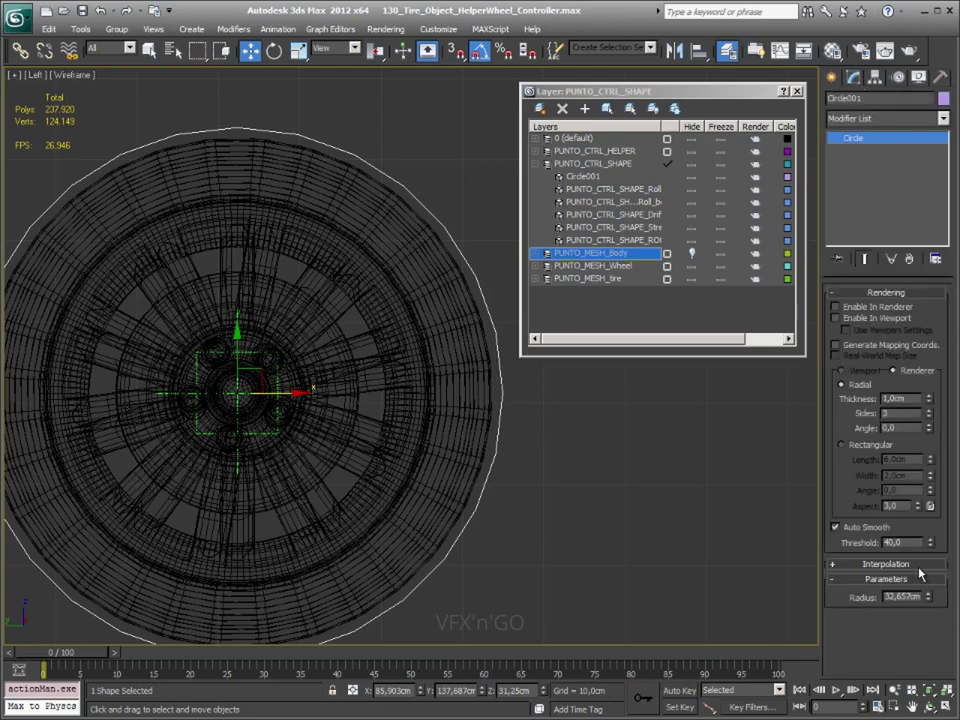
click(911, 292)
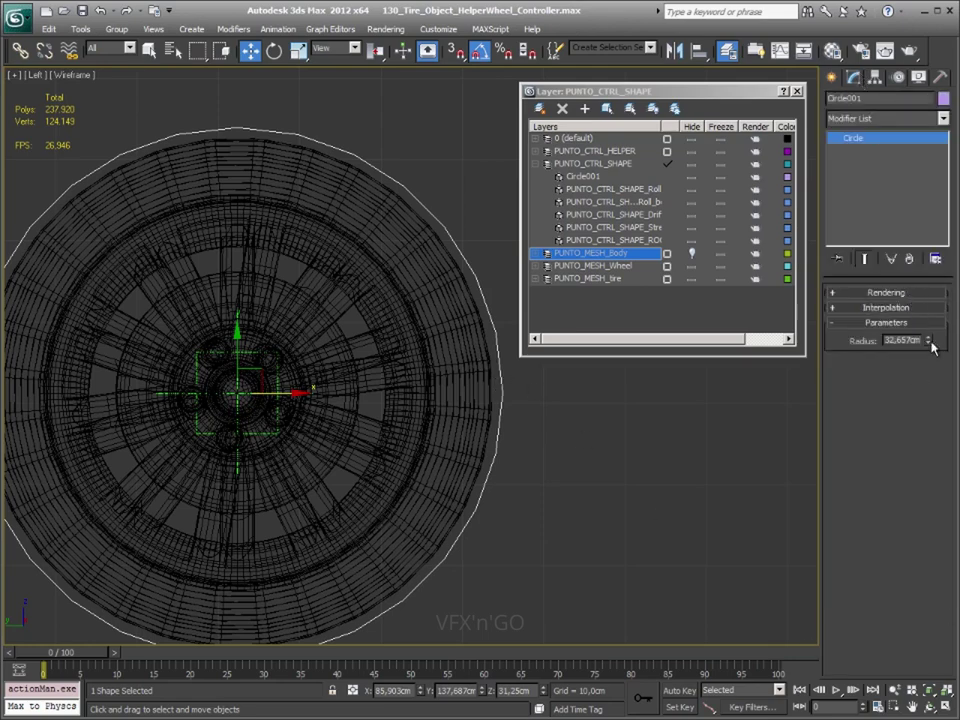
drag(928, 341, 929, 336)
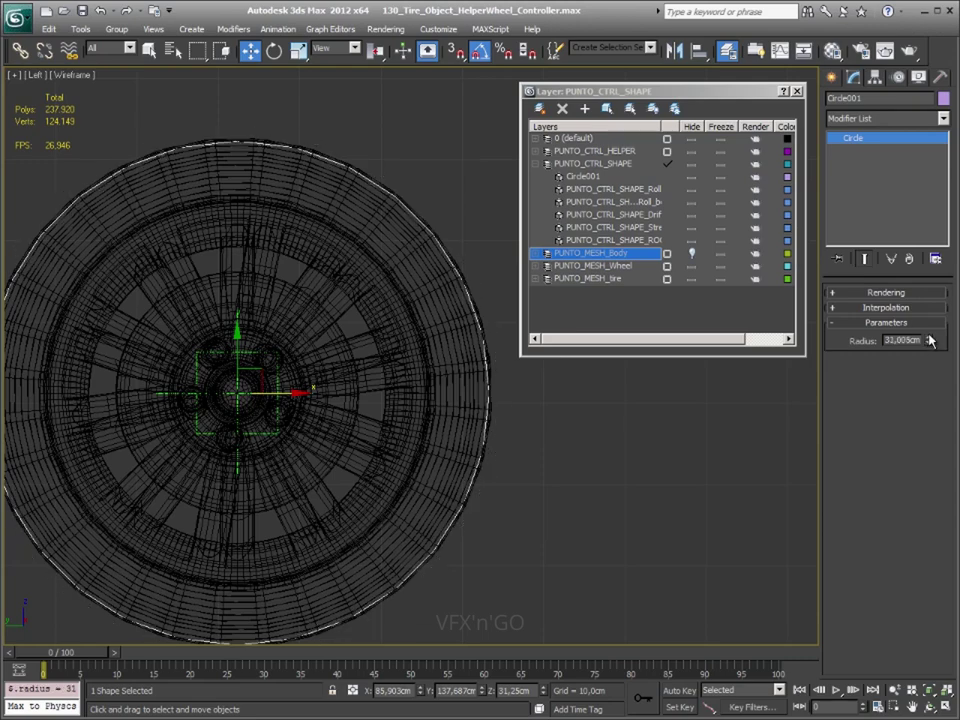
middle_drag(561, 570, 646, 557)
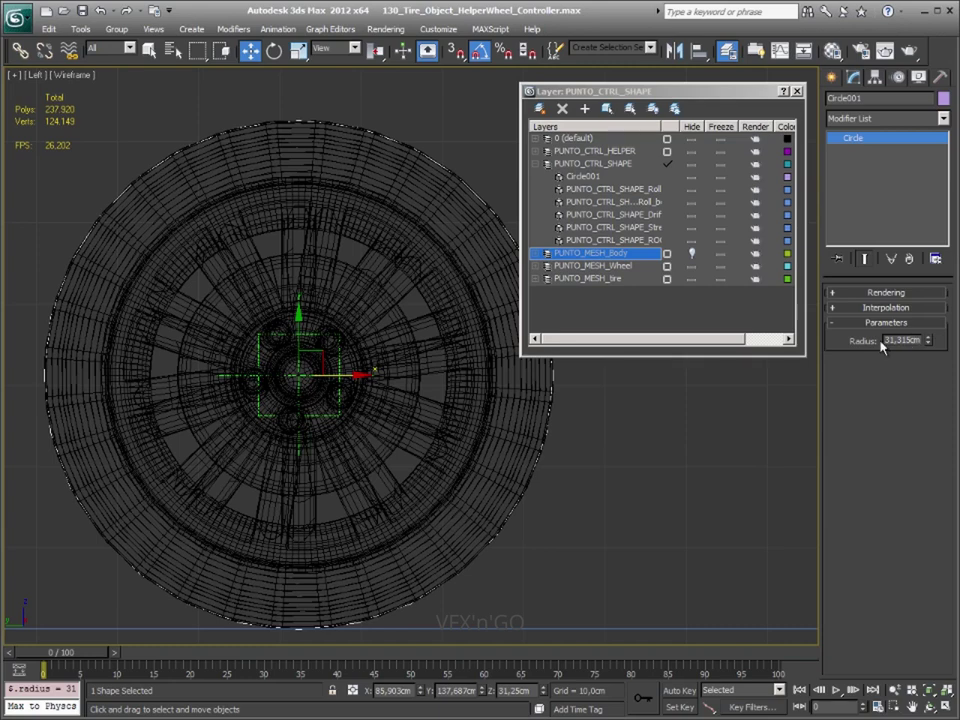
text(30)
key(Return)
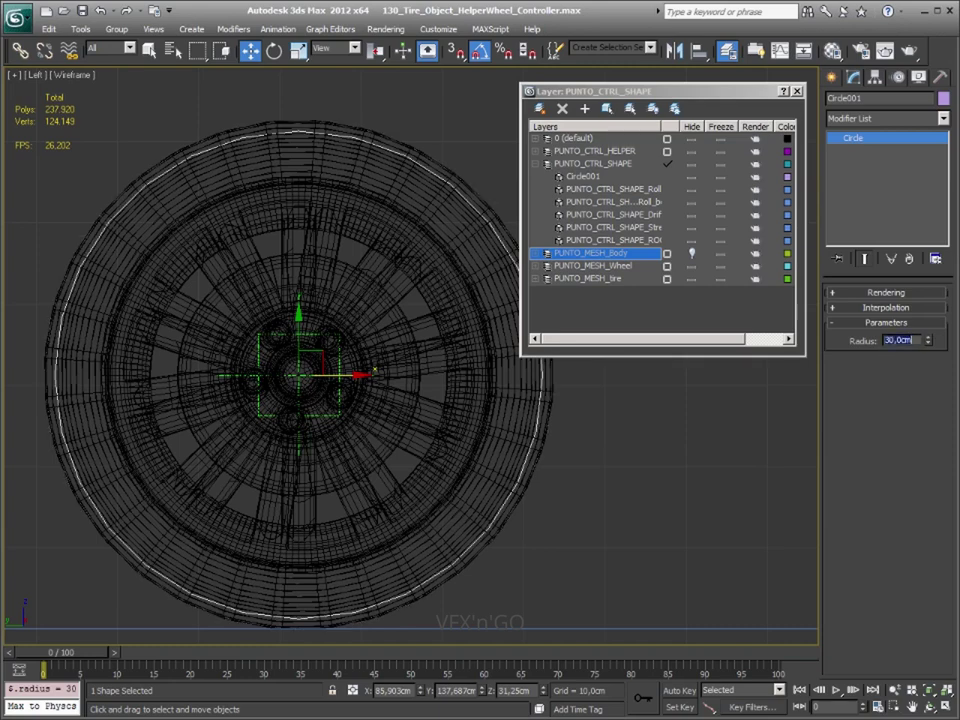
text(31)
key(Return)
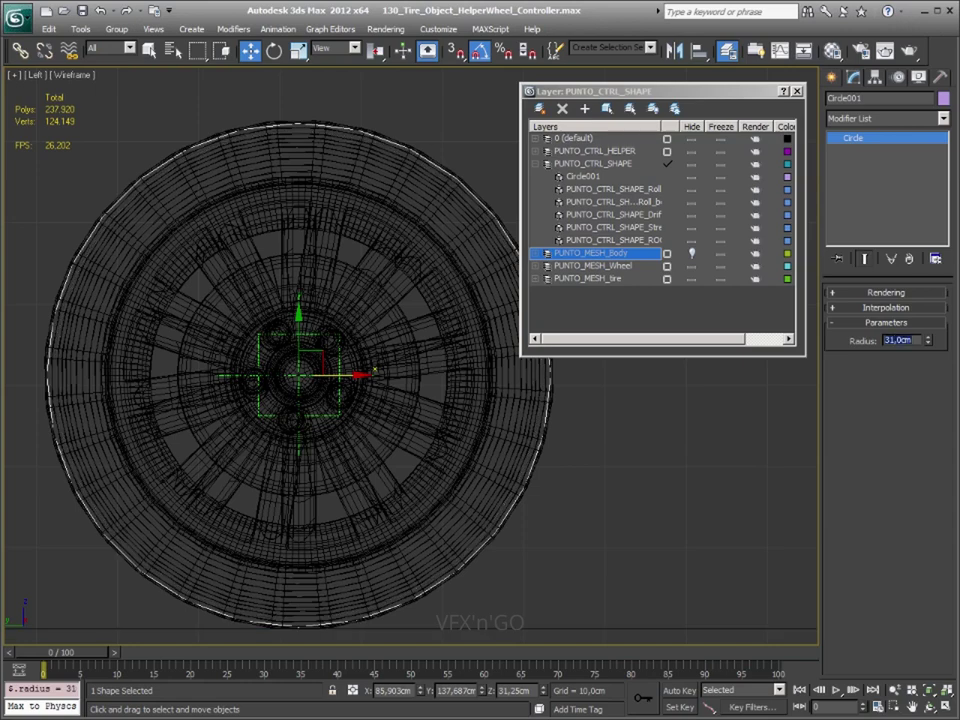
text(32)
key(Return)
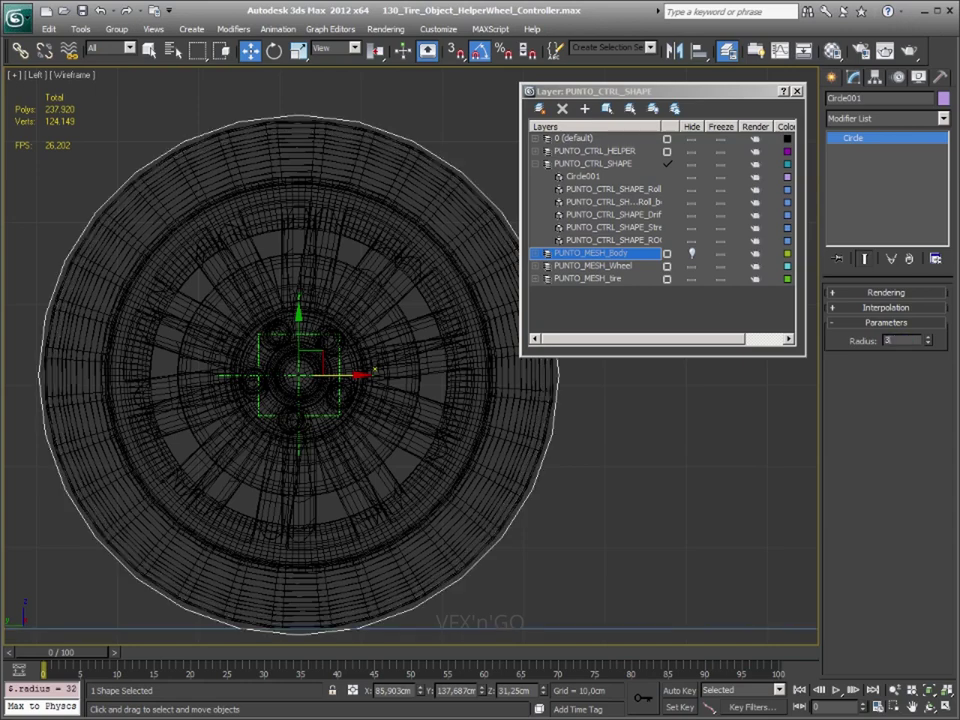
text(31,0cm)
key(Return)
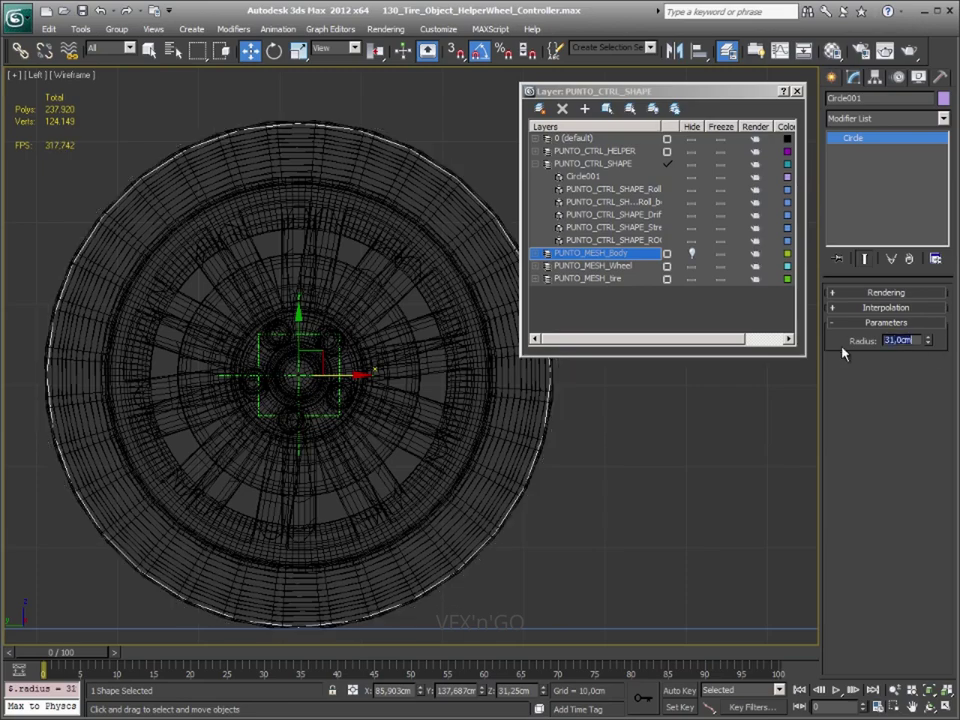
Retry radii 30 and 31 cm, then settle on 31,5cm so the circle traces the tire
scroll(390, 336, up, 2)
scroll(354, 360, up, 2)
scroll(377, 369, up, 2)
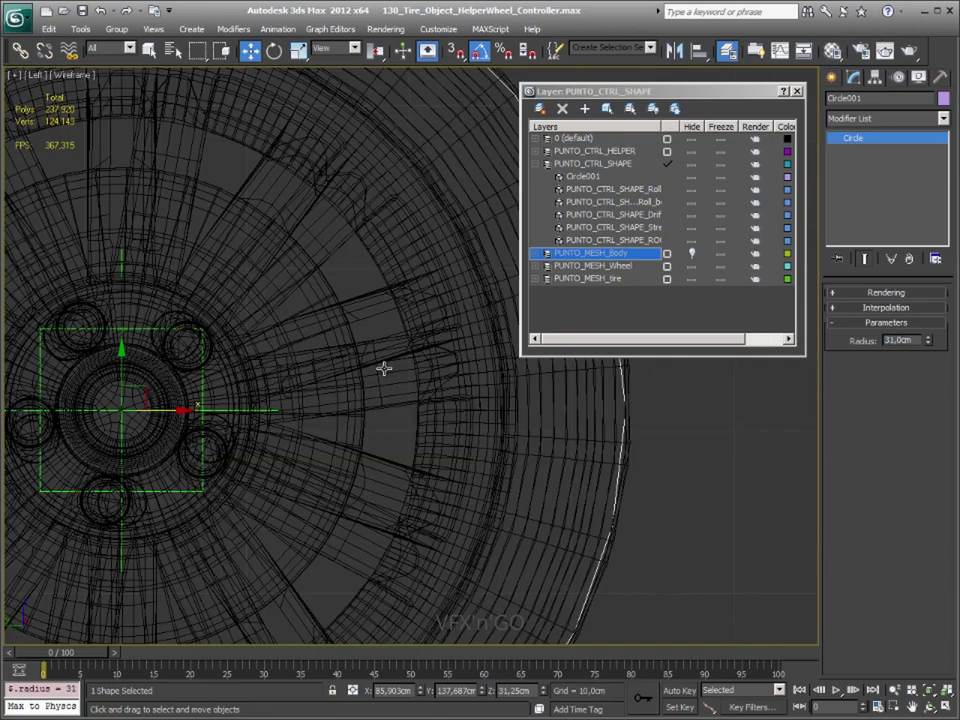
scroll(383, 369, down, 2)
scroll(390, 369, down, 2)
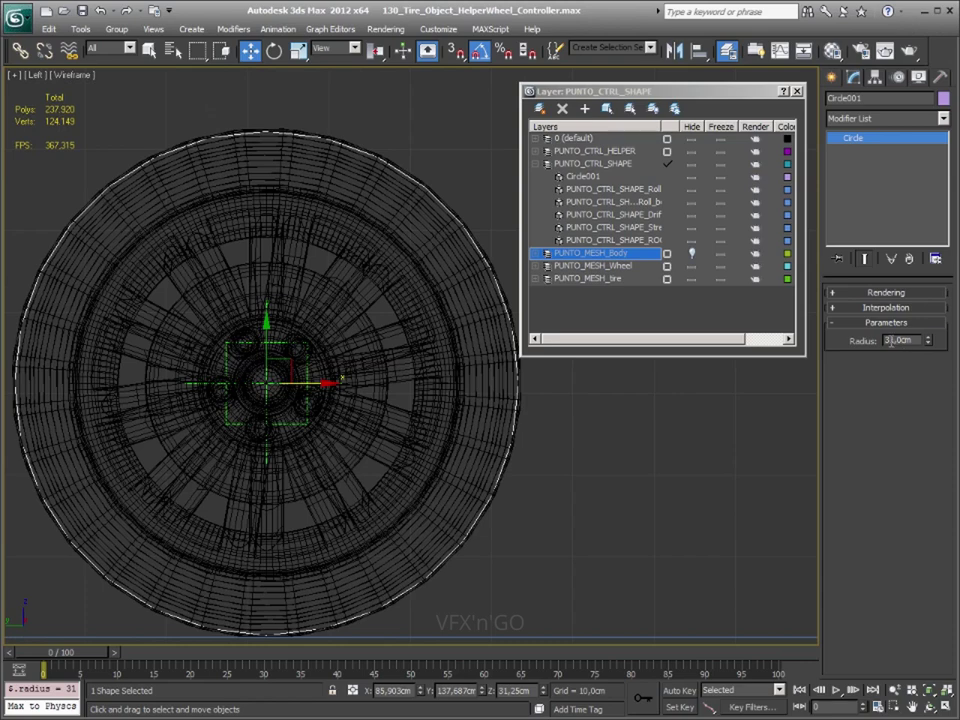
text(30)
key(Return)
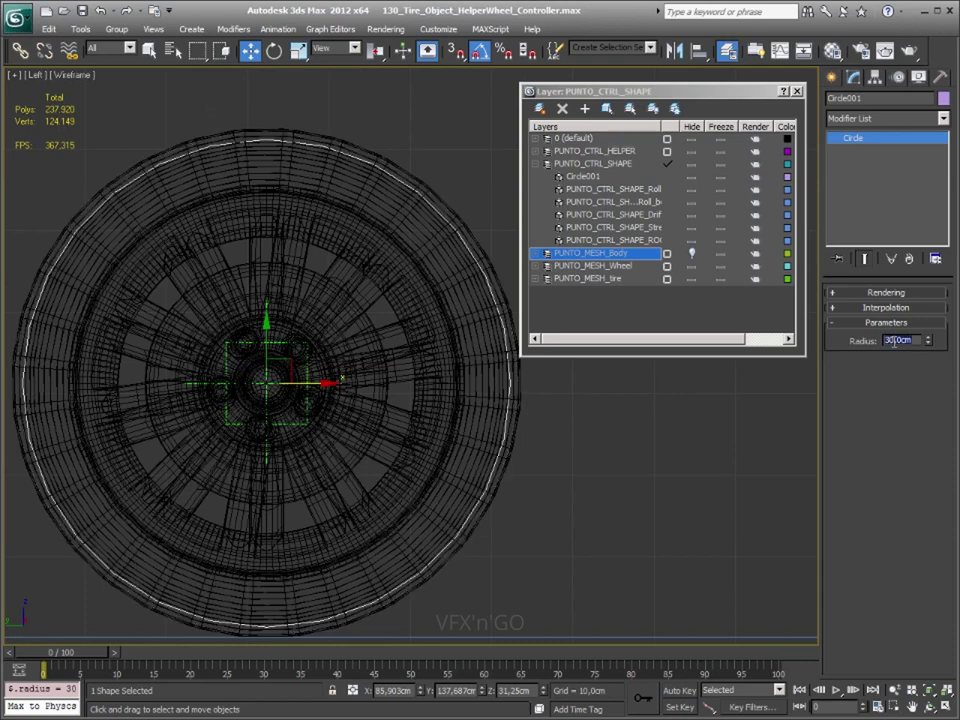
middle_drag(321, 388, 339, 389)
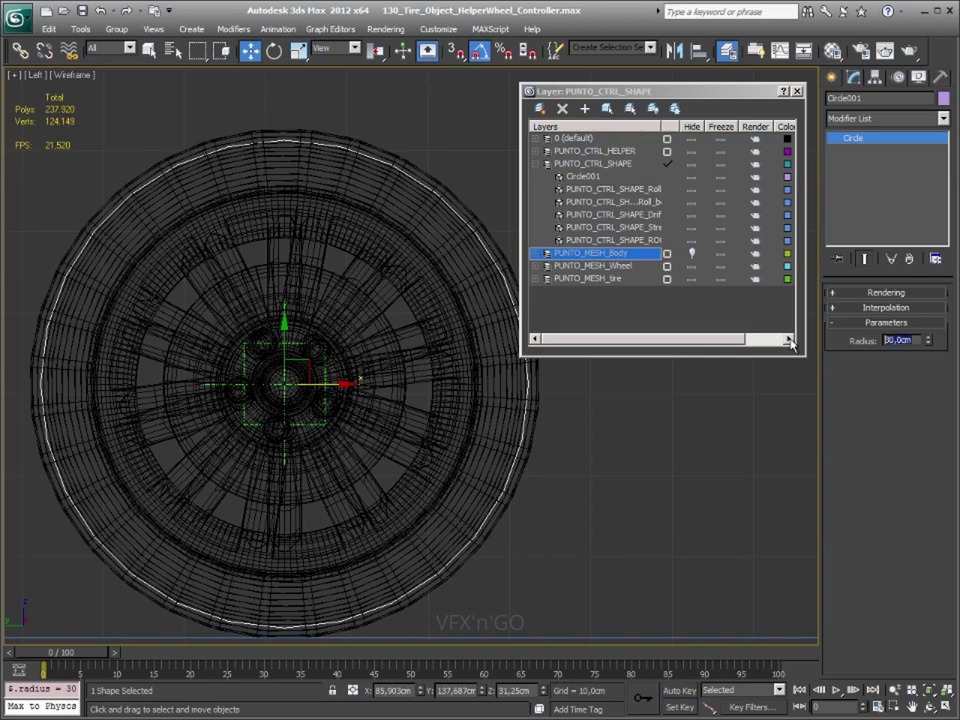
text(31)
key(Return)
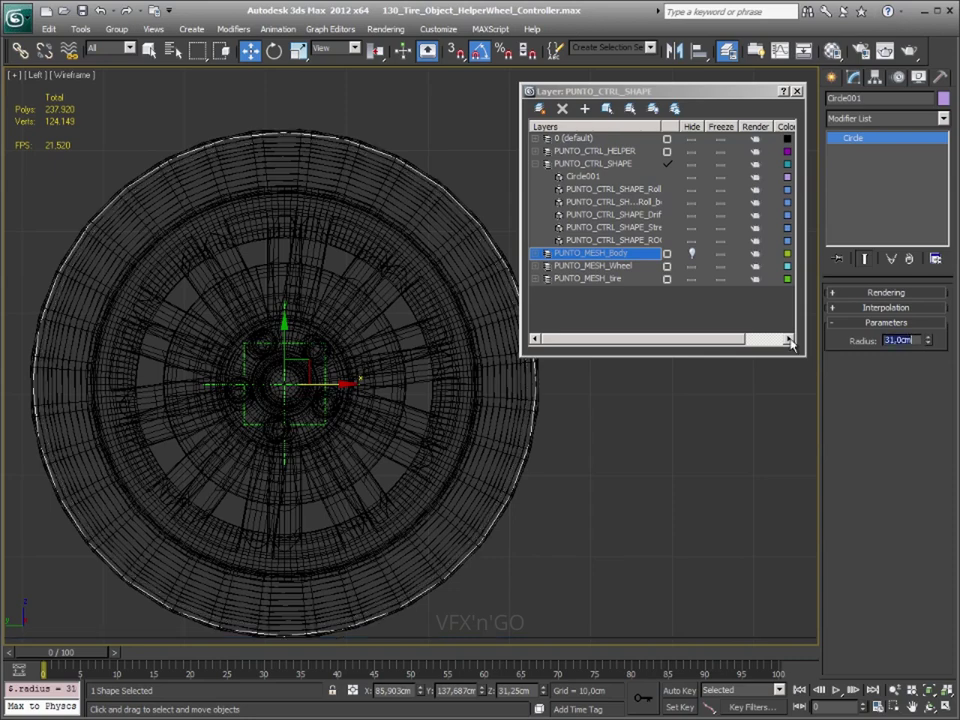
text(3)
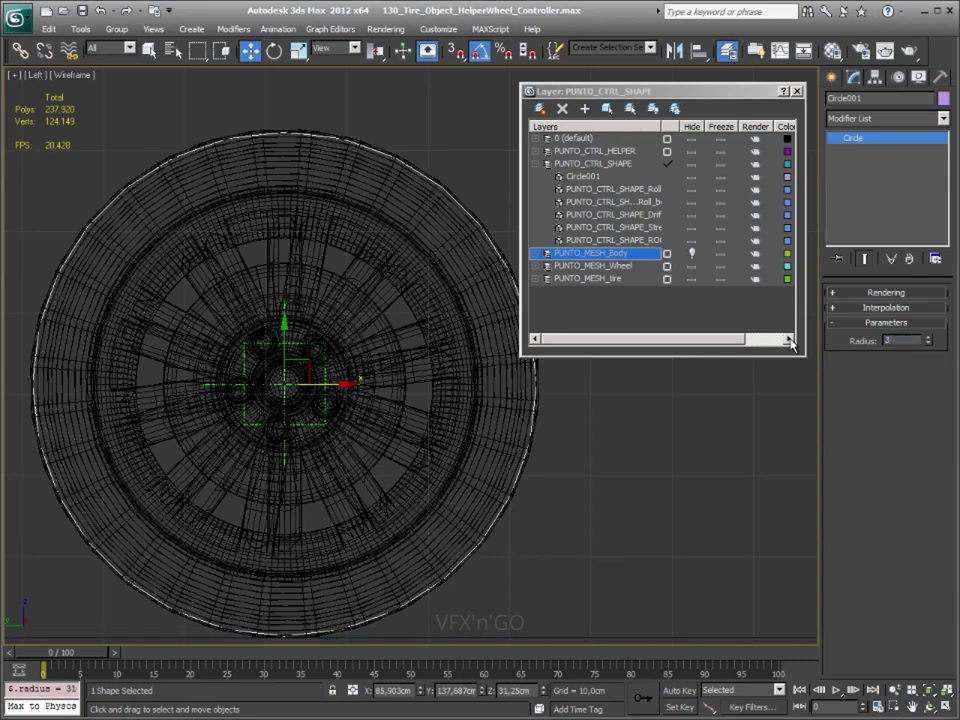
text(1,5)
key(Return)
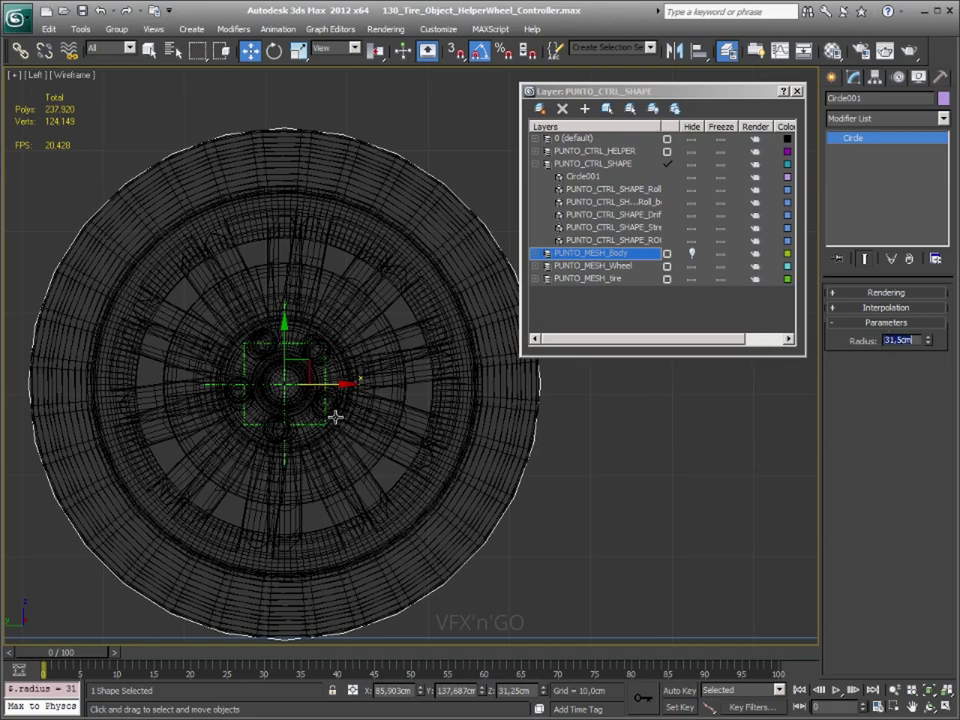
middle_drag(332, 414, 352, 421)
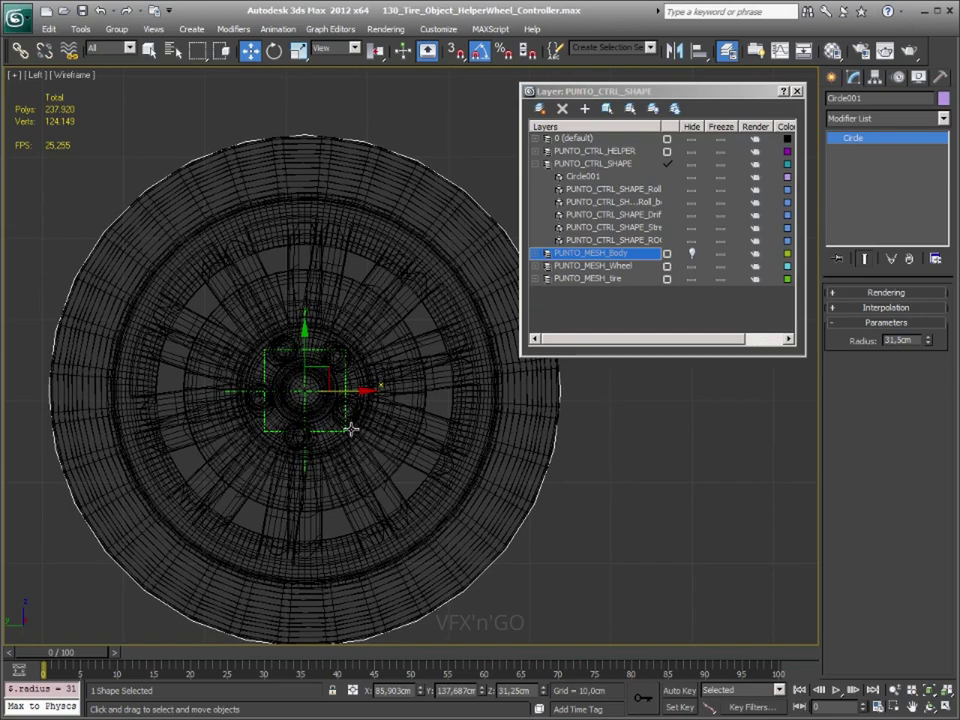
In Perspective view, move Circle001 along X to 95,979cm, just outside the wheel's outer face
key(p)
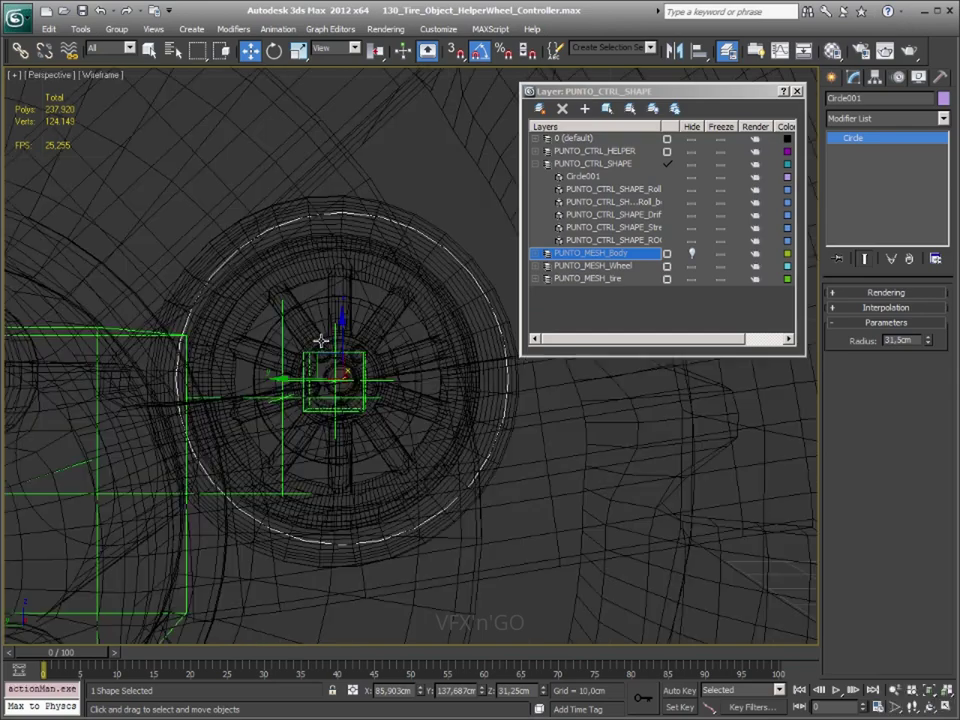
mouse_move(394, 375)
alt+middle_down()
mouse_move(413, 364)
mouse_move(348, 400)
mouse_move(302, 399)
alt+middle_up()
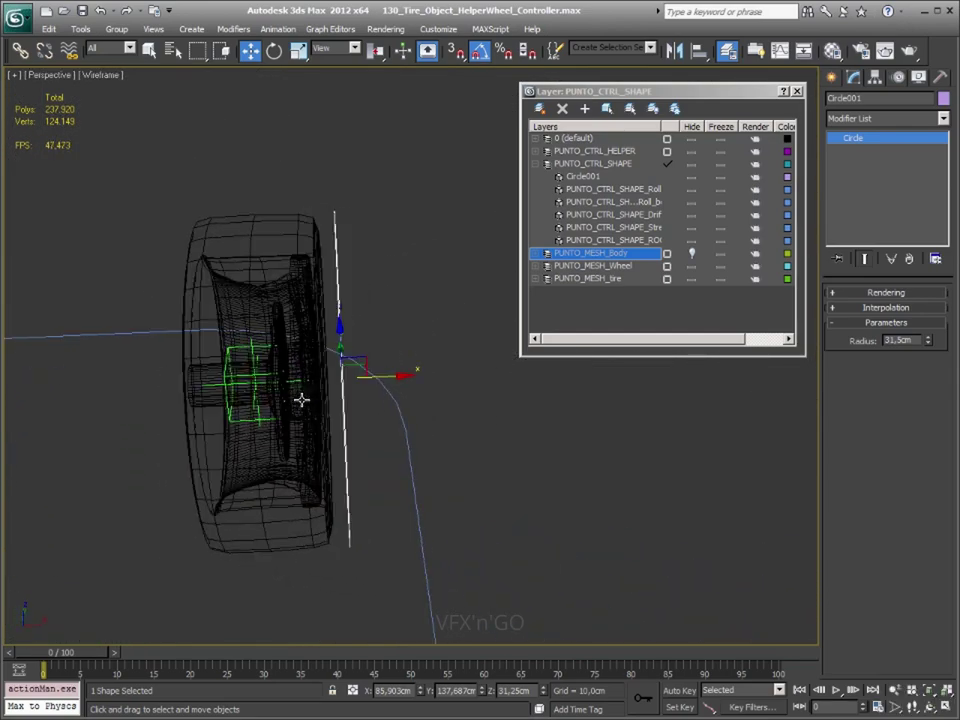
alt+middle_drag(409, 405, 390, 405)
mouse_move(377, 378)
mouse_down()
mouse_move(417, 386)
mouse_move(426, 377)
mouse_up()
alt+middle_drag(360, 380, 376, 374)
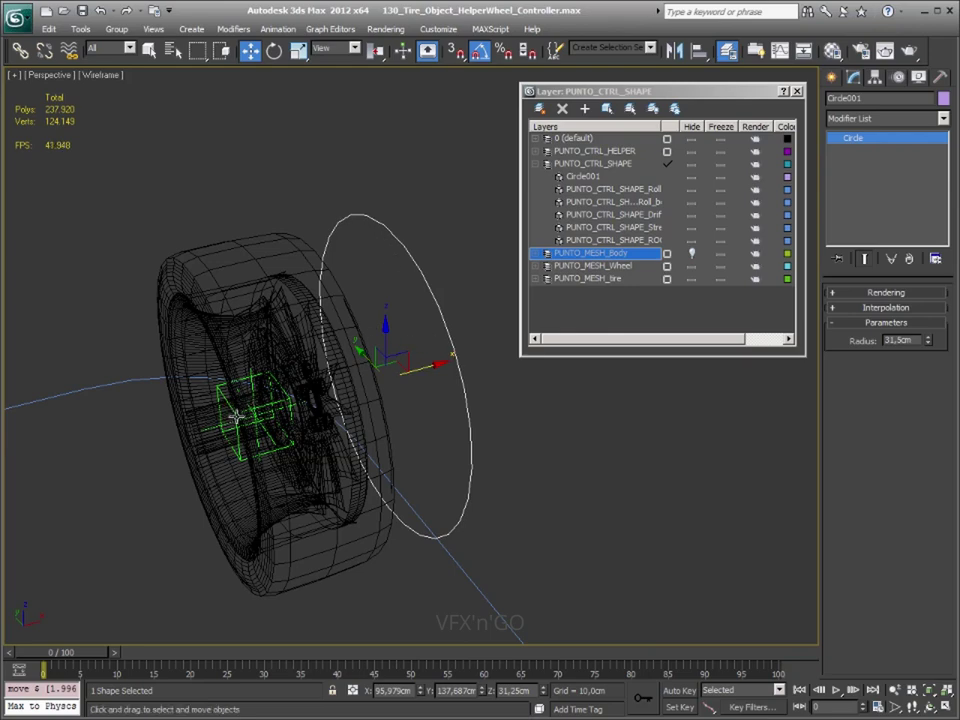
alt+middle_drag(264, 347, 282, 341)
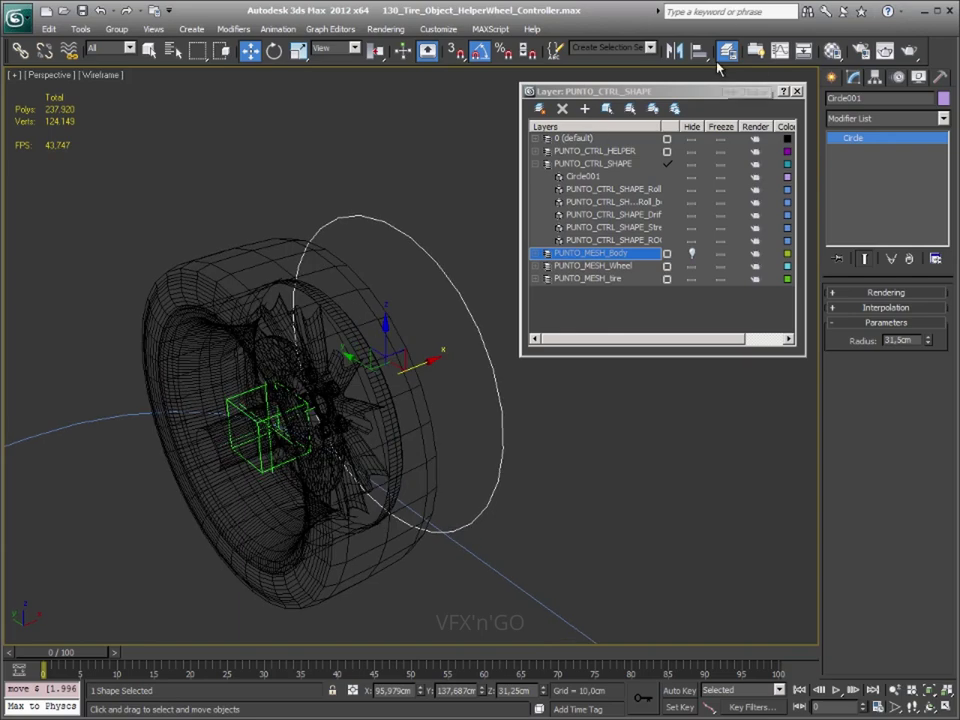
Enable Affect Pivot Only and rotate Circle001's pivot, including around its Z axis
click(879, 79)
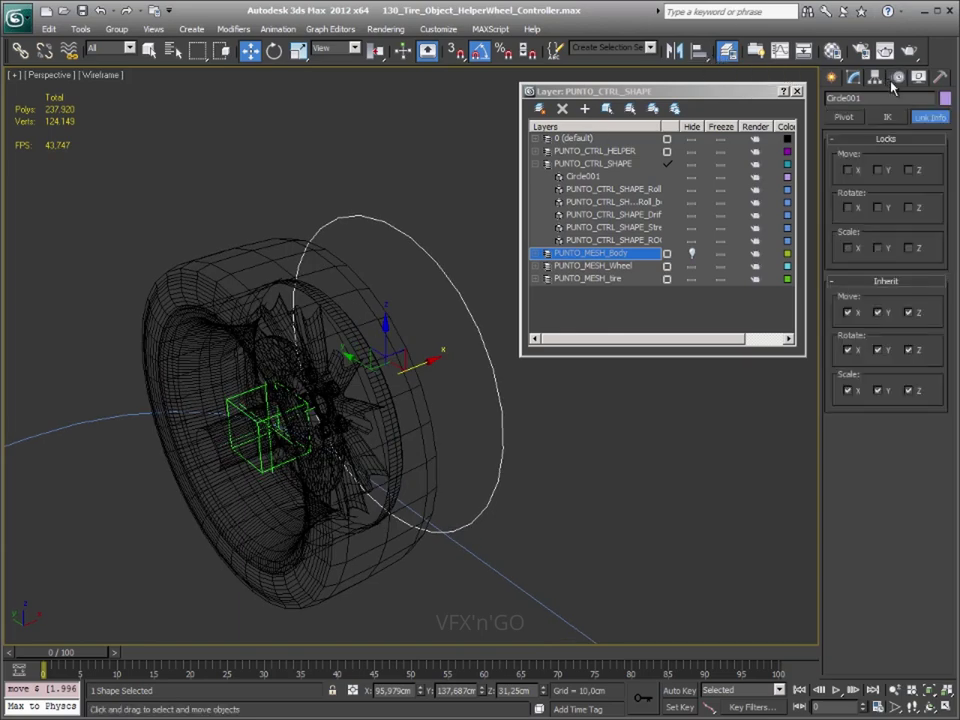
click(843, 117)
click(899, 176)
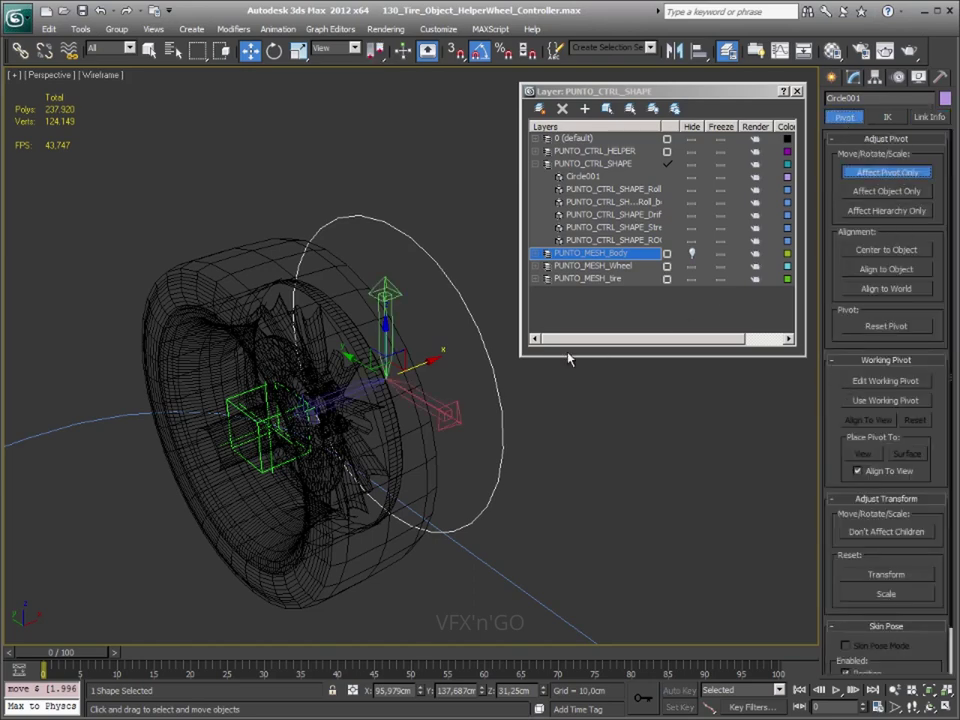
mouse_move(518, 383)
alt+middle_down()
mouse_move(529, 386)
mouse_move(352, 393)
alt+middle_up()
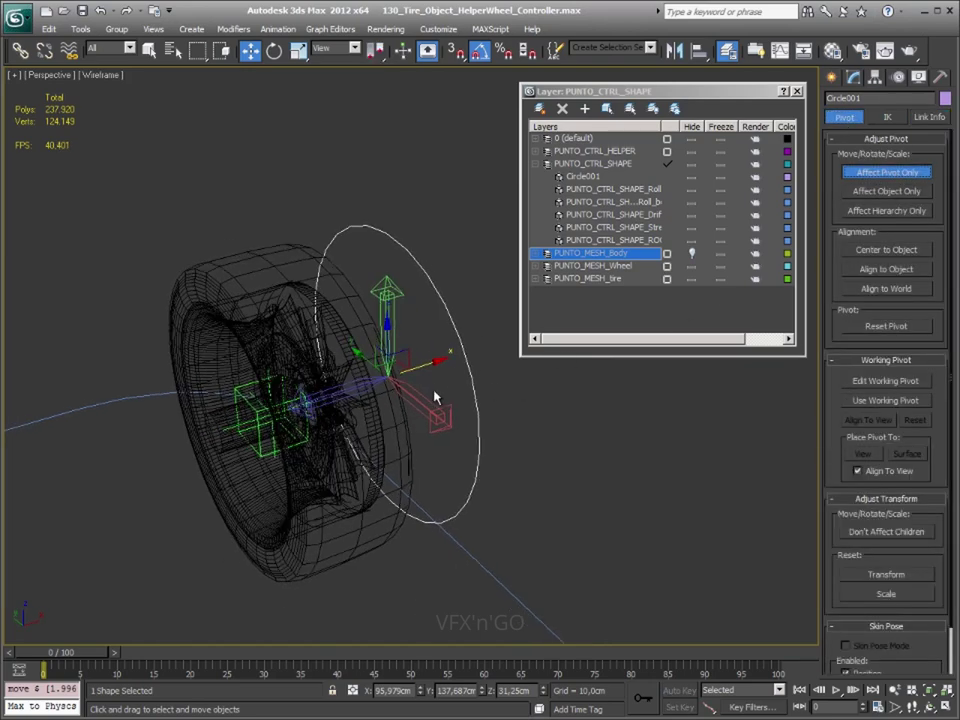
key(e)
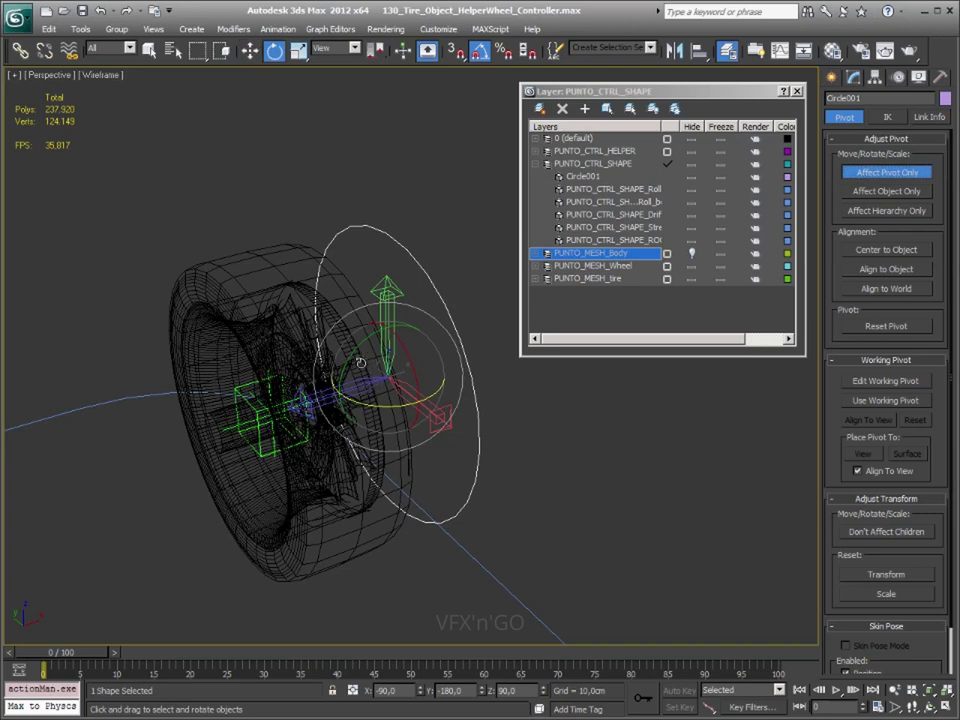
drag(353, 352, 440, 519)
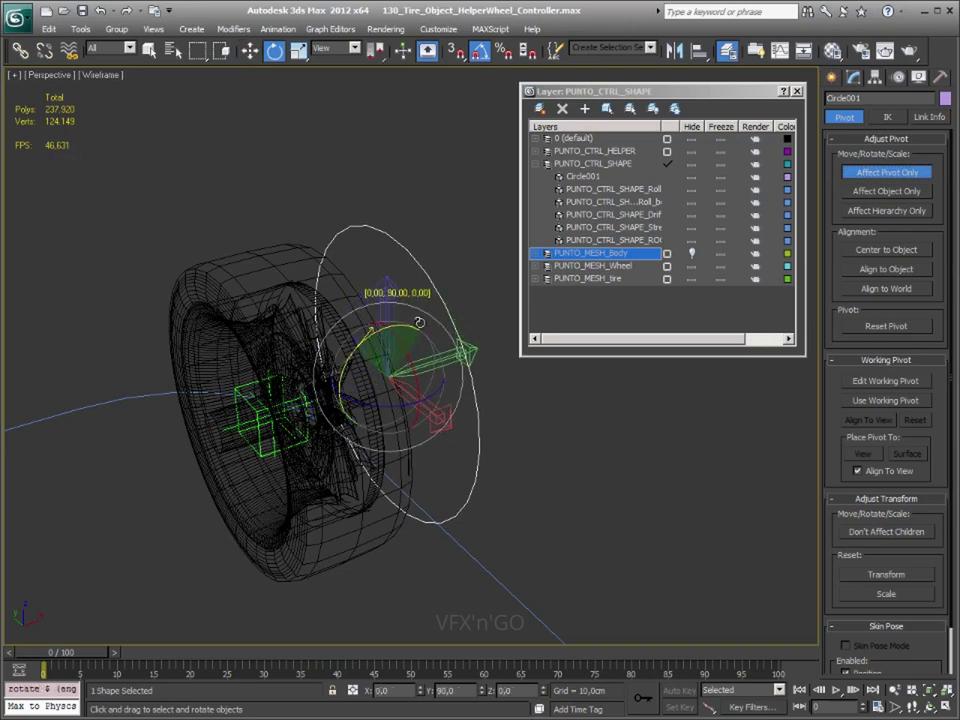
alt+middle_drag(503, 449, 495, 448)
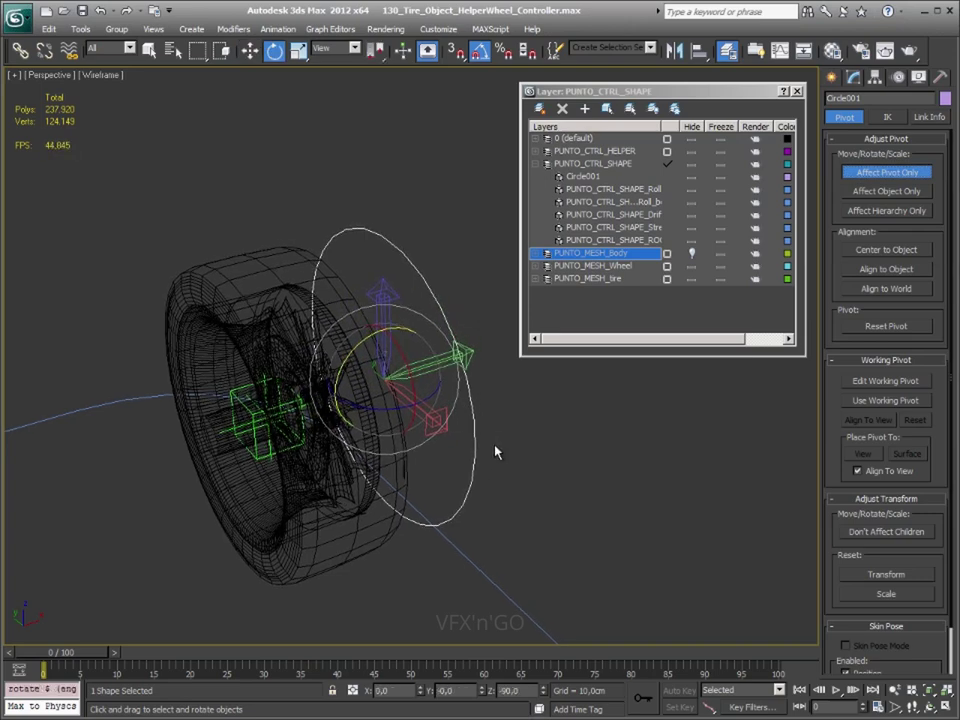
key(w)
key(e)
mouse_move(405, 405)
mouse_down()
mouse_move(461, 410)
mouse_move(441, 428)
mouse_move(490, 447)
mouse_up()
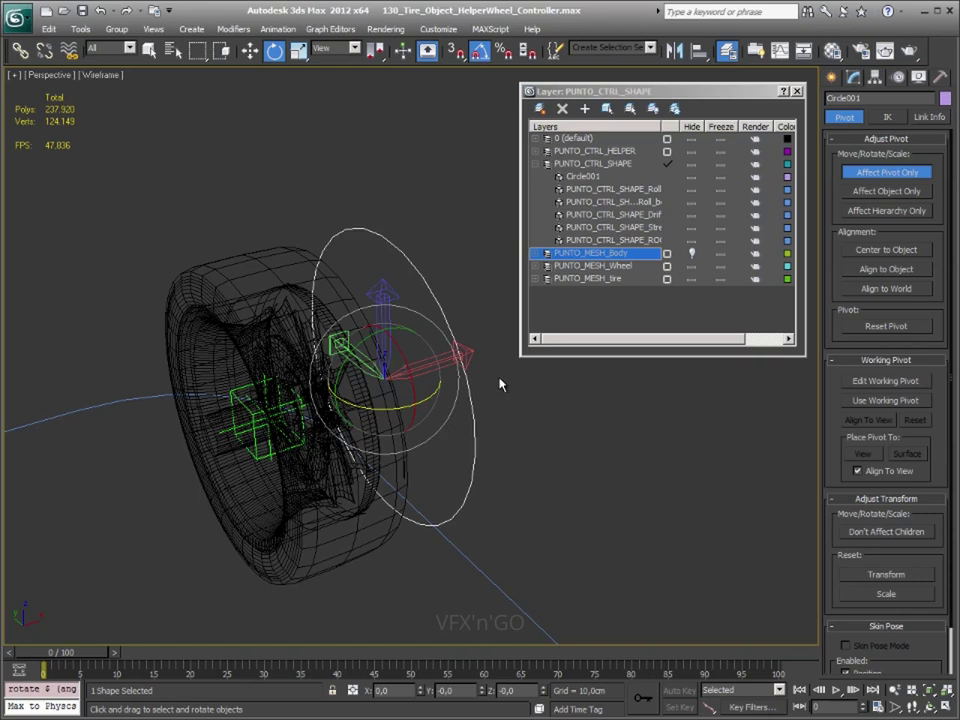
Align the circle's pivot to PUNTO_CTRL_HELPER's pivot at the wheel hub
click(699, 50)
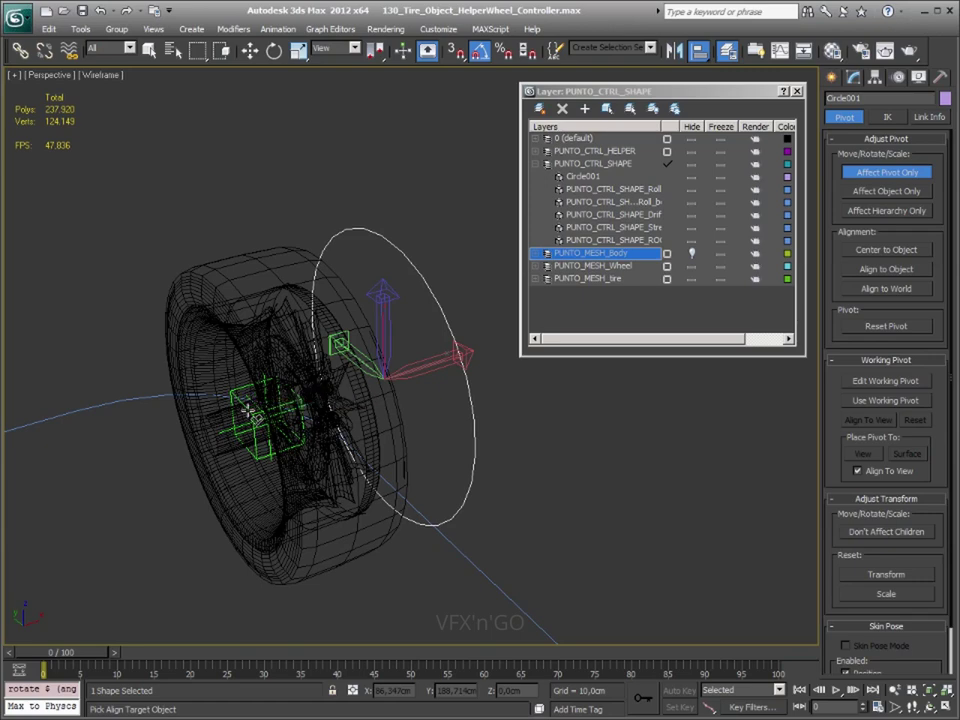
click(247, 392)
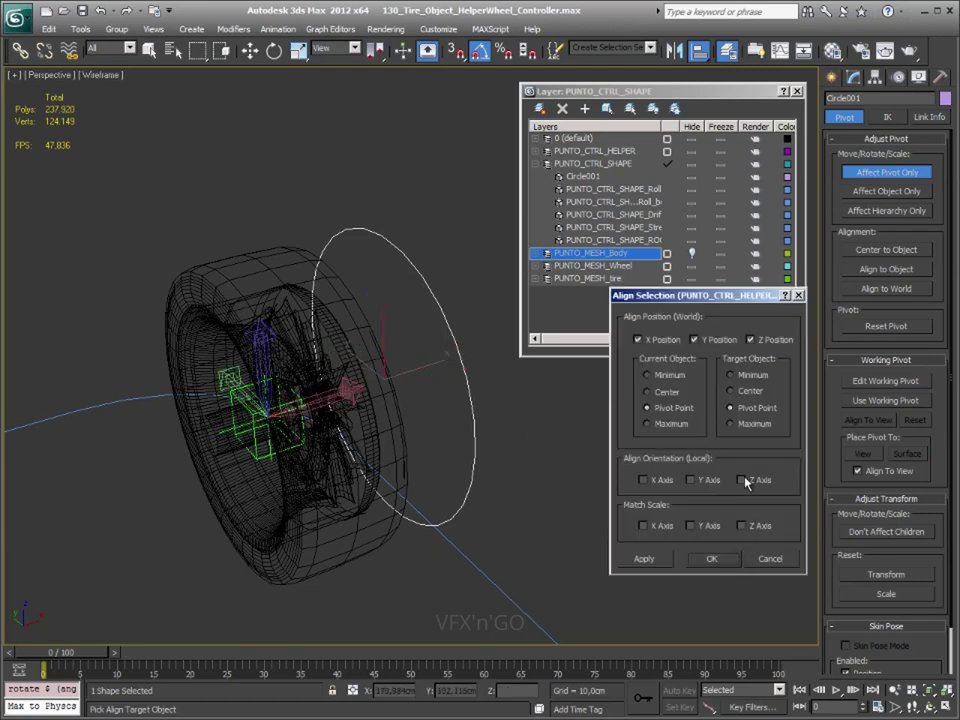
click(726, 562)
mouse_move(720, 563)
alt+middle_down()
mouse_move(636, 549)
mouse_move(700, 520)
alt+middle_up()
Turn off Affect Pivot Only and rename Circle001 to PUNTO_CTRL_SHAPE_WheelRot_FR
click(886, 172)
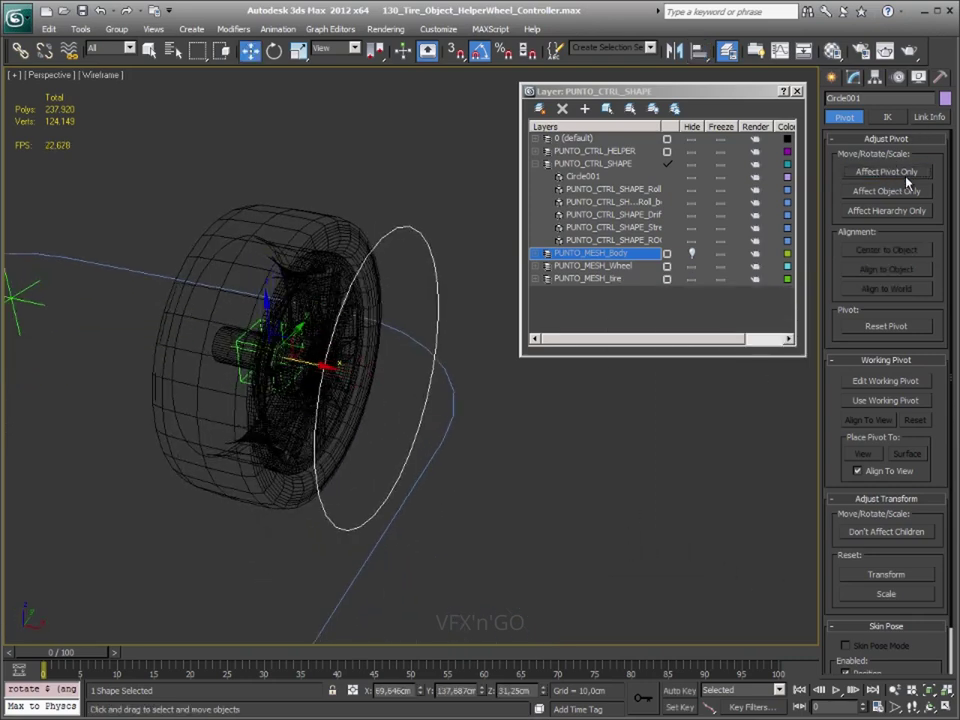
click(882, 77)
text(PUNTO_CTRL_SHAPE_Wheel)
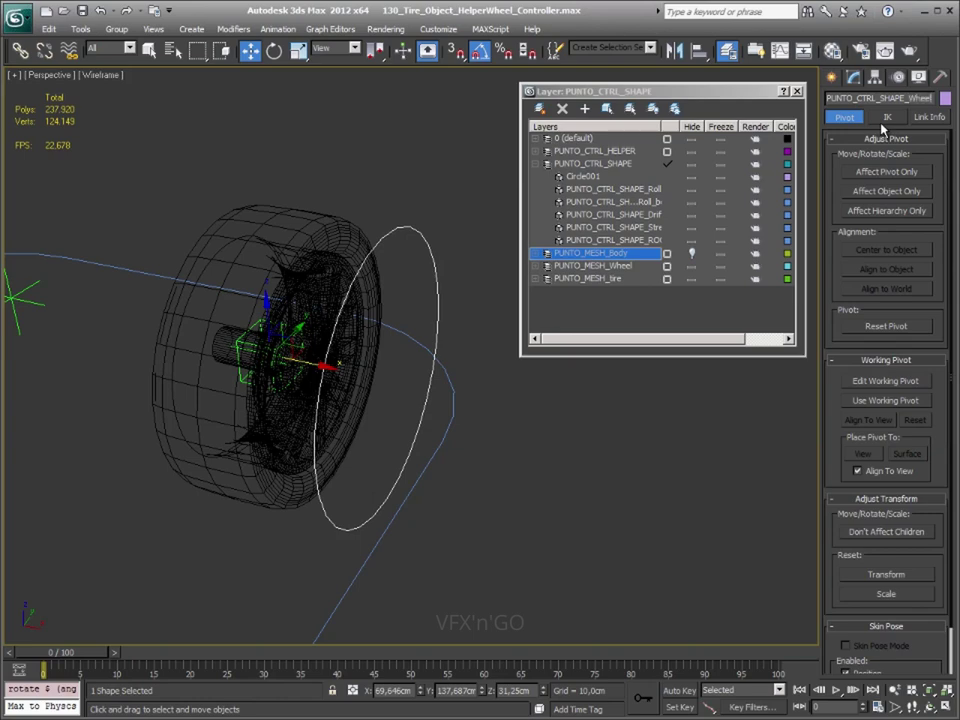
text(Rot_)
text(FR)
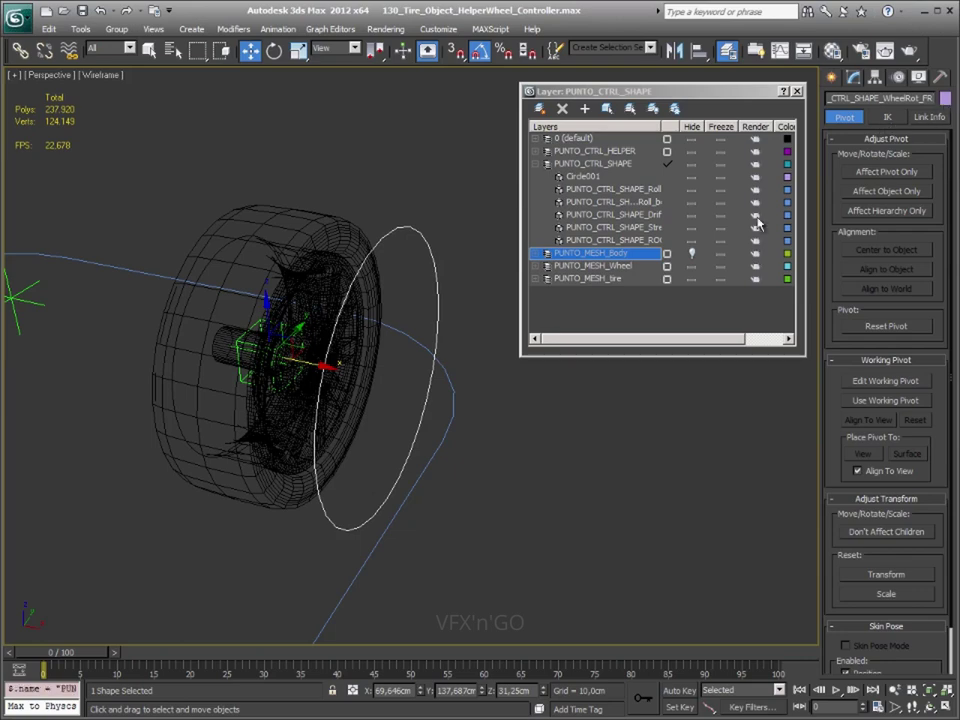
Give the circle a dark red wireframe colour, then reselect it
click(945, 98)
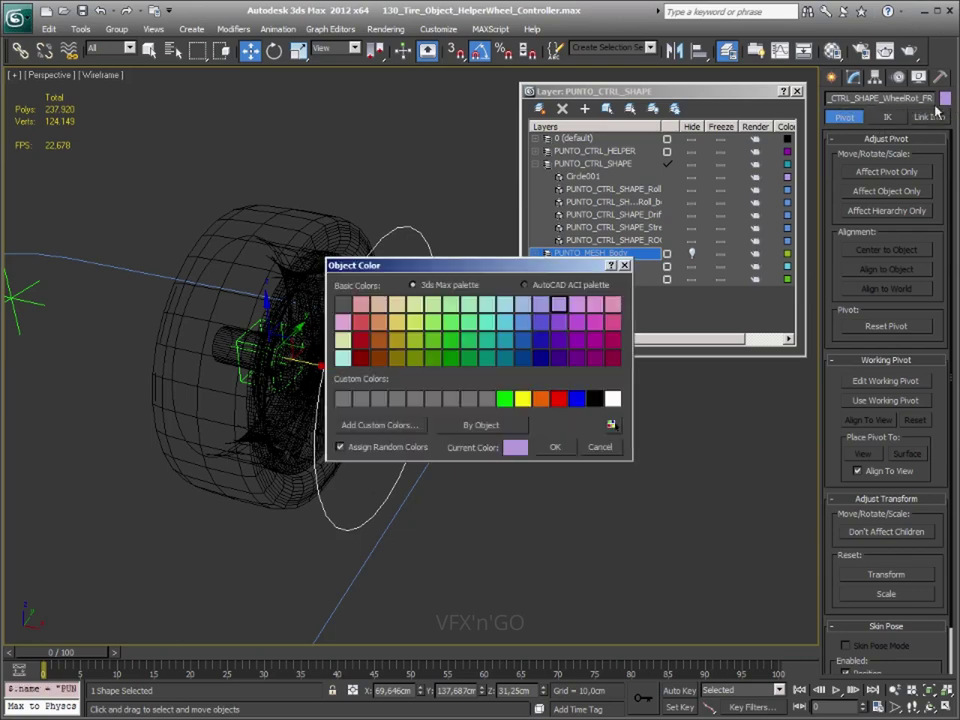
click(558, 398)
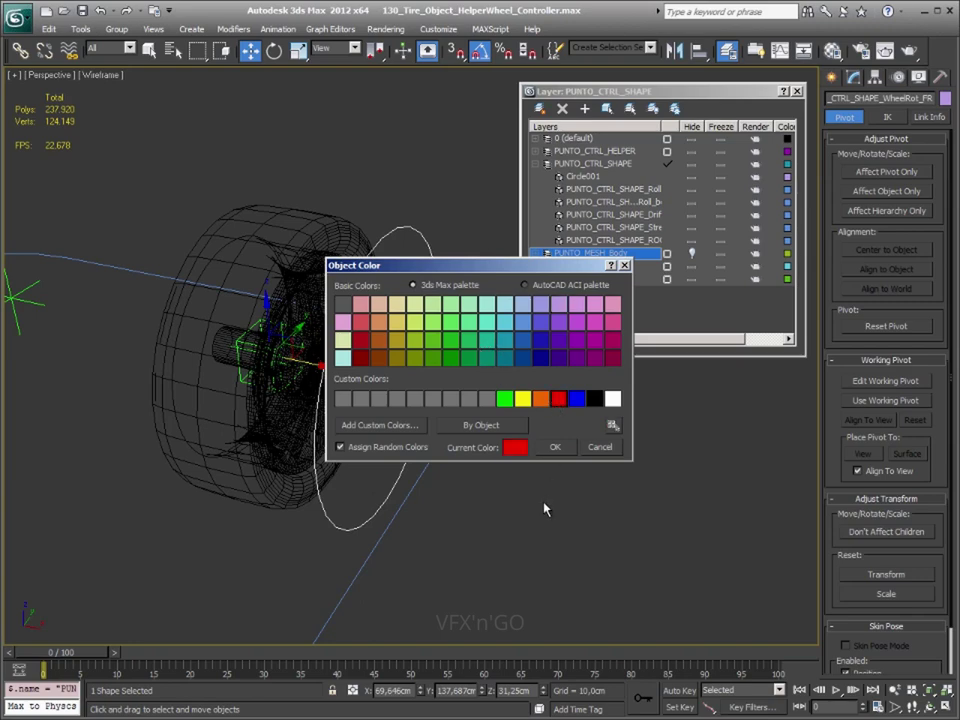
click(364, 359)
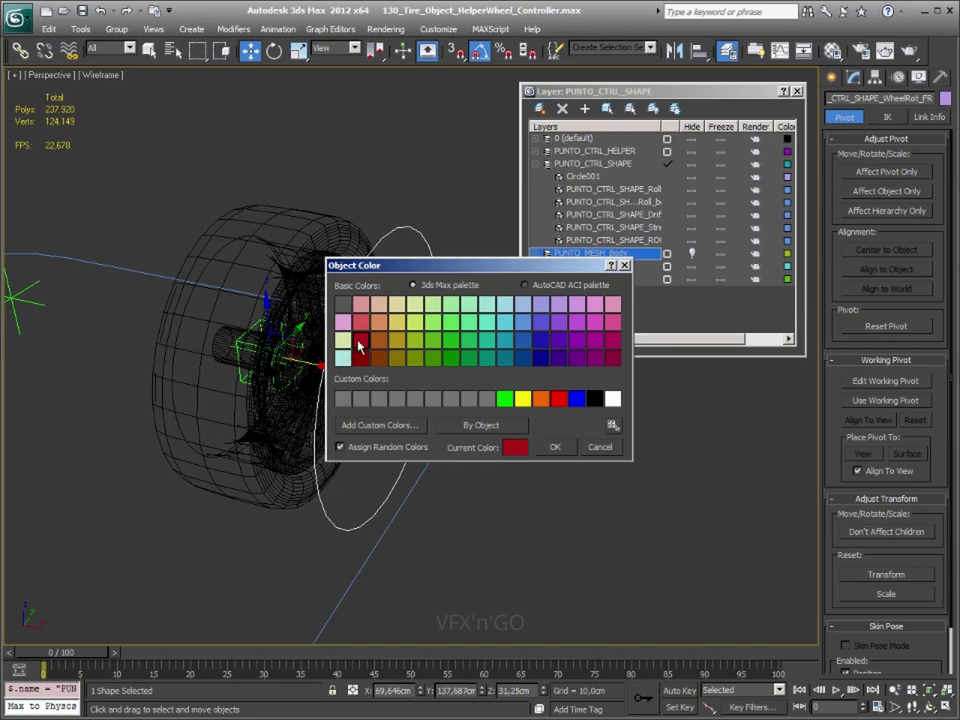
click(556, 447)
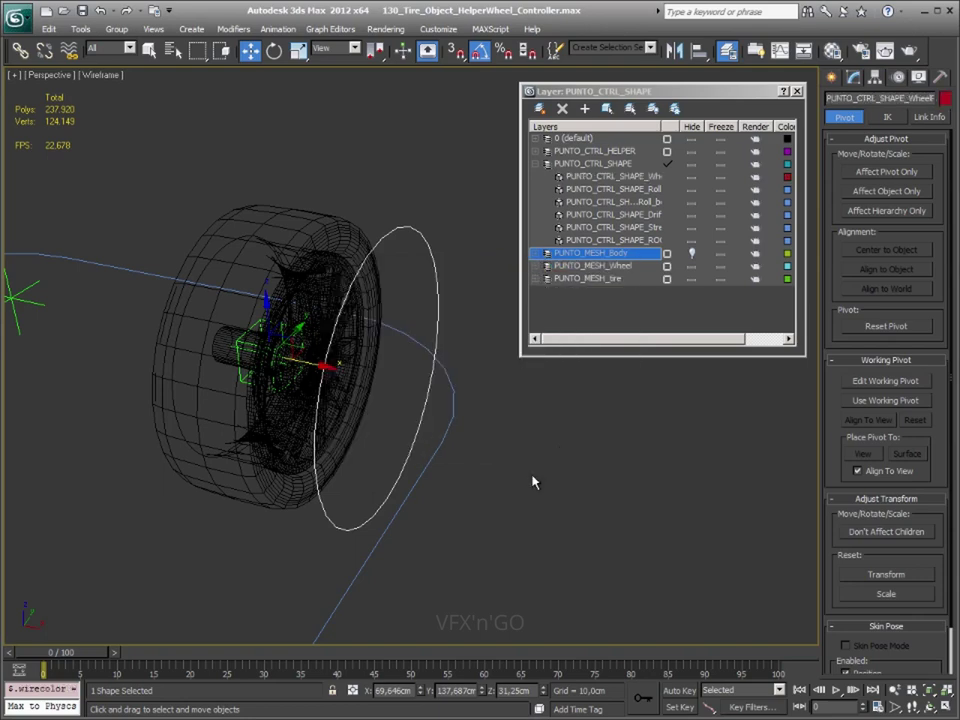
click(517, 470)
click(428, 266)
Orbit and zoom out to frame all four wheels of the rig
alt+middle_drag(447, 530, 456, 544)
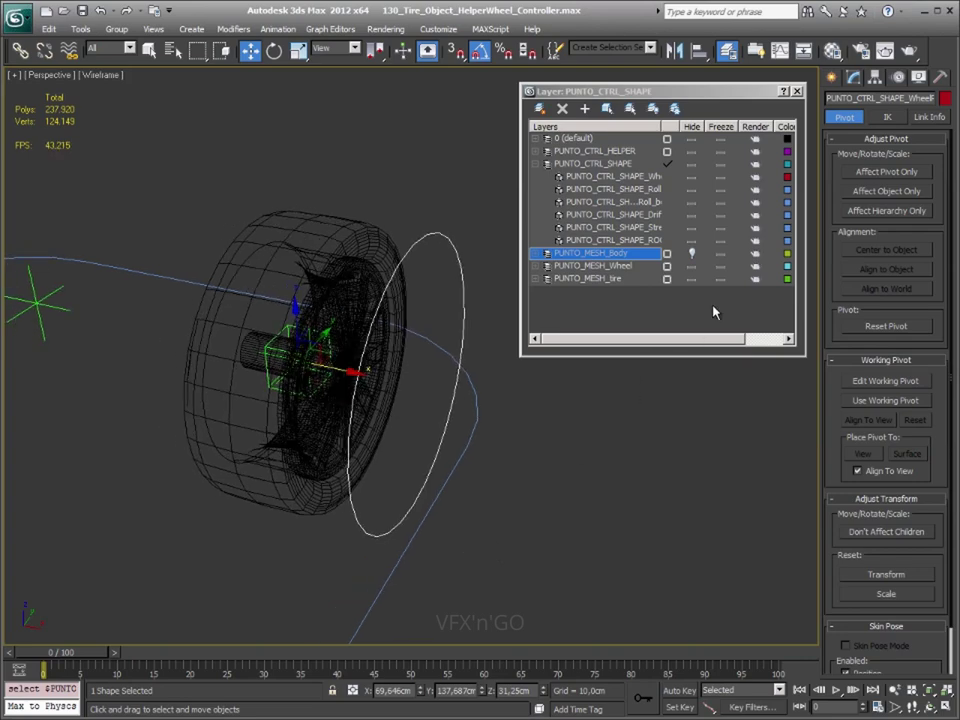
scroll(407, 506, down, 5)
alt+middle_drag(407, 506, 370, 513)
scroll(525, 514, down, 3)
scroll(510, 514, down, 3)
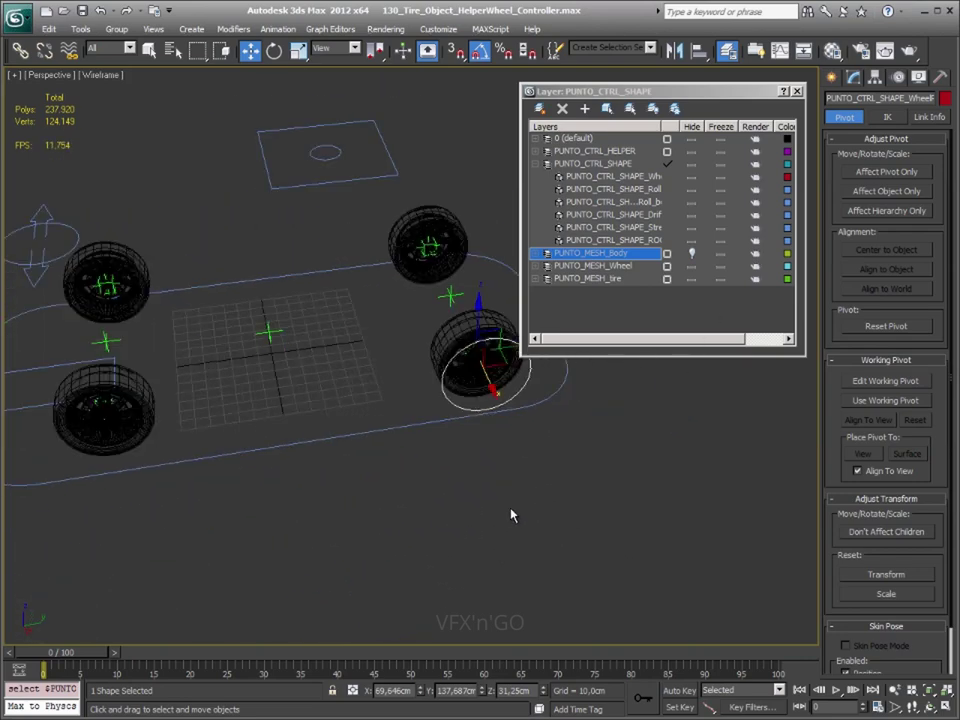
mouse_move(489, 514)
middle_down()
mouse_move(451, 492)
mouse_move(430, 500)
middle_up()
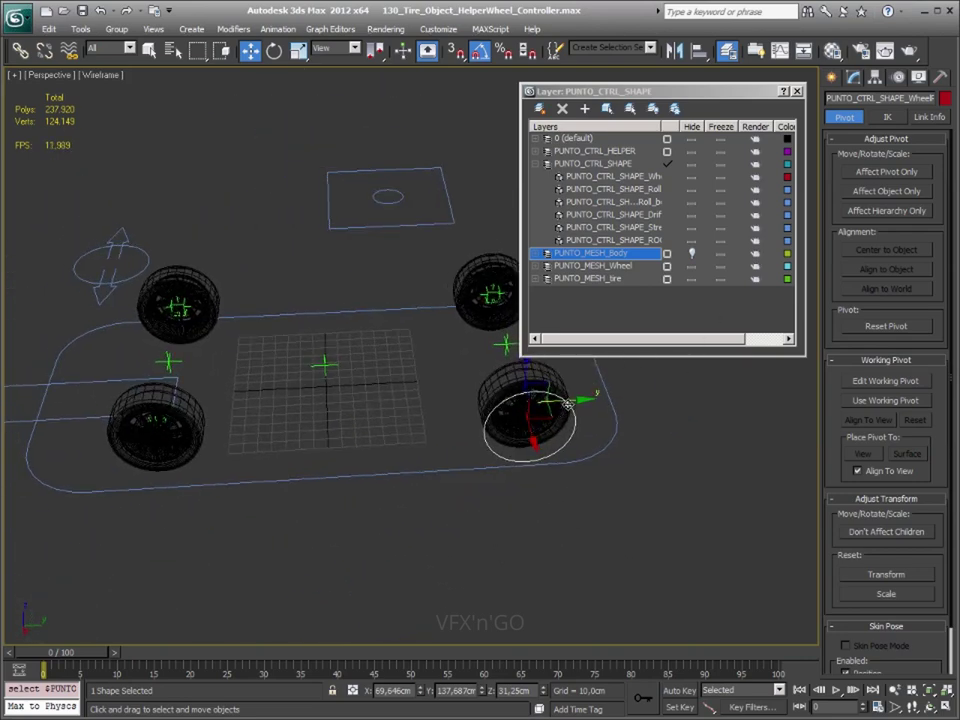
alt+middle_drag(236, 531, 338, 523)
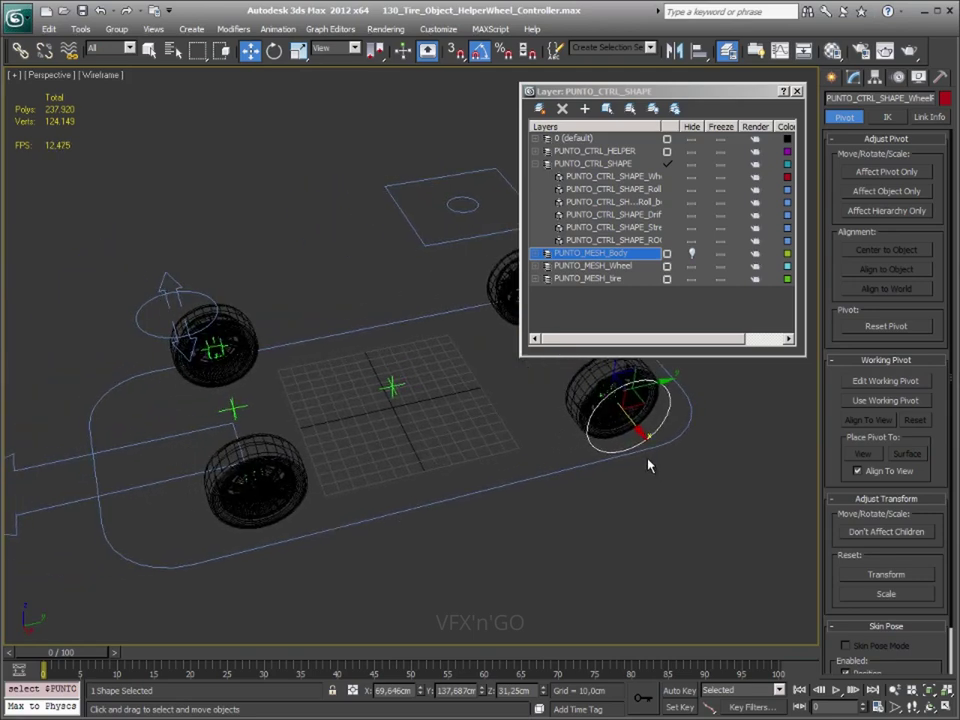
Shift-drag the red helper circle to clone it toward the rig centre, then reselect the original
click(880, 98)
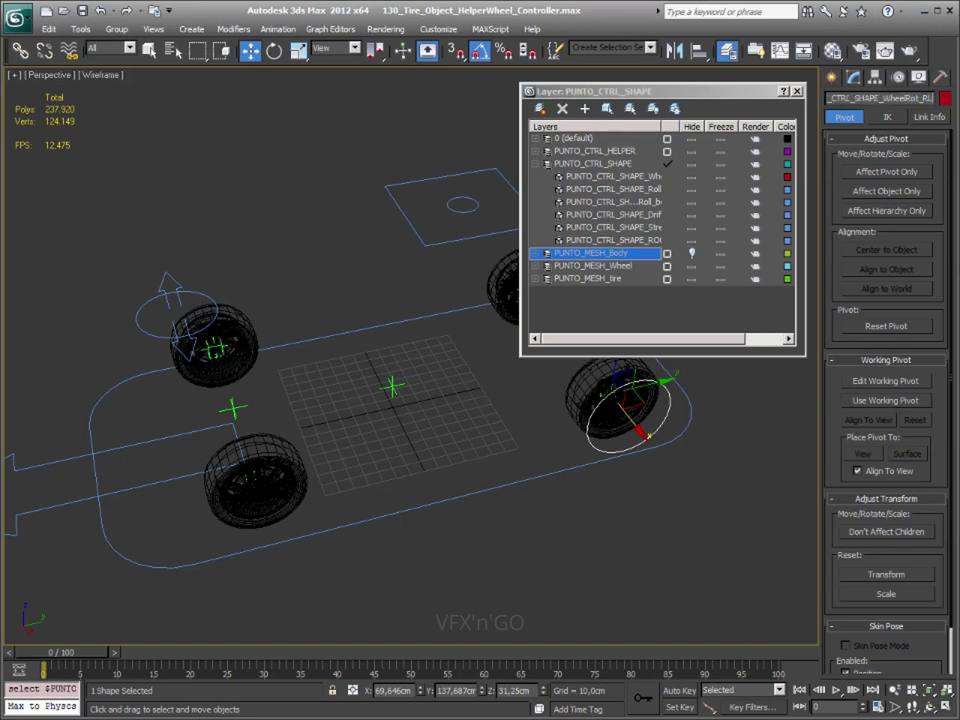
text(ot_RL)
scroll(636, 512, down, 2)
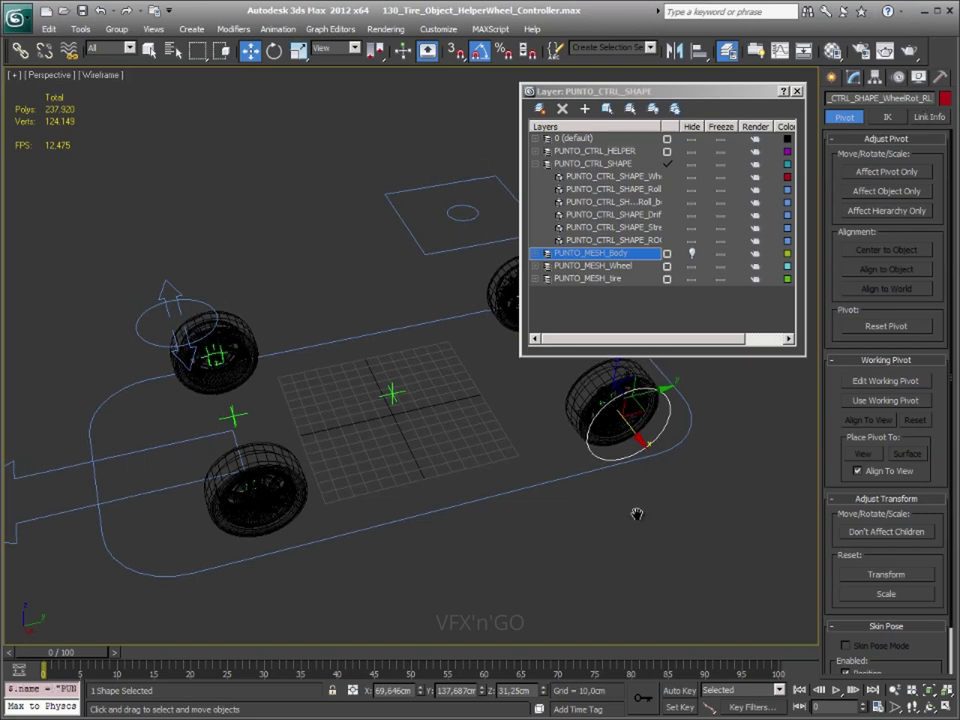
scroll(646, 441, down, 2)
shift+drag(597, 399, 440, 440)
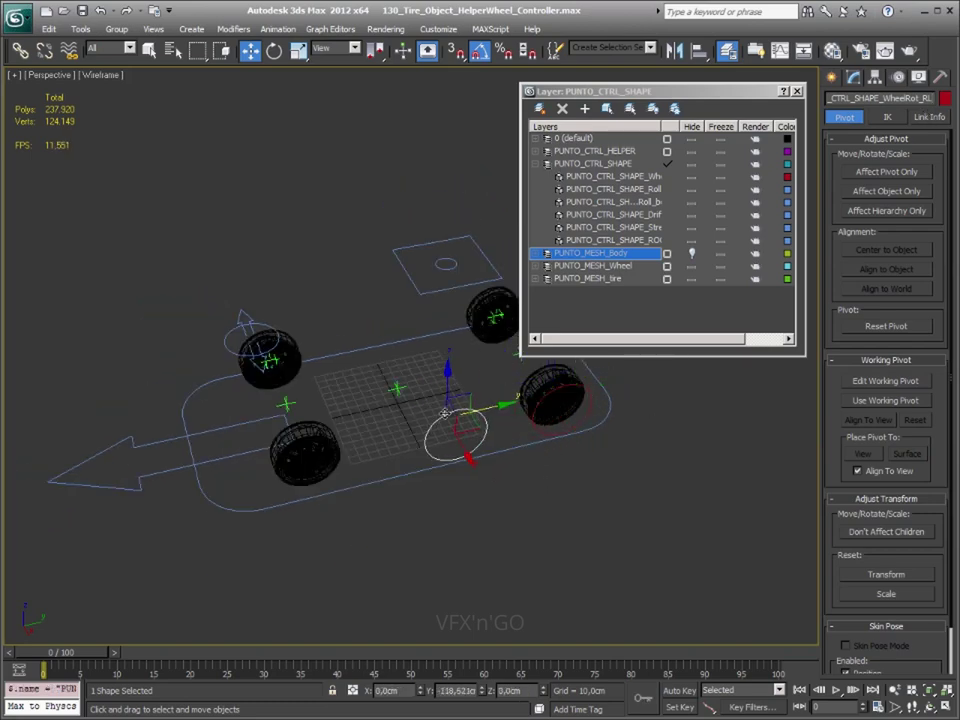
click(481, 429)
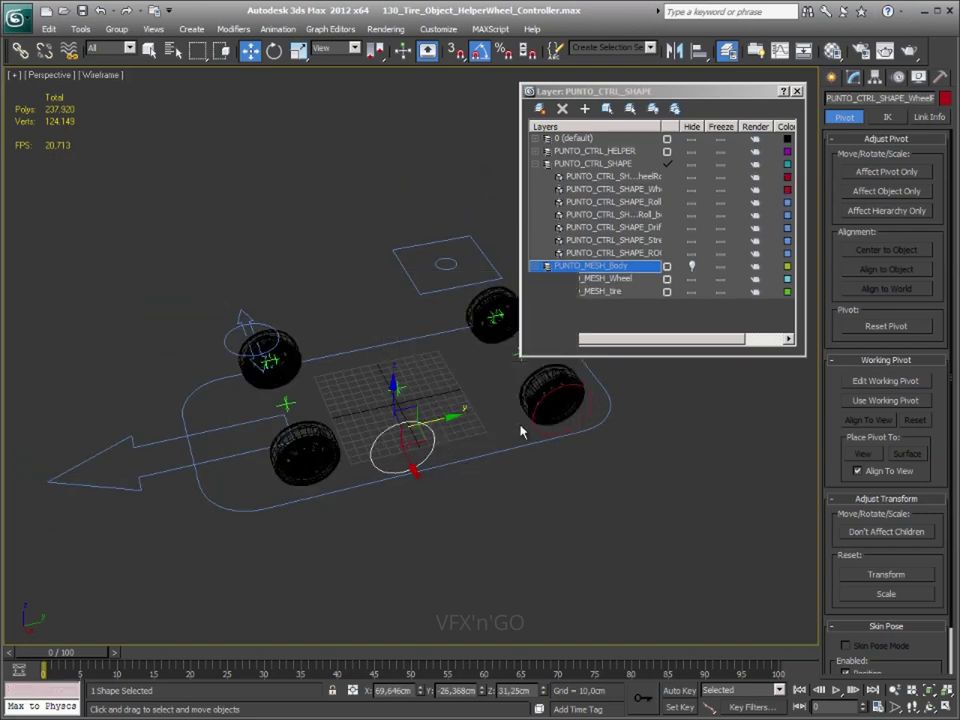
click(590, 398)
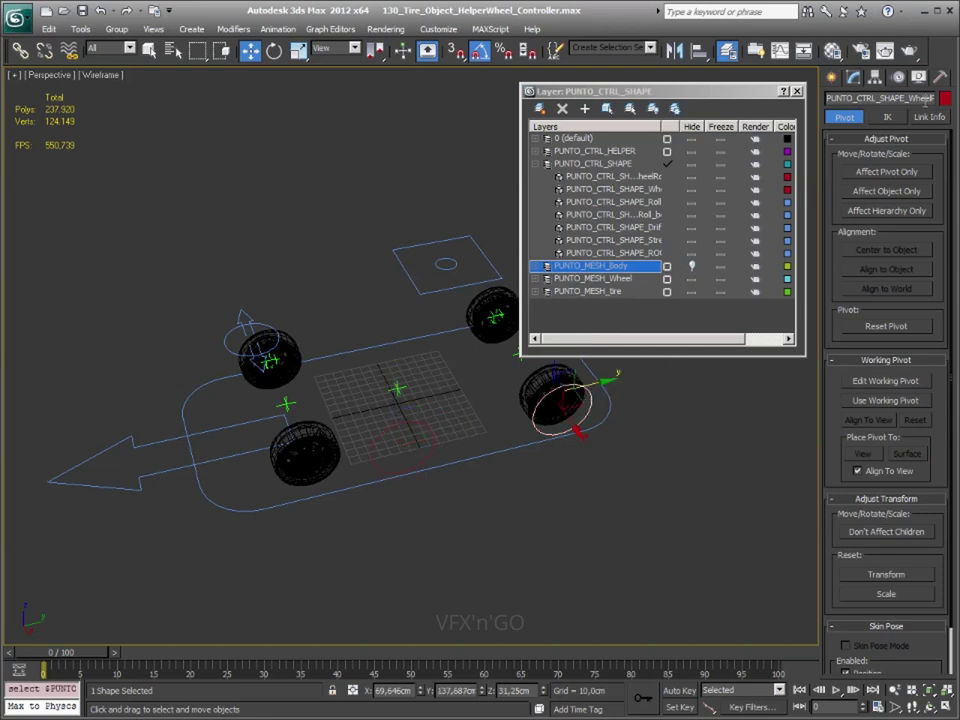
click(928, 99)
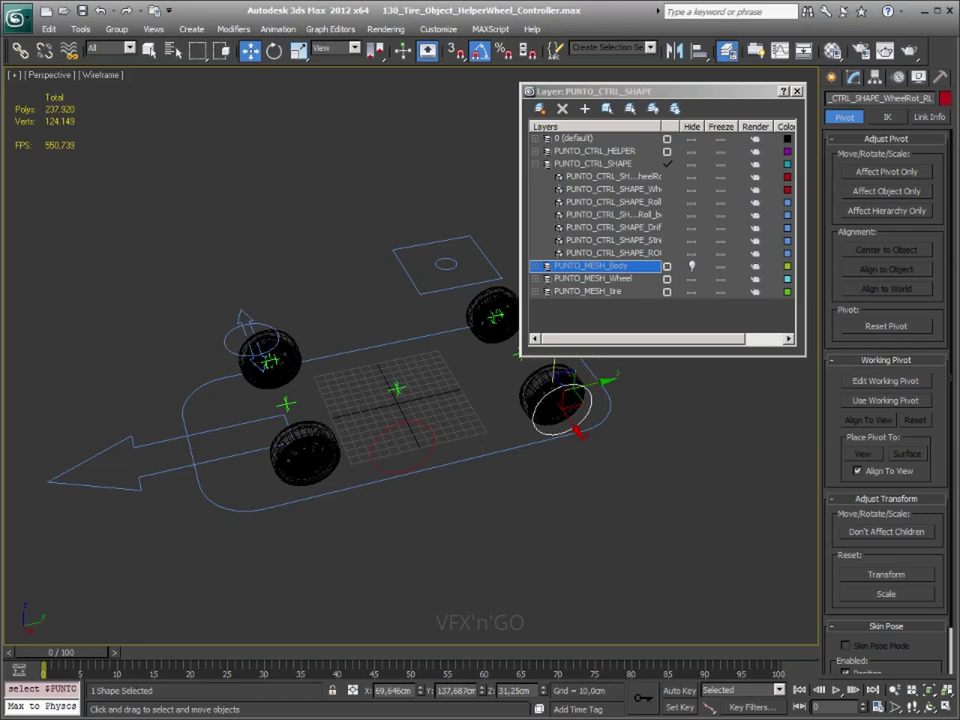
Change the colour of both the wheel's helper circle and its copy to blue
click(944, 98)
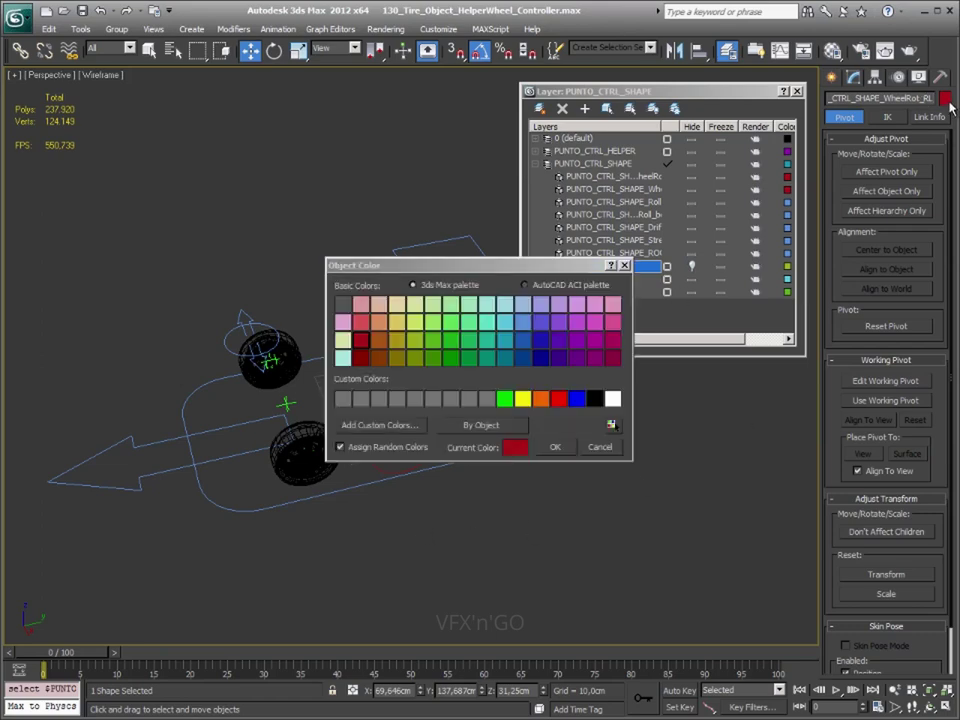
click(576, 400)
click(555, 447)
click(568, 471)
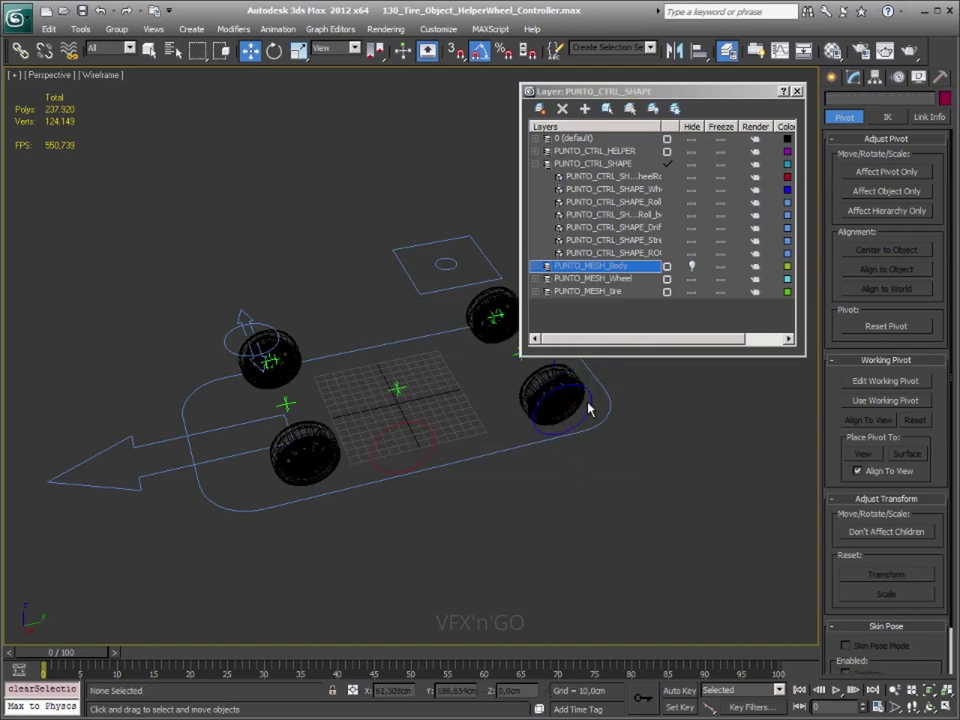
click(423, 424)
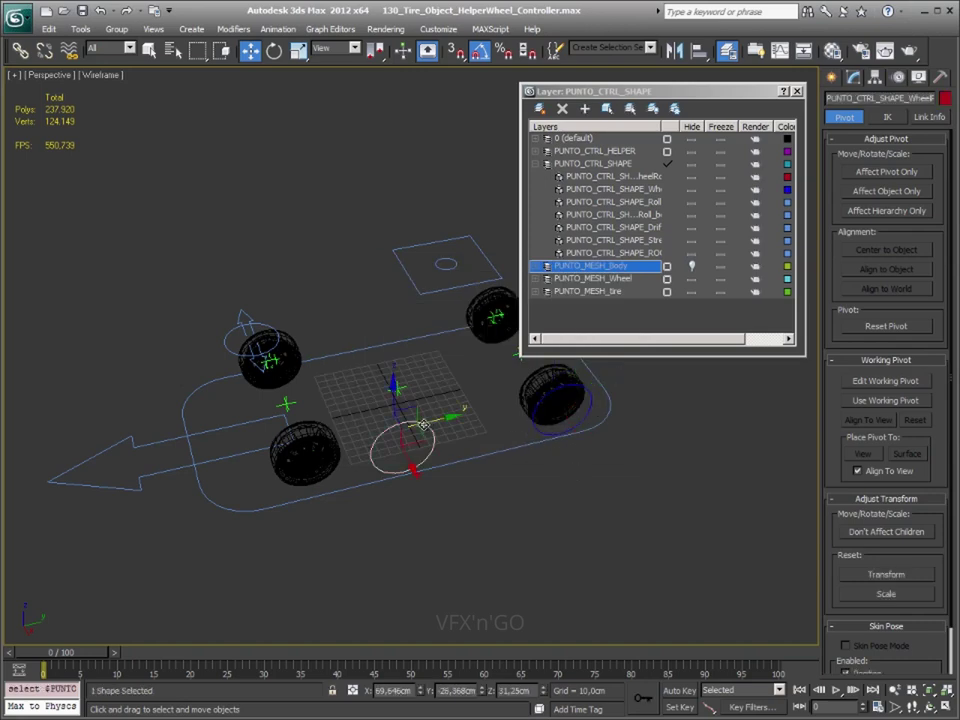
click(945, 100)
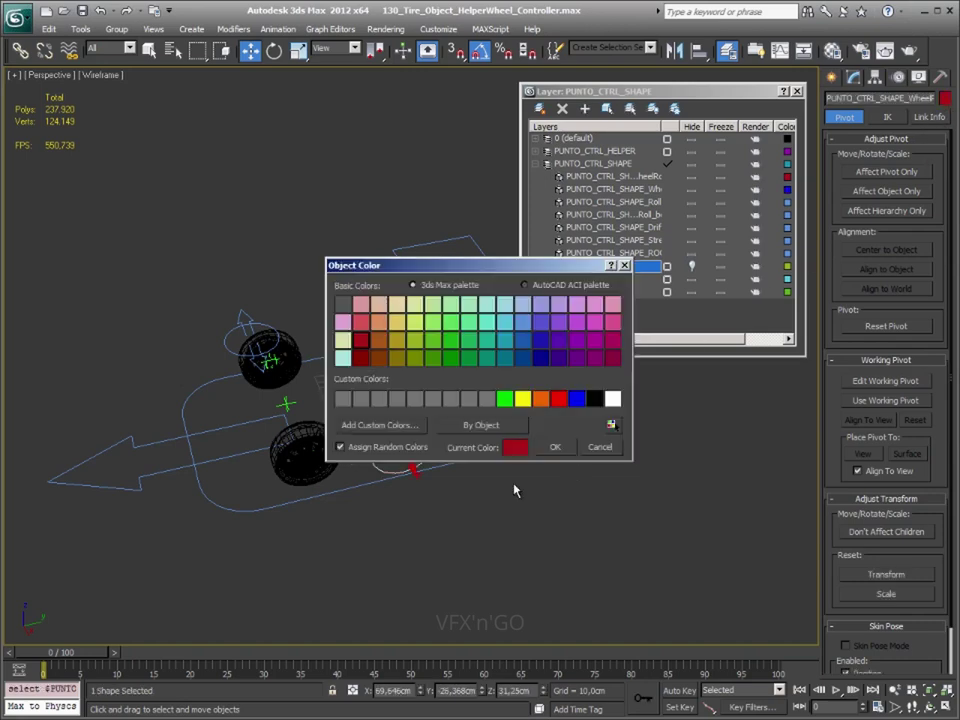
click(574, 399)
click(555, 447)
Zoom in around the wheels and start the Align tool for the helper
scroll(500, 510, up, 2)
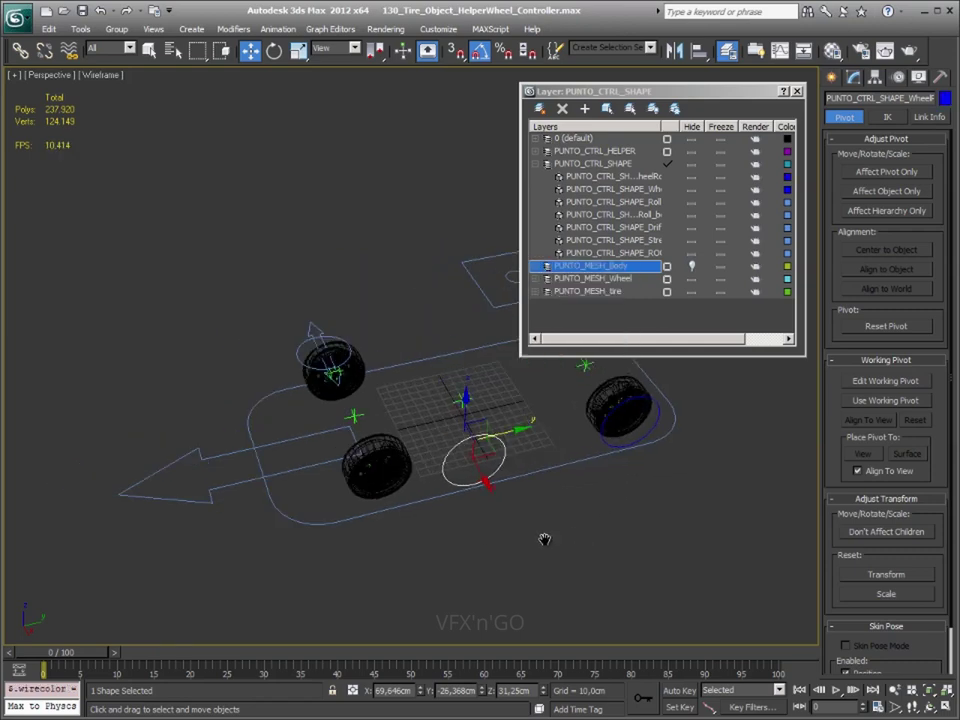
scroll(470, 495, up, 2)
scroll(440, 485, up, 2)
scroll(423, 476, up, 2)
mouse_move(423, 476)
alt+middle_down()
mouse_move(480, 465)
mouse_move(491, 484)
alt+middle_up()
scroll(491, 484, up, 2)
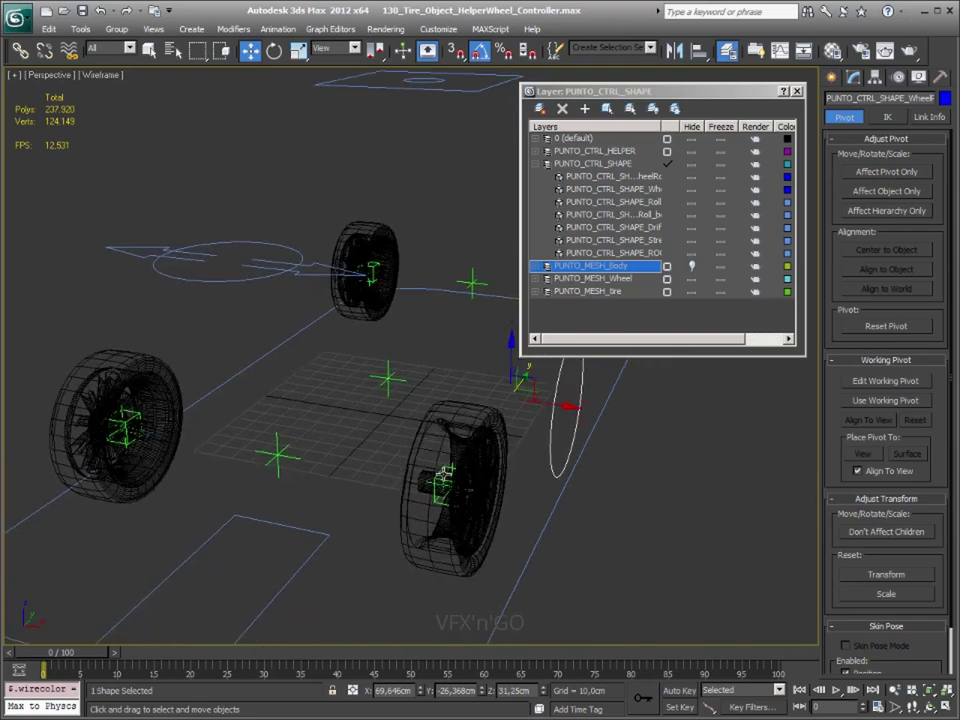
scroll(491, 484, up, 2)
scroll(491, 484, up, 1)
click(700, 50)
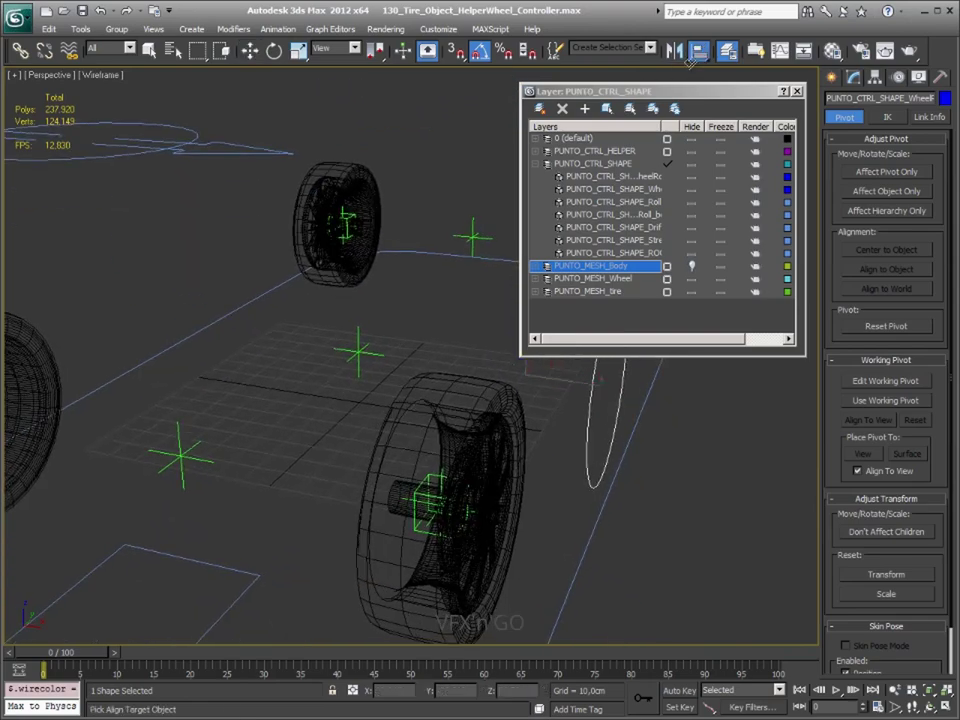
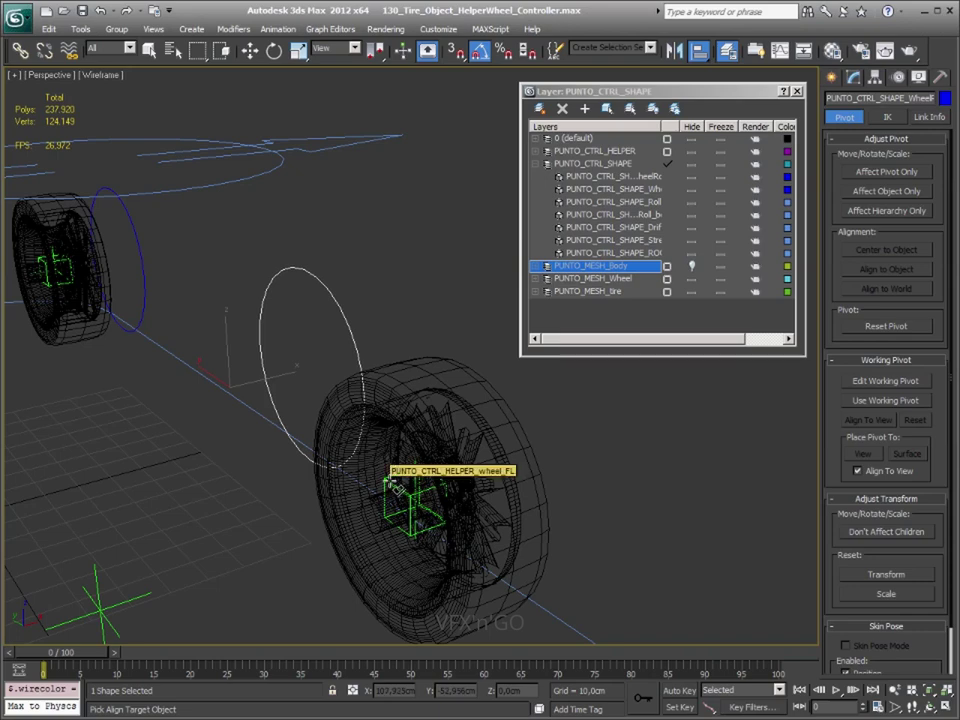
Align the white control circle's pivot to the near wheel's centre helper
click(390, 479)
click(708, 562)
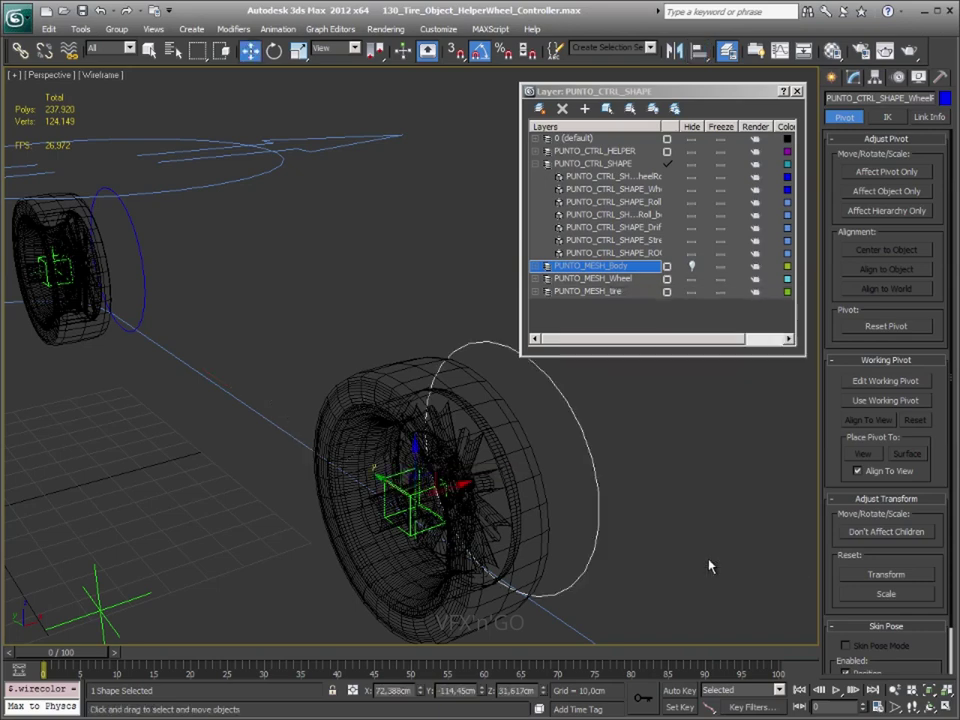
alt+middle_drag(707, 566, 610, 490)
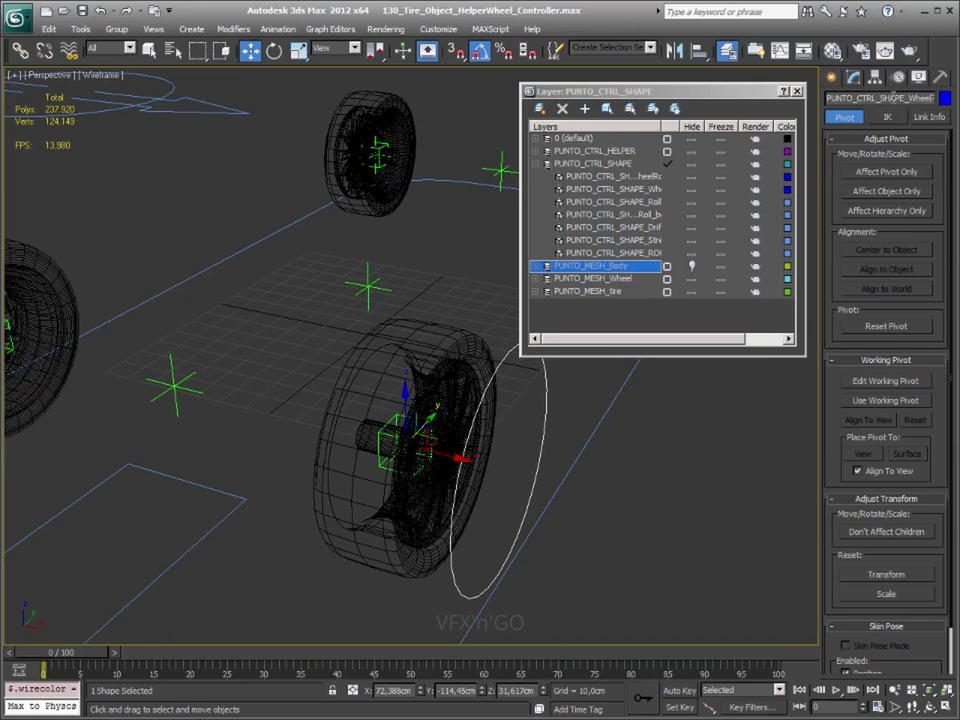
Trim the circle's last name character so it reads PUNTO_CTRL_SHAPE_WheelRot_FL
click(893, 97)
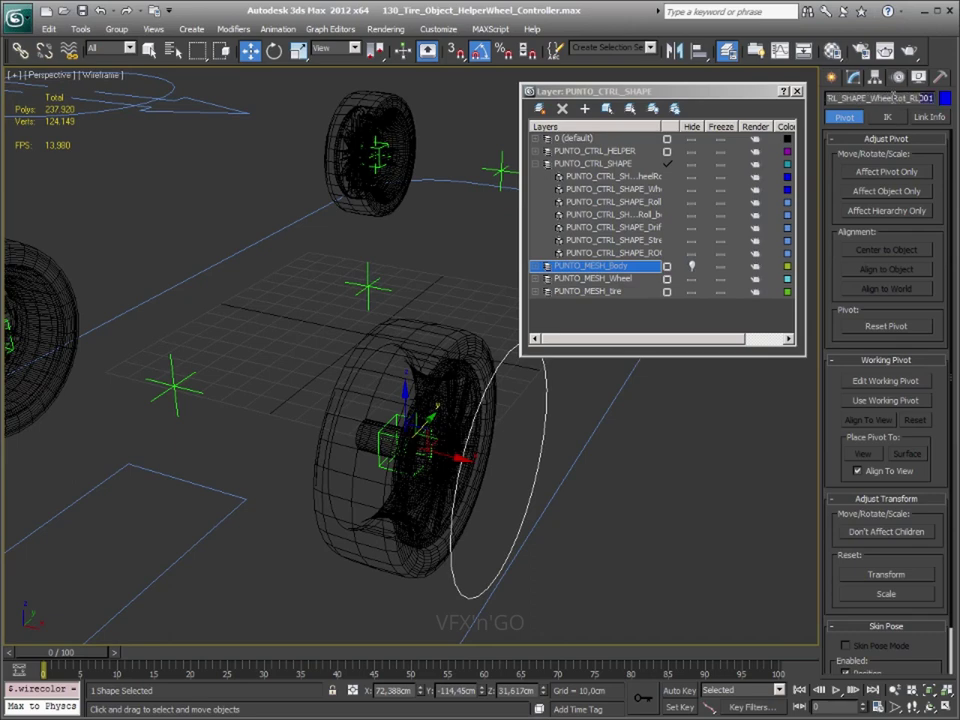
key(BackSpace)
click(564, 424)
Select both the front and rear wheel control circles together
click(544, 399)
middle_drag(544, 399, 497, 453)
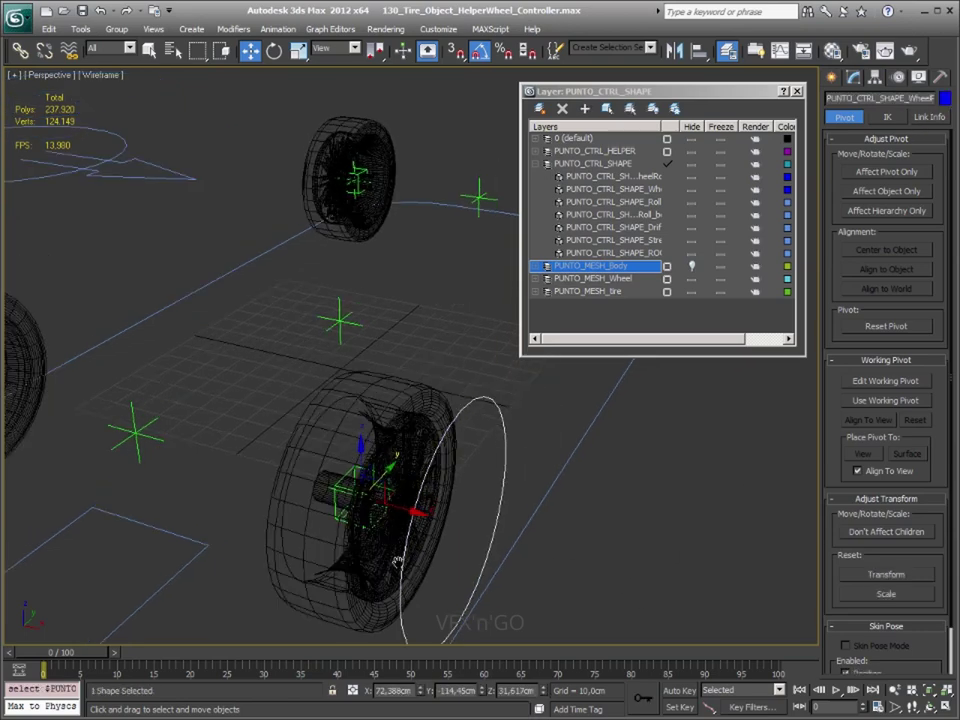
scroll(497, 453, down, 5)
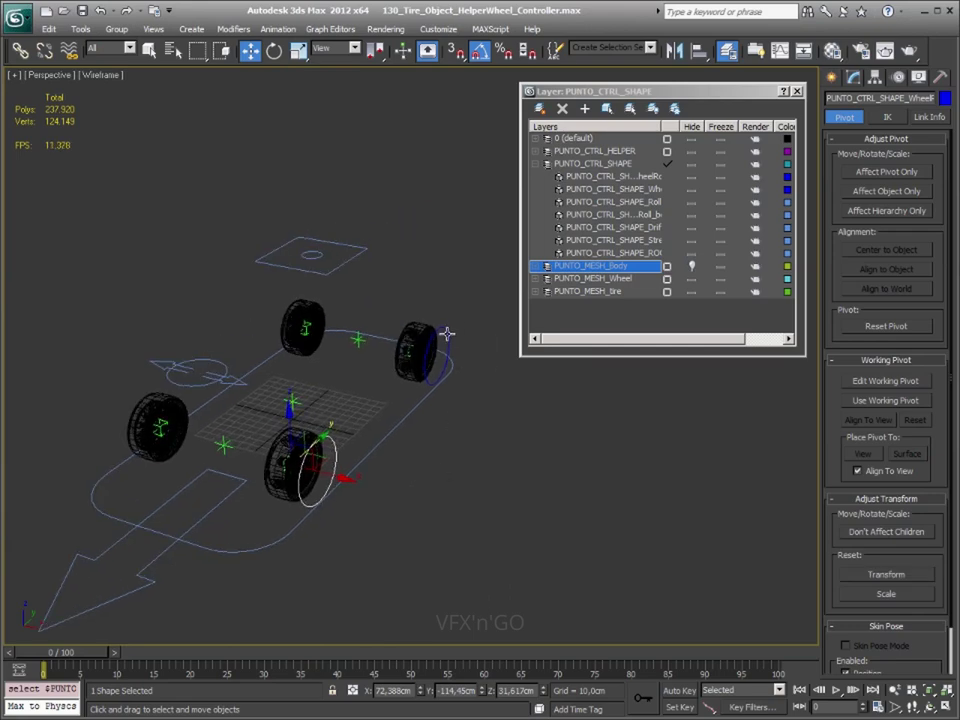
ctrl+click(447, 333)
alt+middle_drag(450, 508, 589, 504)
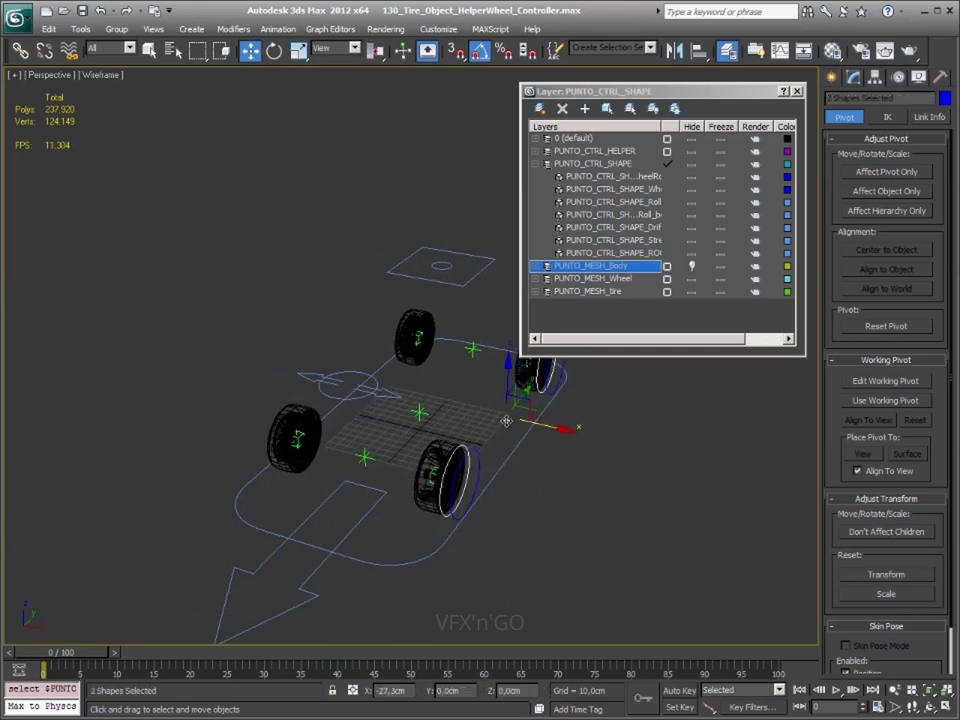
Clone both wheel control circles as copies onto the car's left wheels
shift+drag(506, 421, 375, 395)
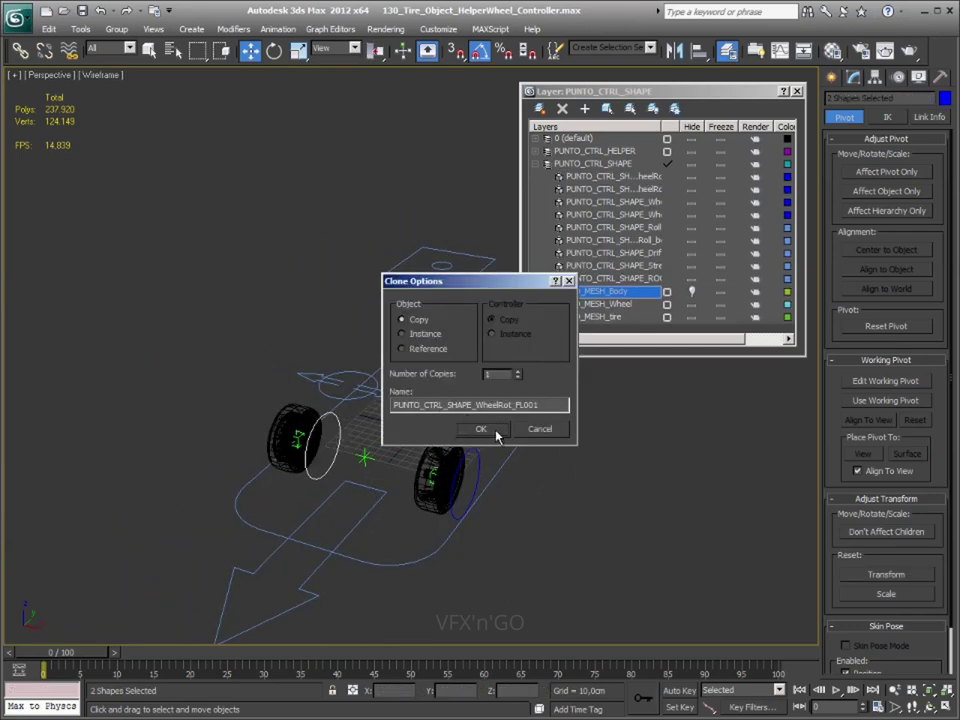
click(481, 429)
mouse_move(463, 454)
alt+middle_down()
mouse_move(388, 476)
mouse_move(427, 405)
mouse_move(686, 439)
mouse_move(514, 507)
alt+middle_up()
Colour the two new front-left and rear-left circles dark red
click(491, 446)
click(503, 461)
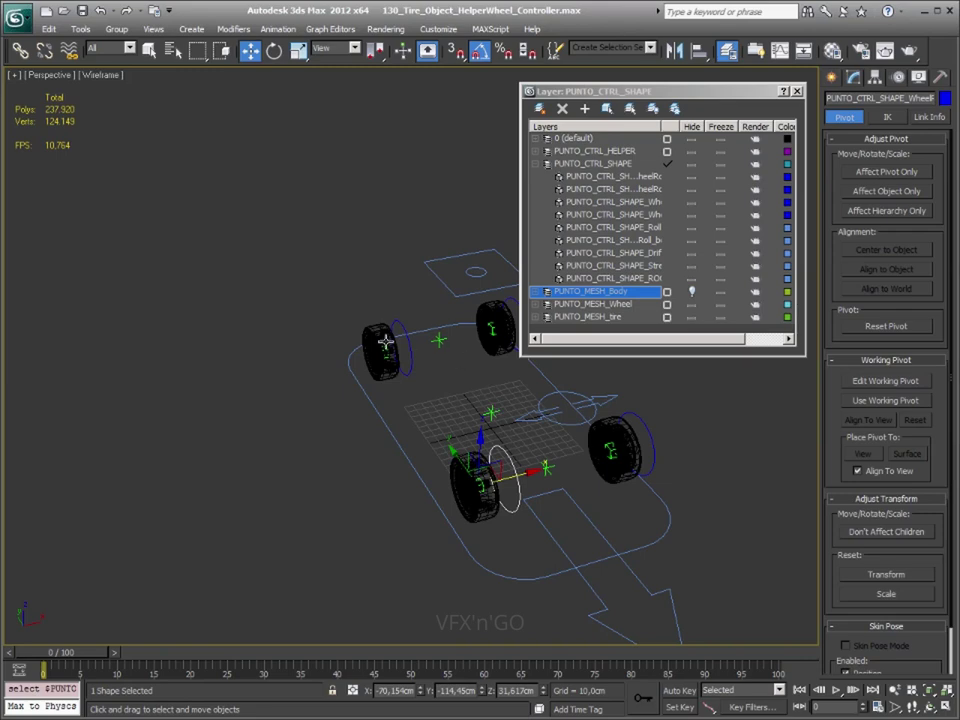
ctrl+click(405, 343)
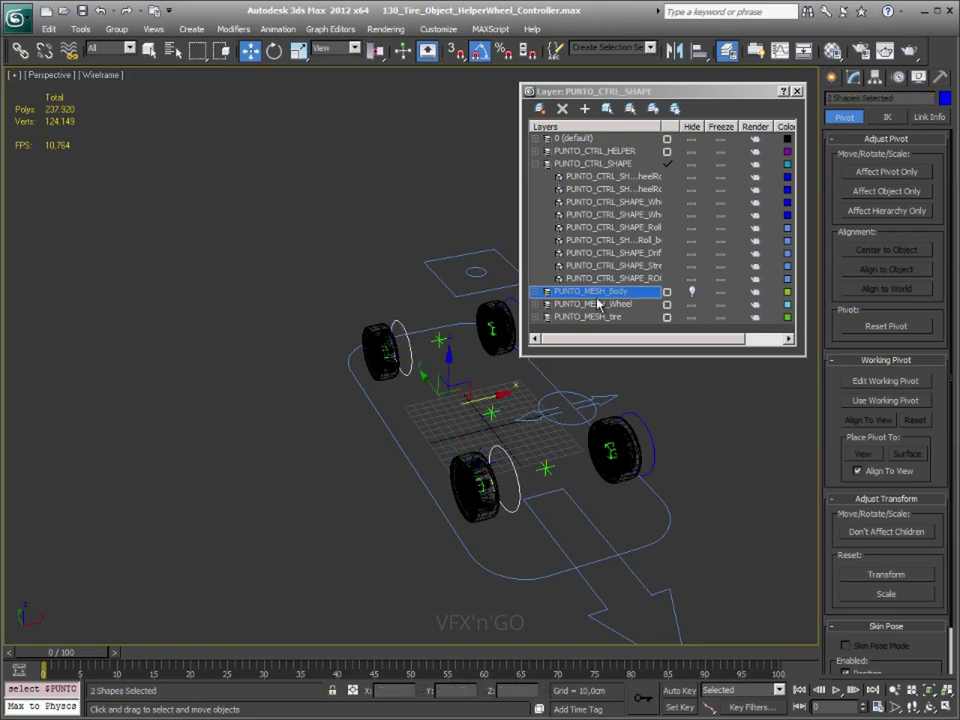
click(942, 99)
click(366, 359)
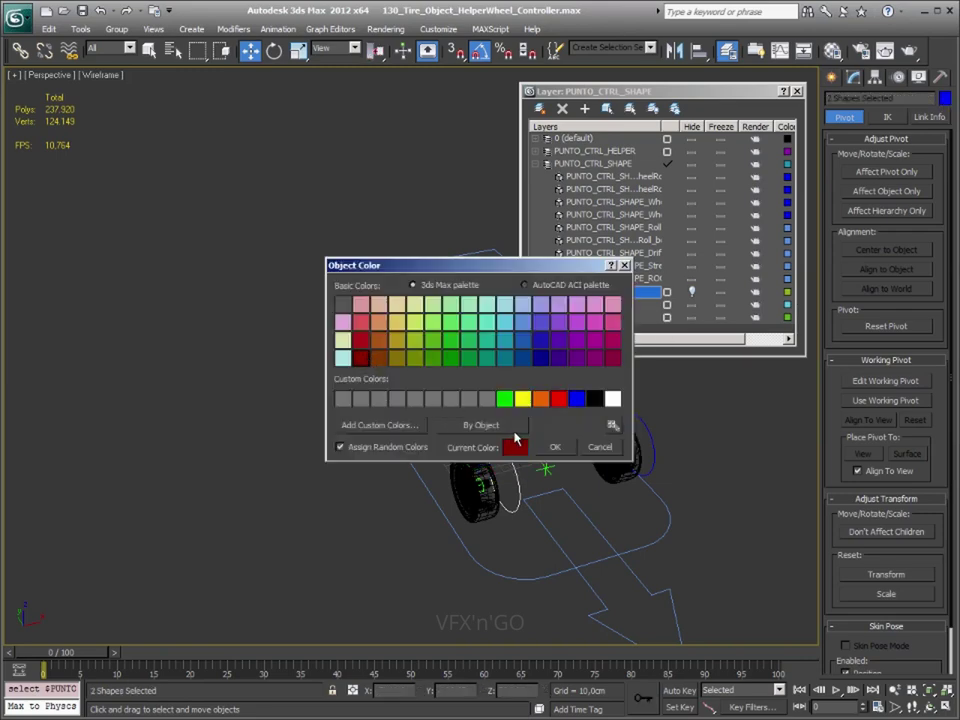
click(555, 447)
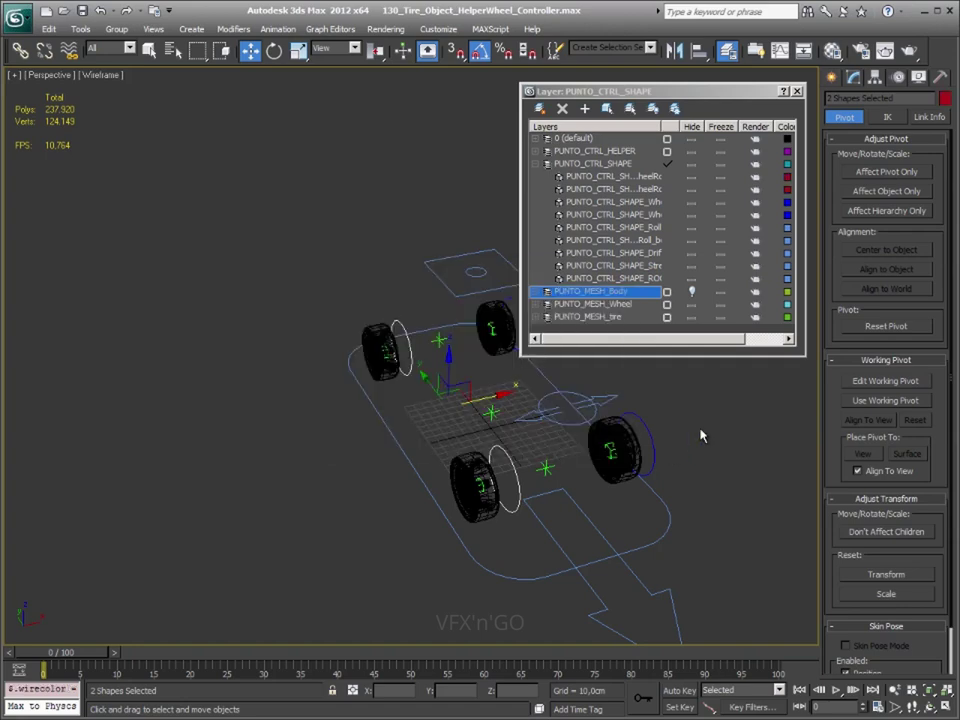
click(701, 435)
scroll(488, 515, up, 1)
scroll(435, 504, up, 2)
Align the copied circle's pivot to the near wheel's centre helper
scroll(375, 349, up, 2)
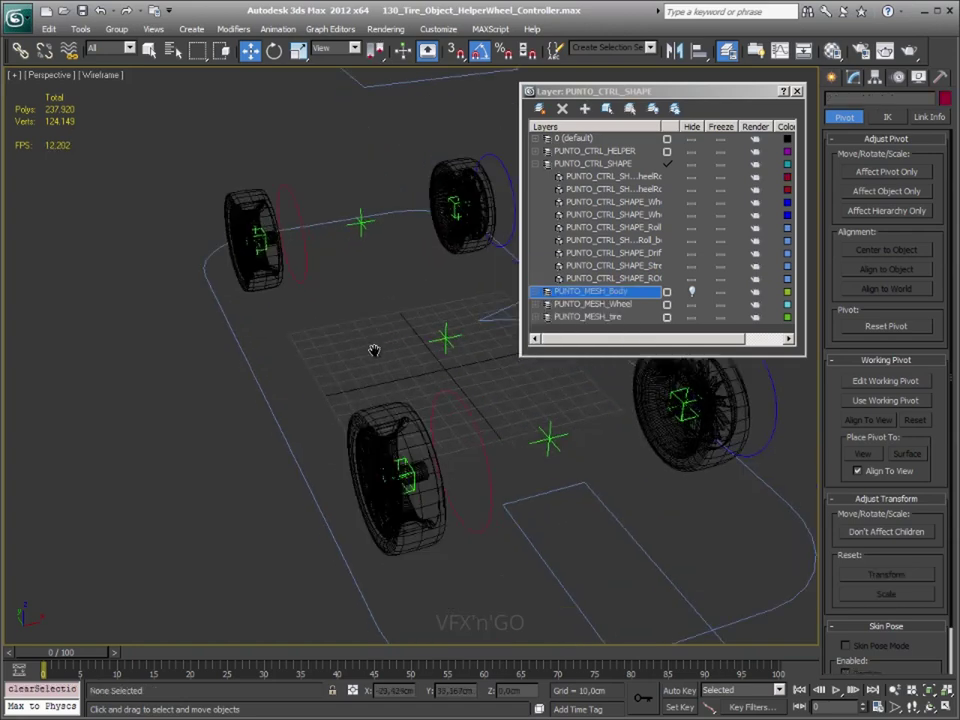
scroll(348, 396, up, 2)
alt+middle_drag(348, 396, 437, 379)
click(441, 377)
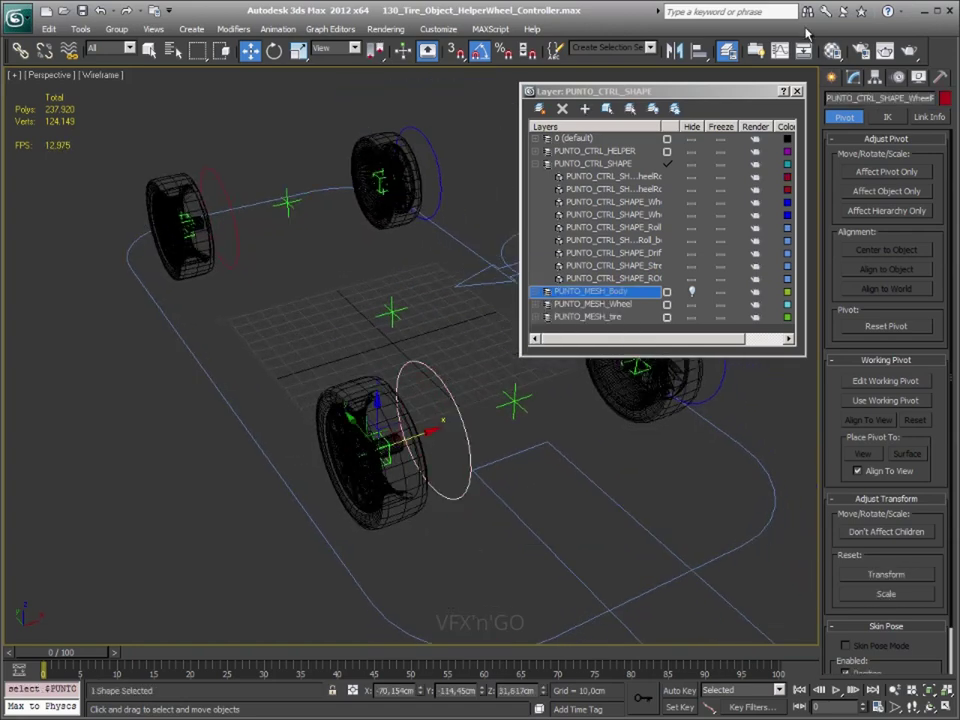
click(699, 50)
scroll(410, 460, up, 1)
scroll(405, 455, up, 1)
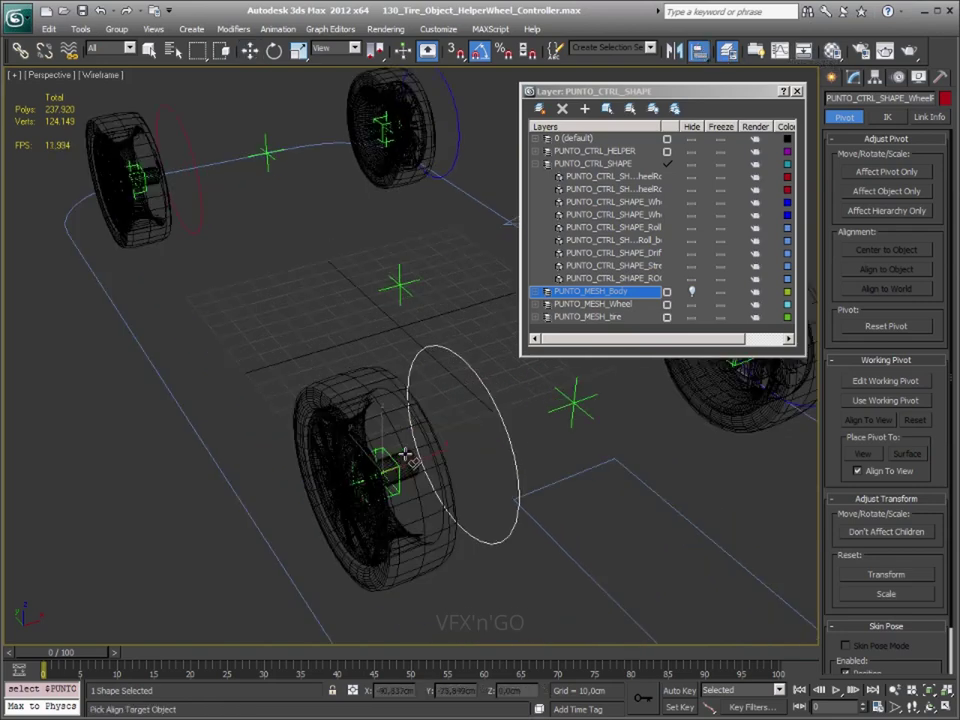
scroll(405, 455, up, 1)
click(385, 508)
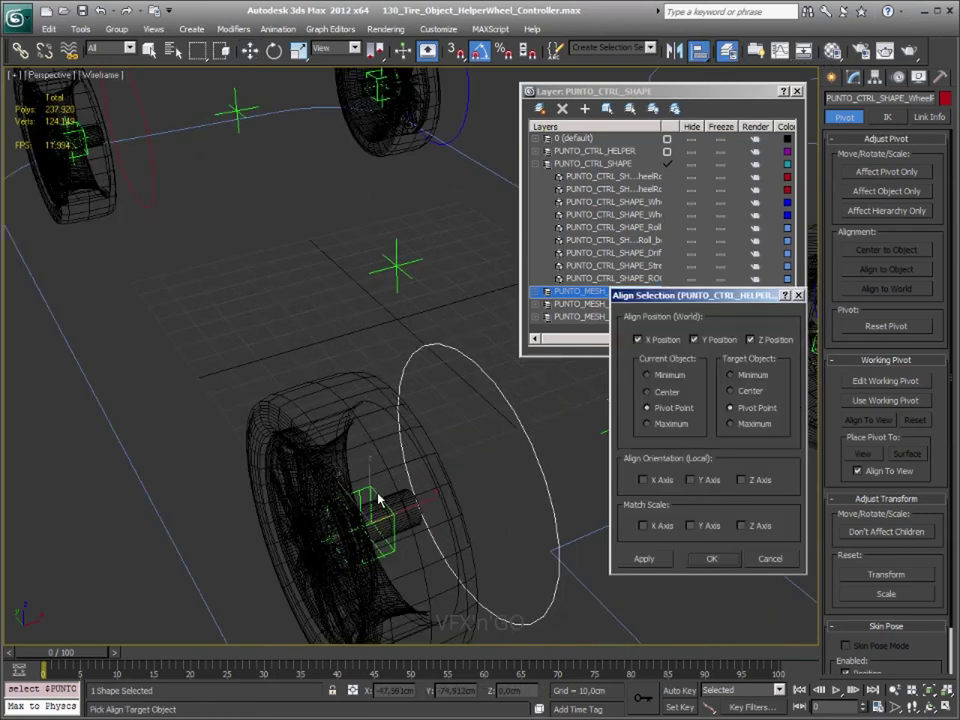
click(711, 558)
alt+middle_drag(439, 413, 429, 411)
Rotate the circle 180° on Z around the wheel
key(e)
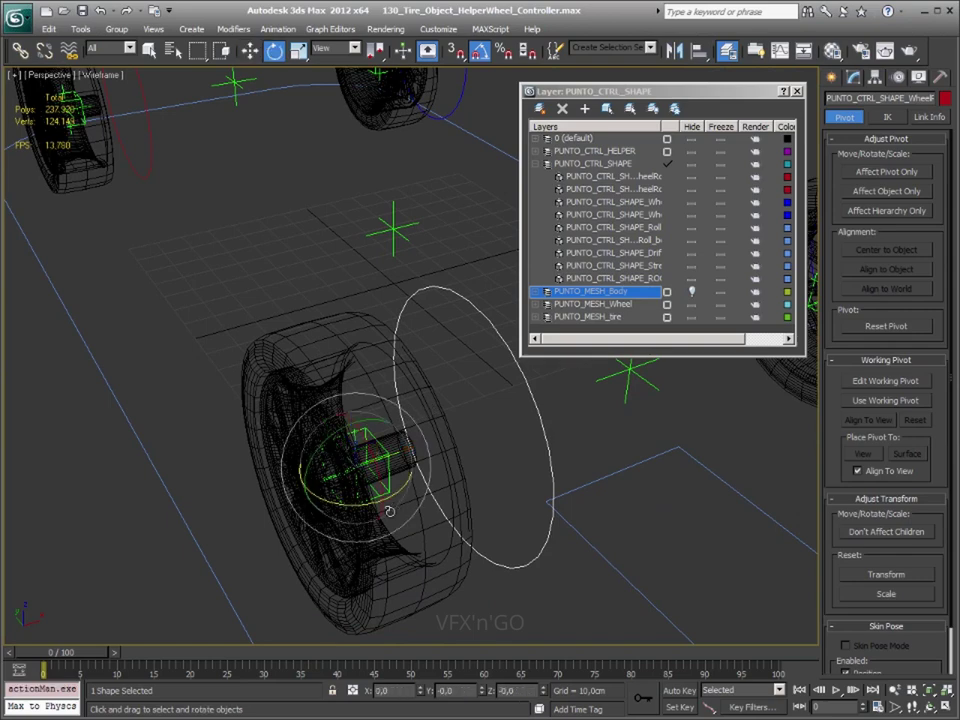
drag(389, 511, 491, 508)
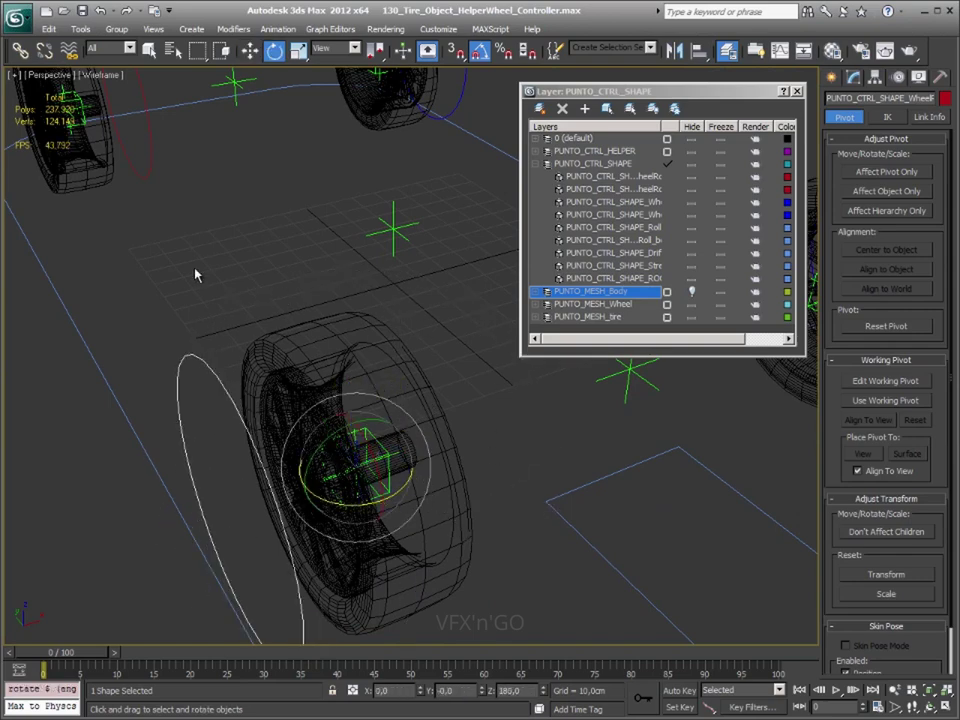
alt+middle_drag(197, 276, 255, 240)
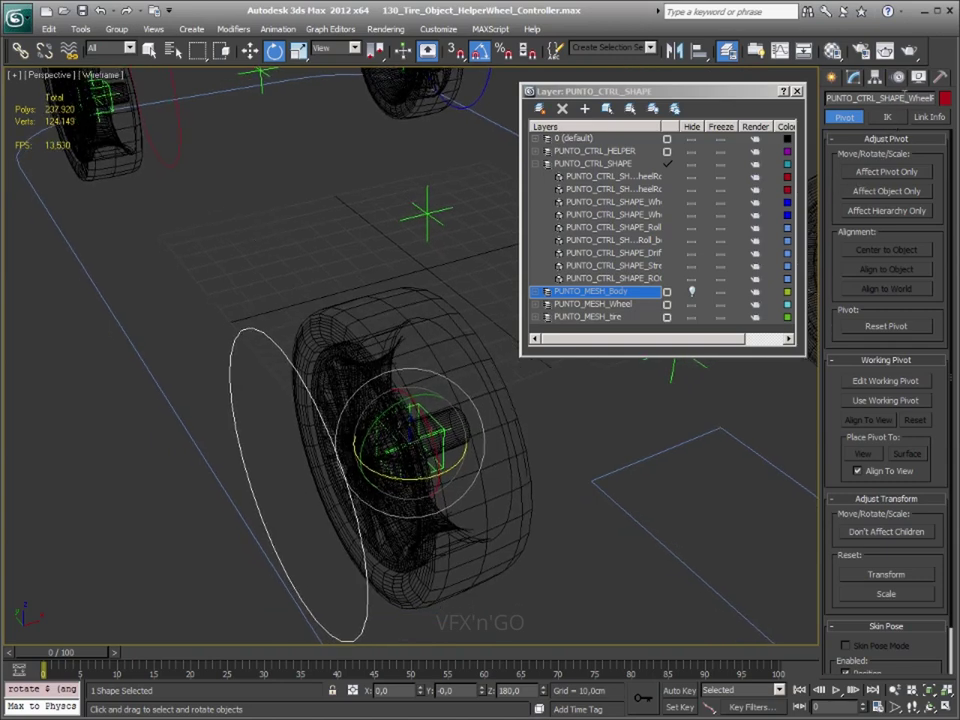
Rename the circle to PUNTO_CTRL_SHAPE_WheelRot_FR
click(905, 97)
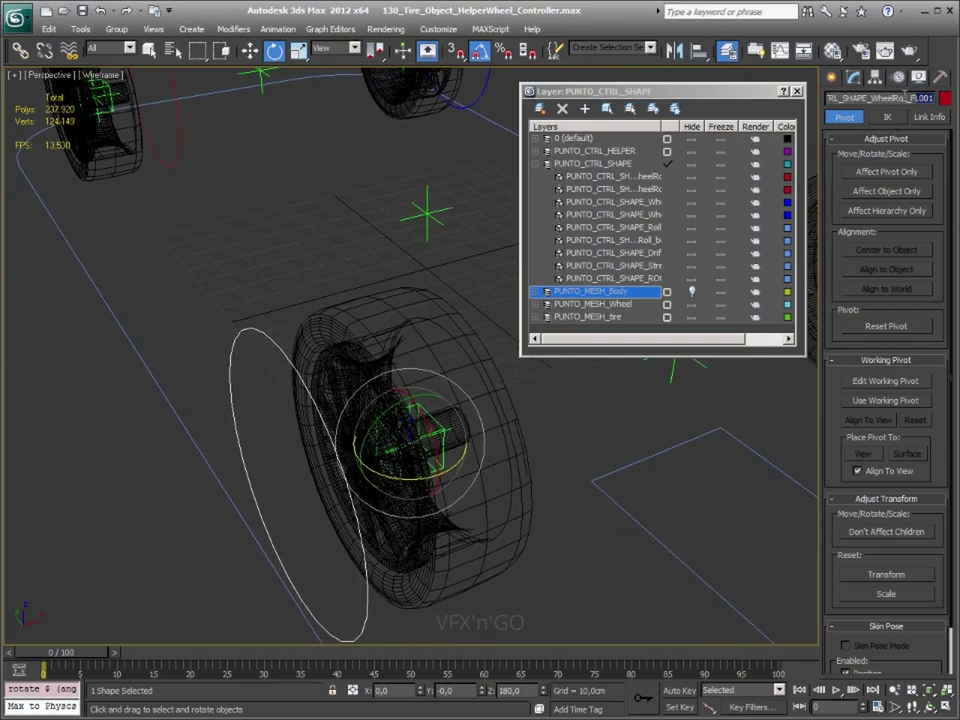
text(FR)
key(Return)
Align the far wheel's circle to its helper with Alt+A and turn it 180° on Z
alt+middle_drag(204, 221, 420, 200)
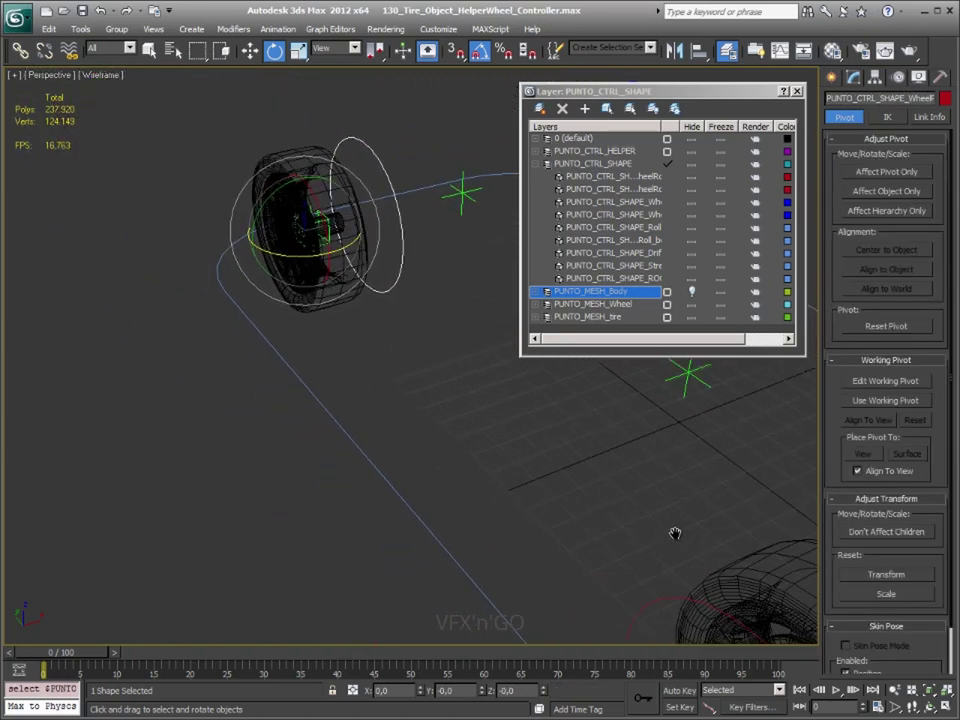
key(alt+a)
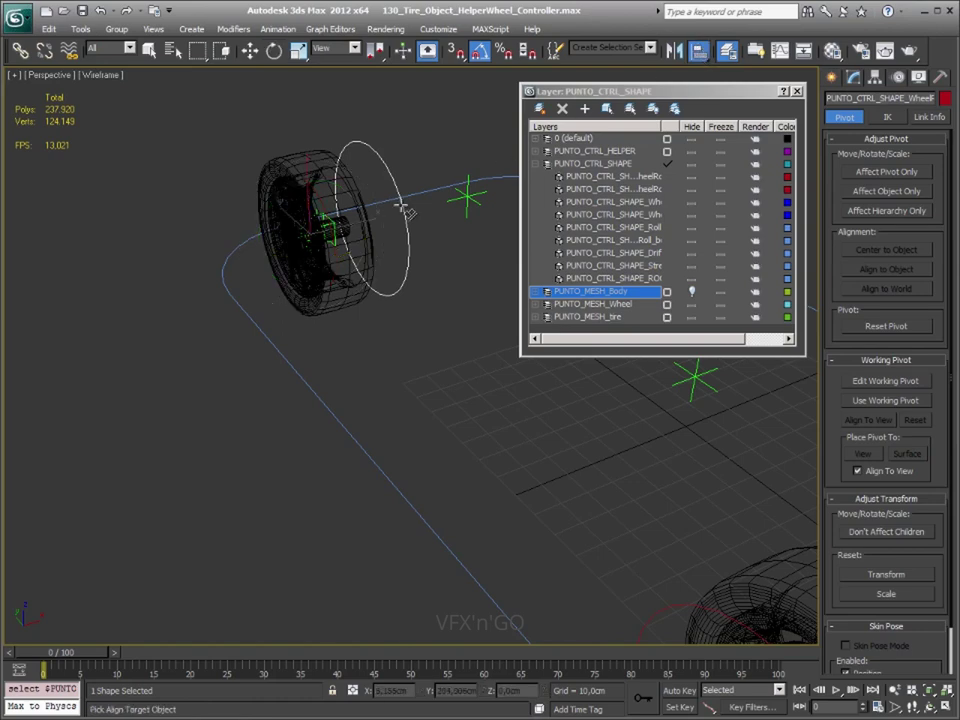
click(334, 226)
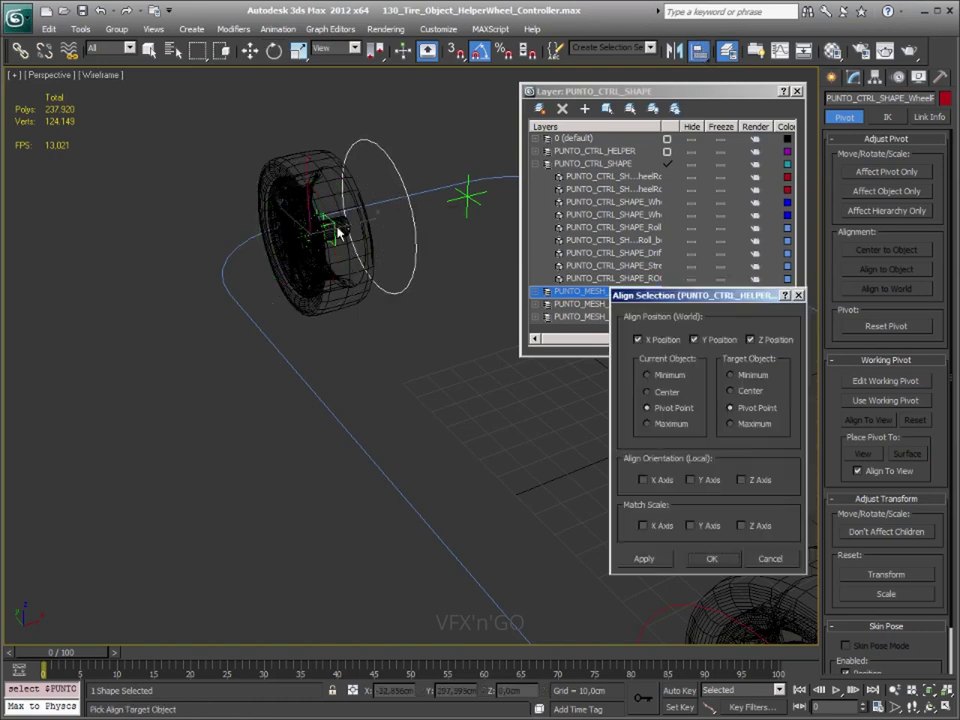
click(722, 561)
key(e)
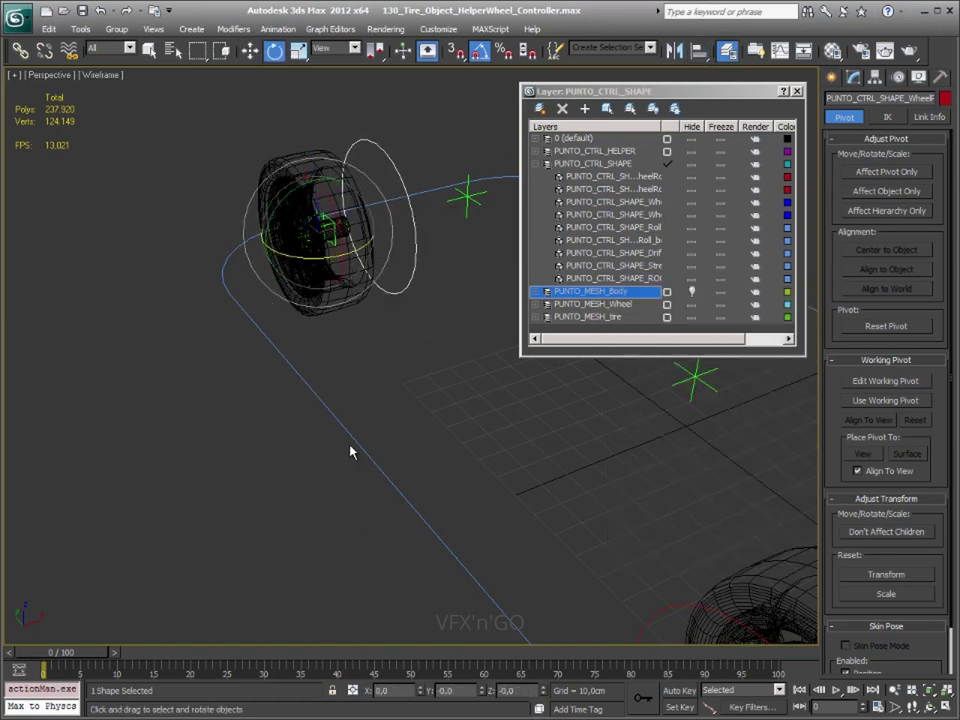
drag(307, 258, 445, 263)
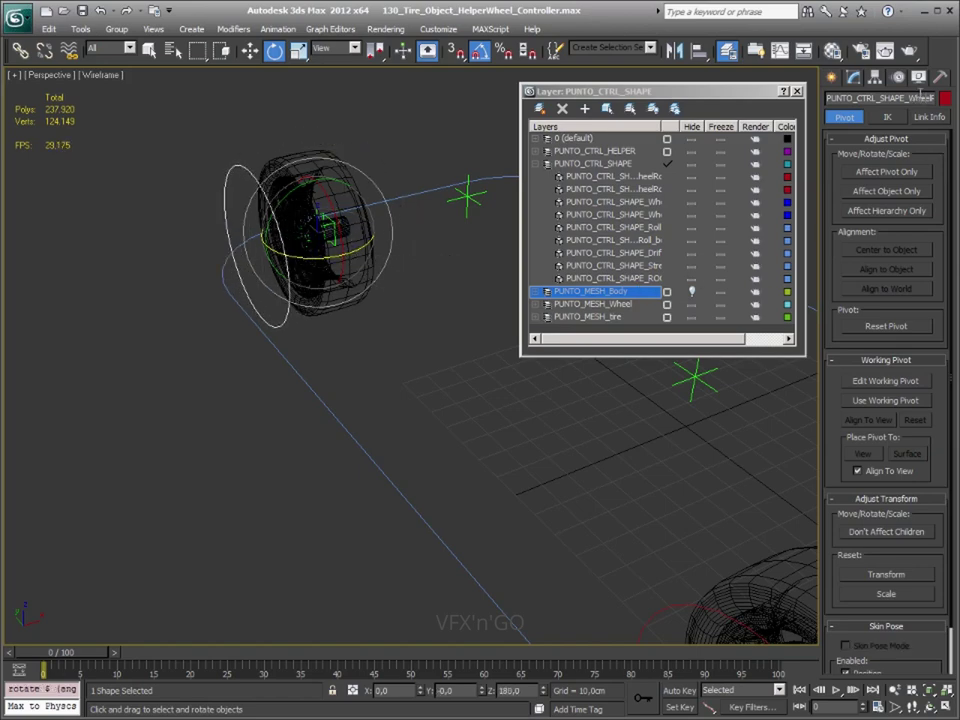
Rename the circle to PUNTO_CTRL_SHAPE_WheelRot_RR
click(920, 95)
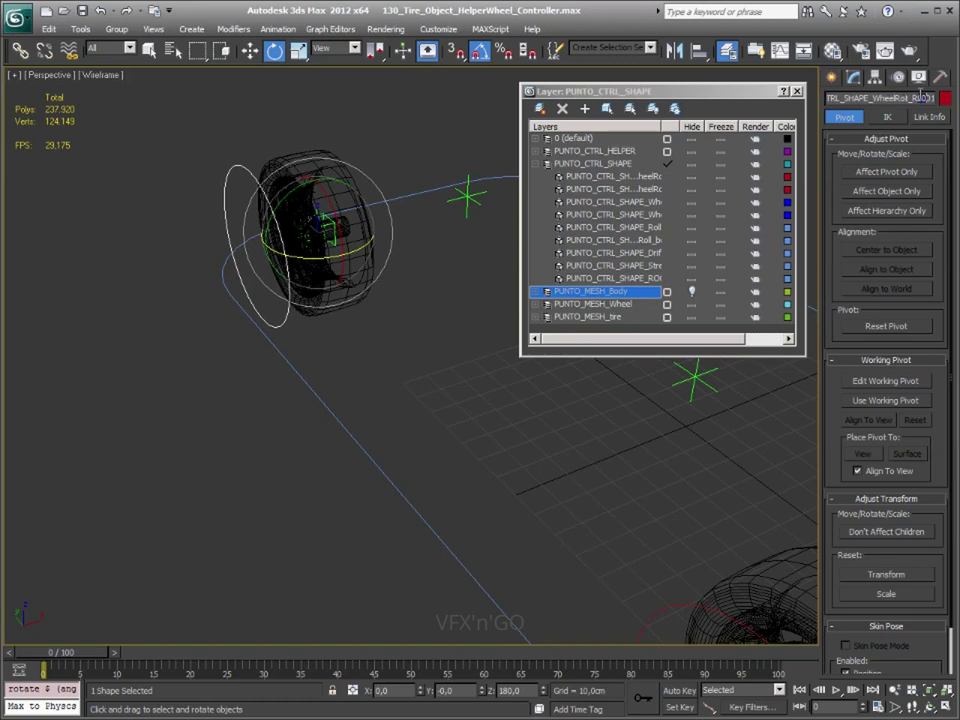
drag(934, 97, 908, 97)
text(R)
key(Return)
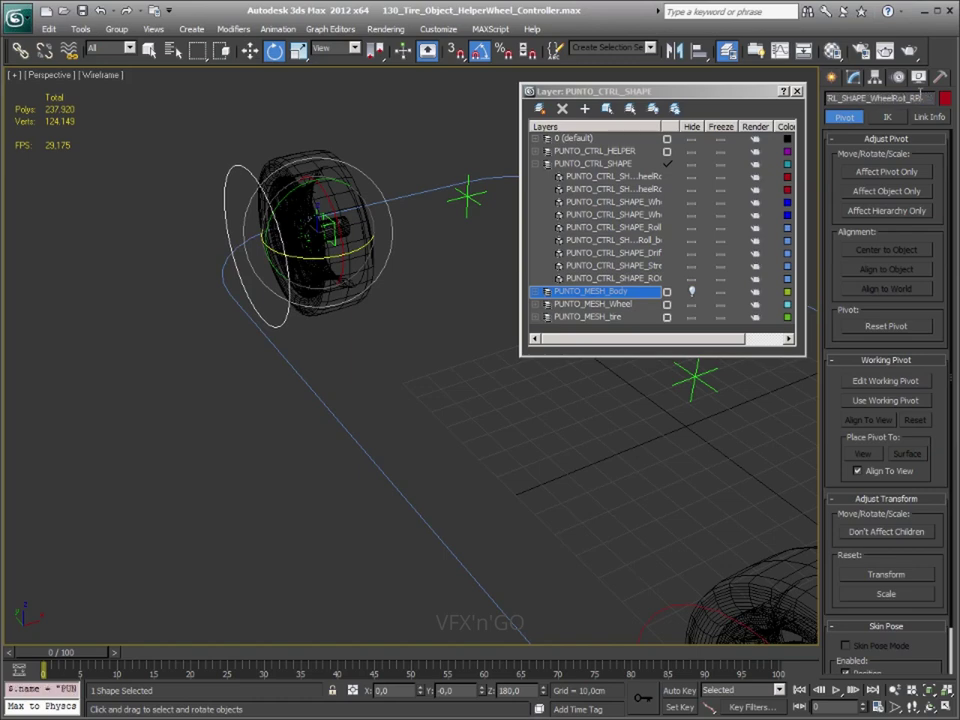
click(395, 413)
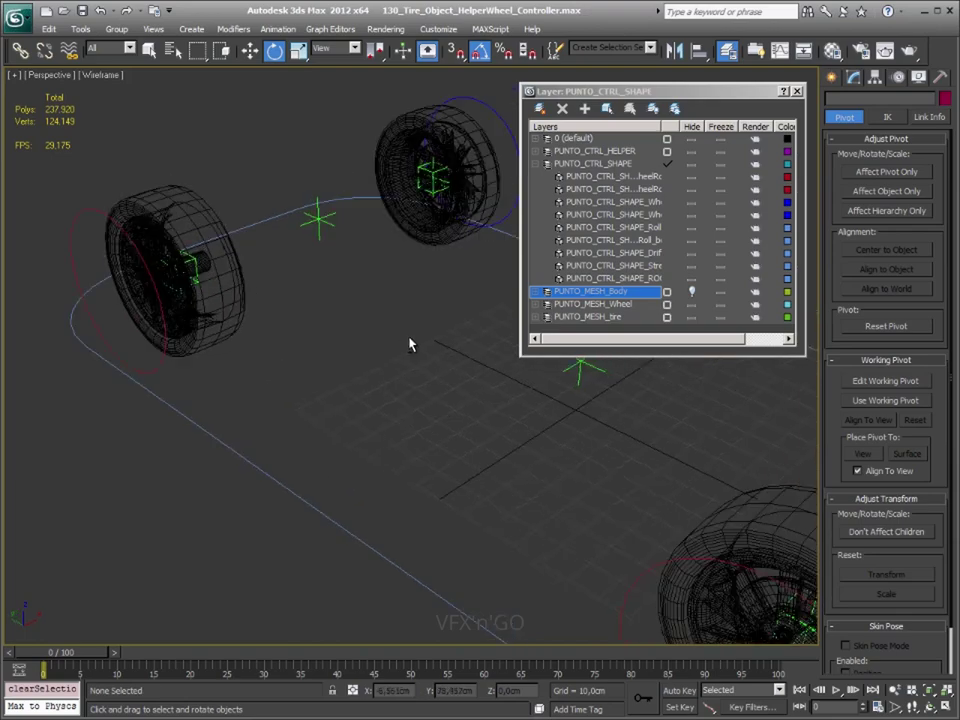
Frame the whole car rig from the Top view and return to the Modify panel
middle_drag(401, 388, 388, 367)
scroll(388, 367, down, 3)
scroll(388, 381, down, 5)
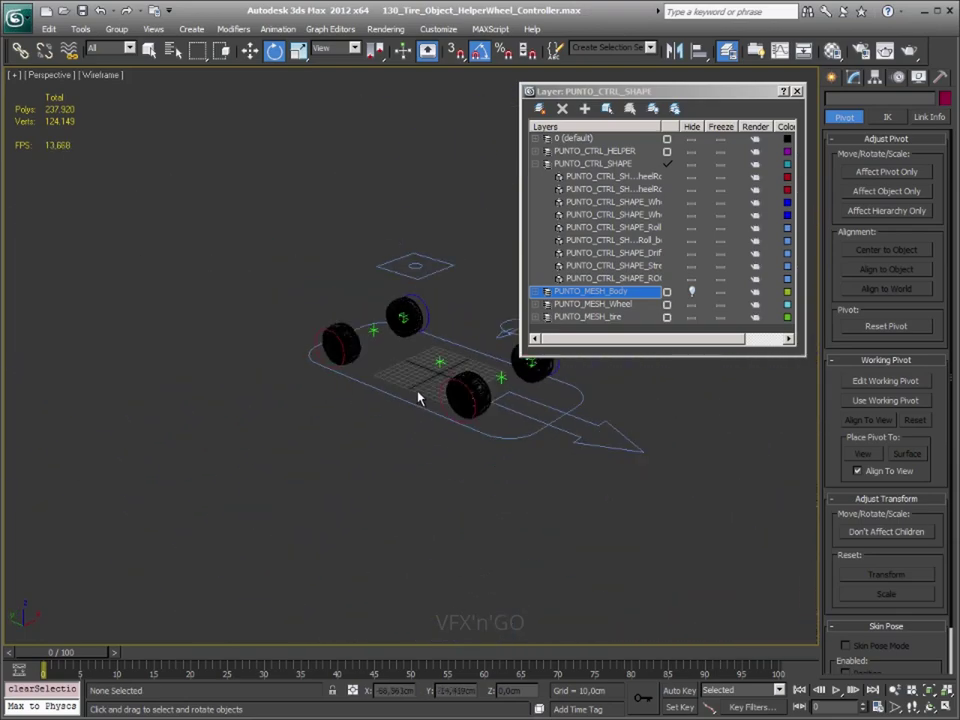
scroll(418, 371, up, 2)
scroll(343, 383, up, 1)
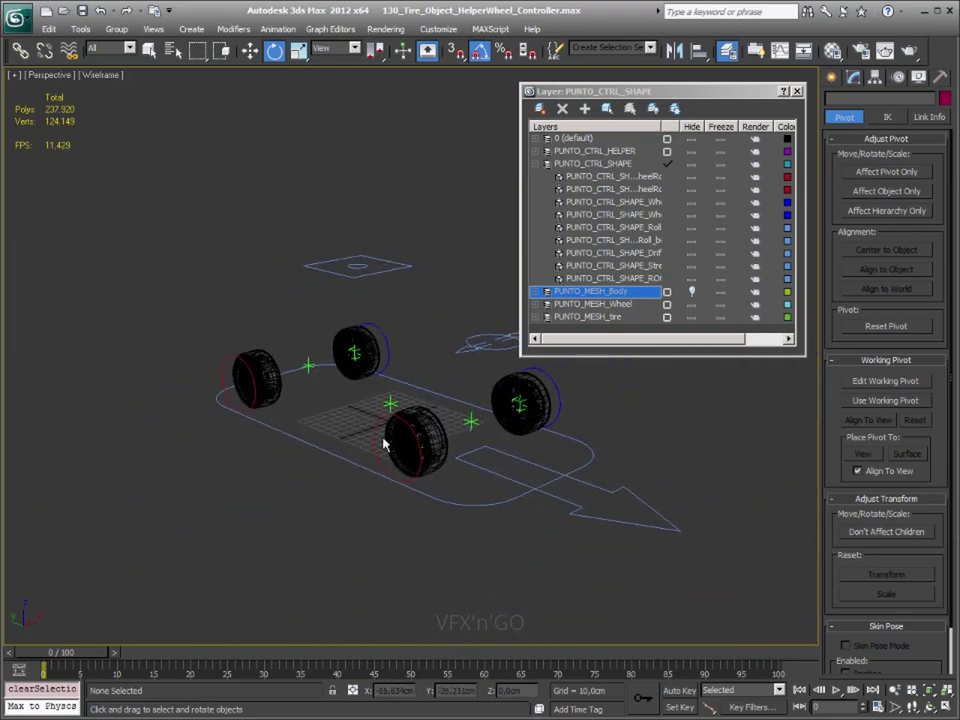
scroll(428, 416, up, 2)
scroll(424, 443, up, 3)
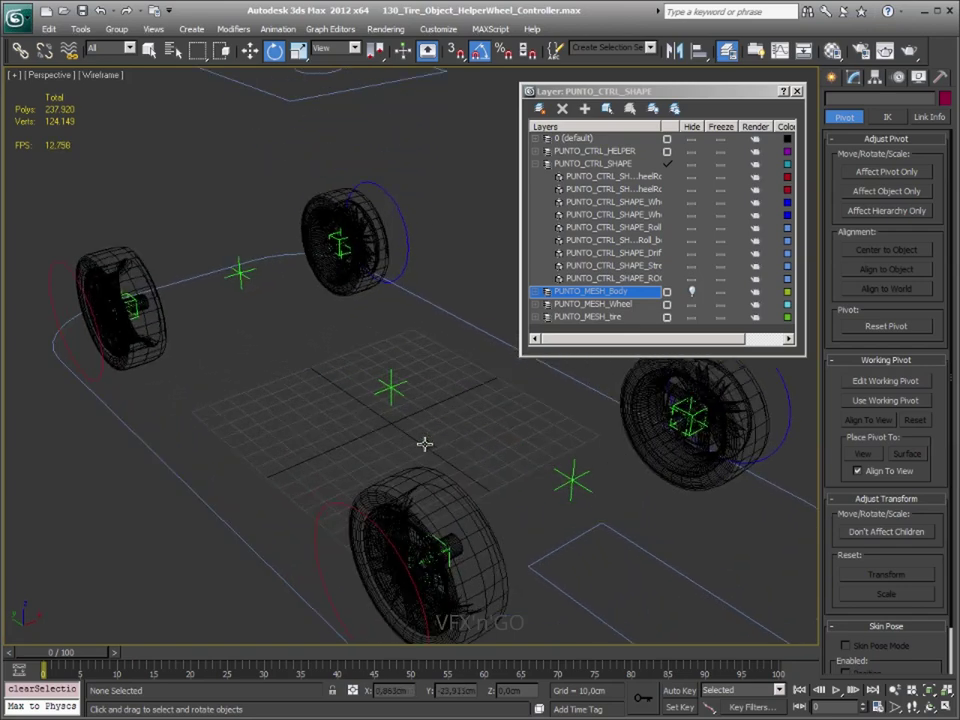
scroll(410, 430, up, 2)
key(r)
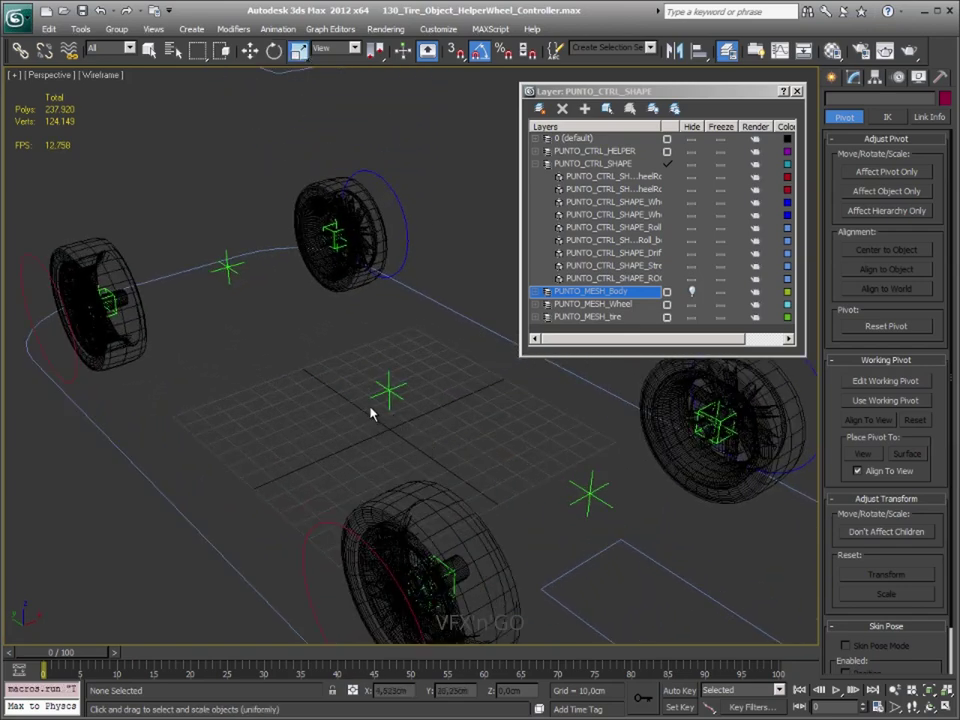
key(t)
mouse_move(371, 411)
middle_down()
mouse_move(358, 313)
mouse_move(231, 317)
mouse_move(295, 312)
mouse_move(306, 332)
middle_up()
scroll(280, 325, up, 2)
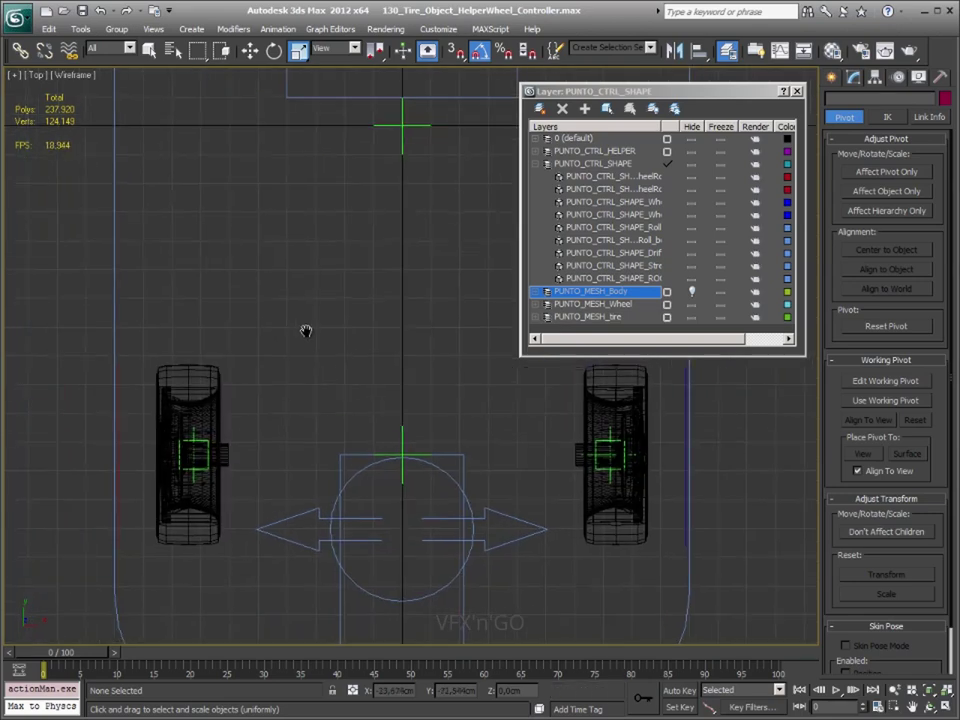
click(853, 77)
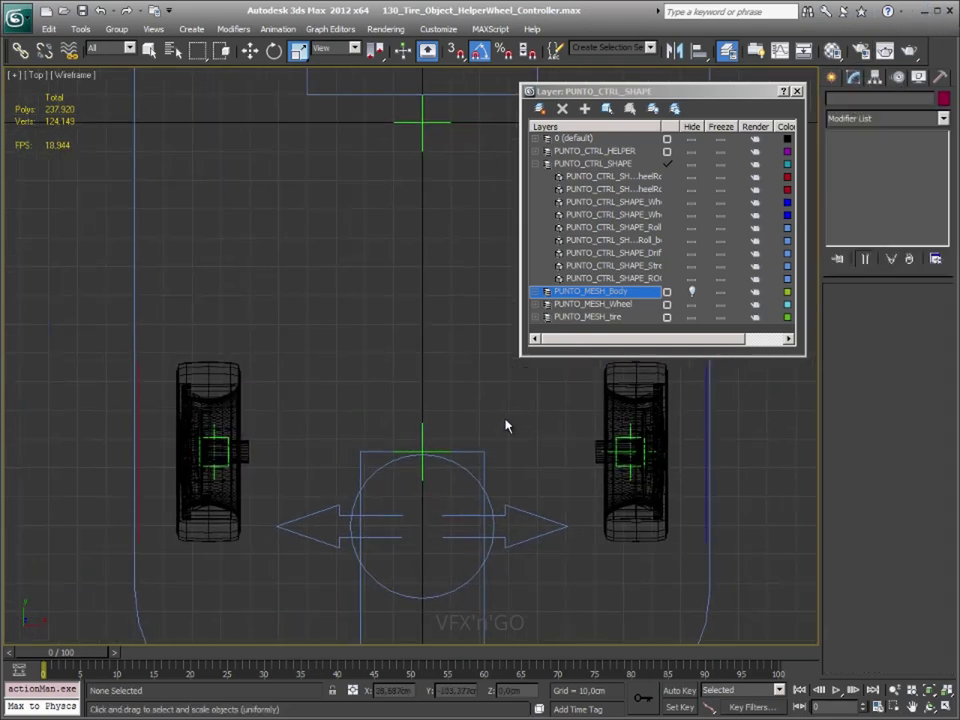
Draw a small Rectangle spline beside the front-right wheel
click(837, 77)
click(855, 101)
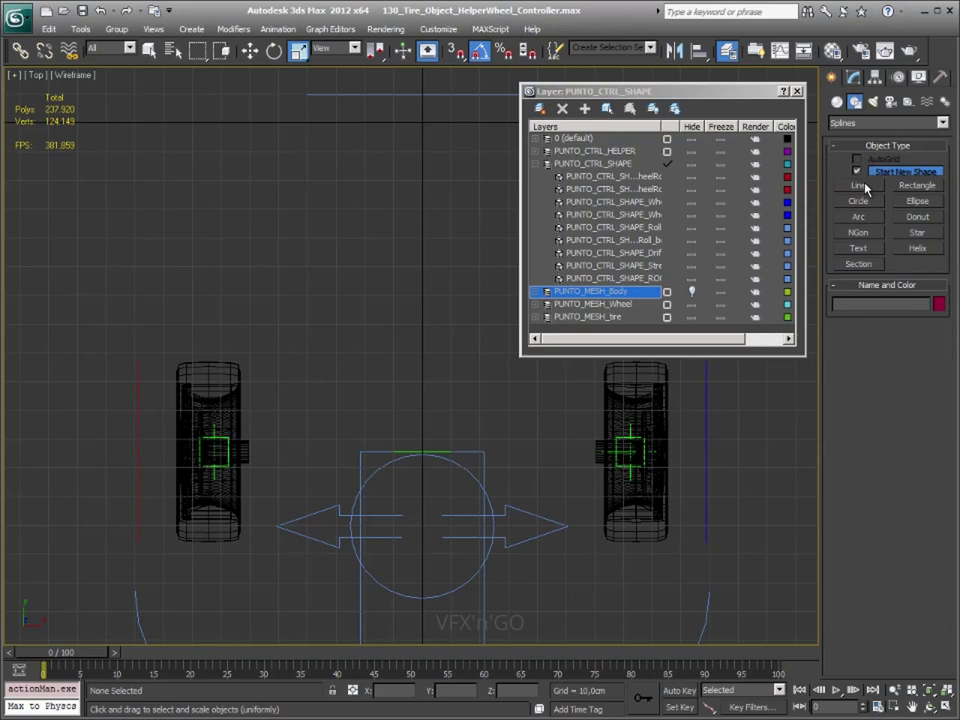
click(910, 188)
scroll(268, 386, up, 1)
scroll(257, 360, up, 1)
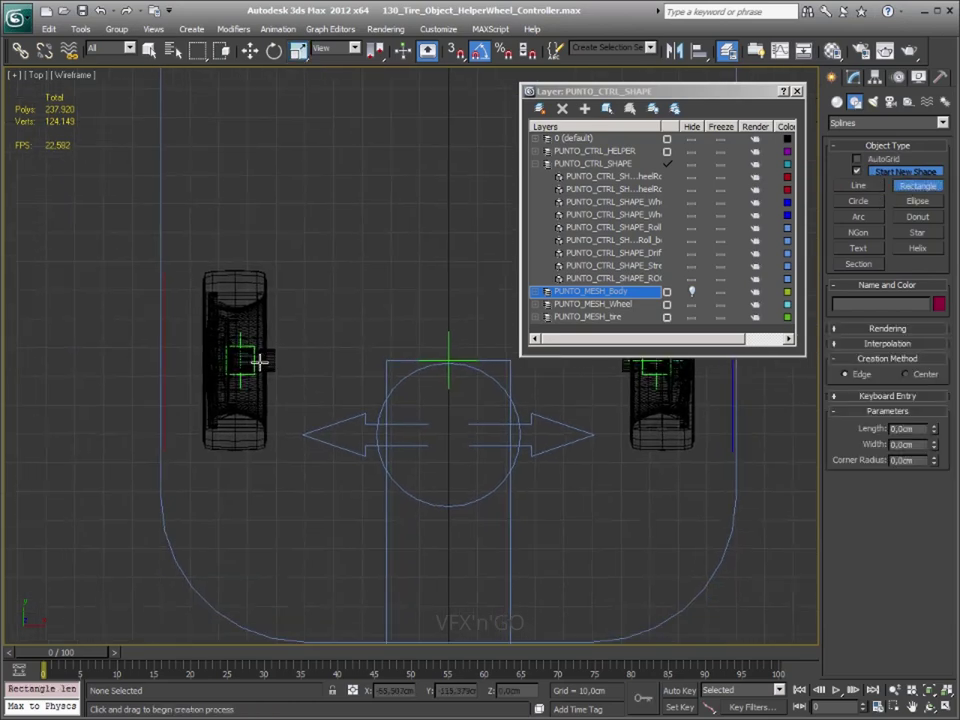
scroll(229, 341, up, 1)
middle_drag(229, 341, 276, 328)
drag(281, 280, 329, 410)
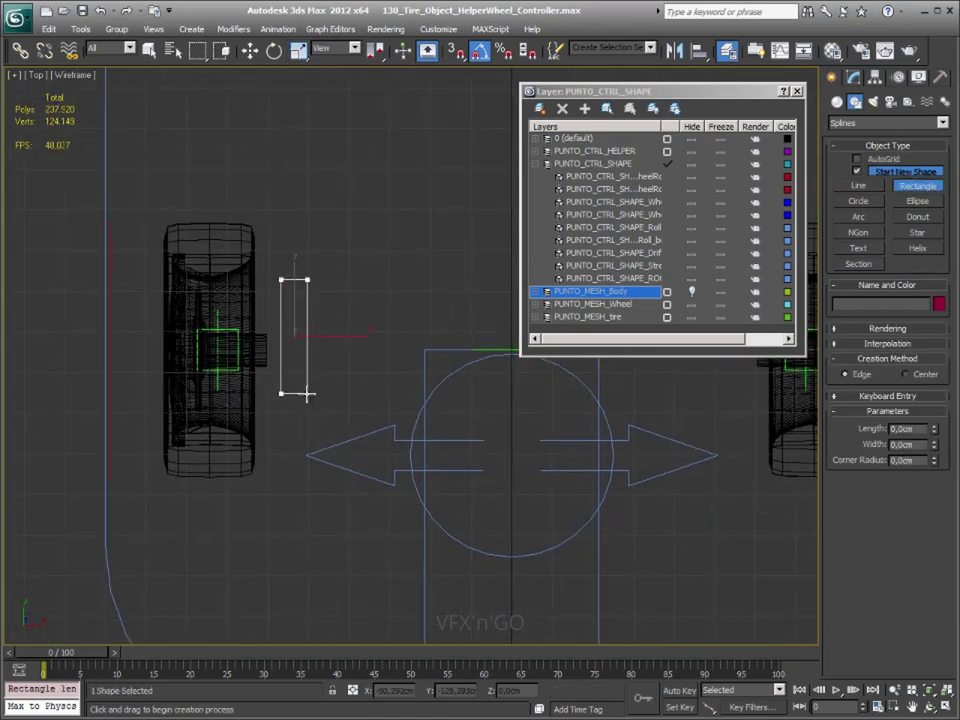
key(r)
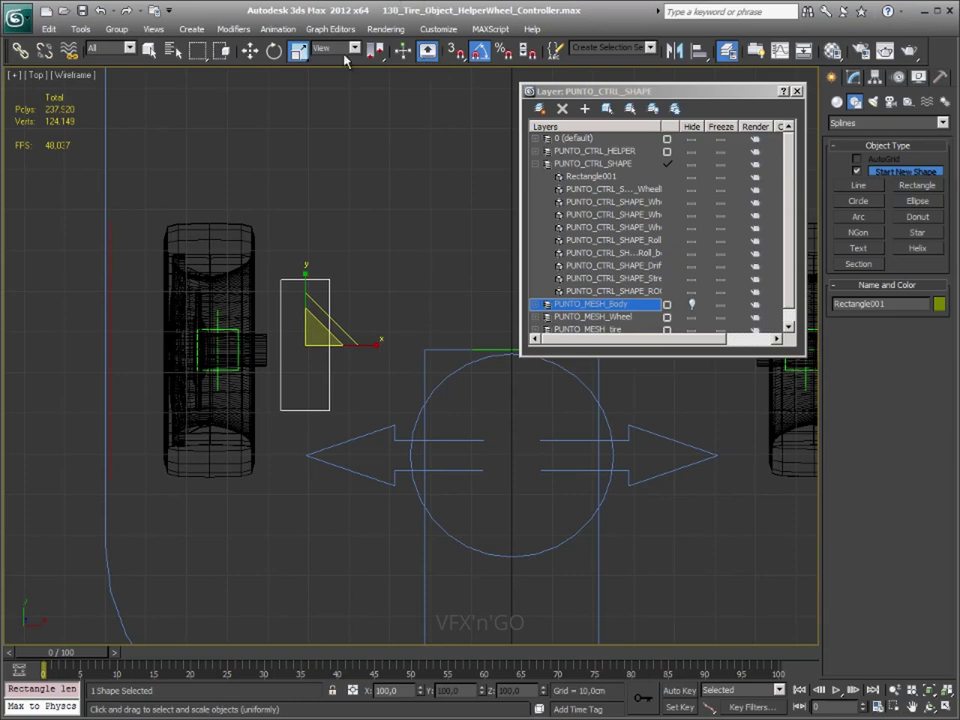
click(249, 50)
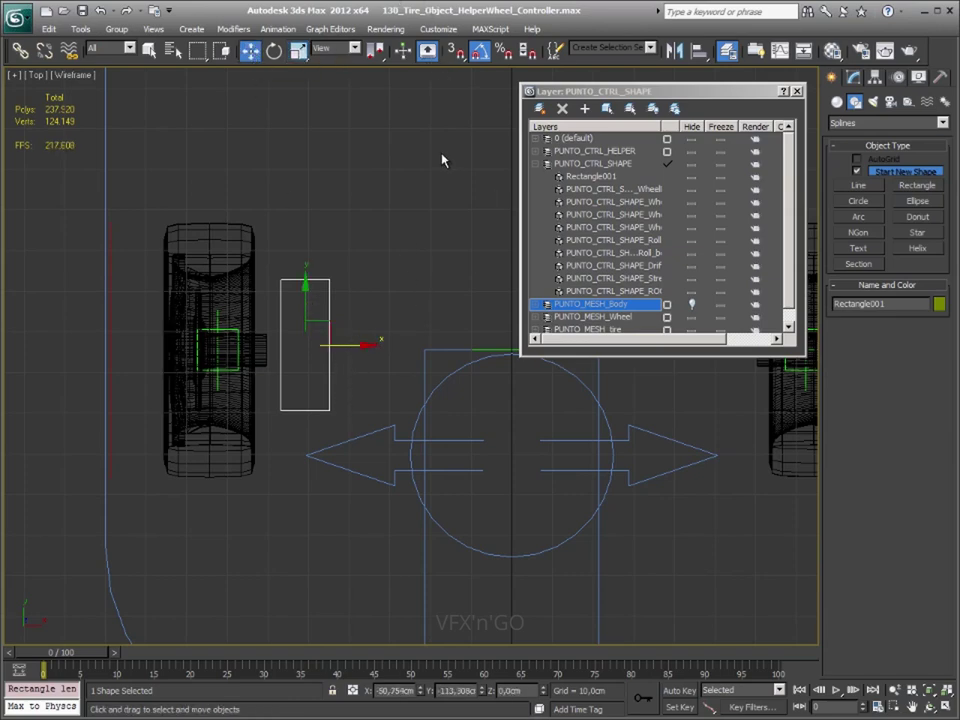
Align the rectangle to Tire_FR_MESH and reset its Z position to 0
key(alt+a)
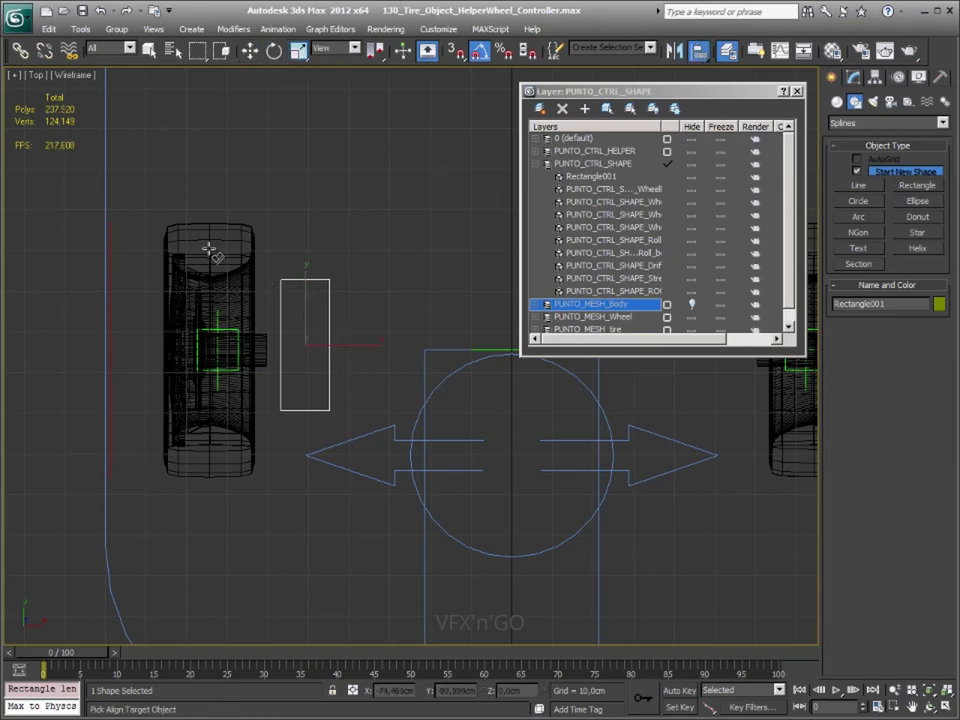
click(212, 248)
click(711, 558)
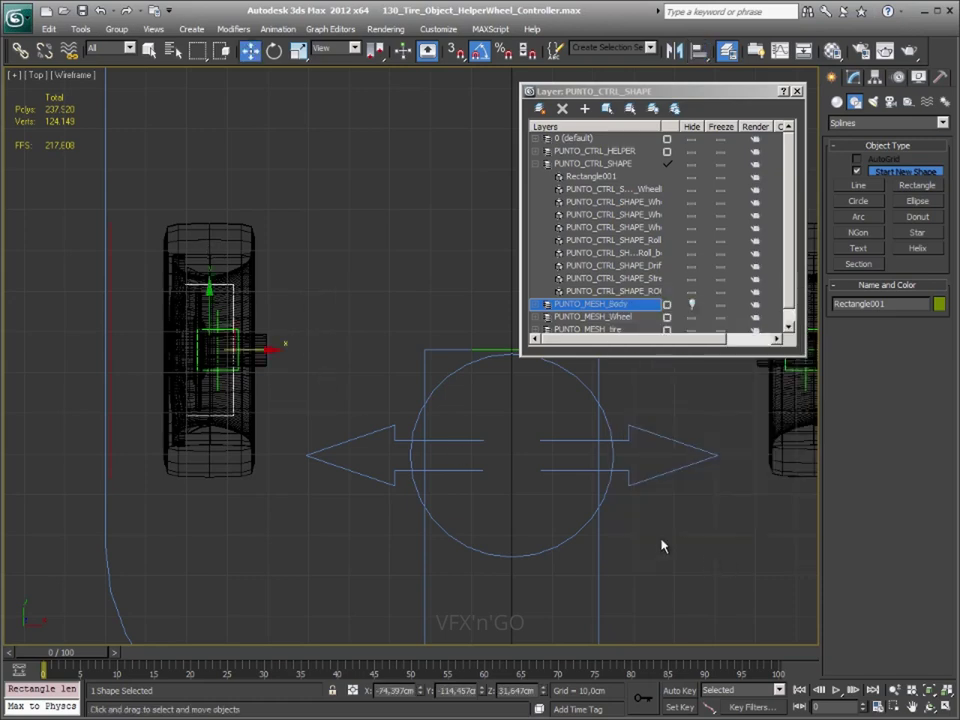
right_click(543, 692)
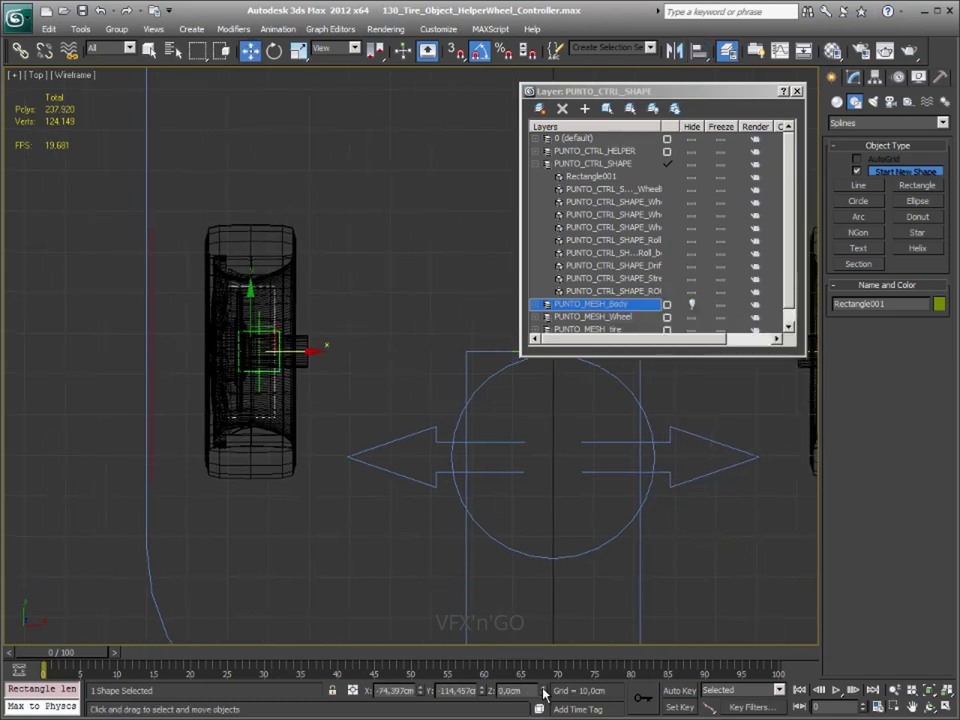
middle_drag(380, 346, 375, 358)
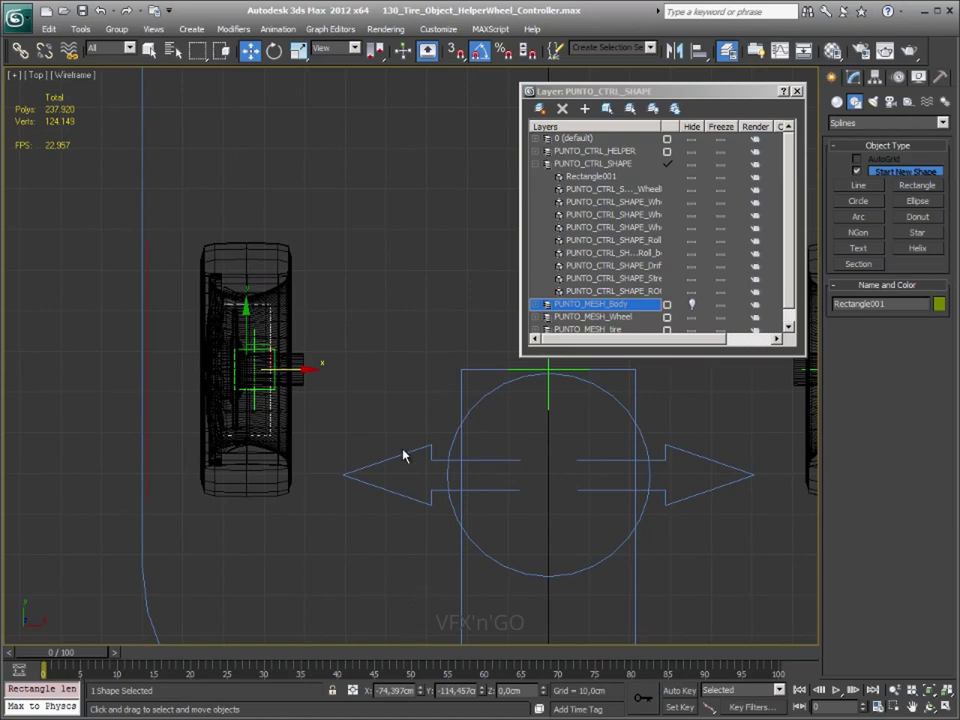
middle_drag(403, 456, 392, 463)
key(f)
scroll(143, 450, up, 2)
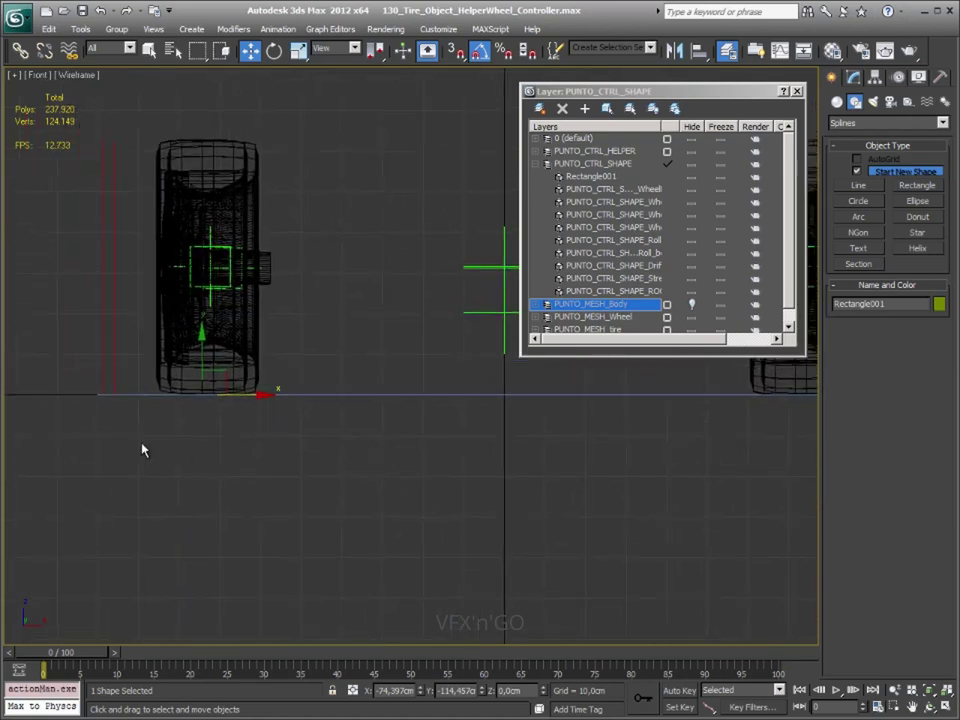
key(t)
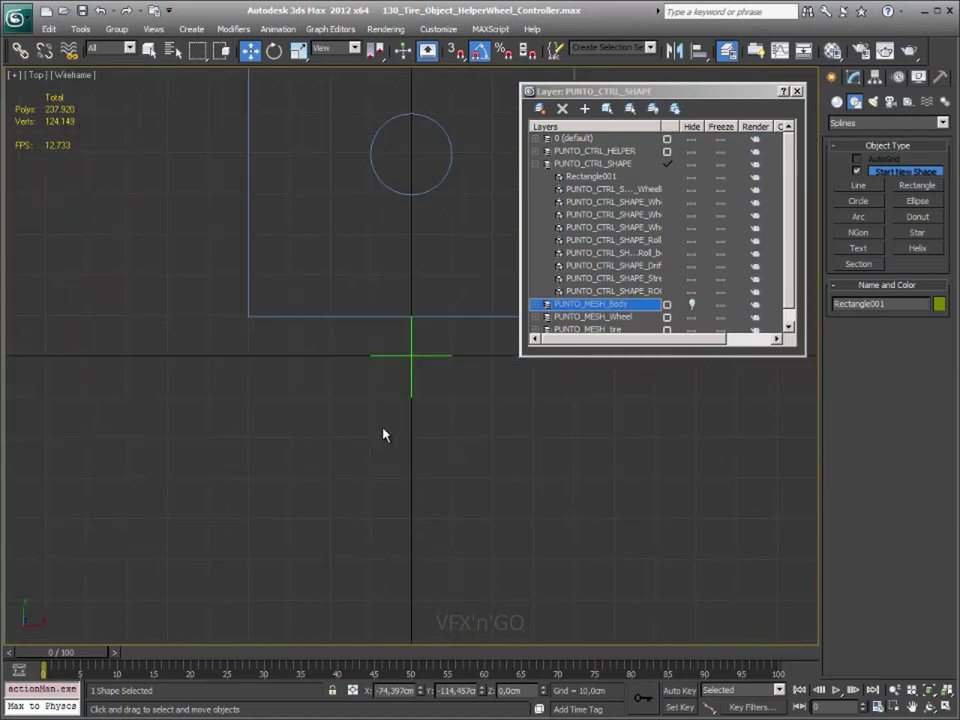
scroll(317, 439, down, 3)
scroll(370, 425, down, 3)
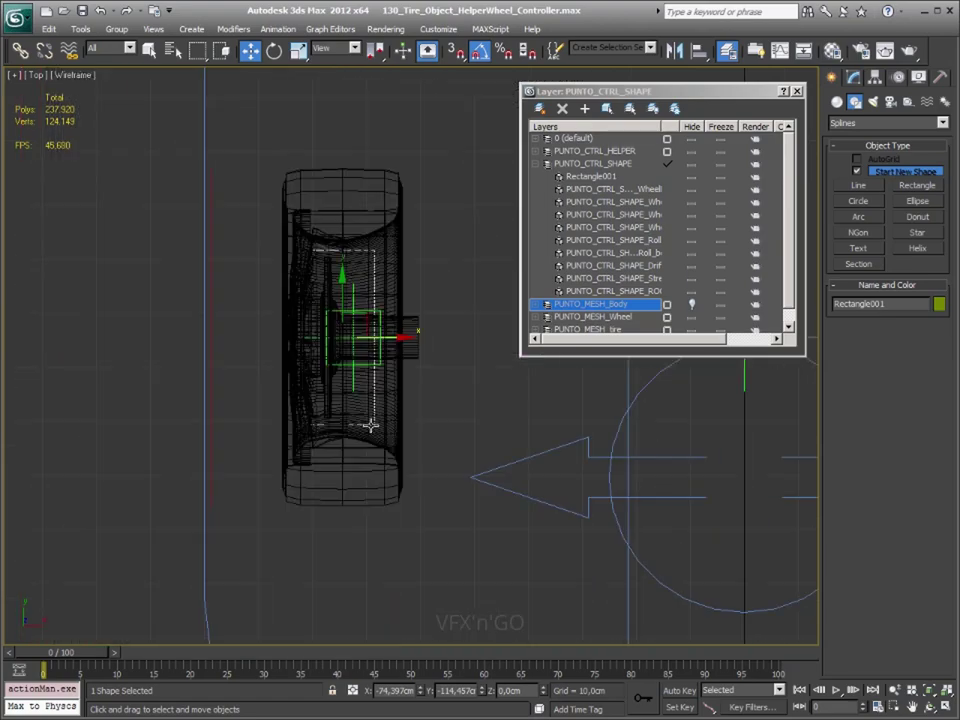
scroll(370, 425, up, 2)
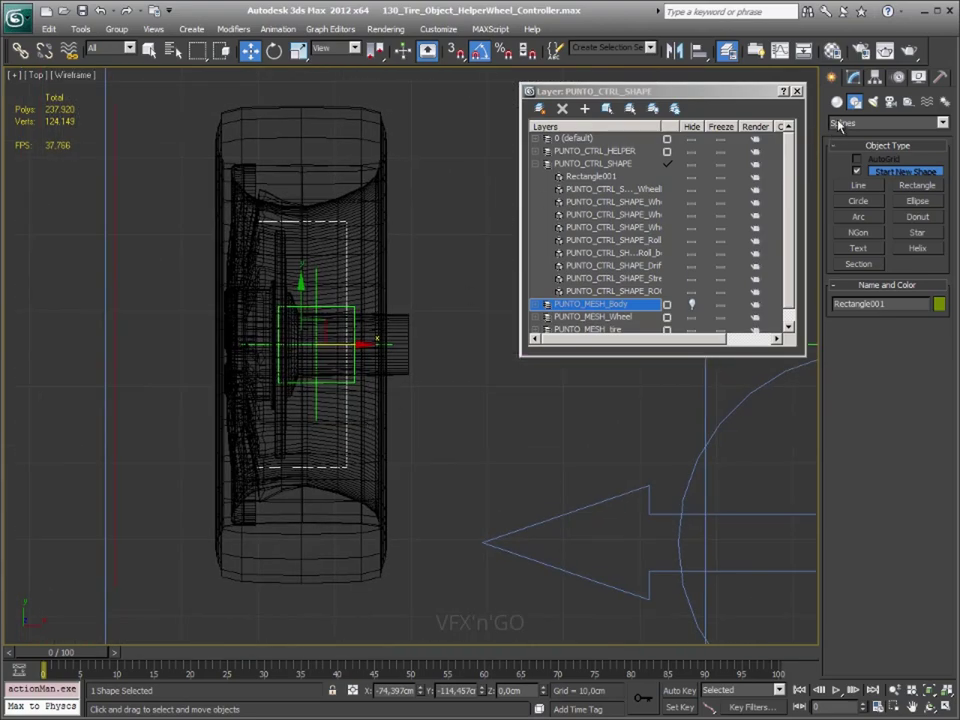
Set the rectangle's Length to 64 cm and Width to 24 cm
click(855, 80)
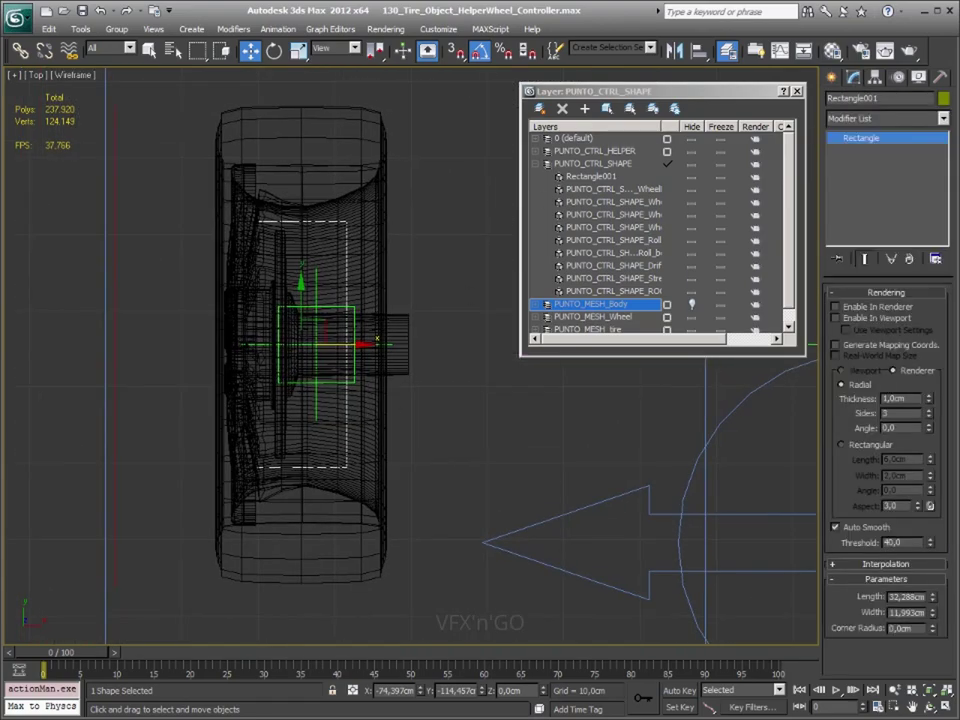
click(916, 294)
mouse_move(935, 342)
mouse_down()
mouse_move(922, 268)
mouse_move(935, 352)
mouse_up()
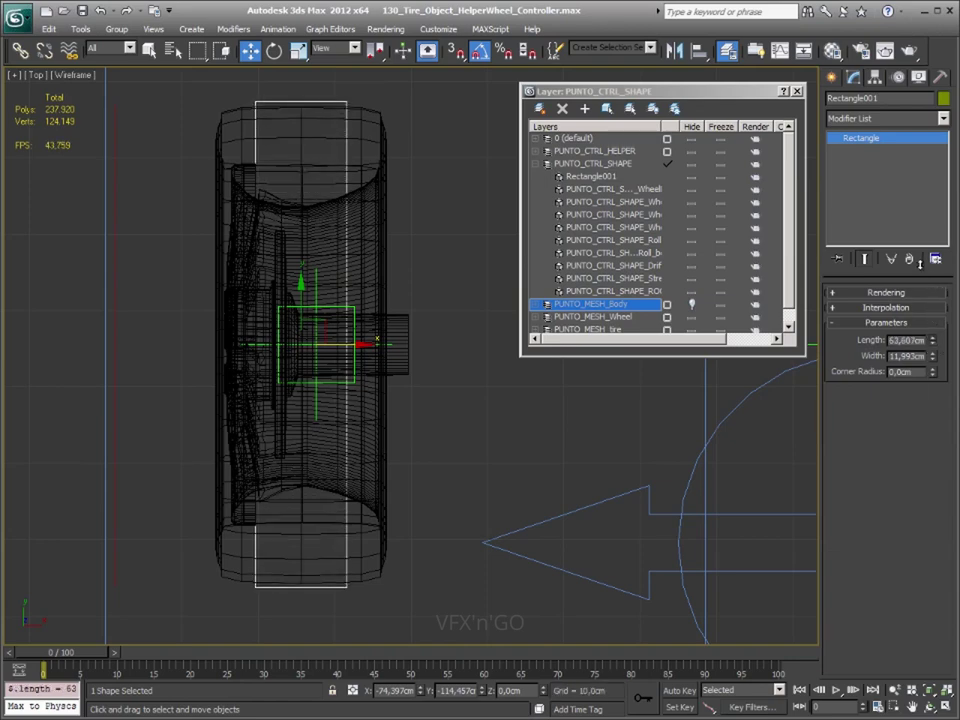
double_click(905, 340)
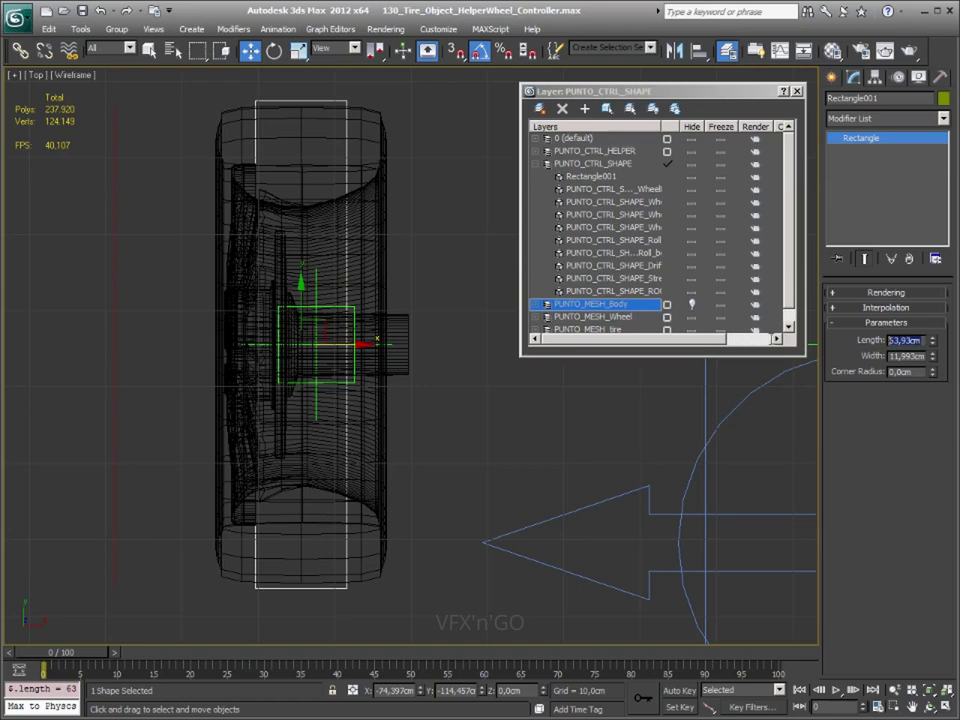
text(63)
key(Return)
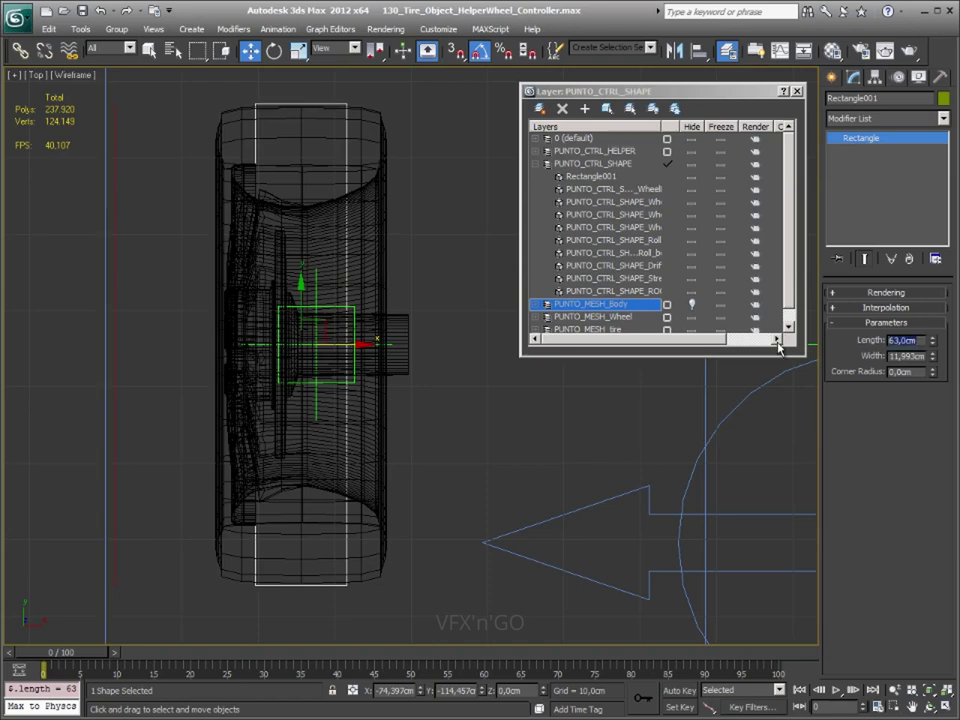
text(64)
key(Return)
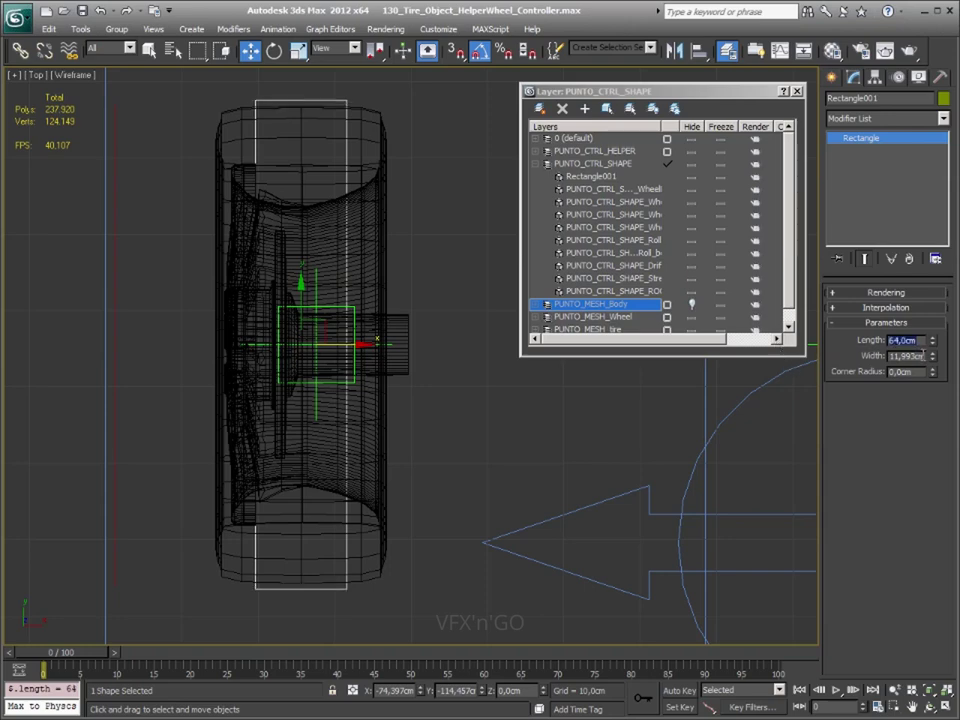
drag(932, 362, 908, 284)
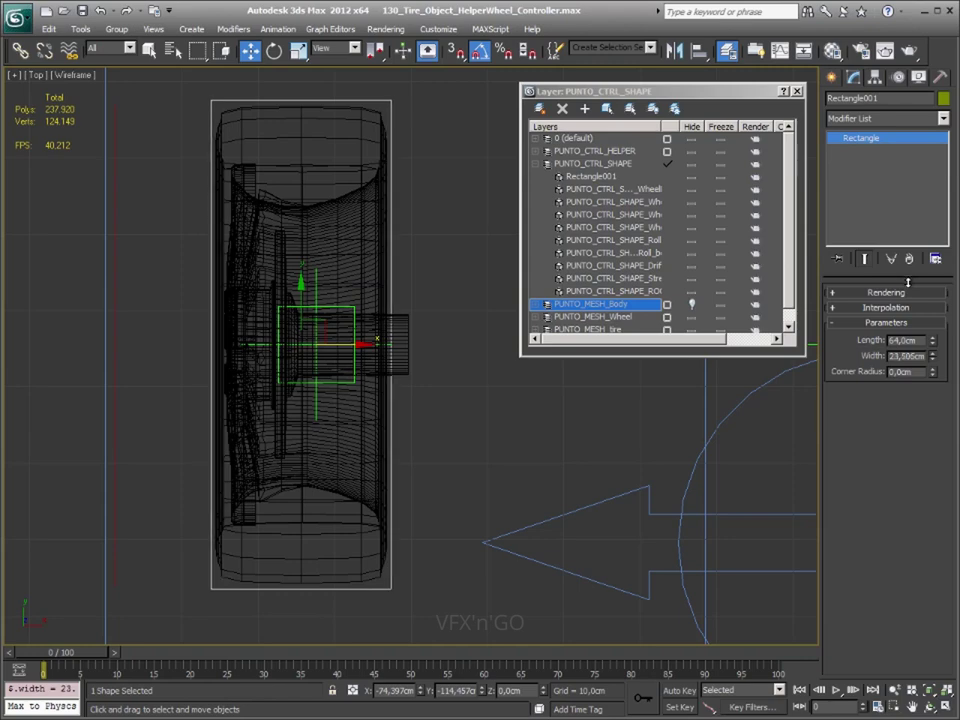
click(893, 355)
text(23)
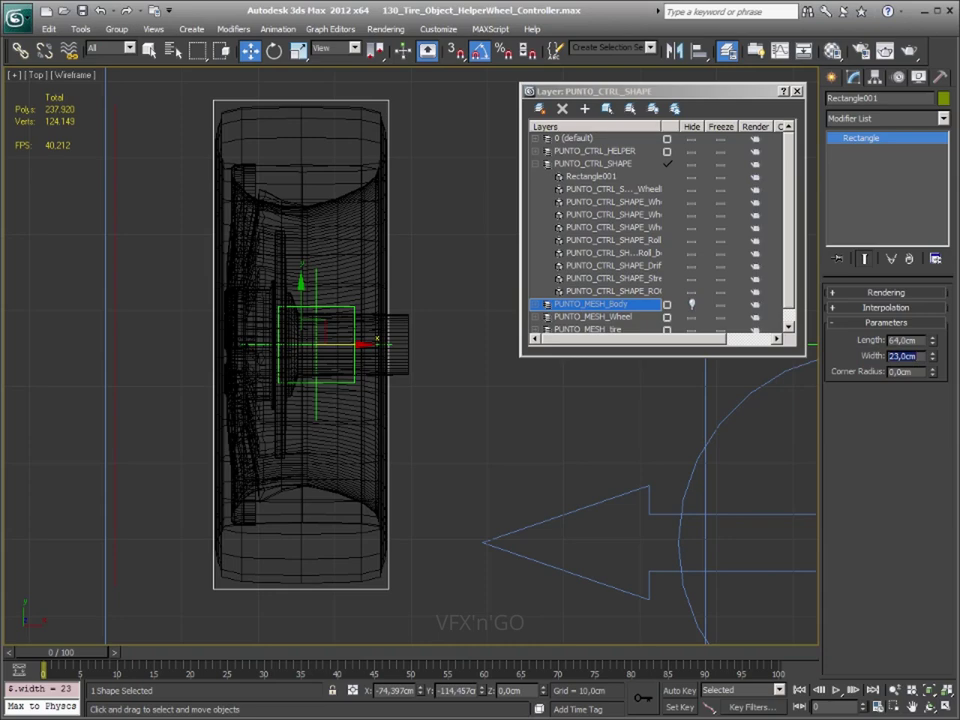
text(24)
key(Return)
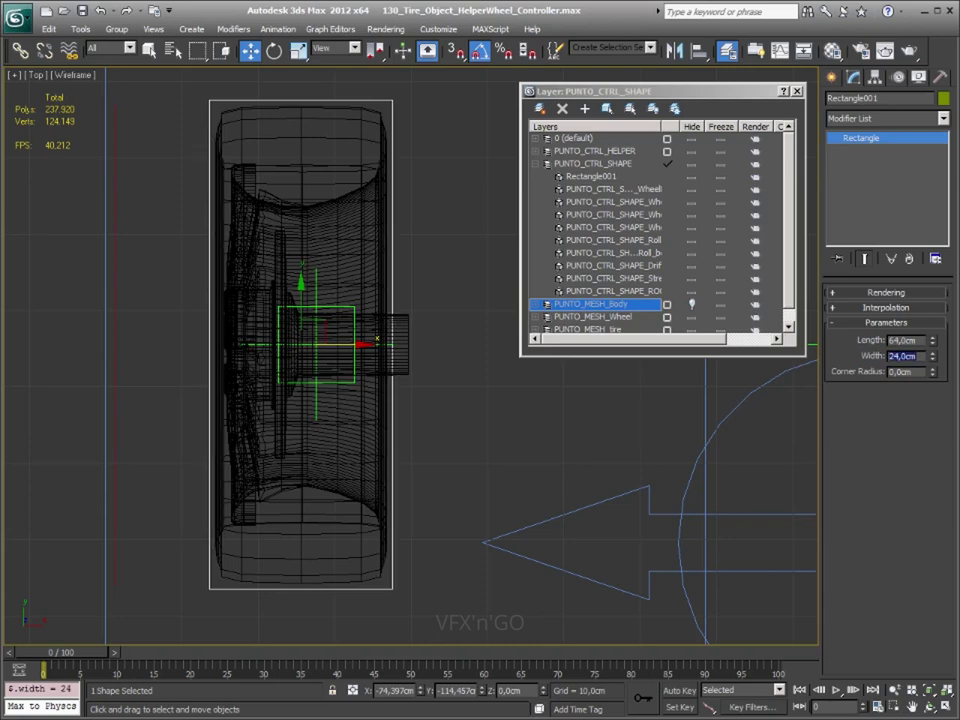
middle_drag(512, 413, 394, 416)
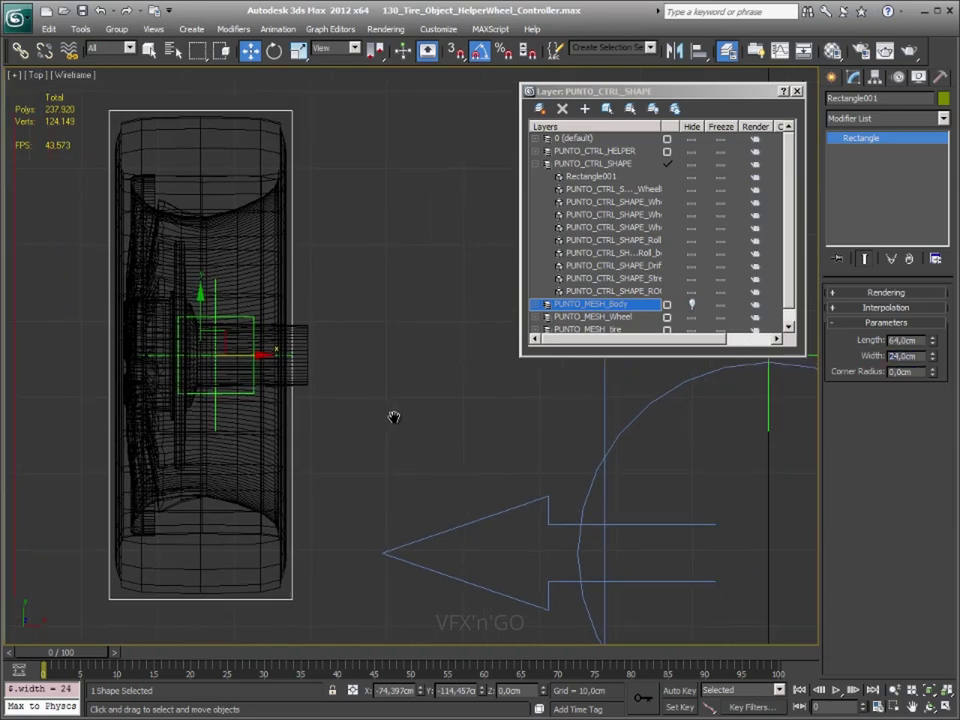
Rename Rectangle001 to PUNTO_CTRL_SHAPE_TYRE_FR in the Perspective view's Modify panel
key(p)
mouse_move(377, 476)
alt+middle_down()
mouse_move(364, 429)
mouse_move(392, 401)
alt+middle_up()
scroll(392, 401, down, 3)
mouse_move(409, 452)
alt+middle_down()
mouse_move(383, 467)
mouse_move(368, 446)
alt+middle_up()
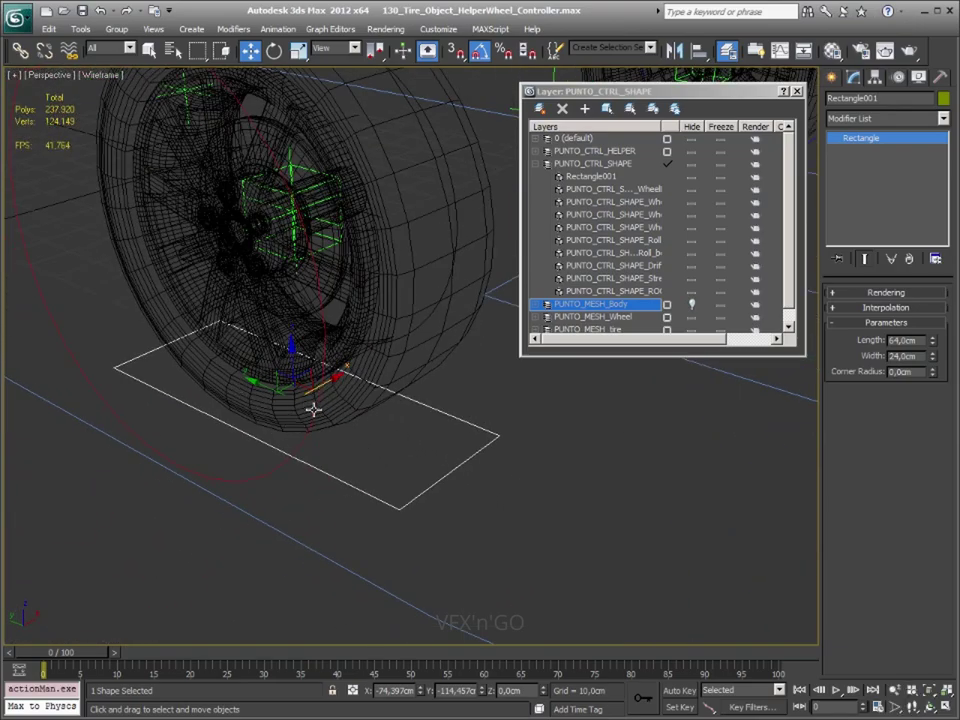
mouse_move(324, 414)
alt+middle_down()
mouse_move(489, 439)
mouse_move(600, 425)
alt+middle_up()
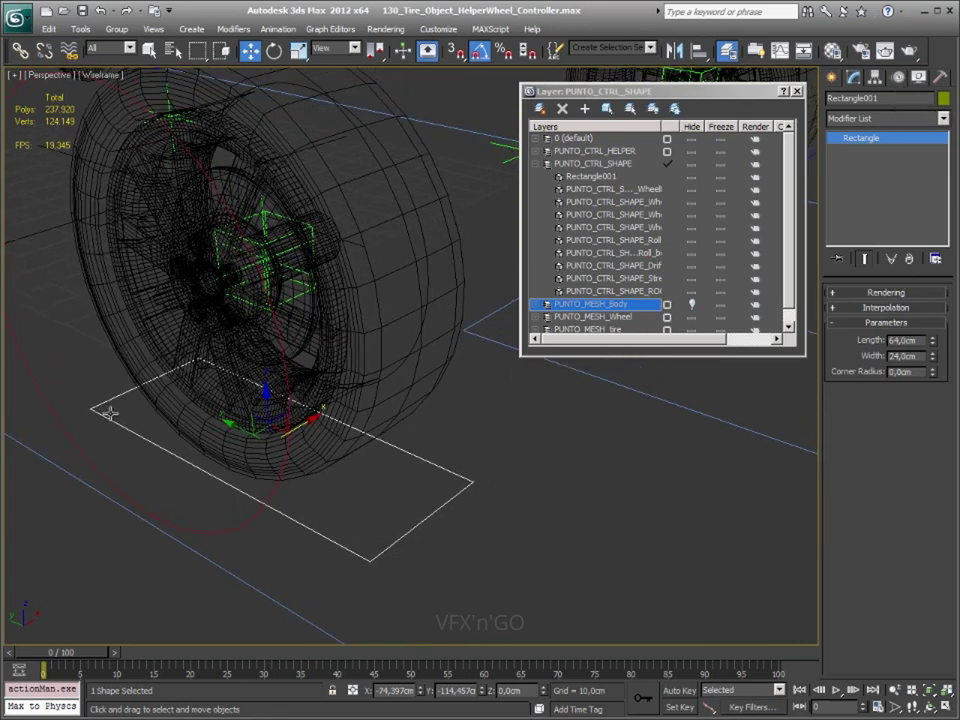
click(888, 97)
text(CTRL_SHAPE)
key(Home)
text(PUNTO_)
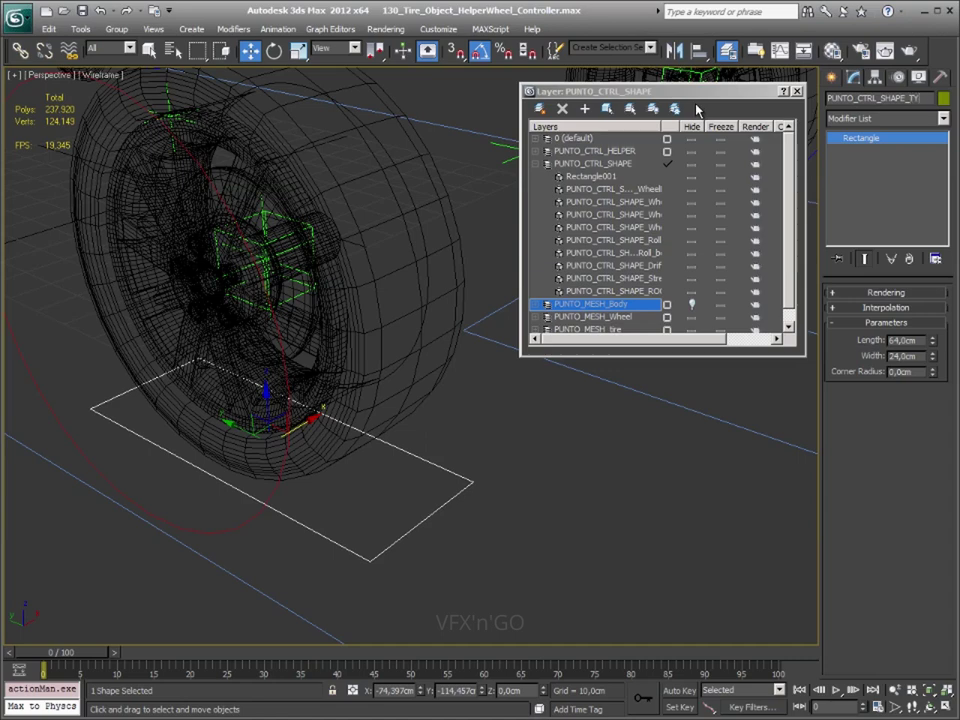
text(F)
text(R)
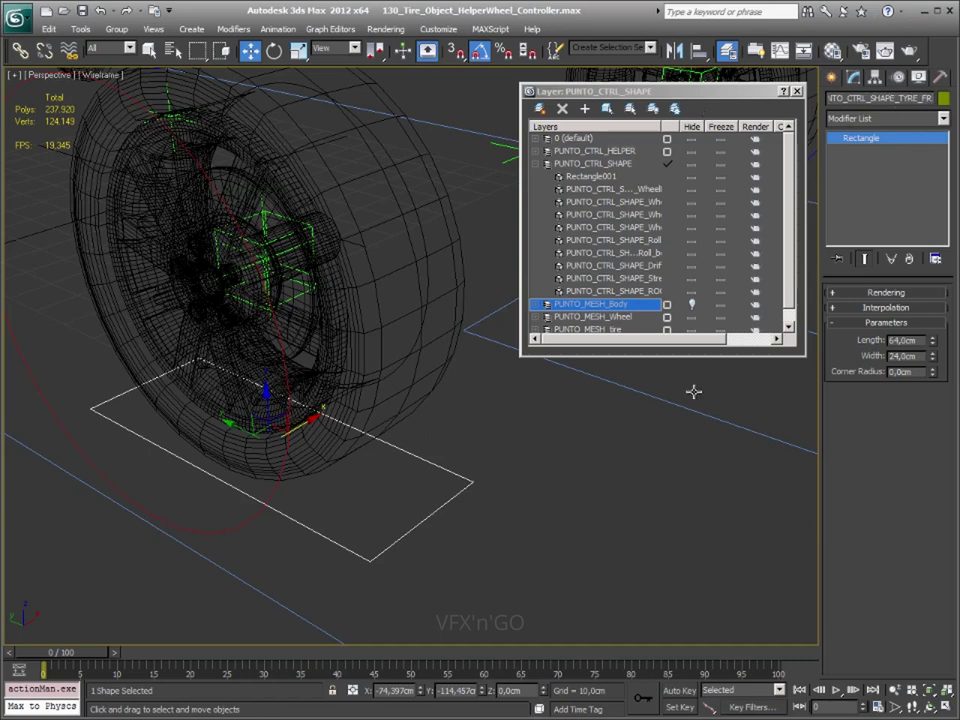
Change the rectangle's object colour from olive to dark red
click(945, 98)
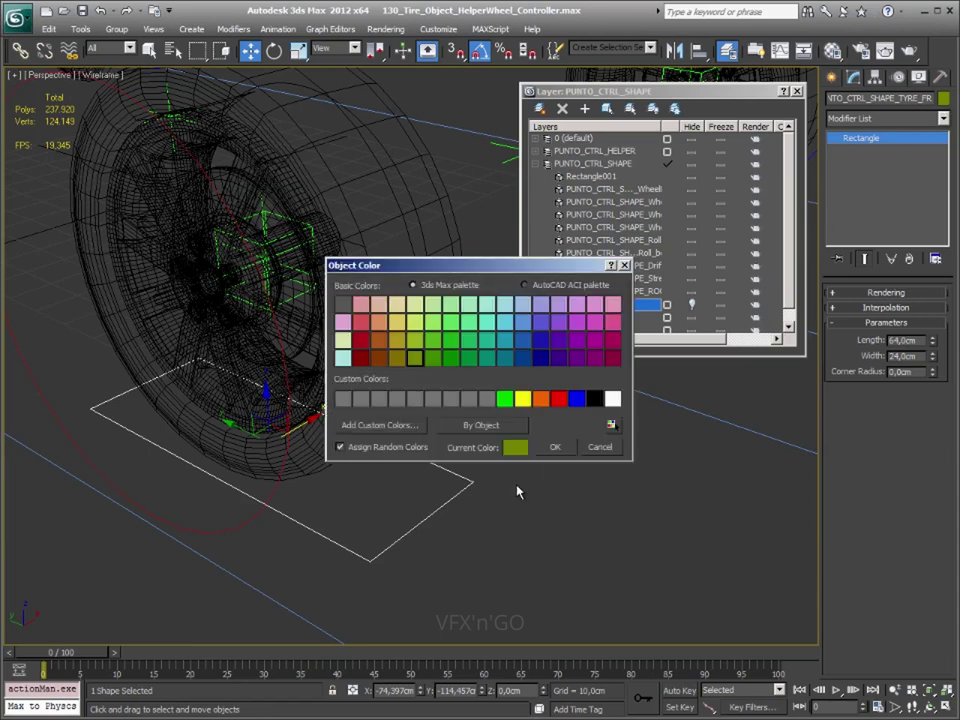
click(362, 342)
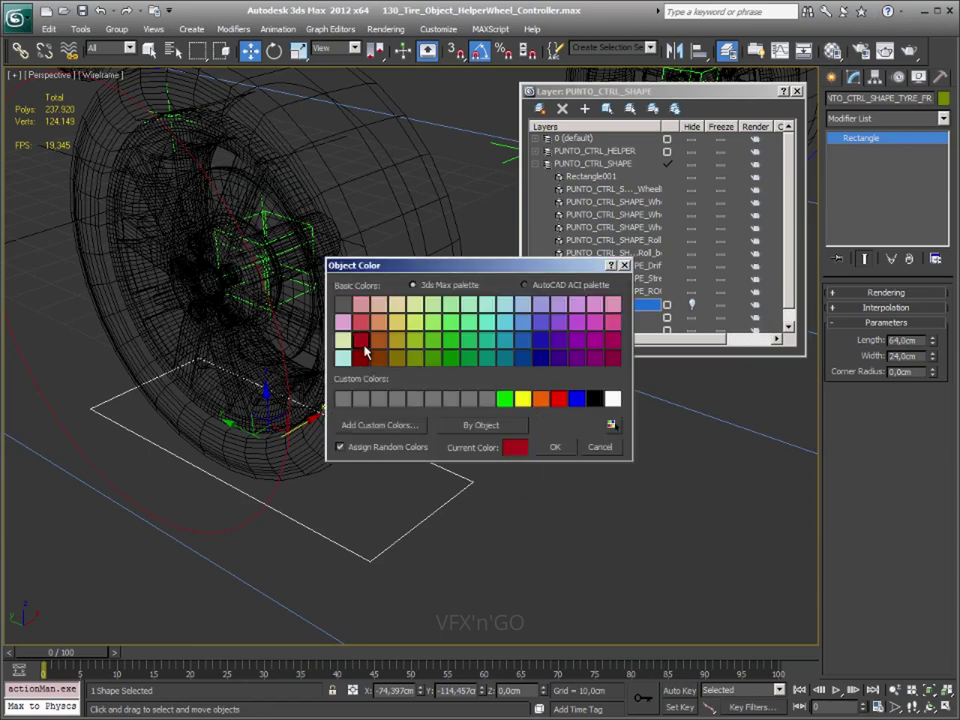
click(555, 447)
Reselect the rectangle and orbit to a side-on view of the wheel
click(467, 491)
drag(463, 441, 424, 504)
scroll(455, 518, up, 5)
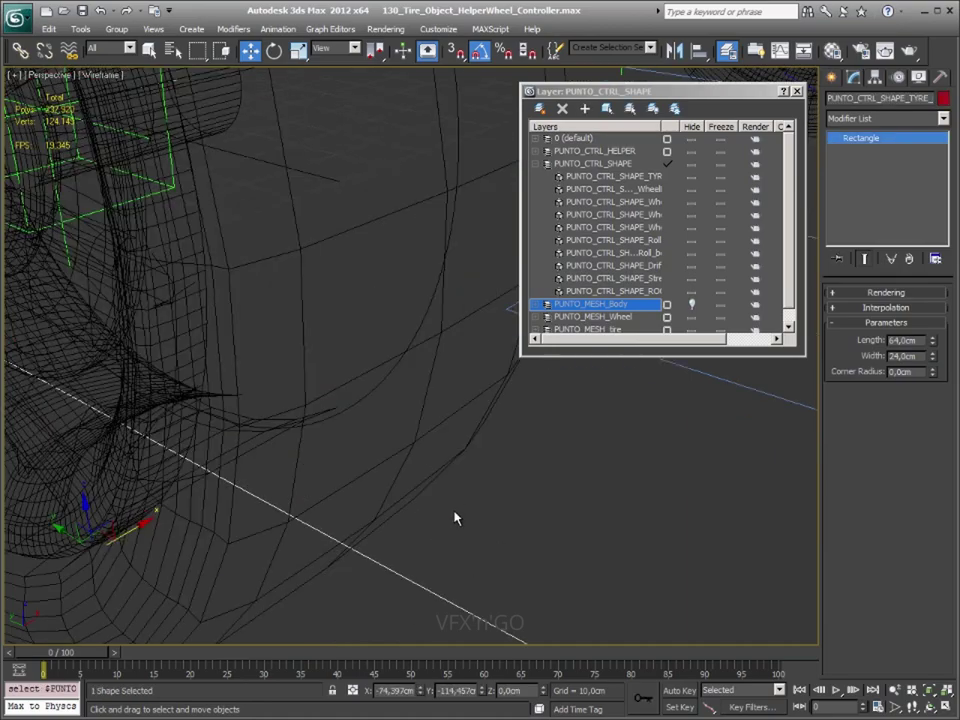
scroll(455, 518, down, 5)
scroll(405, 497, up, 3)
scroll(420, 487, up, 2)
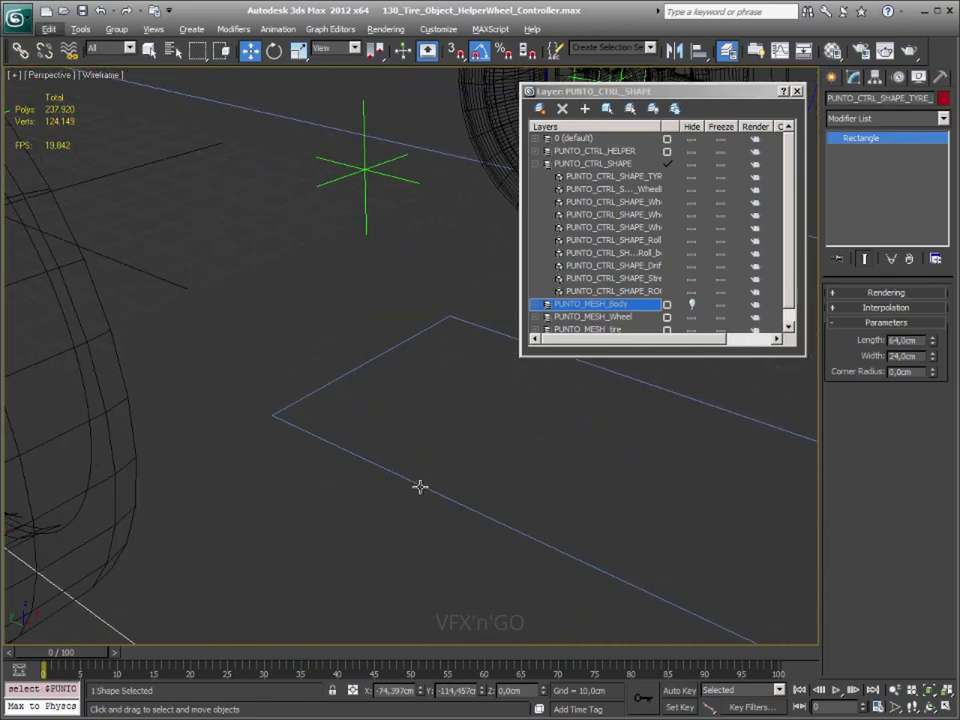
scroll(418, 486, down, 1)
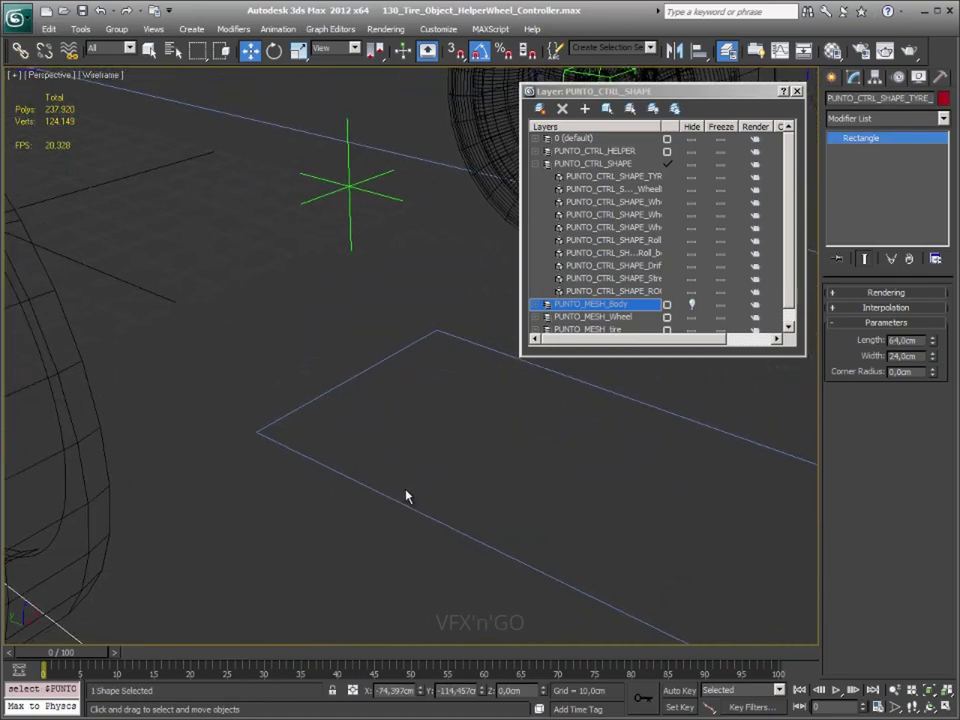
scroll(407, 497, down, 2)
mouse_move(398, 491)
alt+middle_down()
mouse_move(518, 471)
mouse_move(452, 473)
mouse_move(428, 486)
alt+middle_up()
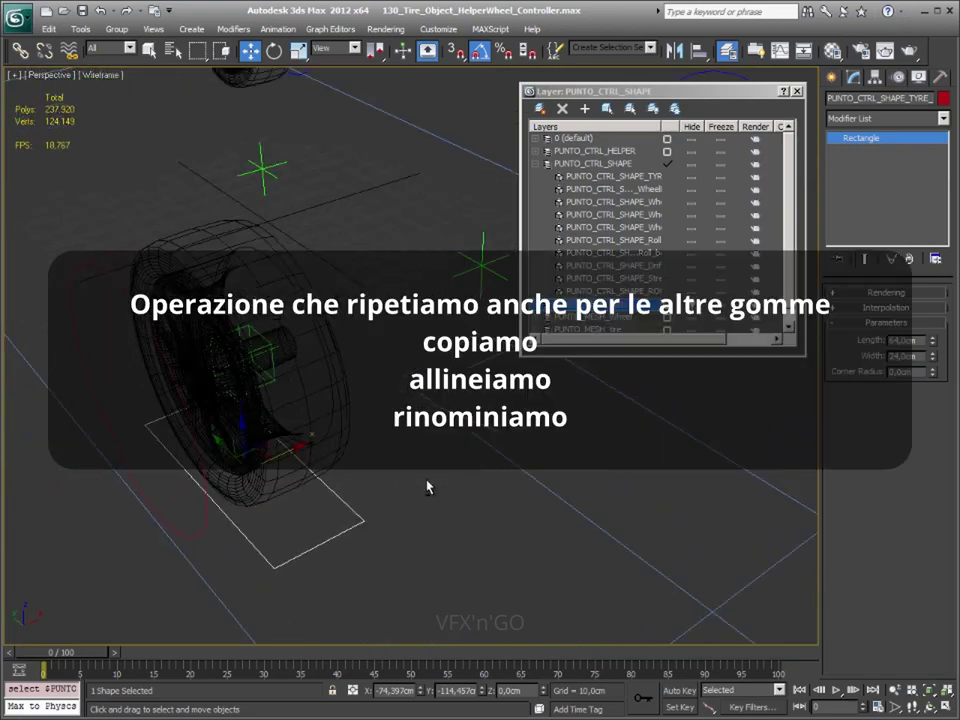
Shift-drag a copy of the rectangle to another wheel and edit its name
shift+drag(312, 470, 714, 489)
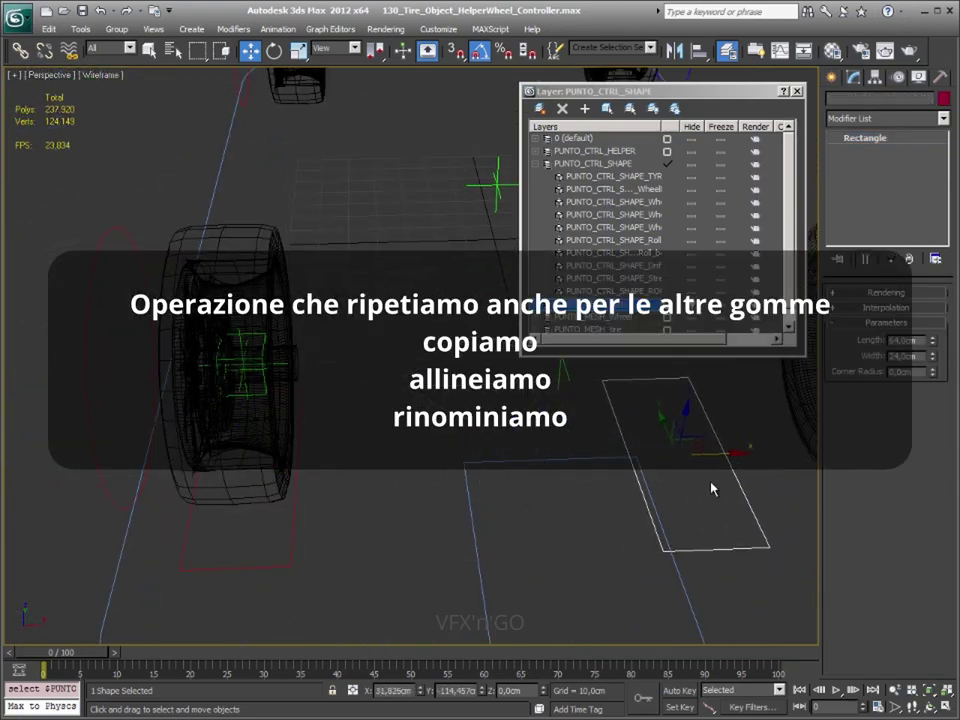
key(Return)
middle_drag(486, 329, 205, 329)
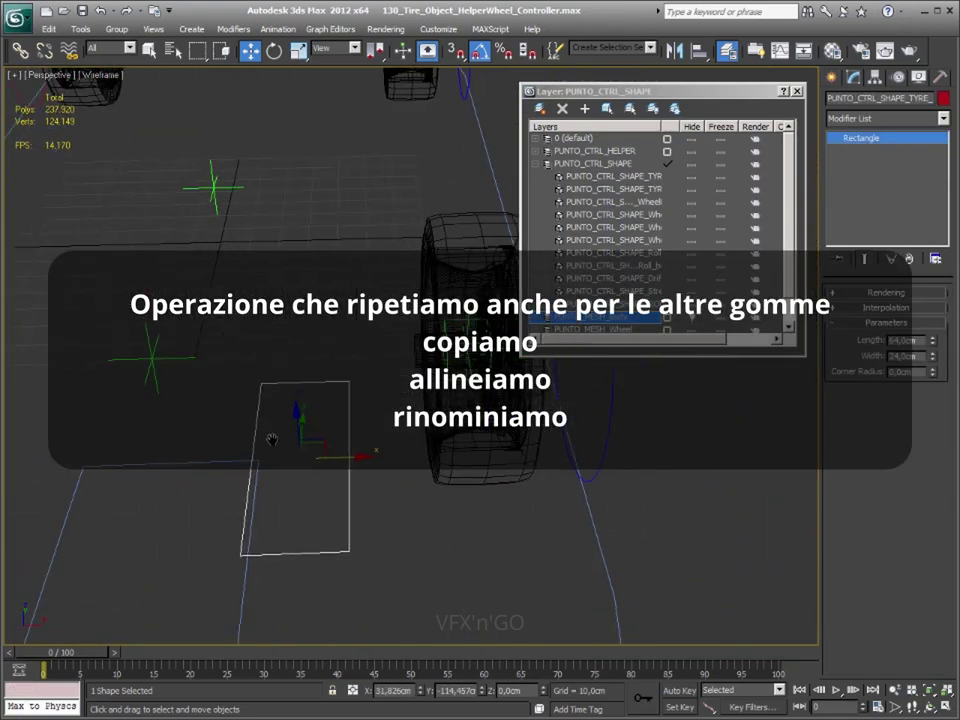
click(880, 98)
key(End)
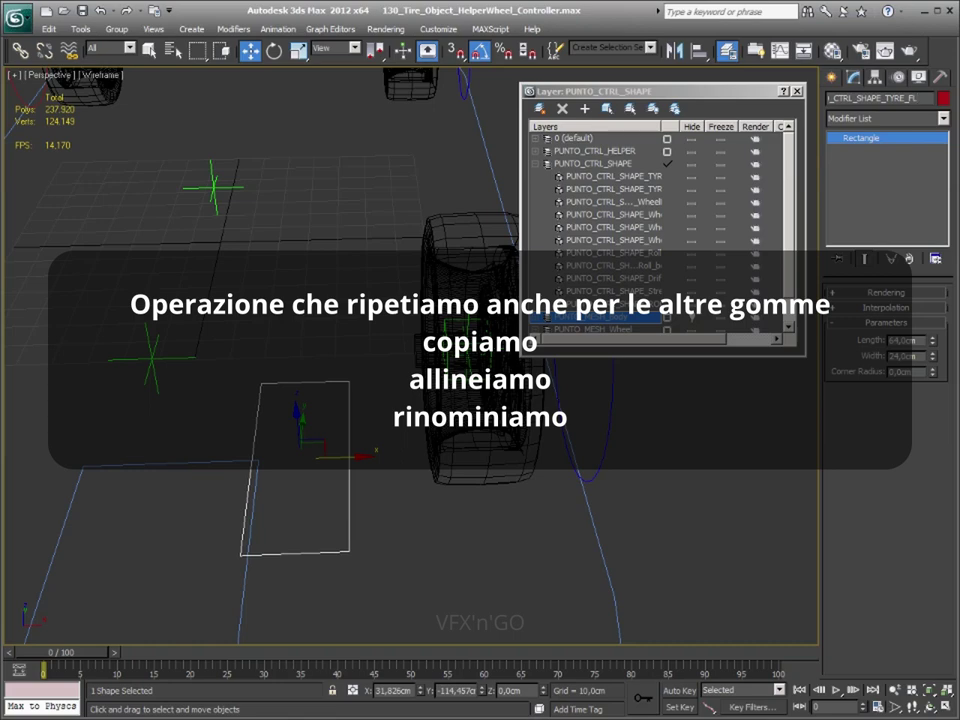
Align the copied rectangle's pivot to its wheel and frame the whole car
middle_drag(684, 496, 630, 478)
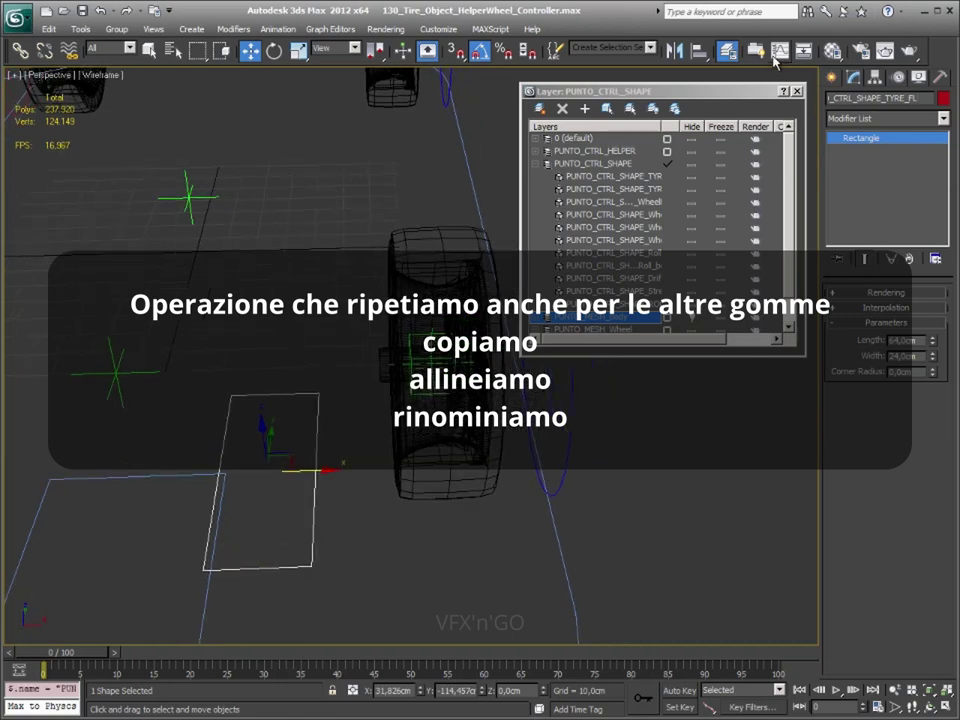
click(698, 54)
scroll(330, 500, down, 5)
click(326, 542)
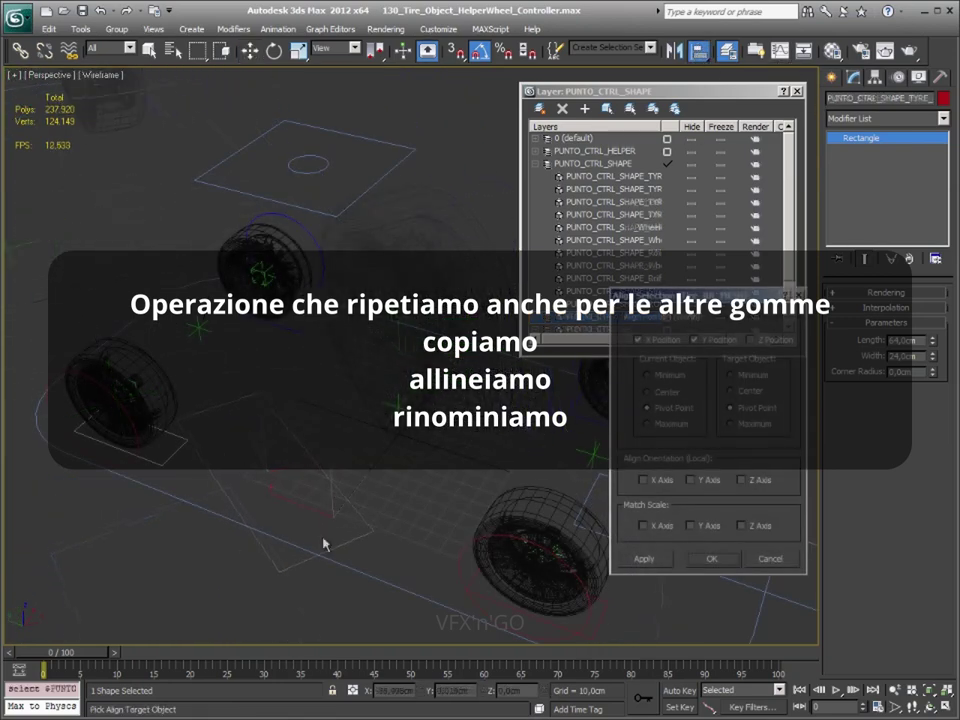
click(712, 558)
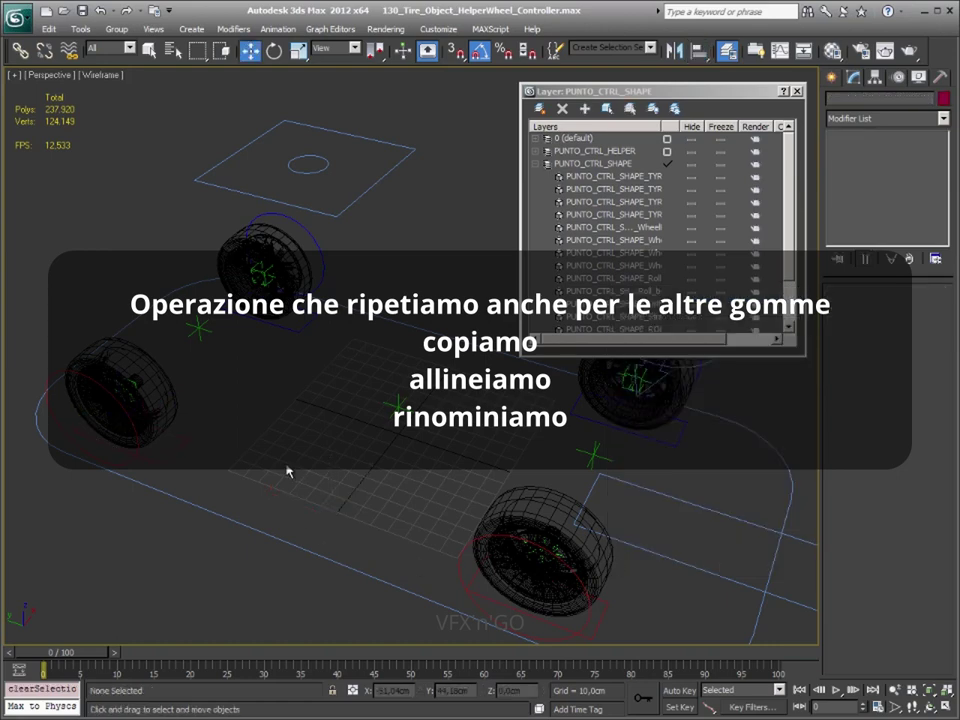
click(381, 458)
middle_drag(394, 465, 366, 435)
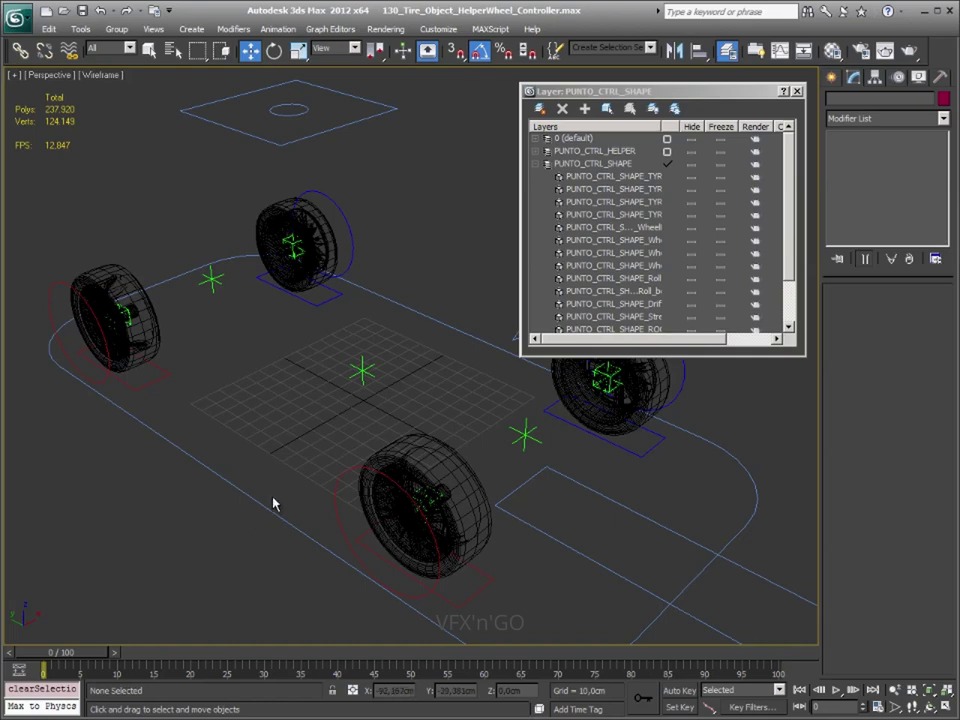
Select all eight wheel circle and rectangle control shapes around the car
drag(349, 495, 314, 510)
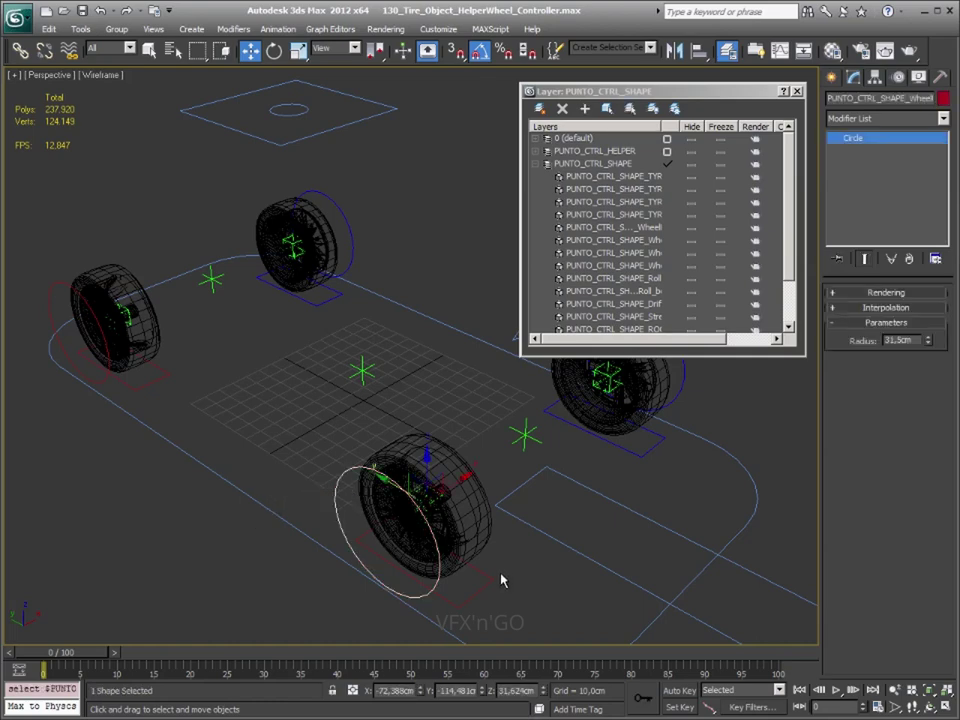
ctrl+drag(684, 379, 728, 384)
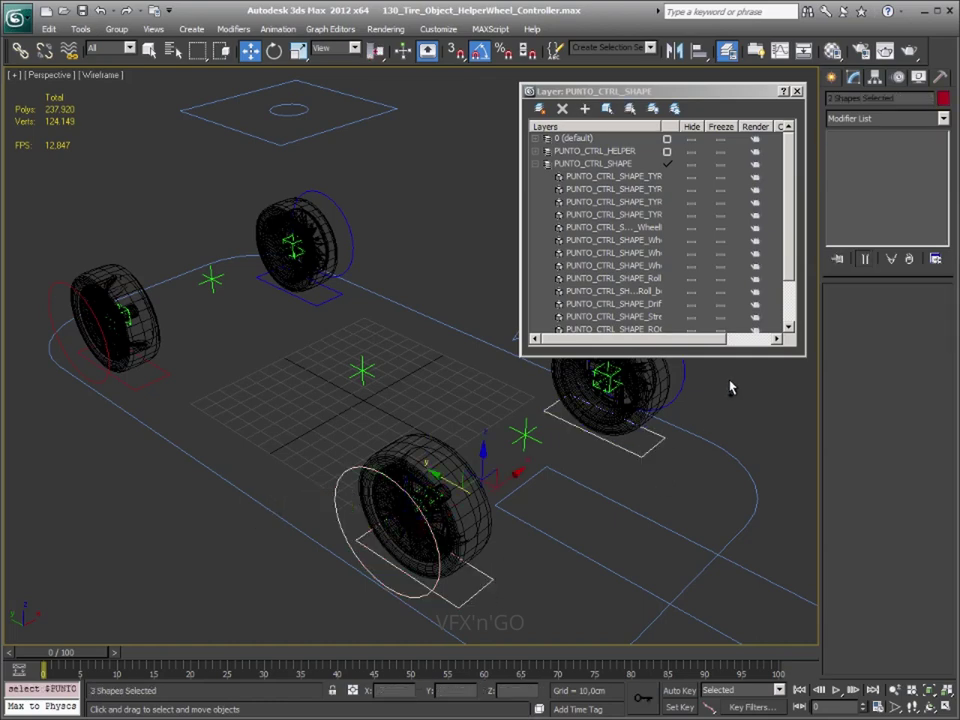
ctrl+drag(360, 188, 338, 330)
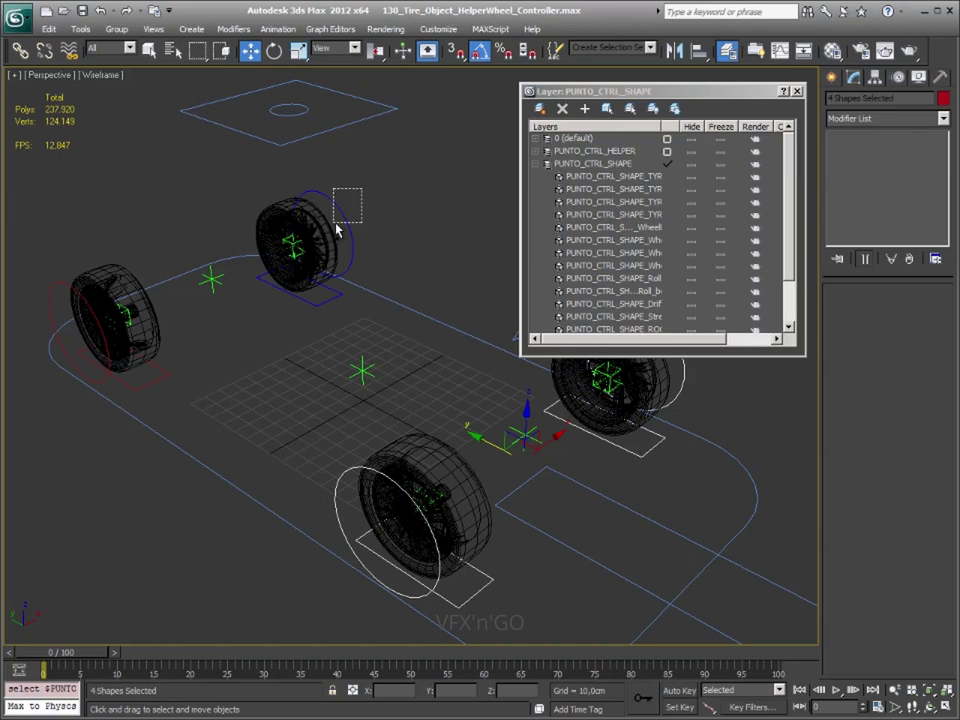
ctrl+click(305, 303)
ctrl+drag(175, 372, 83, 281)
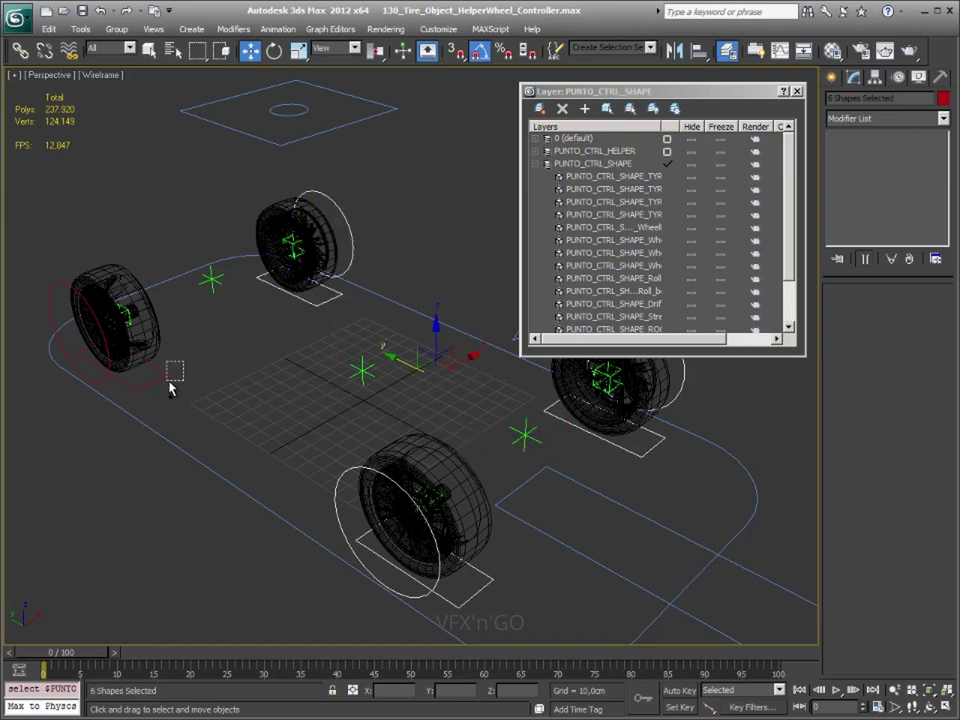
ctrl+click(60, 276)
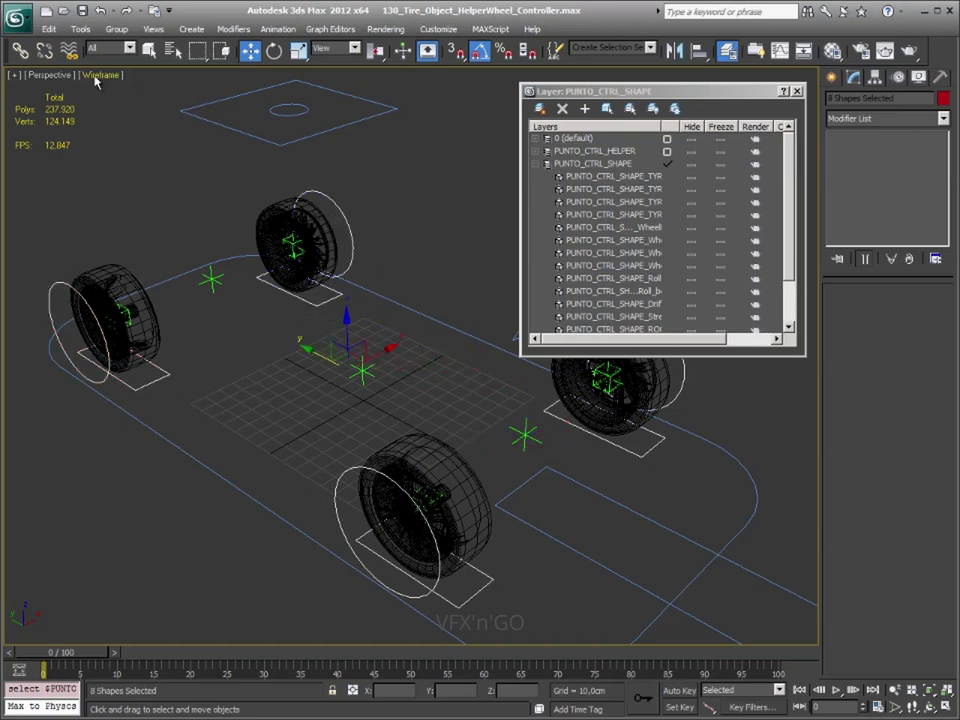
Link the selected shapes to the centre helper, then reselect the front wheel's circle
click(20, 50)
mouse_move(343, 212)
mouse_down()
mouse_move(352, 318)
mouse_move(263, 506)
mouse_up()
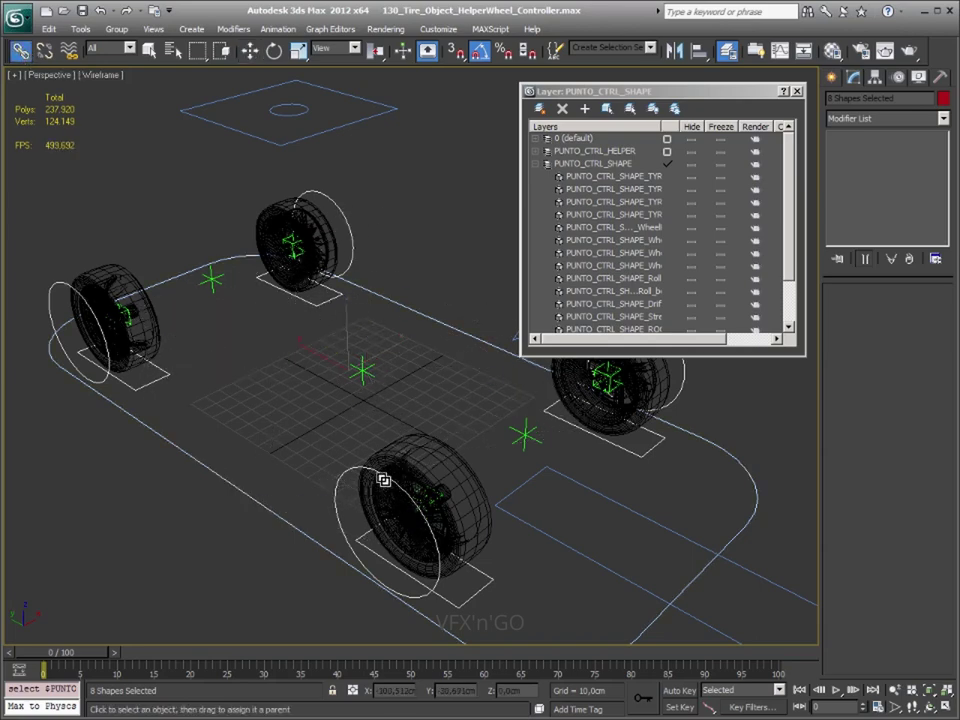
click(453, 405)
click(429, 499)
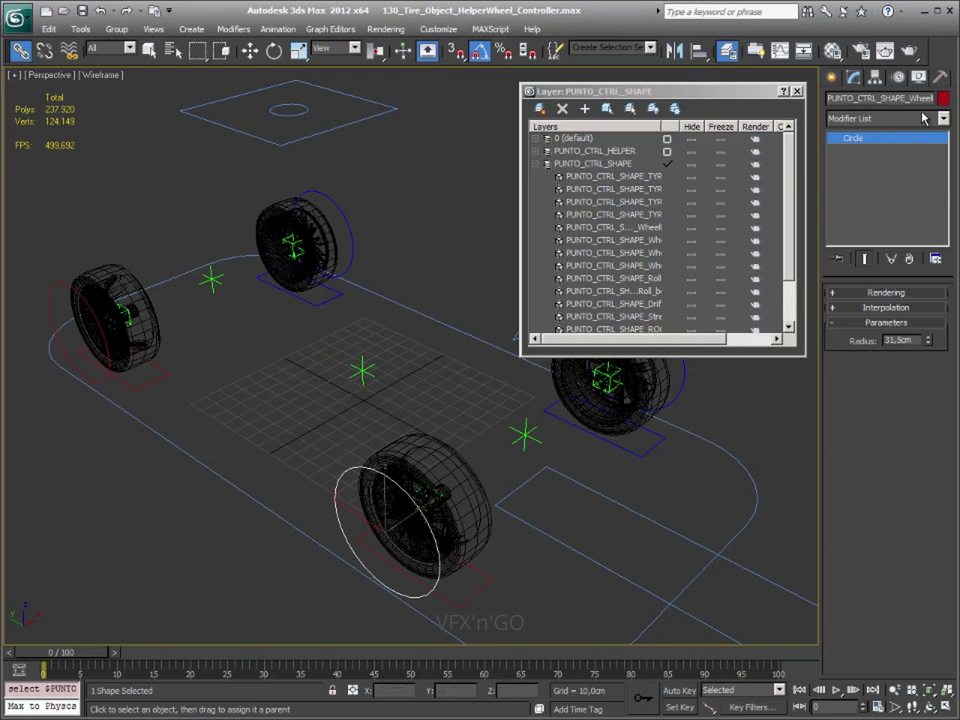
Reset the front wheel circle's transforms and convert it to an editable spline
click(940, 78)
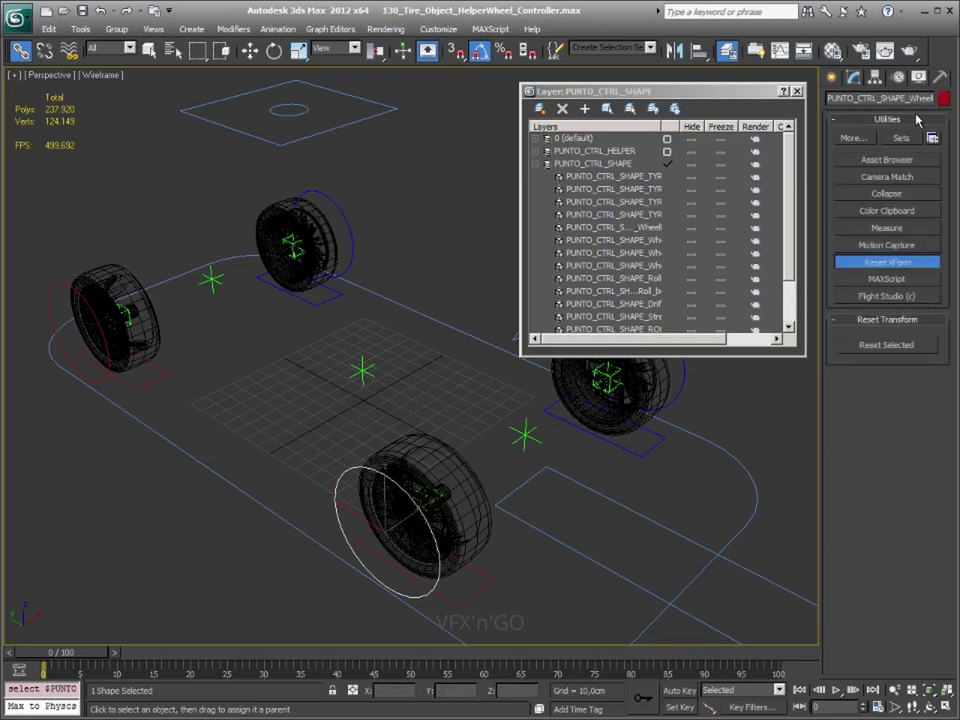
click(856, 78)
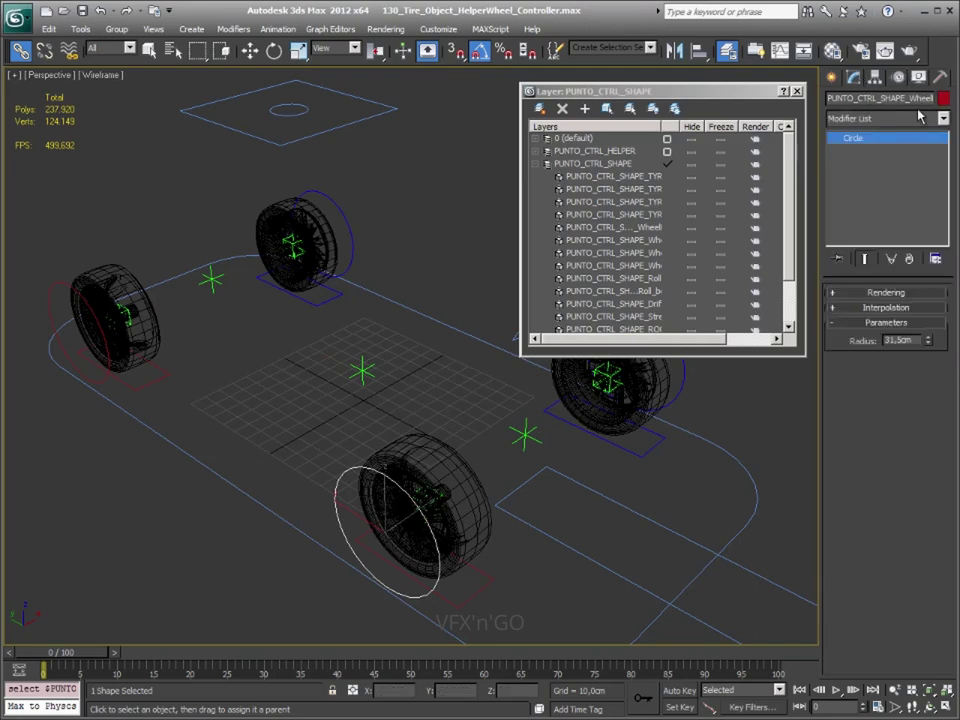
click(940, 78)
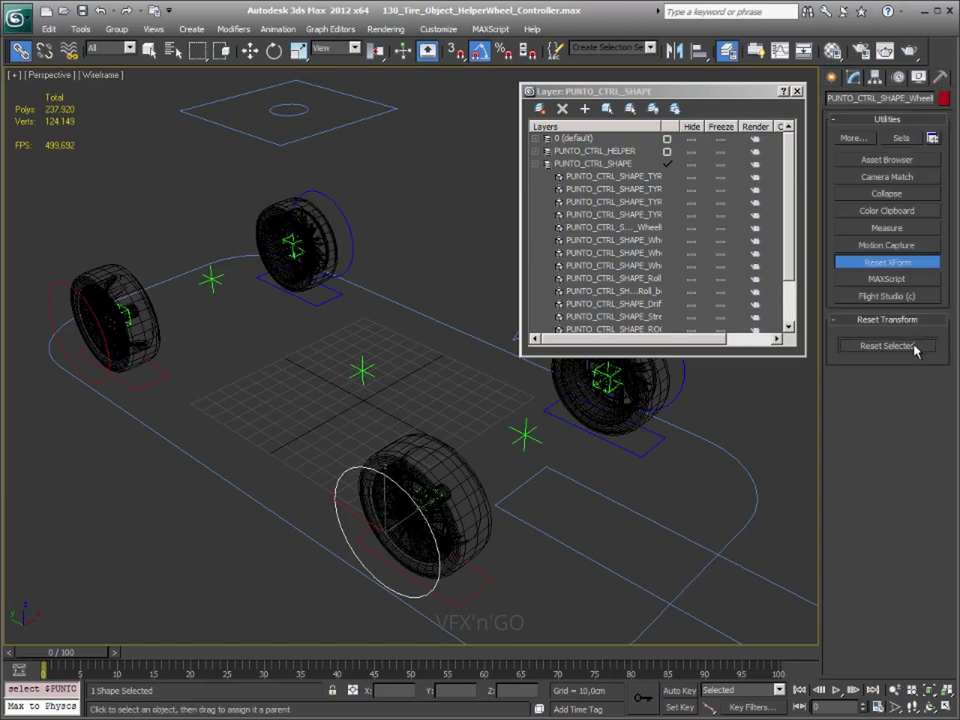
right_click(341, 490)
mouse_move(400, 628)
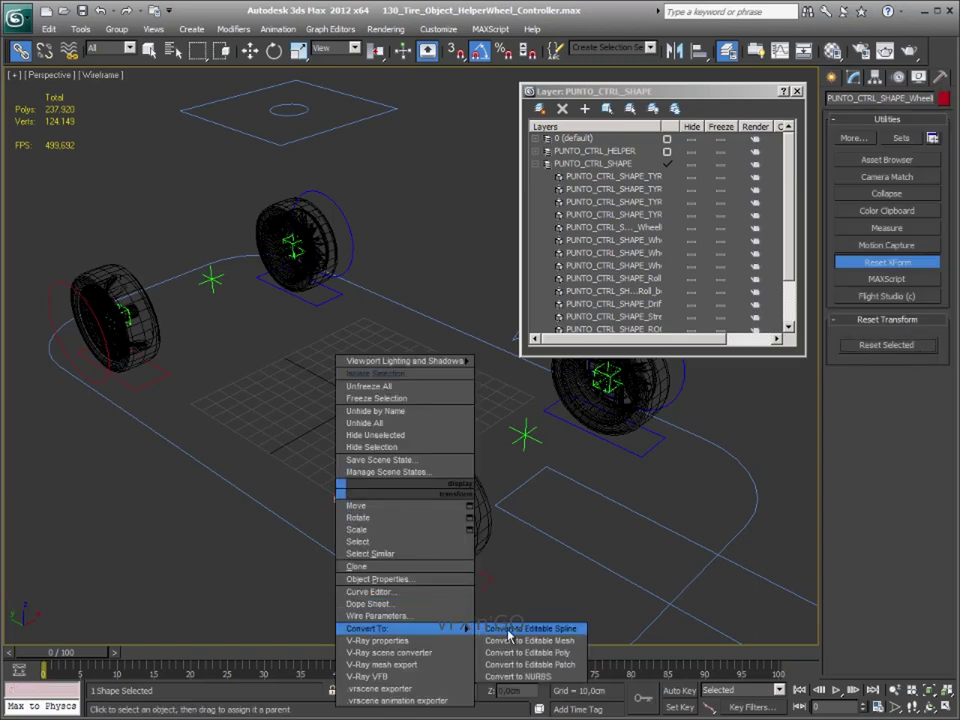
click(541, 635)
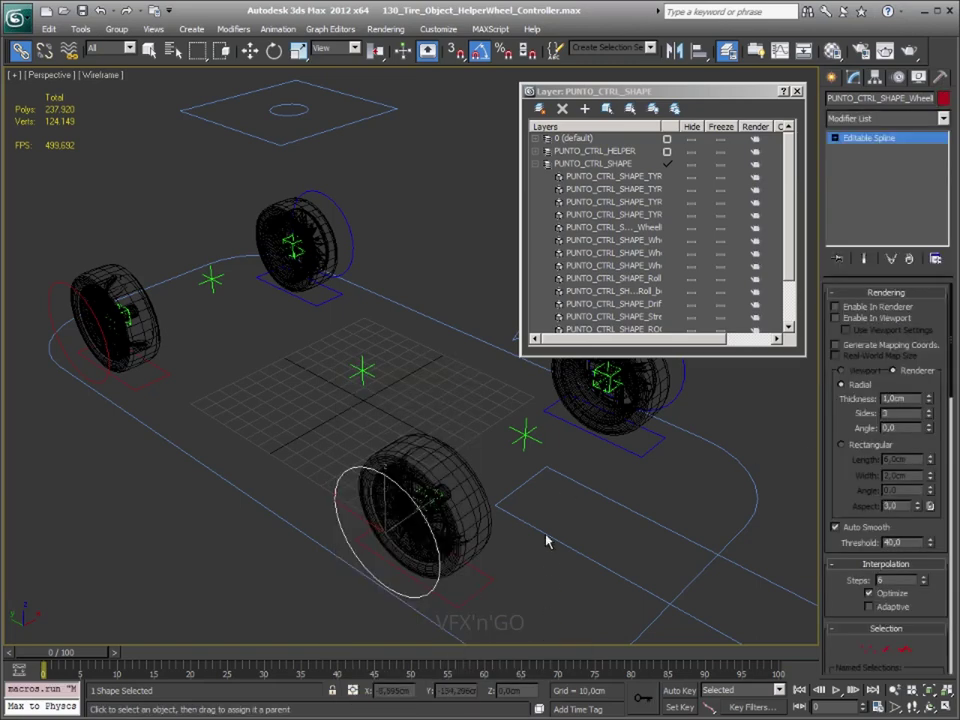
Apply Reset XForm to the left wheel's circle and convert it to an editable spline
click(54, 283)
click(943, 78)
click(887, 262)
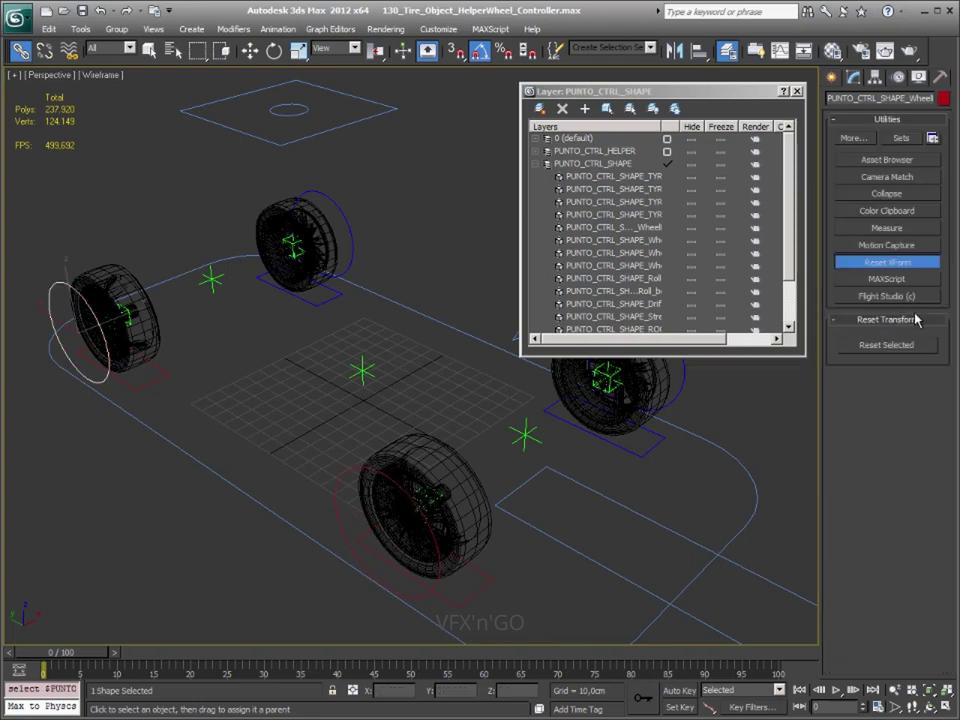
click(850, 345)
right_click(112, 335)
mouse_move(134, 469)
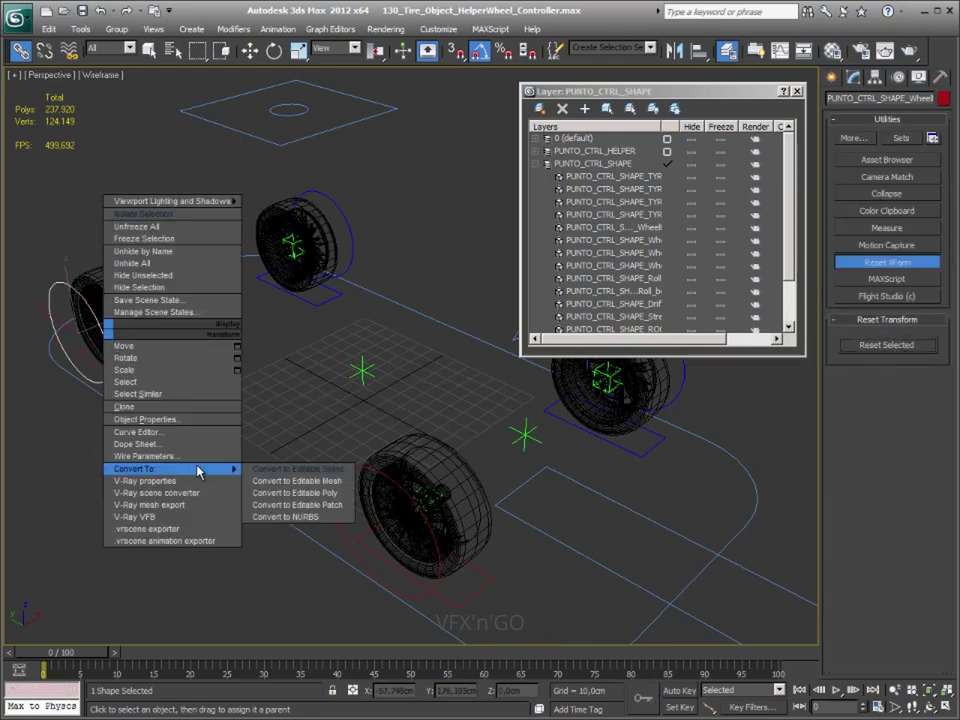
click(341, 469)
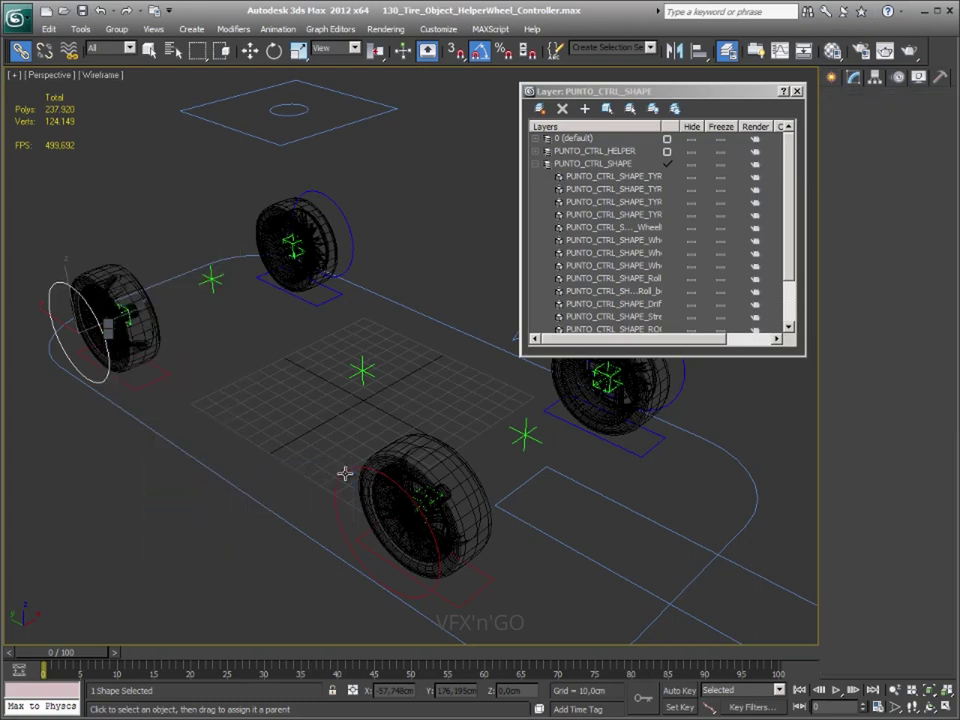
Reset the right wheel circle's transforms, check its radius, and collapse it to an editable spline
click(683, 376)
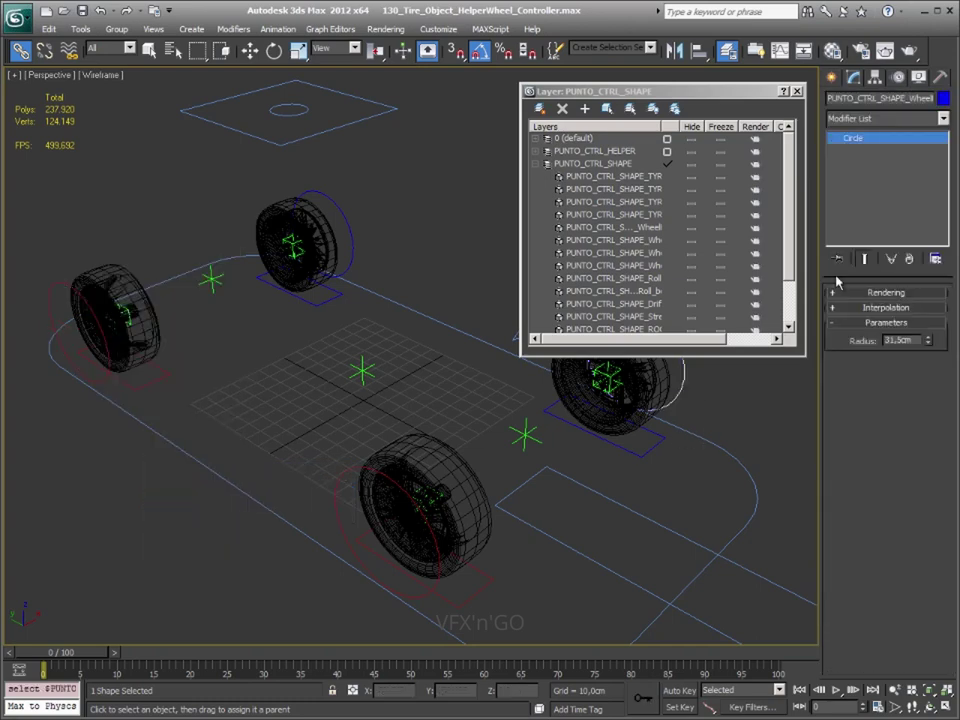
click(943, 78)
click(925, 345)
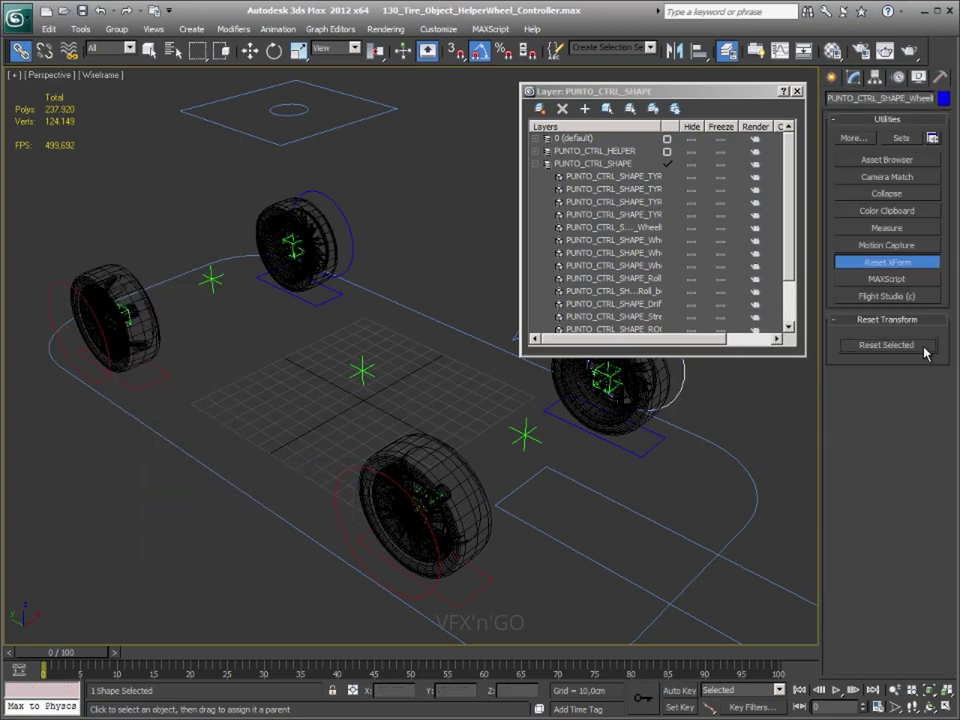
click(853, 77)
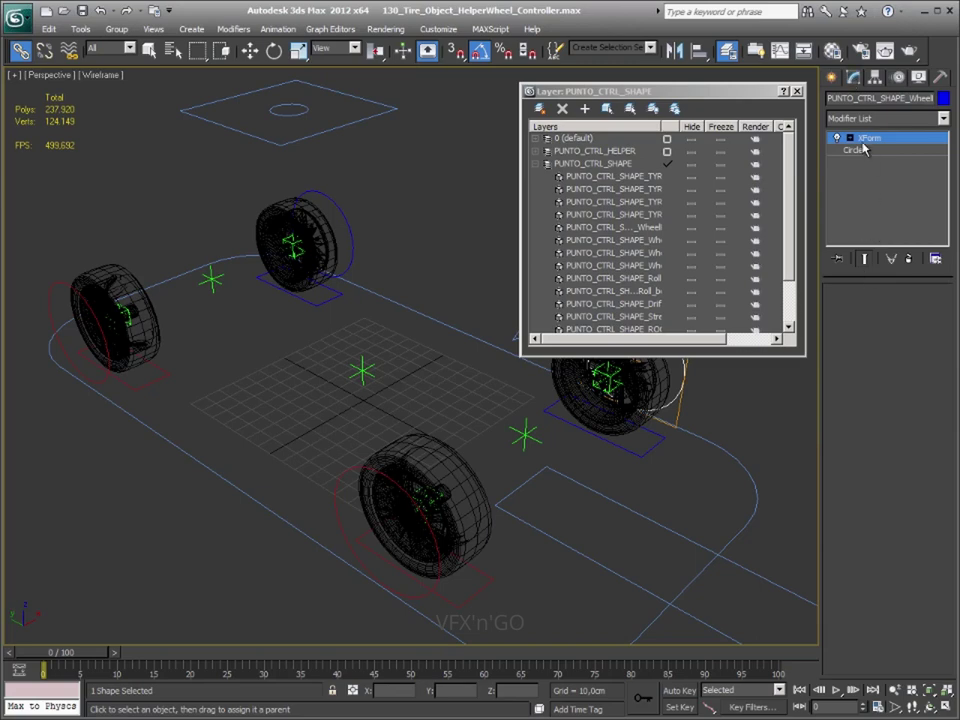
click(864, 150)
click(868, 137)
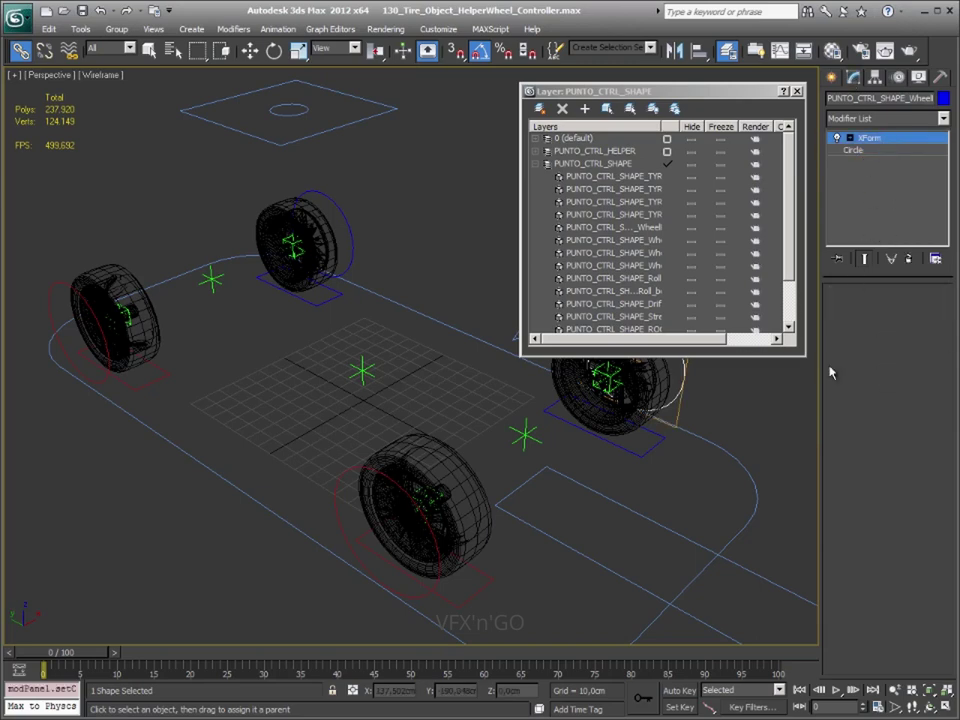
right_click(680, 390)
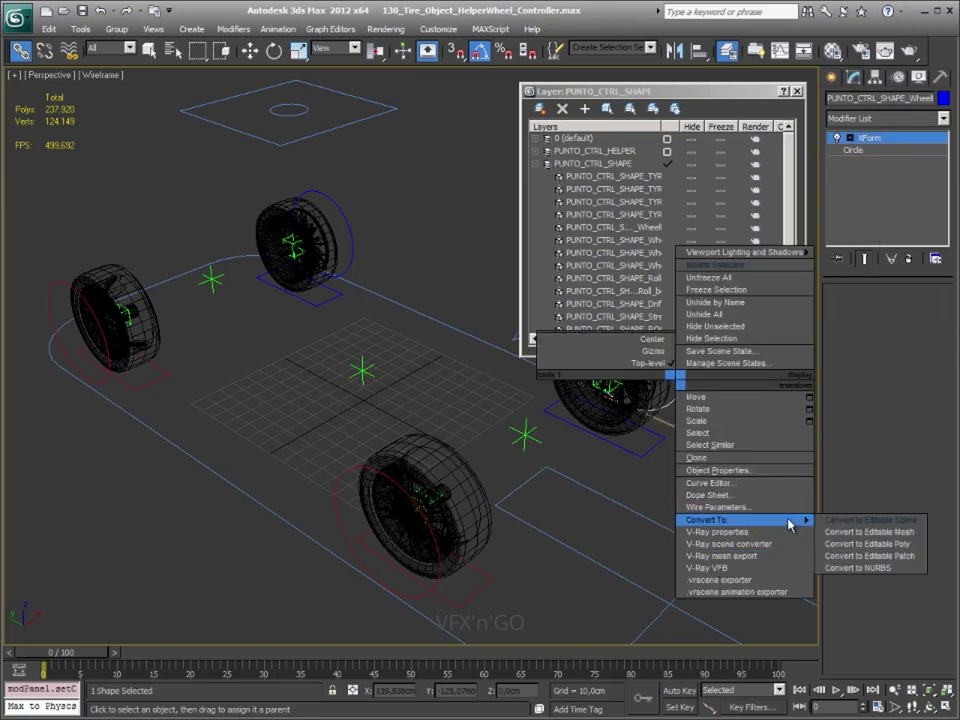
click(860, 519)
Reset and convert the top wheel's circle to an editable spline, then clear the selection
click(290, 198)
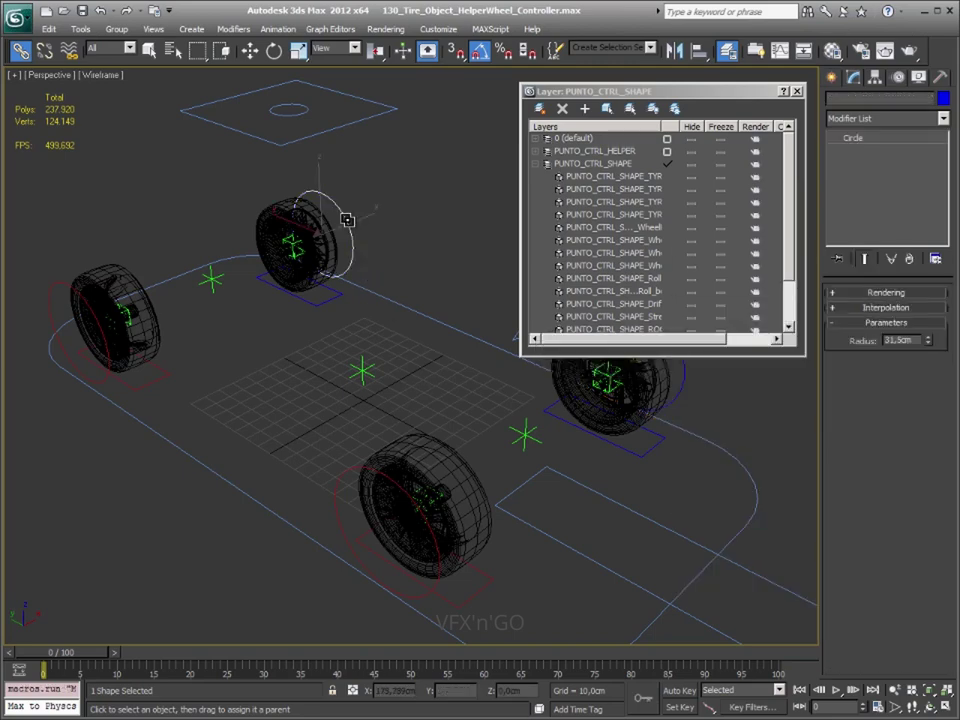
click(940, 77)
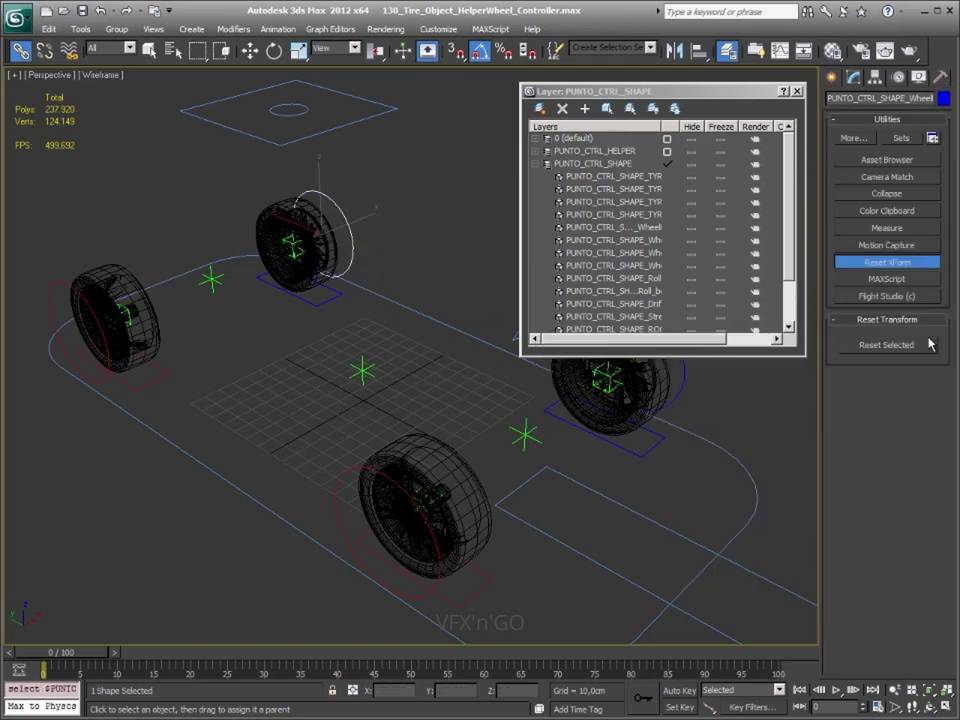
right_click(466, 210)
mouse_move(362, 349)
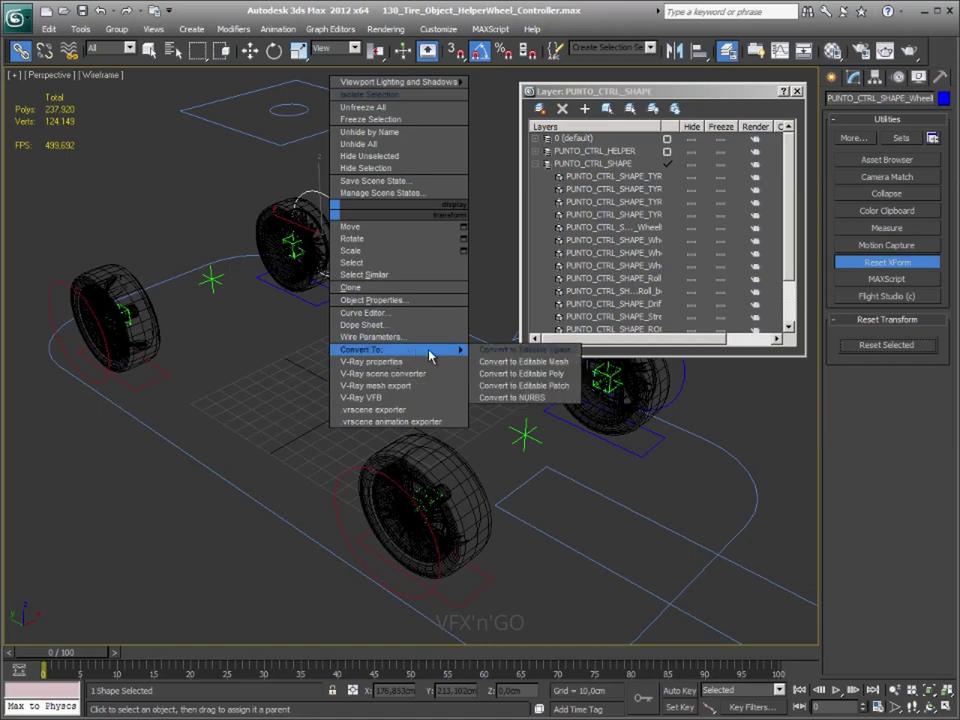
click(525, 349)
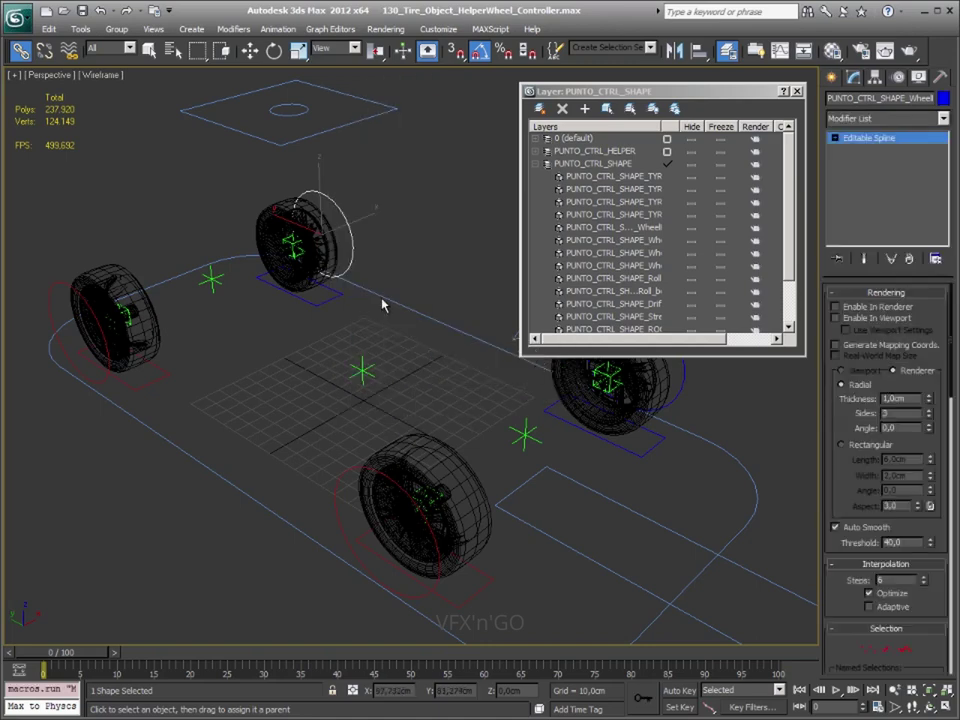
click(428, 208)
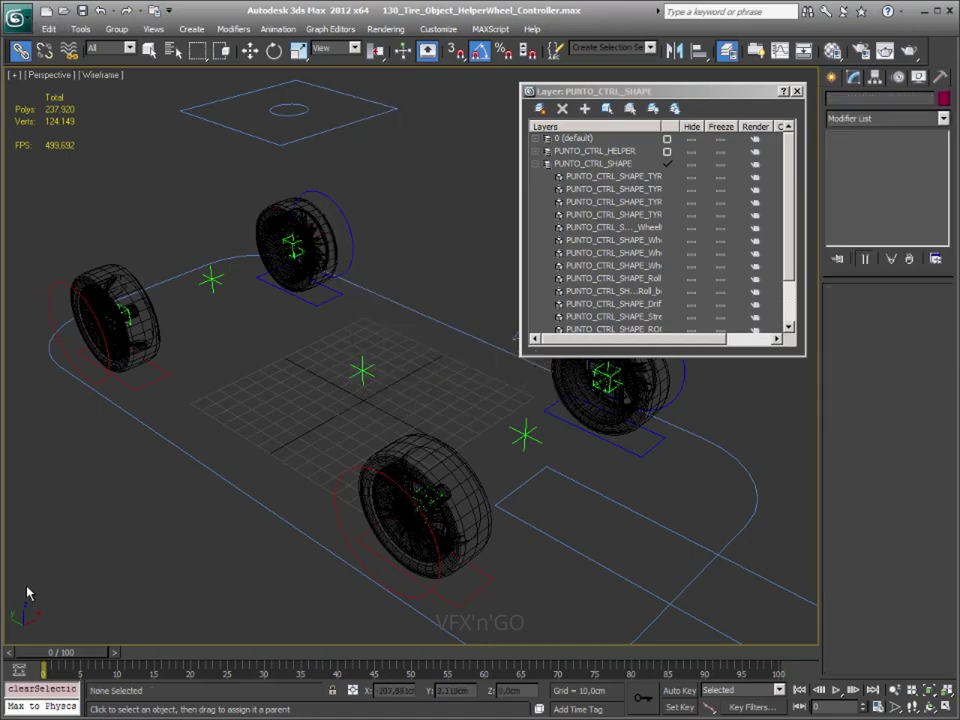
click(211, 280)
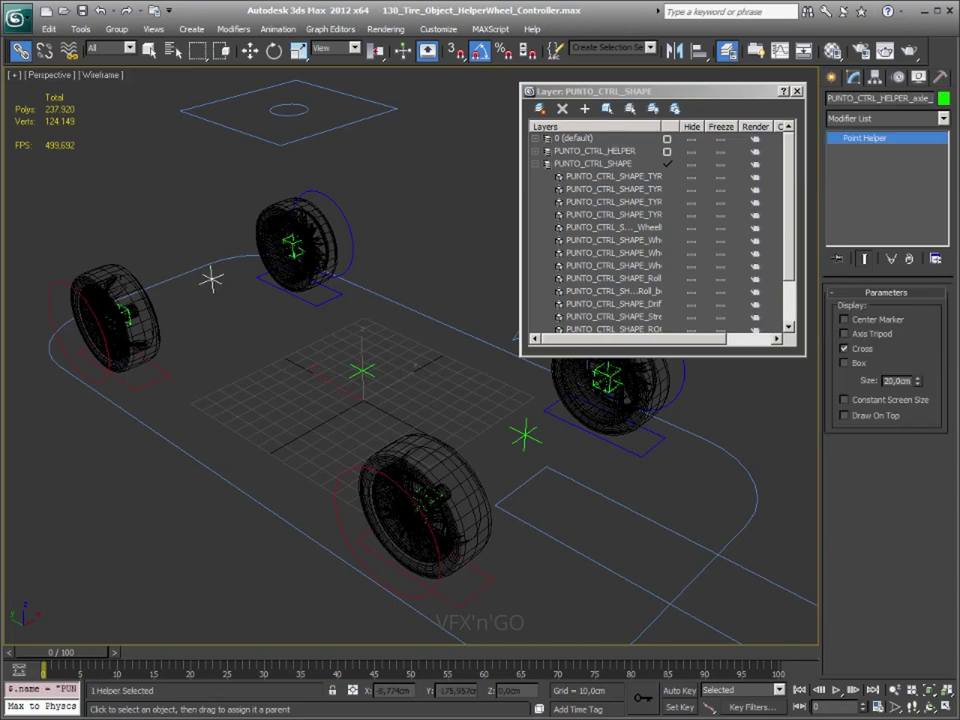
click(300, 403)
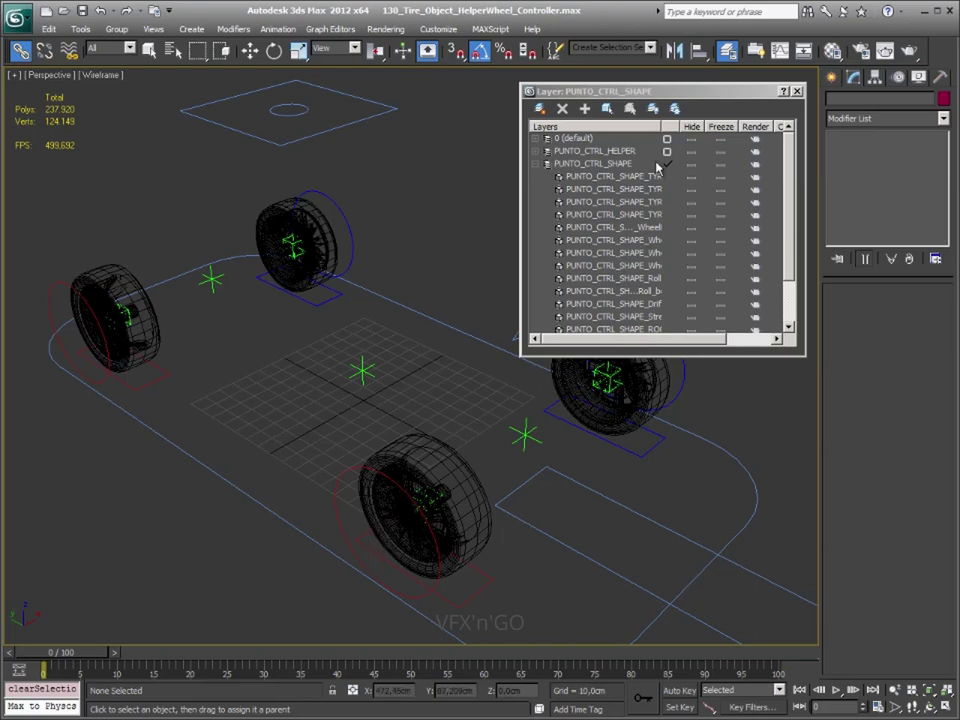
Draw a small rectangle shape on the grid
drag(724, 95, 721, 86)
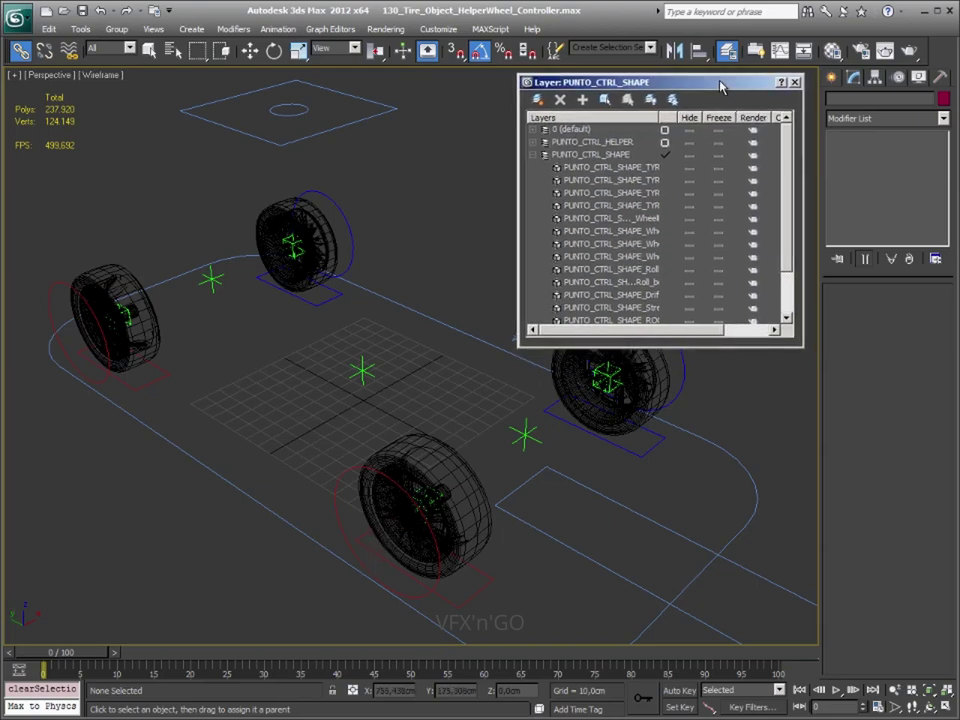
click(832, 77)
click(915, 185)
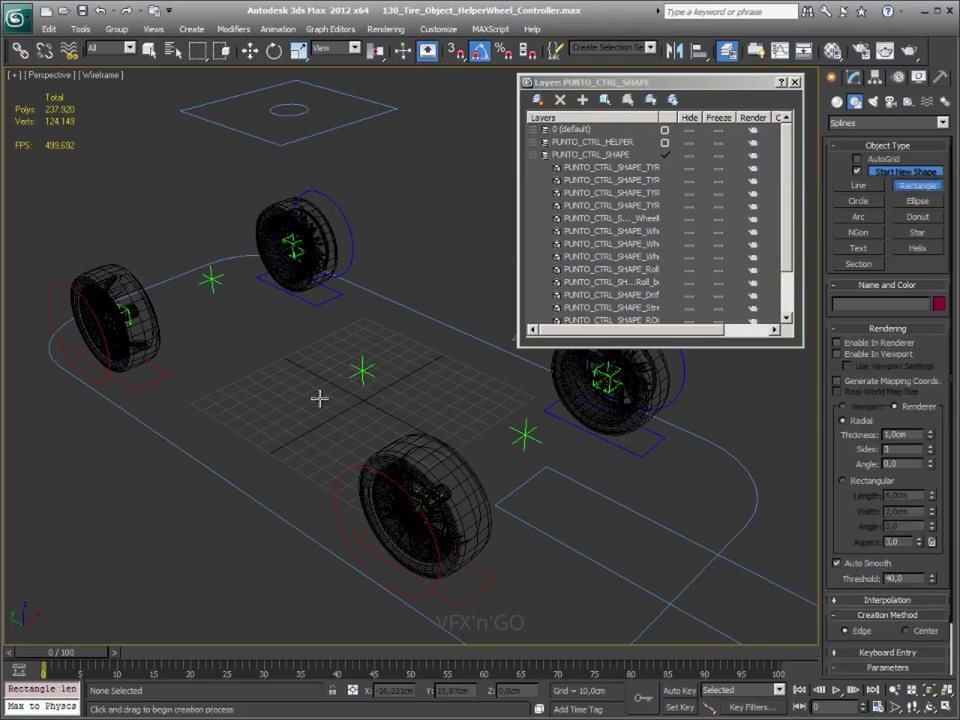
mouse_move(319, 456)
middle_down()
mouse_move(332, 388)
mouse_move(314, 386)
middle_up()
drag(314, 386, 297, 429)
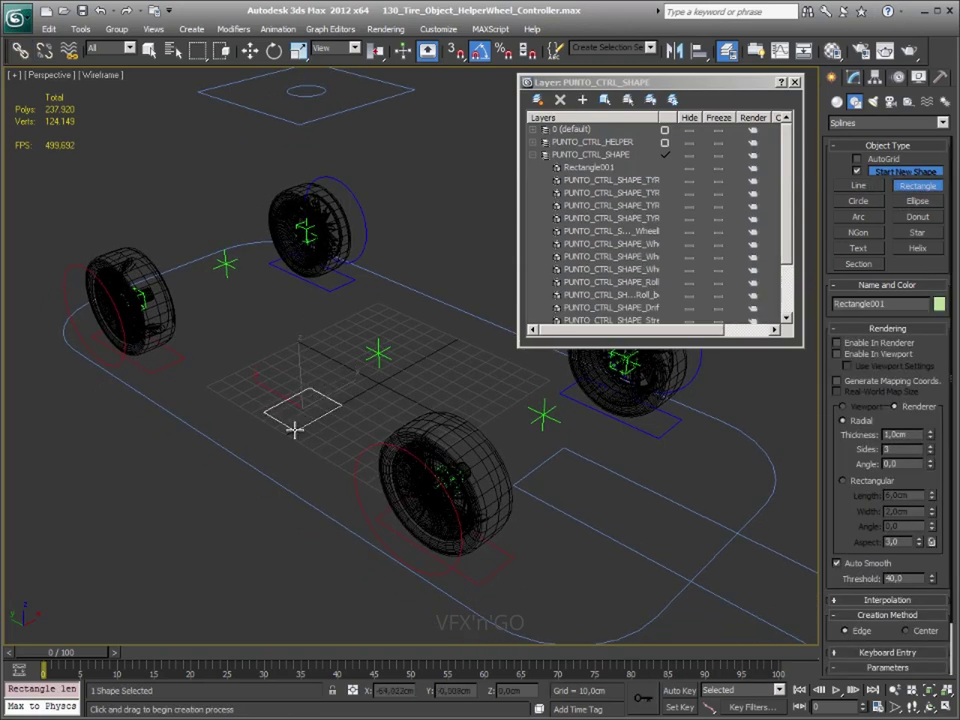
Align the rectangle's X/Y/Z position pivot-to-pivot with the front axle helper
middle_drag(367, 371, 302, 377)
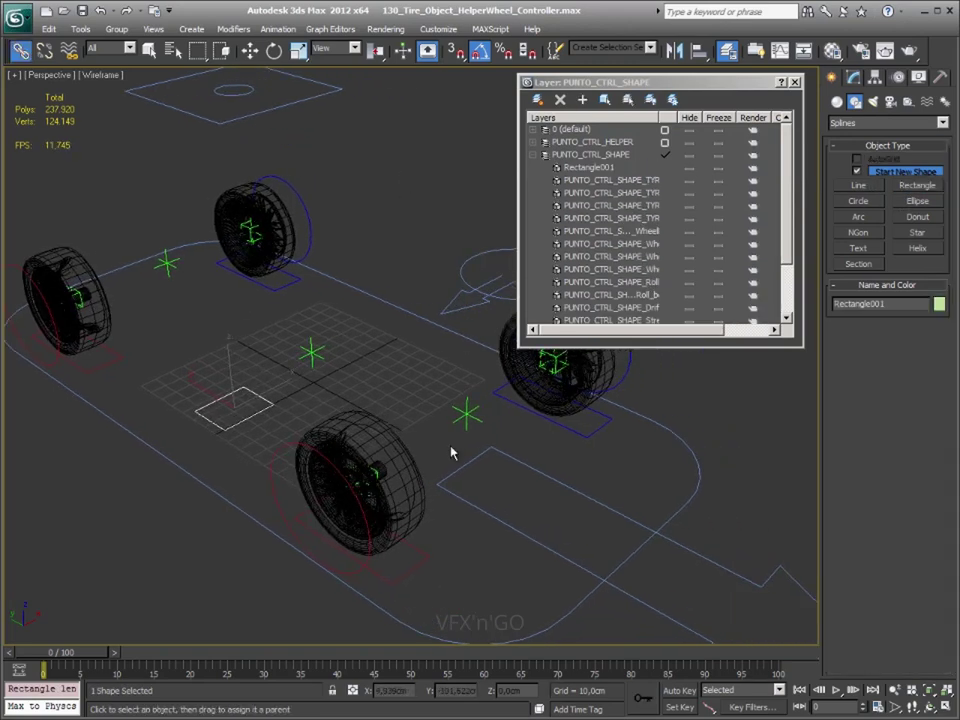
click(675, 50)
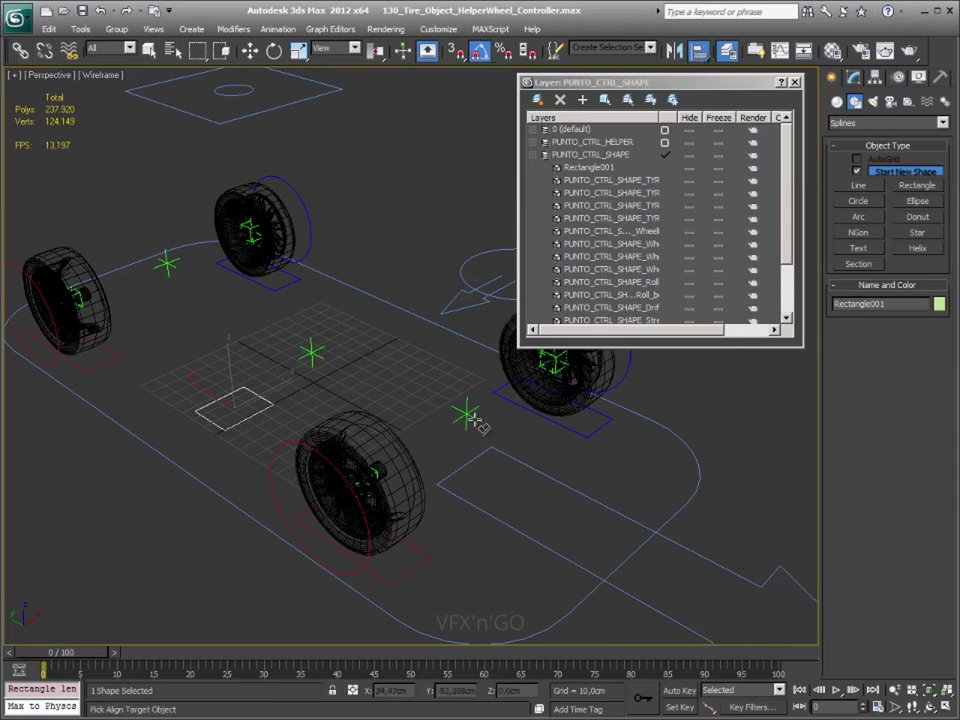
click(466, 413)
click(751, 339)
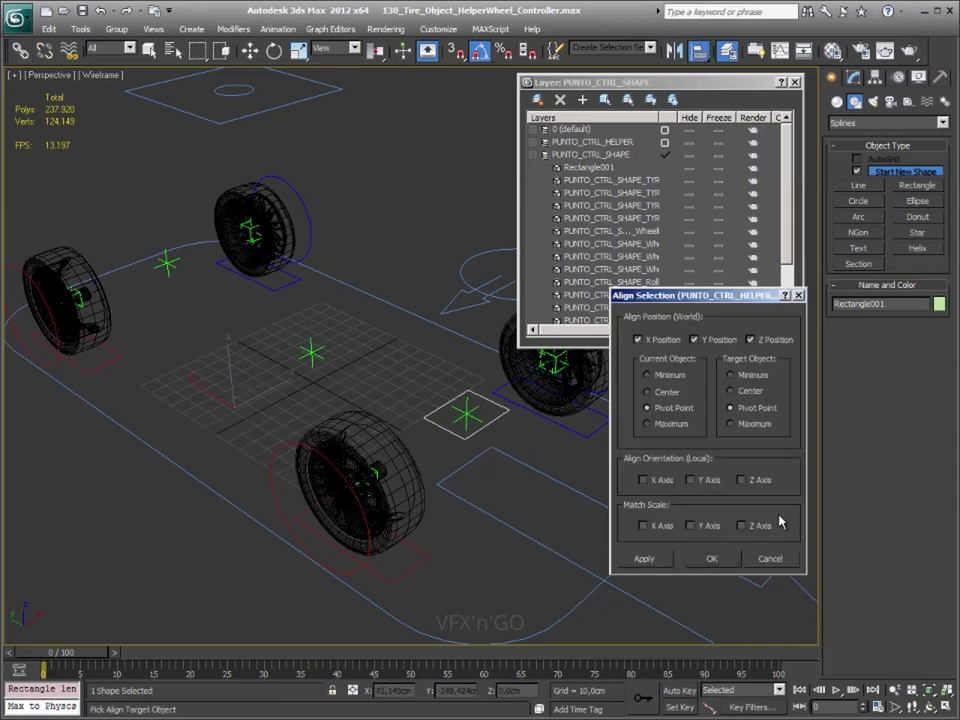
click(733, 560)
alt+middle_drag(428, 493, 441, 480)
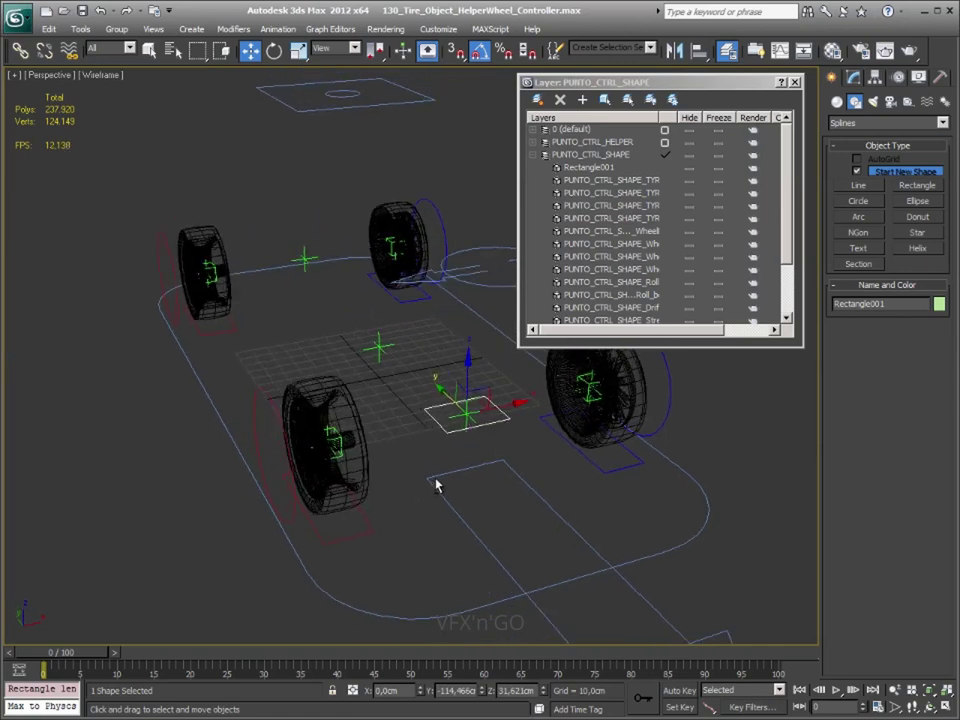
Lengthen the rectangle to about 29.4 cm and zoom in on the front axle in smooth shaded view
click(876, 77)
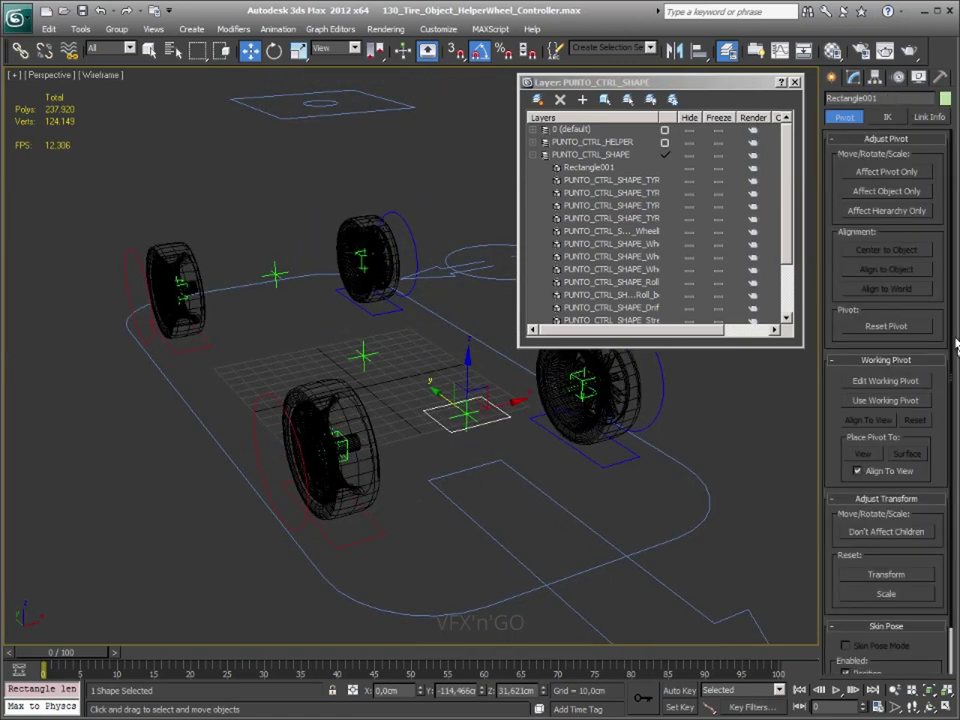
click(855, 78)
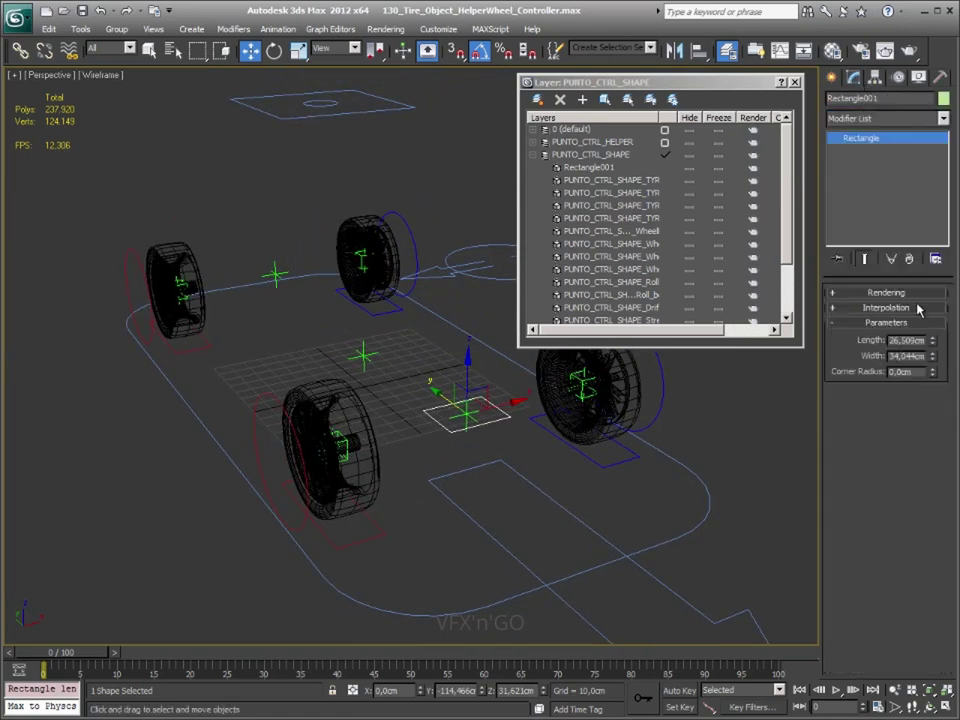
mouse_move(935, 343)
mouse_down()
mouse_move(945, 338)
mouse_move(931, 320)
mouse_up()
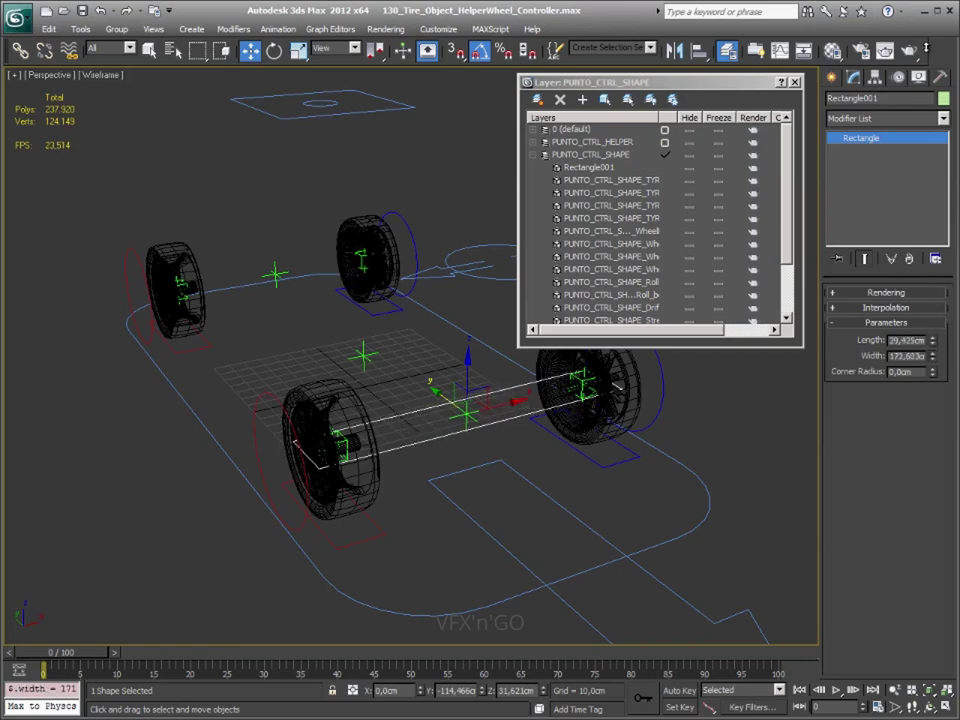
alt+middle_drag(463, 454, 330, 489)
scroll(330, 489, up, 3)
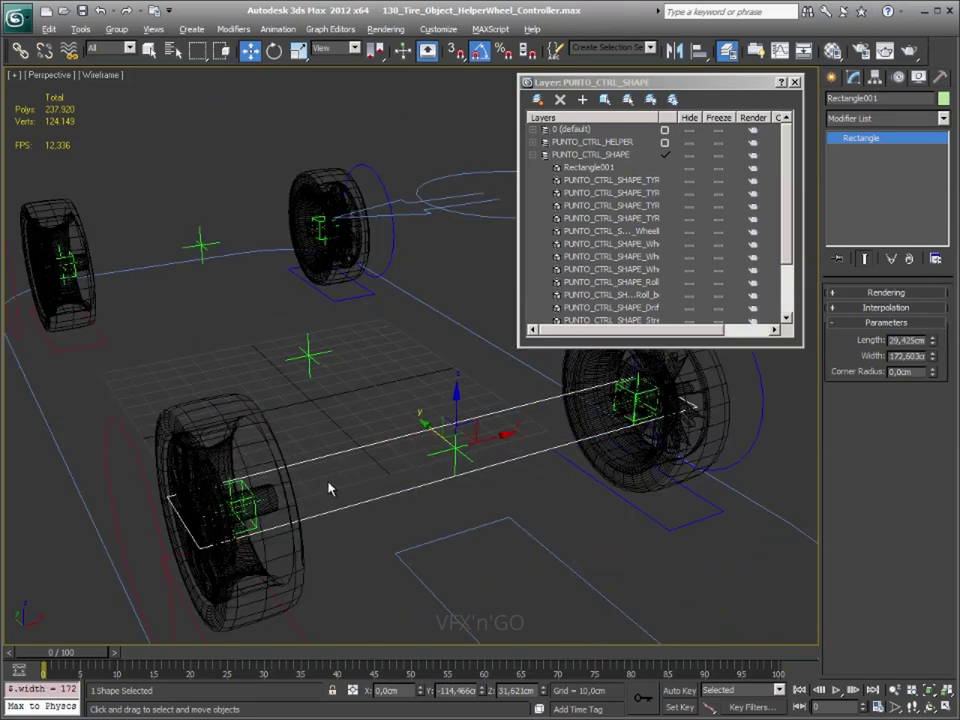
scroll(352, 470, up, 2)
scroll(345, 472, up, 2)
scroll(199, 491, up, 2)
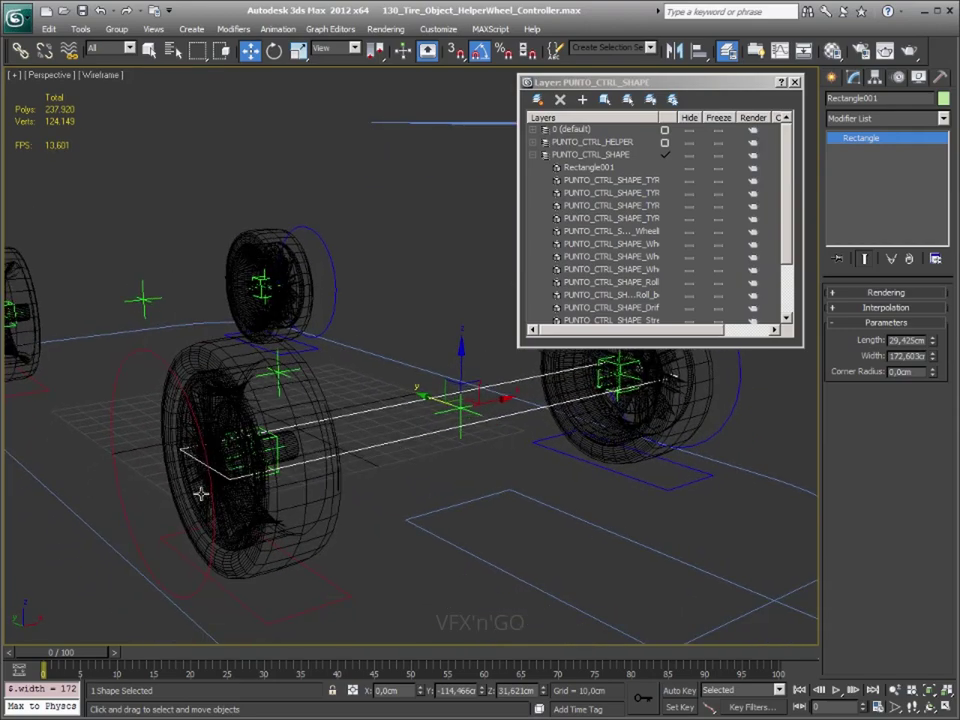
scroll(203, 493, up, 2)
middle_drag(205, 494, 269, 467)
key(F3)
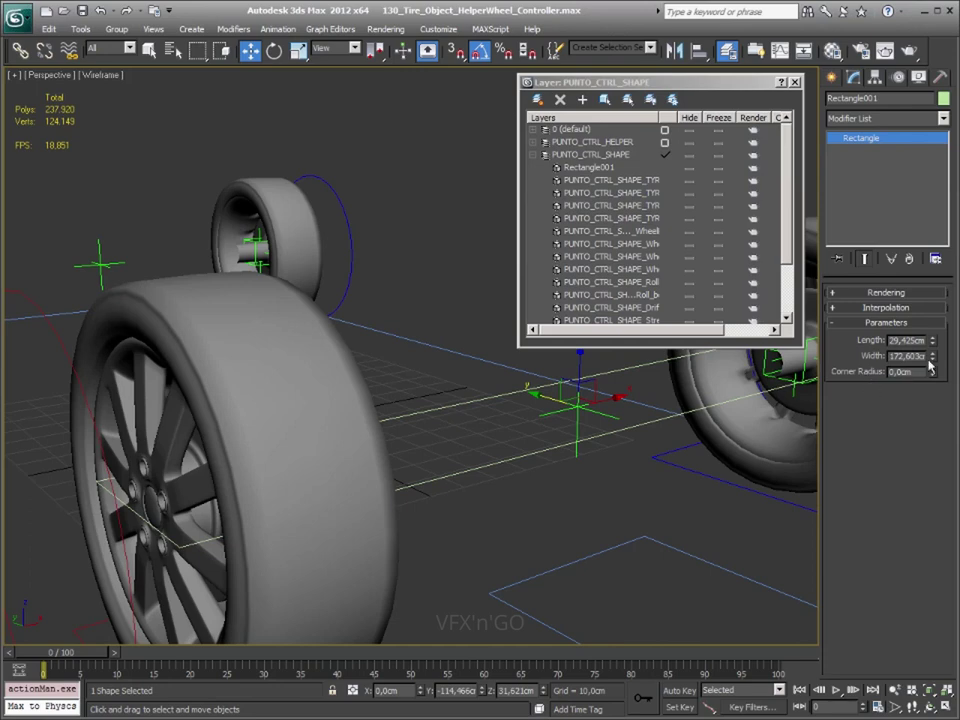
Try widths of 170 and 180 cm, settling on a rectangle width of 175 cm
double_click(907, 356)
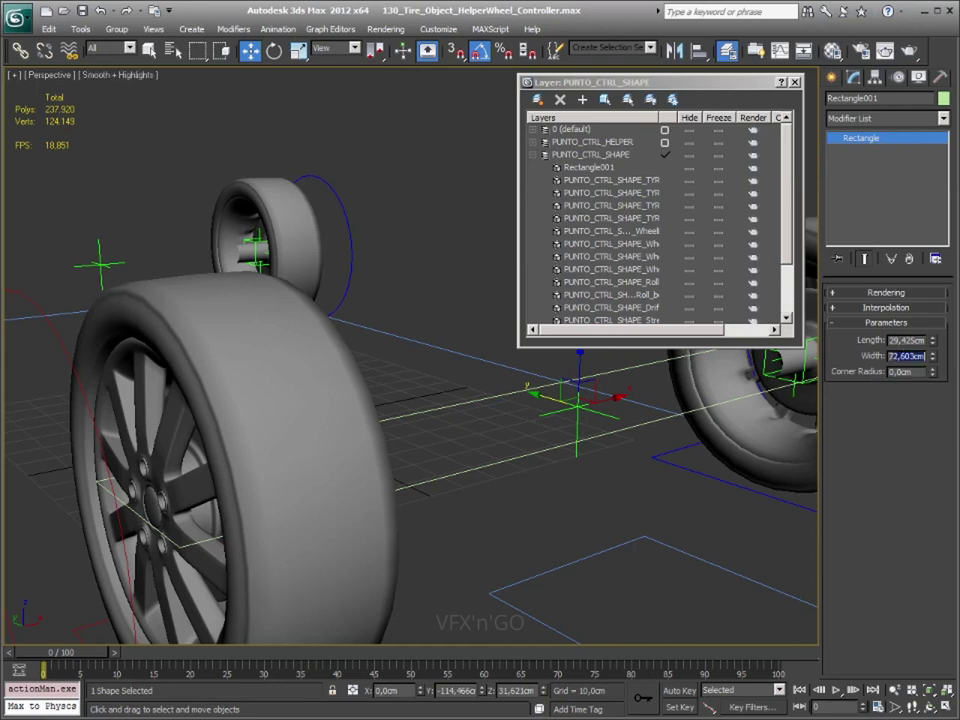
text(170)
key(Return)
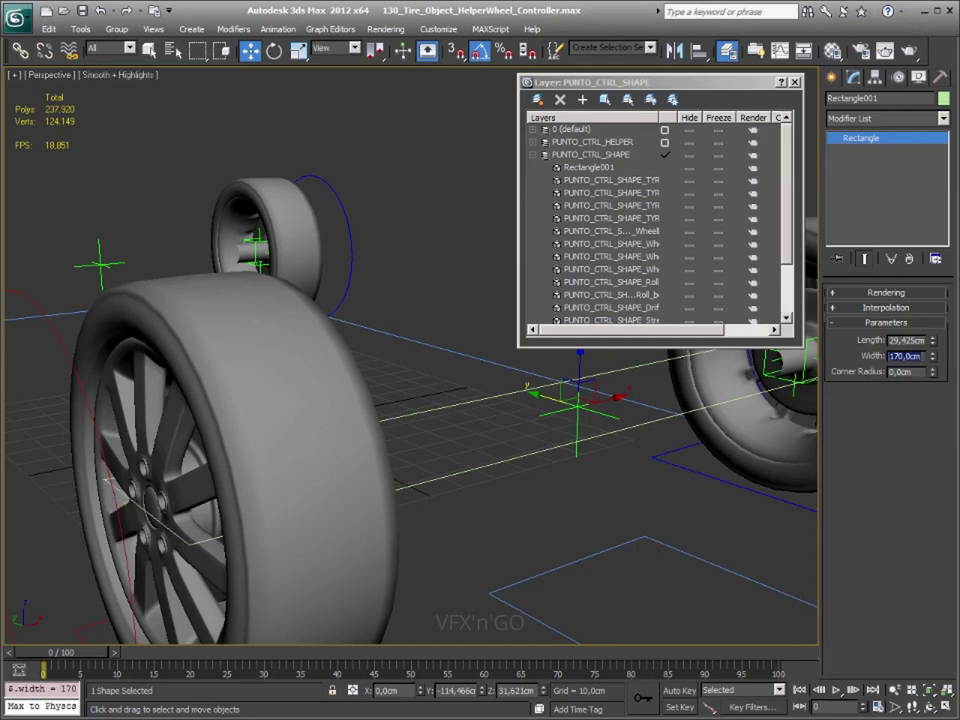
mouse_move(738, 418)
alt+middle_down()
mouse_move(626, 439)
mouse_move(358, 446)
mouse_move(376, 438)
mouse_move(356, 429)
mouse_move(372, 430)
alt+middle_up()
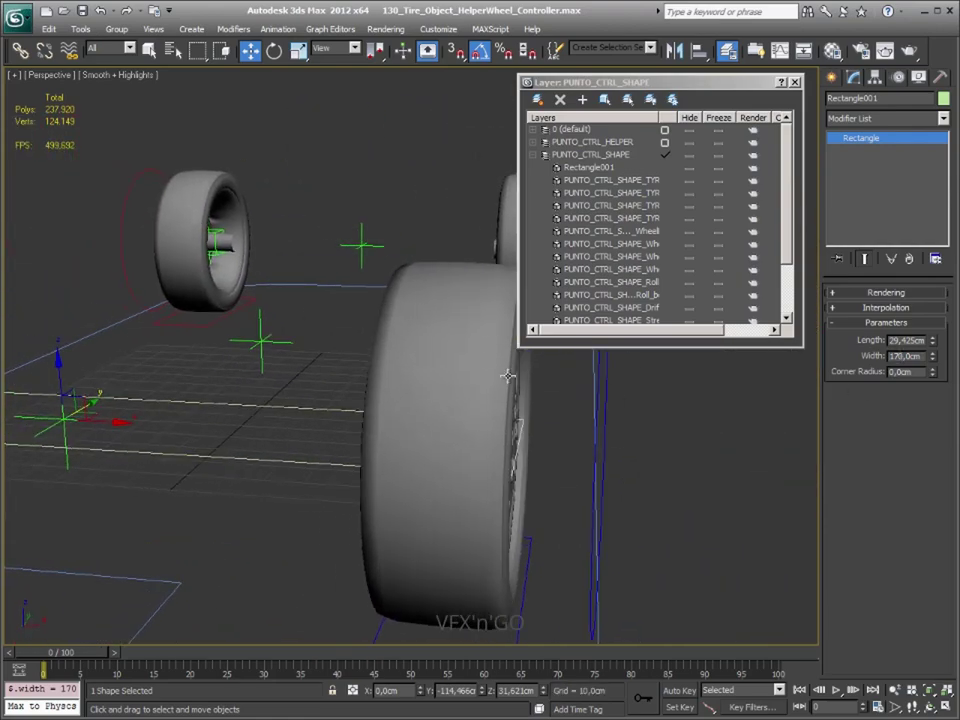
mouse_move(508, 376)
middle_down()
mouse_move(390, 392)
mouse_move(266, 392)
mouse_move(425, 391)
mouse_move(347, 390)
middle_up()
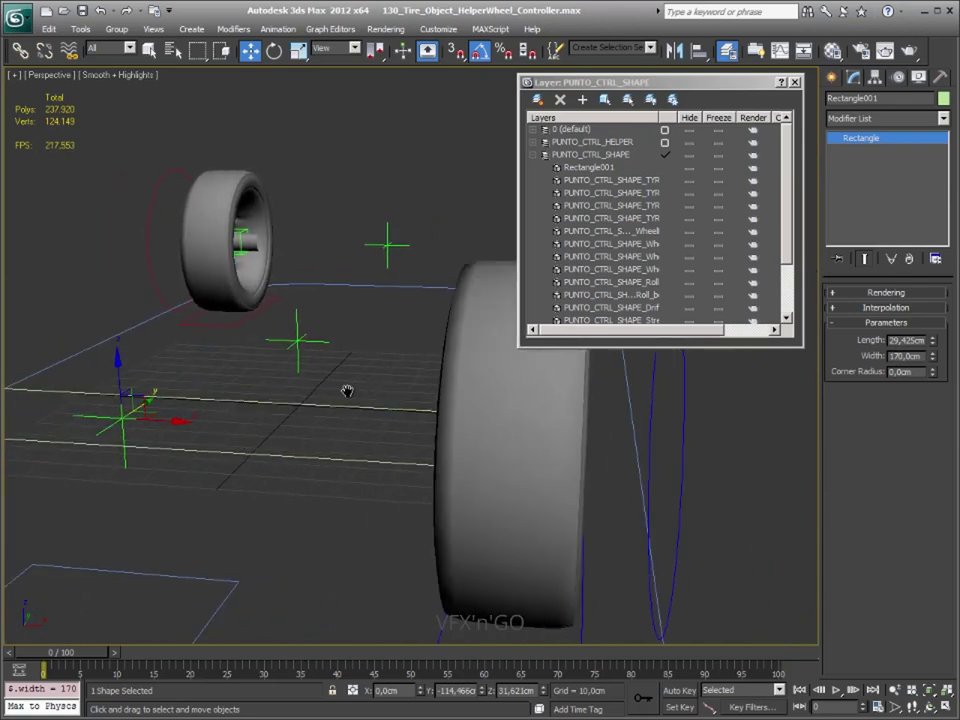
double_click(893, 355)
text(180)
key(Return)
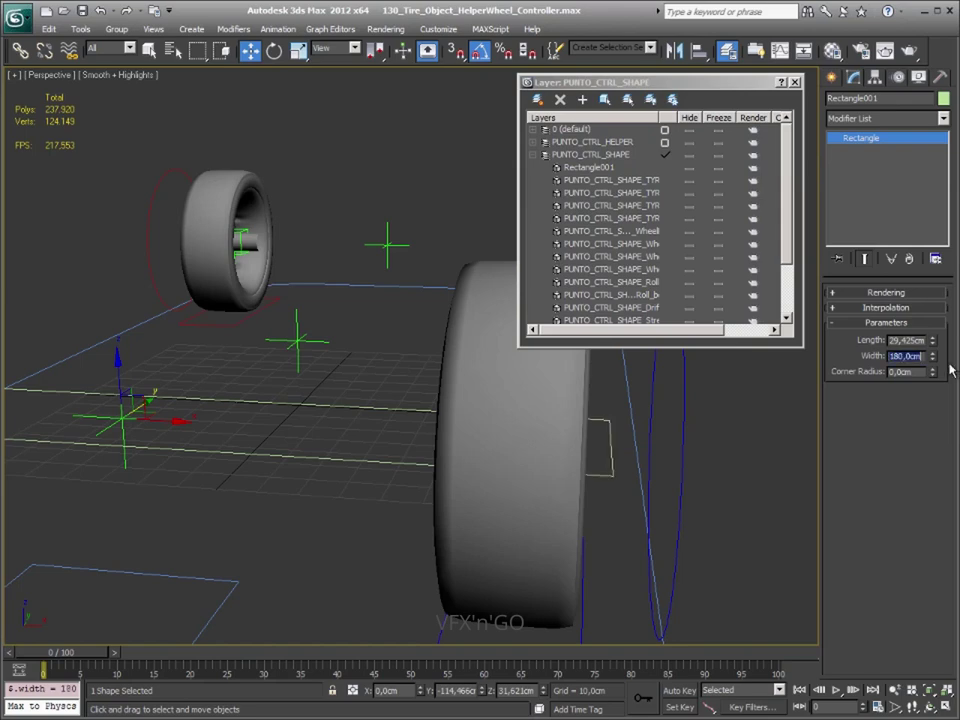
click(893, 356)
double_click(893, 356)
text(175)
key(Return)
Set the rectangle's length to 30 cm and zoom out to see both wheels
alt+middle_drag(457, 474, 375, 478)
mouse_move(350, 482)
alt+middle_down()
mouse_move(291, 476)
mouse_move(392, 474)
alt+middle_up()
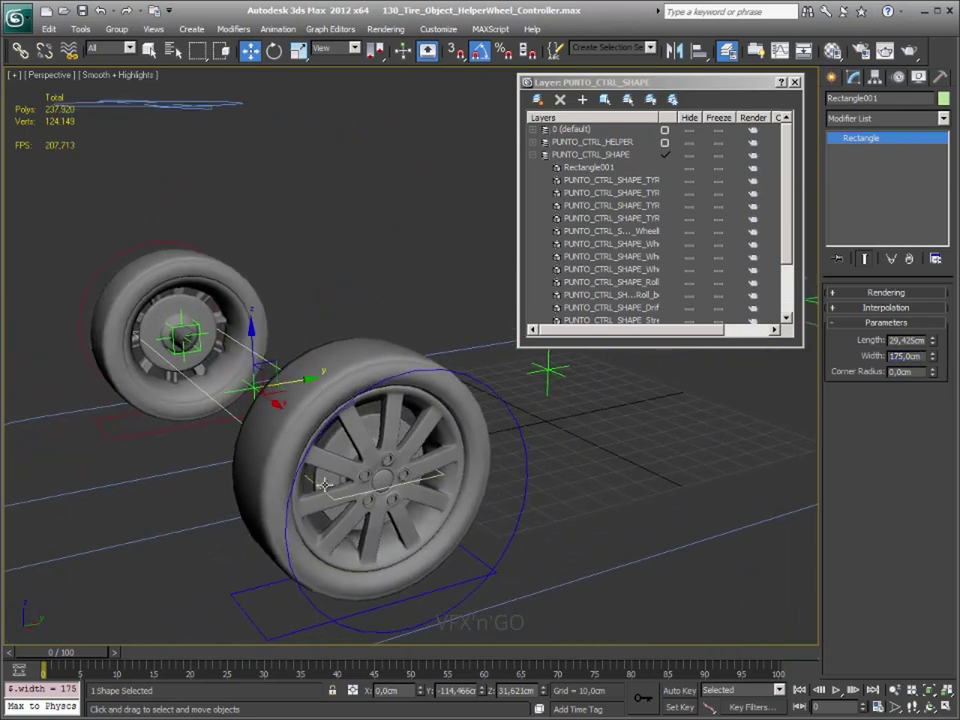
double_click(889, 340)
text(30)
key(Return)
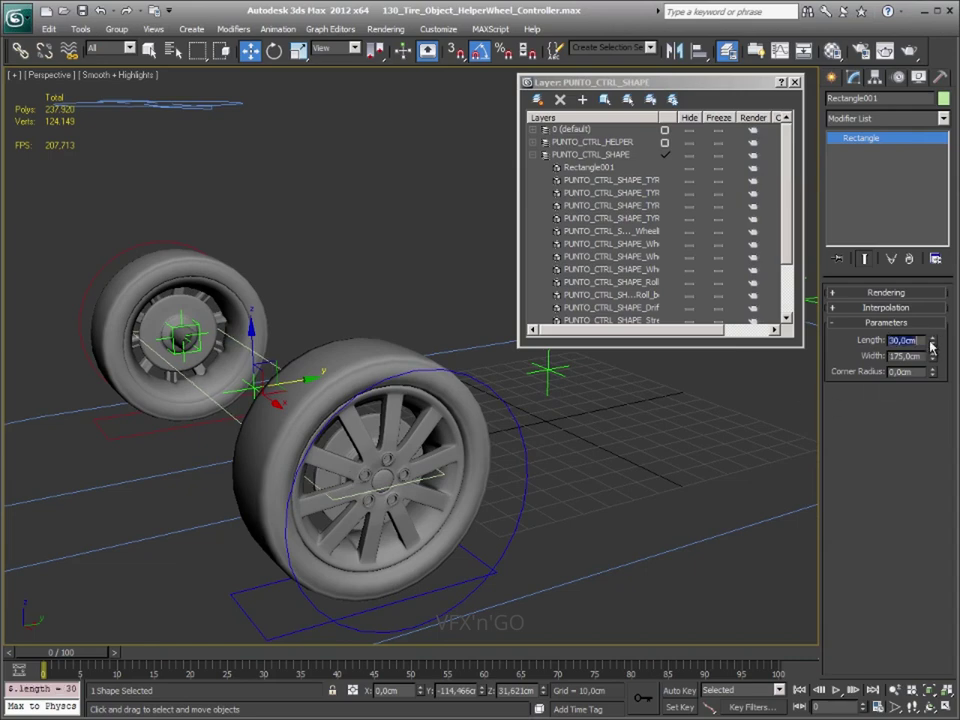
mouse_move(729, 503)
alt+middle_down()
mouse_move(676, 495)
mouse_move(744, 510)
mouse_move(754, 525)
mouse_move(334, 439)
mouse_move(347, 471)
alt+middle_up()
scroll(347, 471, down, 3)
scroll(381, 459, down, 1)
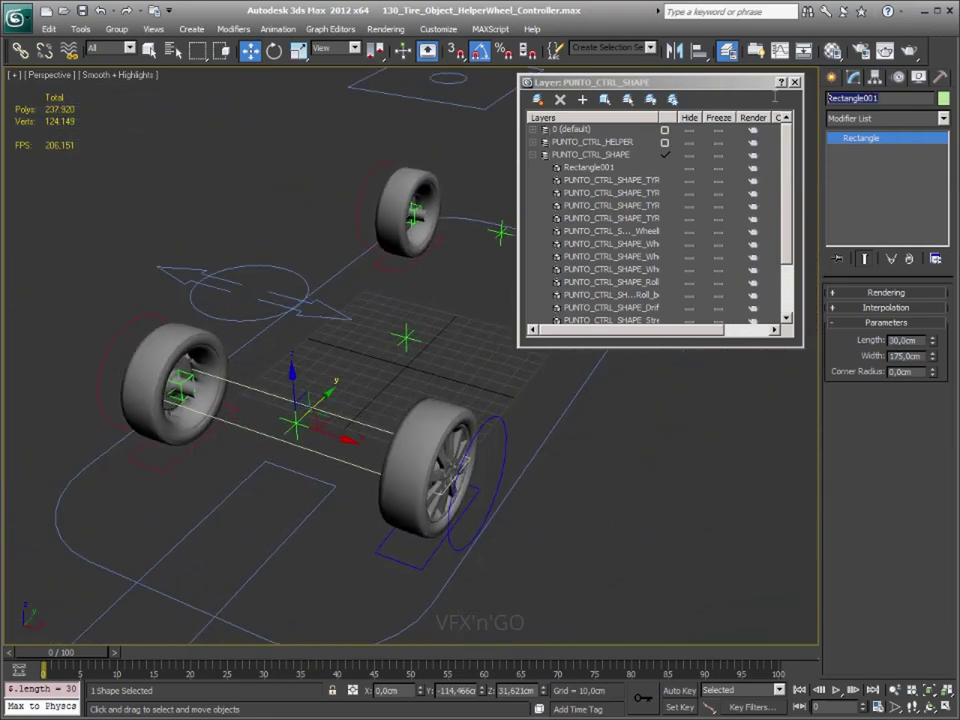
Name the rectangle PUNTO_CTRL_SHAPE_AXLE_Front and open its object colour swatch
text(PUNTO_CTRL_SHAPE_AXLE_)
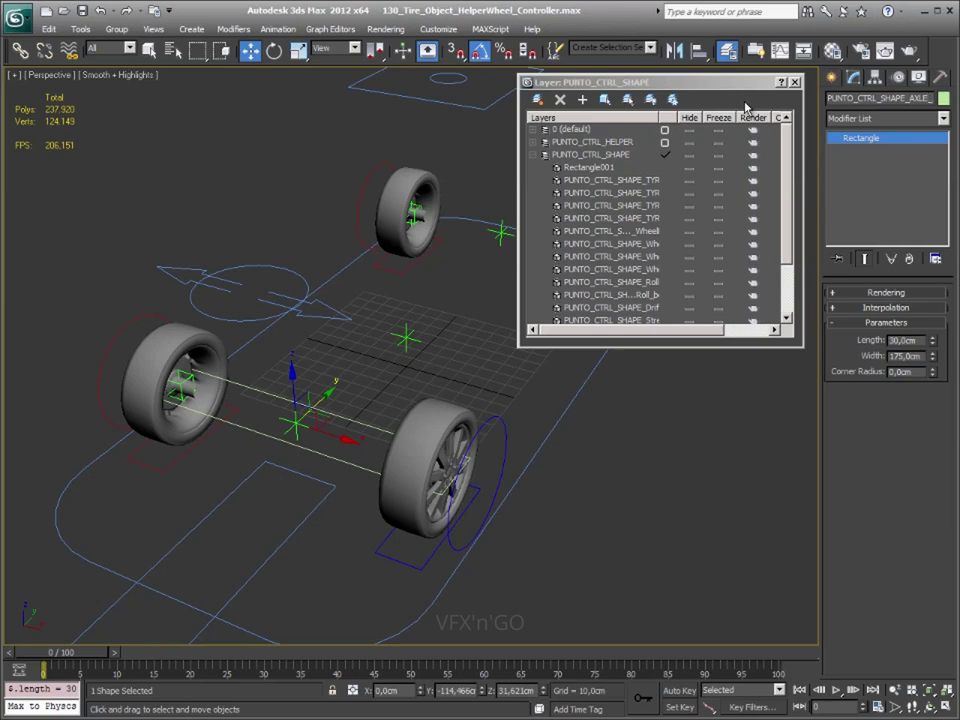
text(Fro)
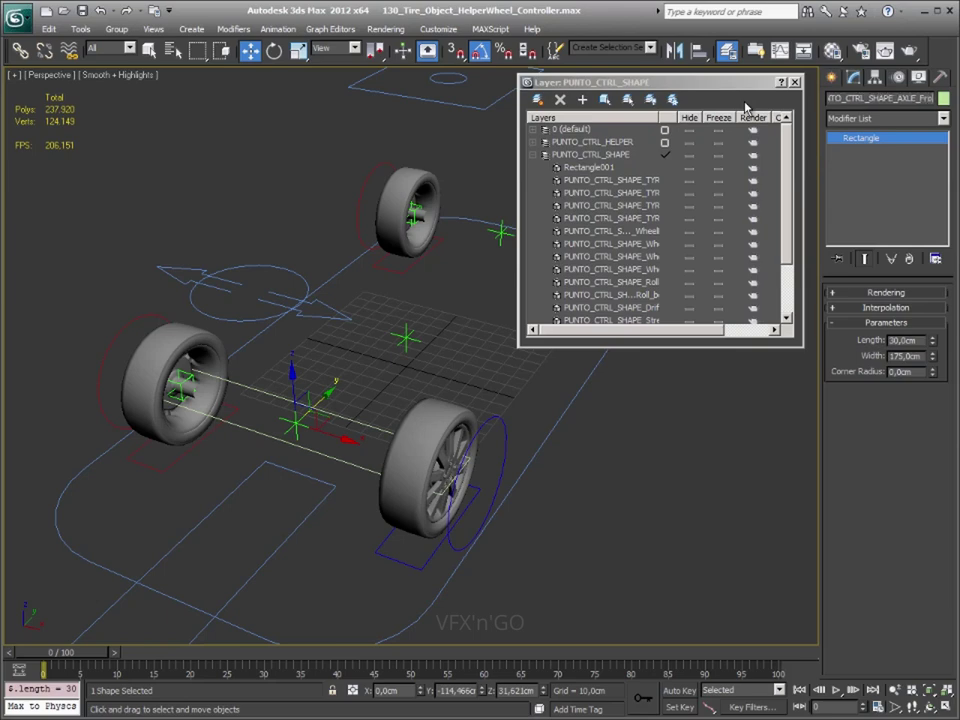
text(nt)
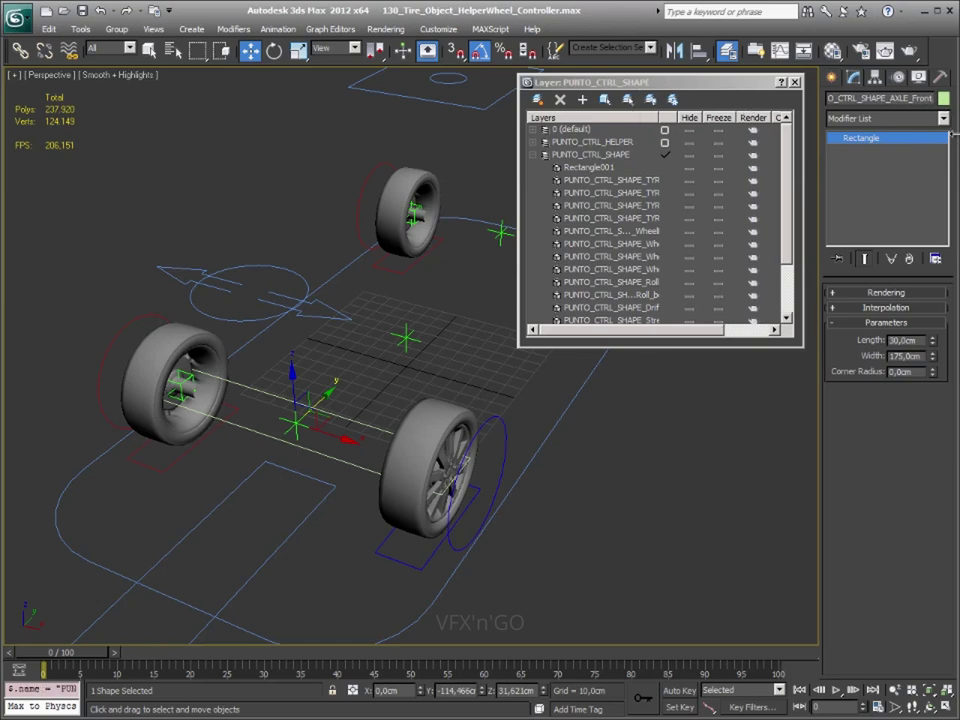
click(943, 99)
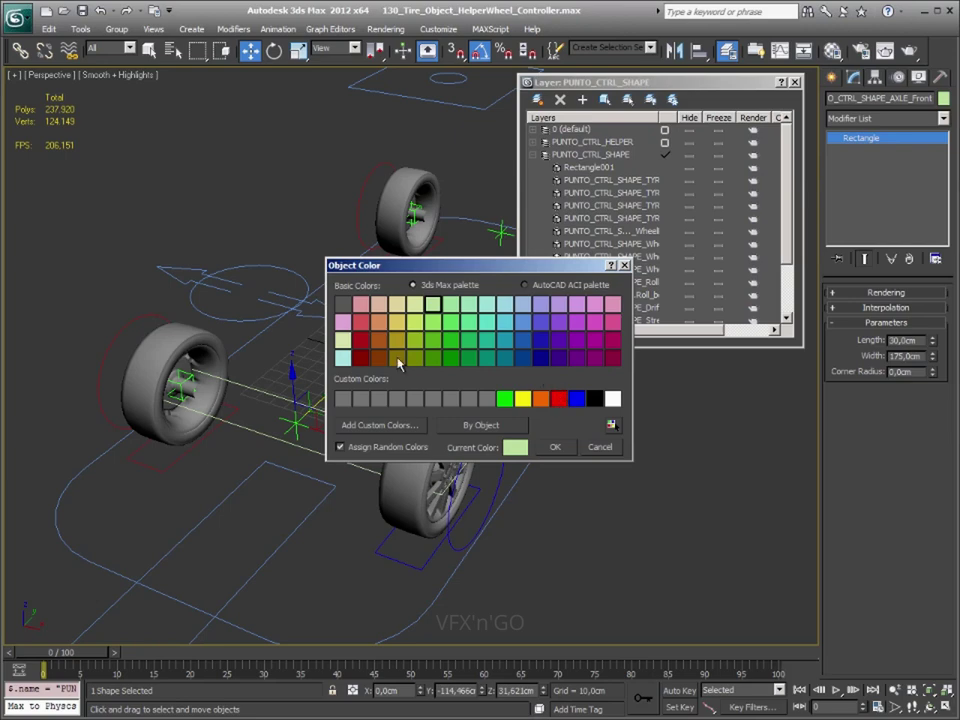
Give the axle rectangle a preset blue, then compare it with the root control's colour values
click(523, 341)
click(555, 447)
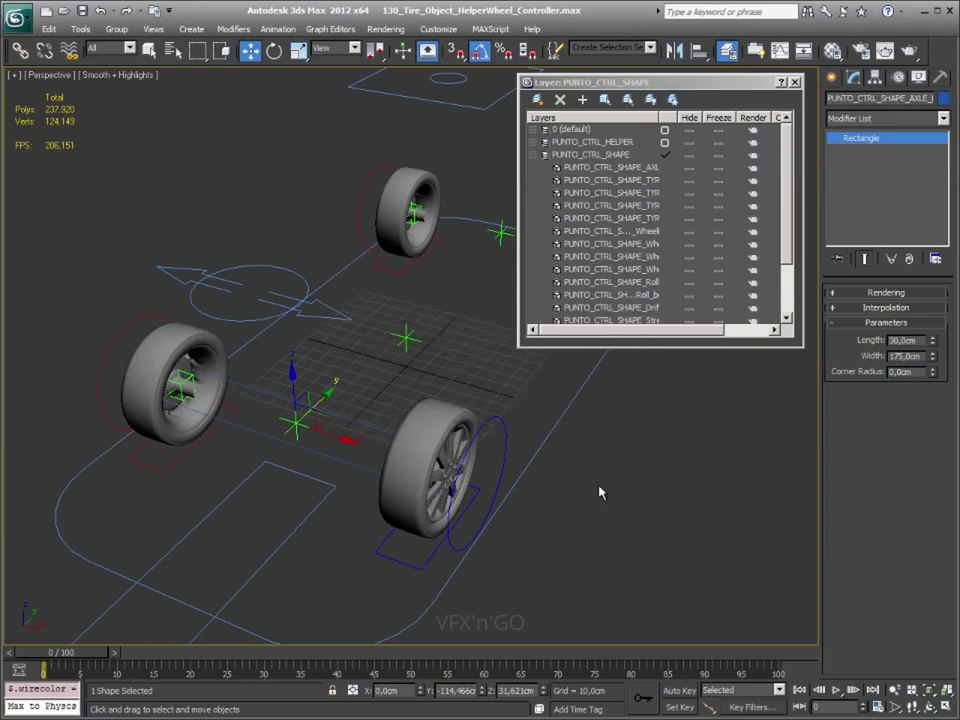
drag(600, 433, 569, 409)
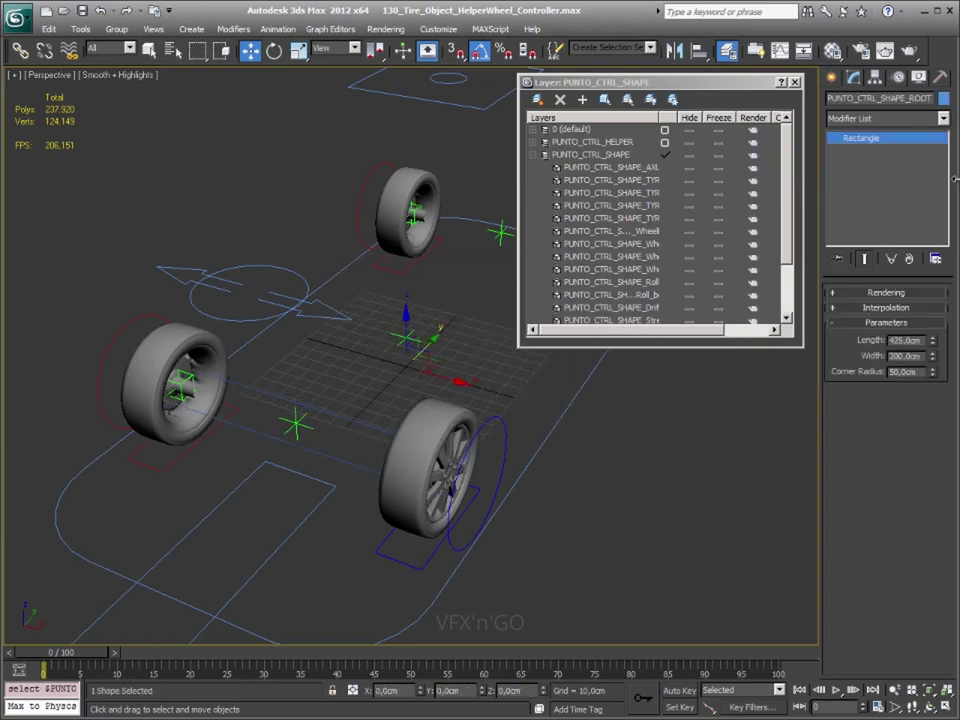
click(945, 99)
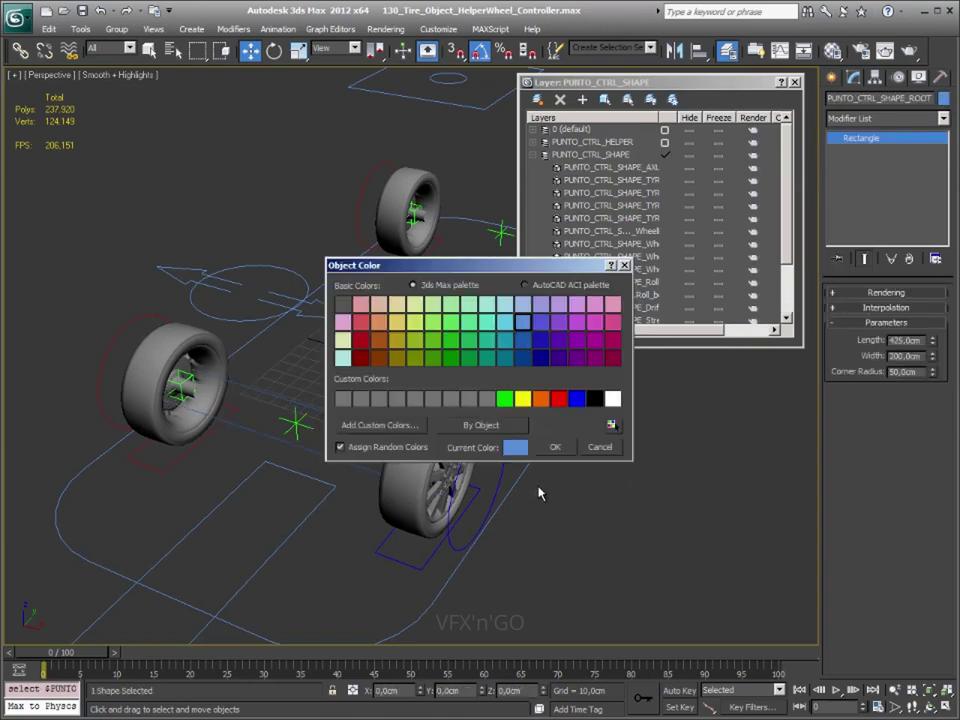
click(555, 447)
click(372, 427)
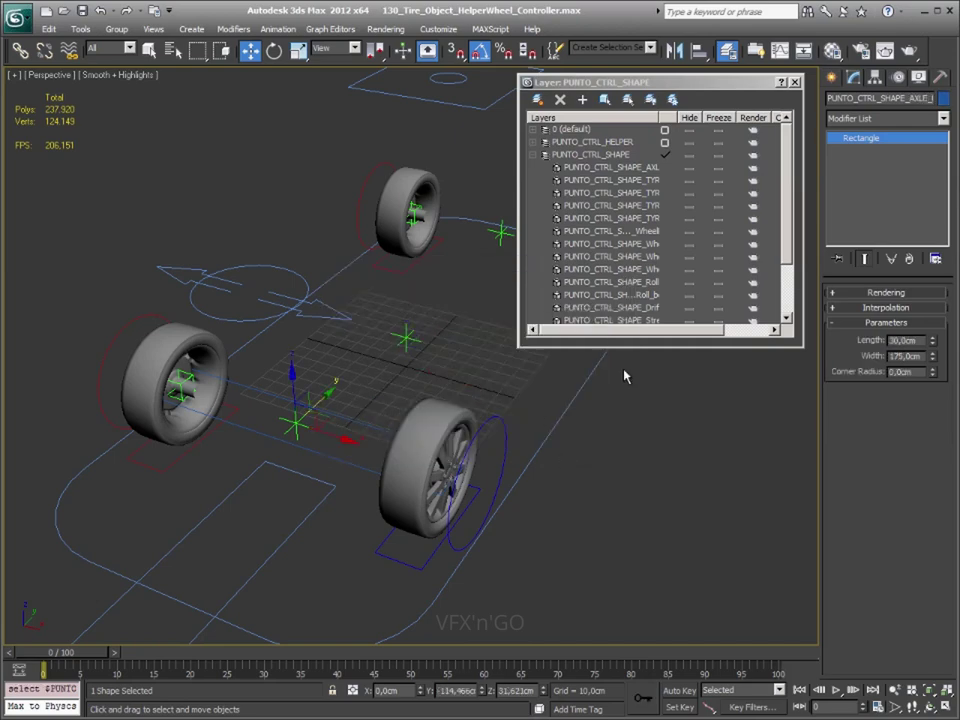
click(946, 97)
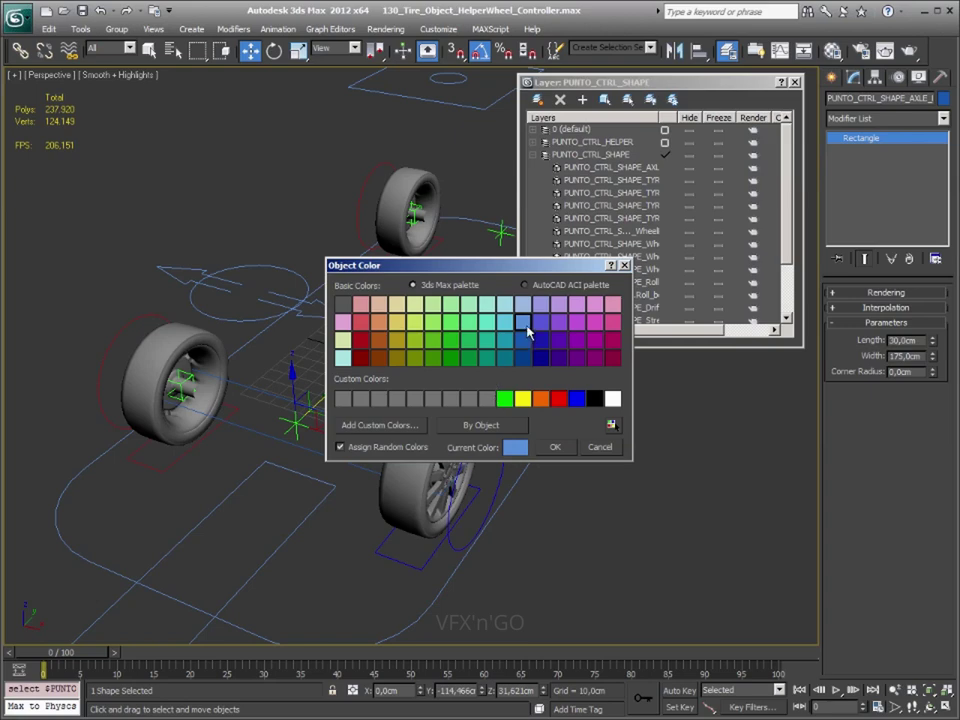
click(516, 448)
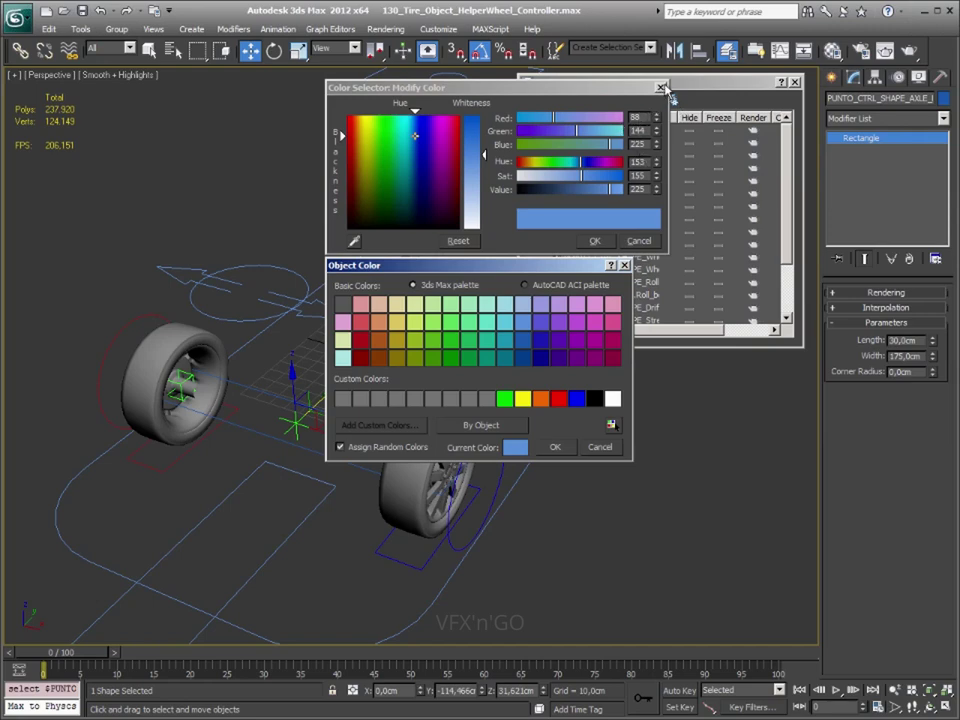
click(661, 88)
Define custom colour R88 G114 B225 and apply it to the front axle rectangle
click(488, 399)
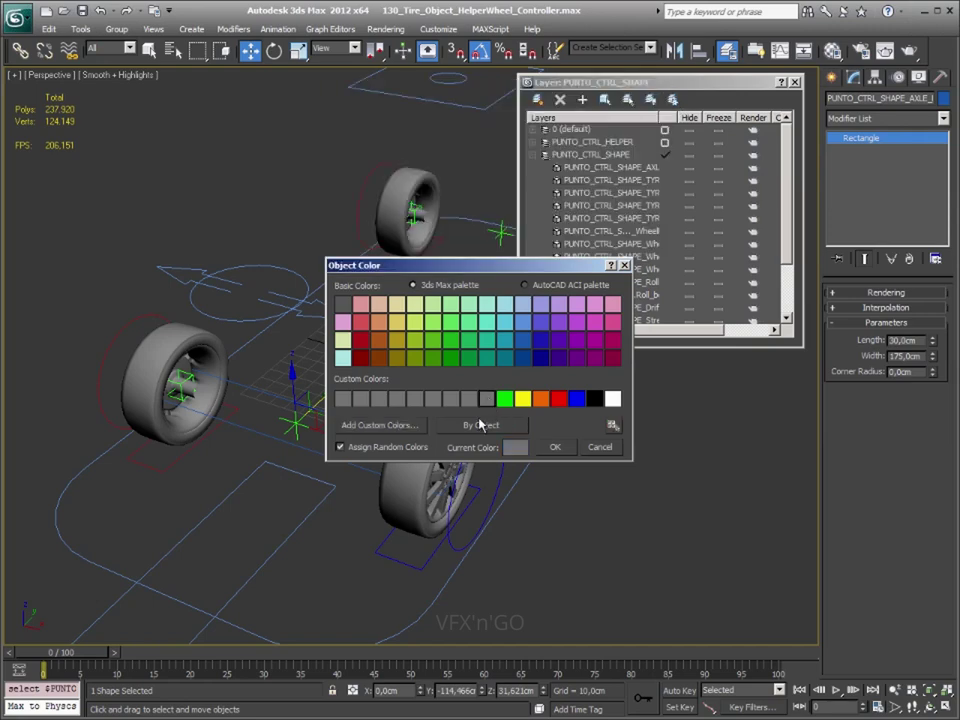
click(410, 426)
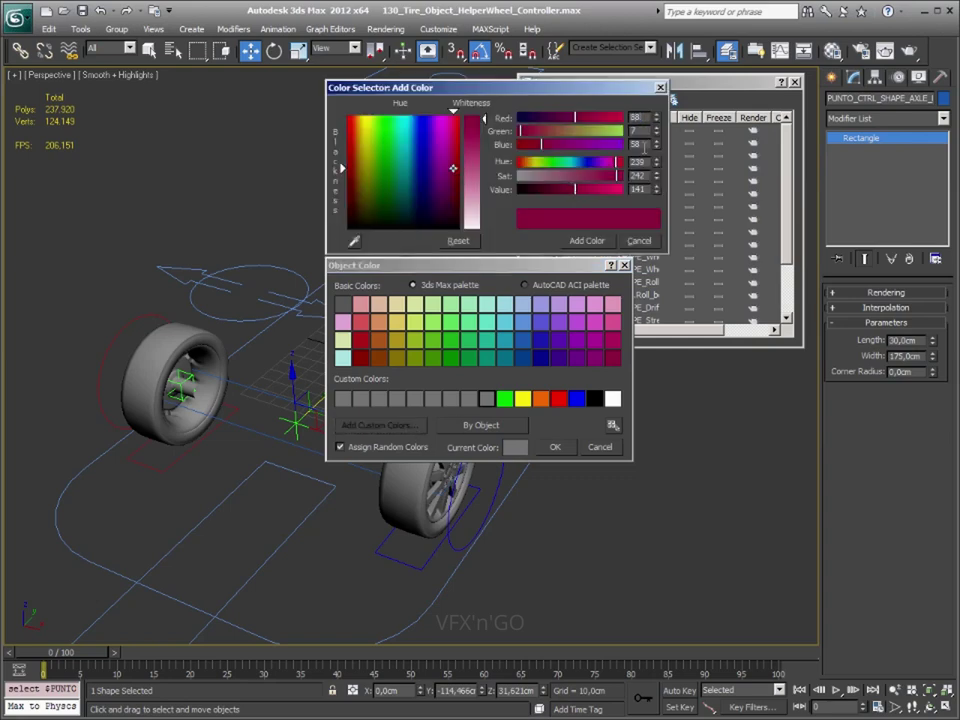
drag(453, 168, 448, 193)
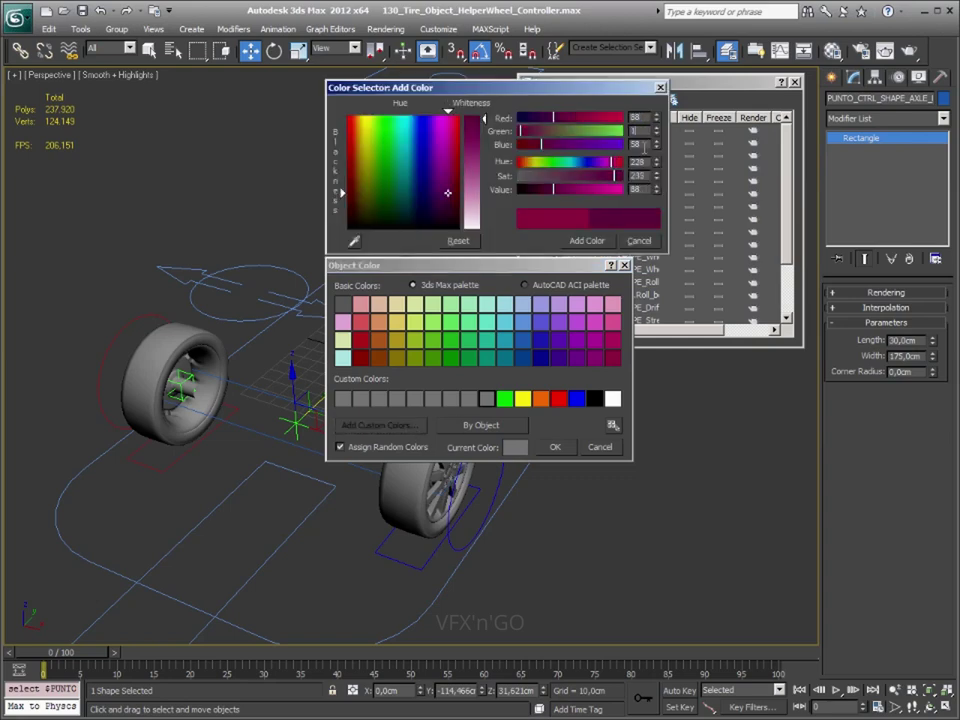
text(14)
key(Tab)
text(225)
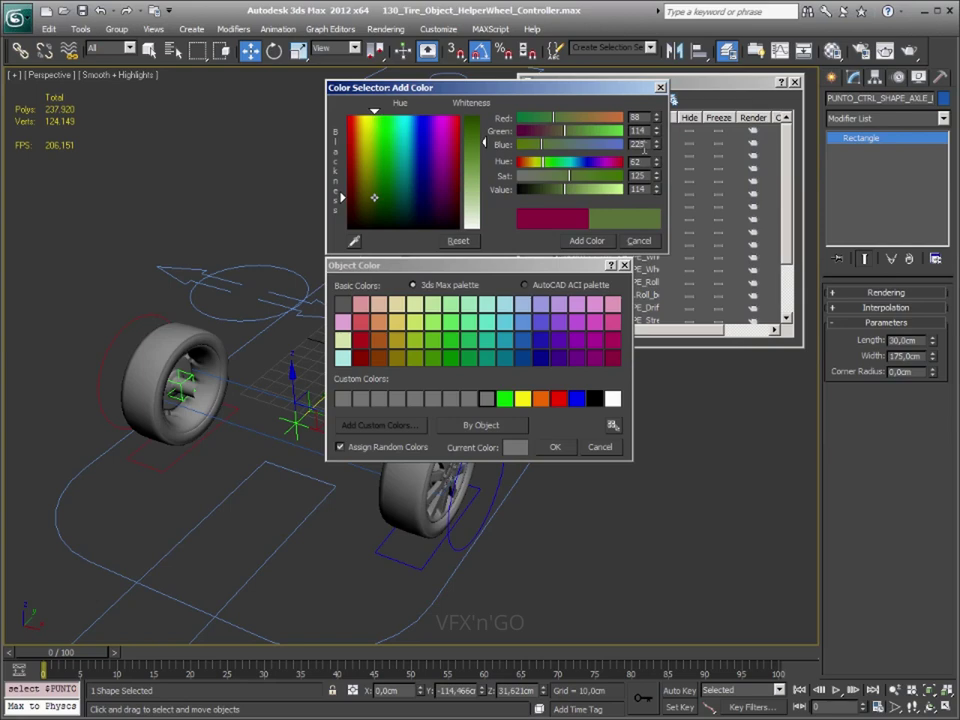
key(Tab)
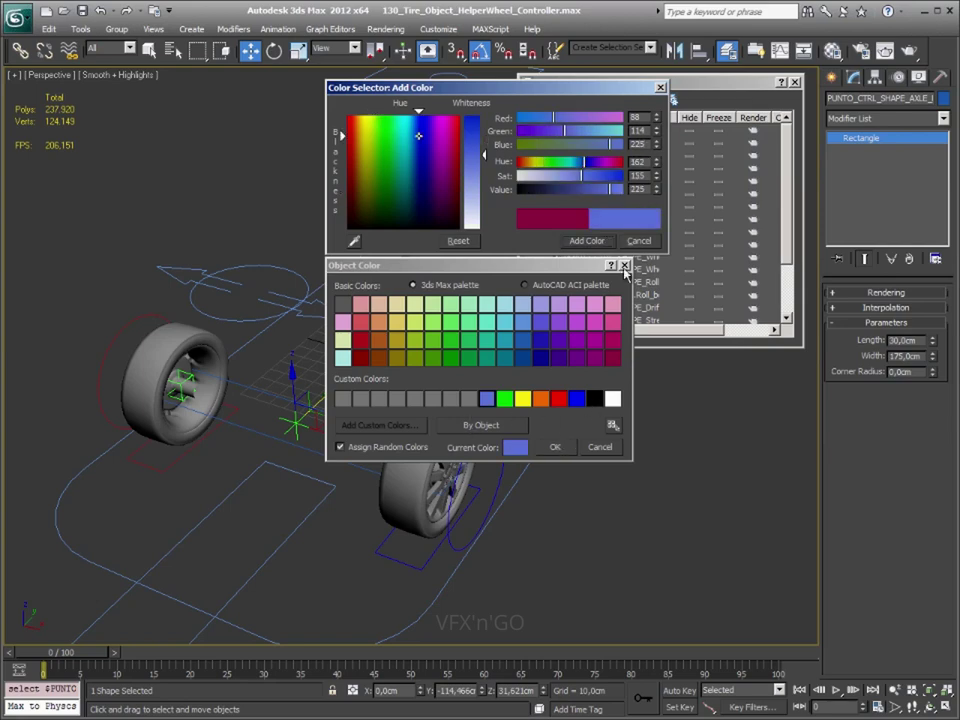
click(598, 241)
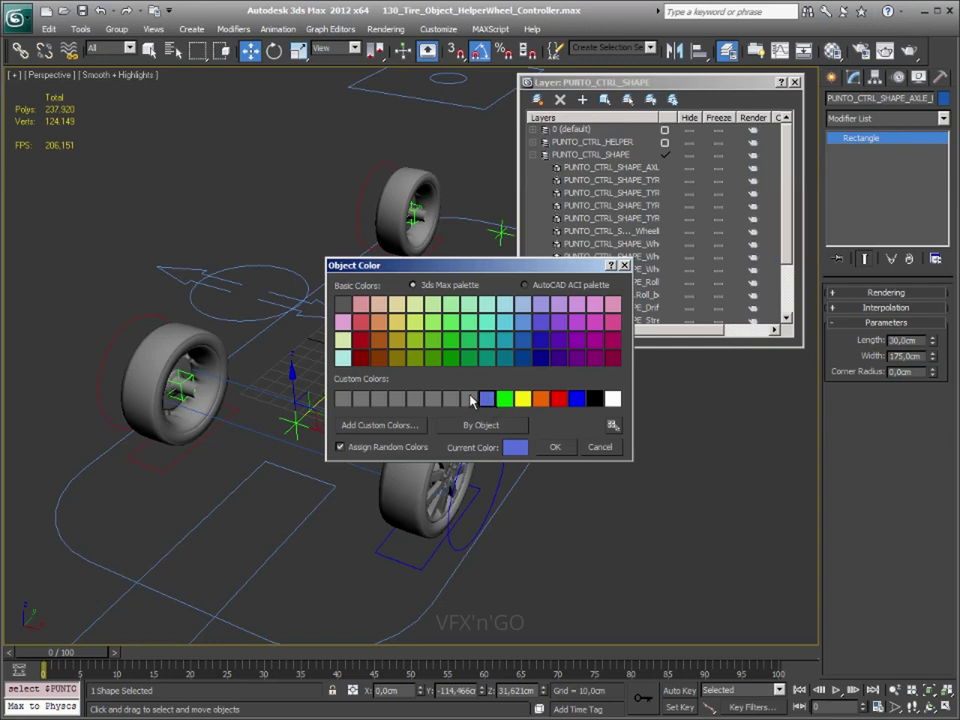
click(469, 398)
click(494, 401)
click(555, 447)
Clone the front axle rectangle toward the rear axle and name the copy for the rear
click(603, 521)
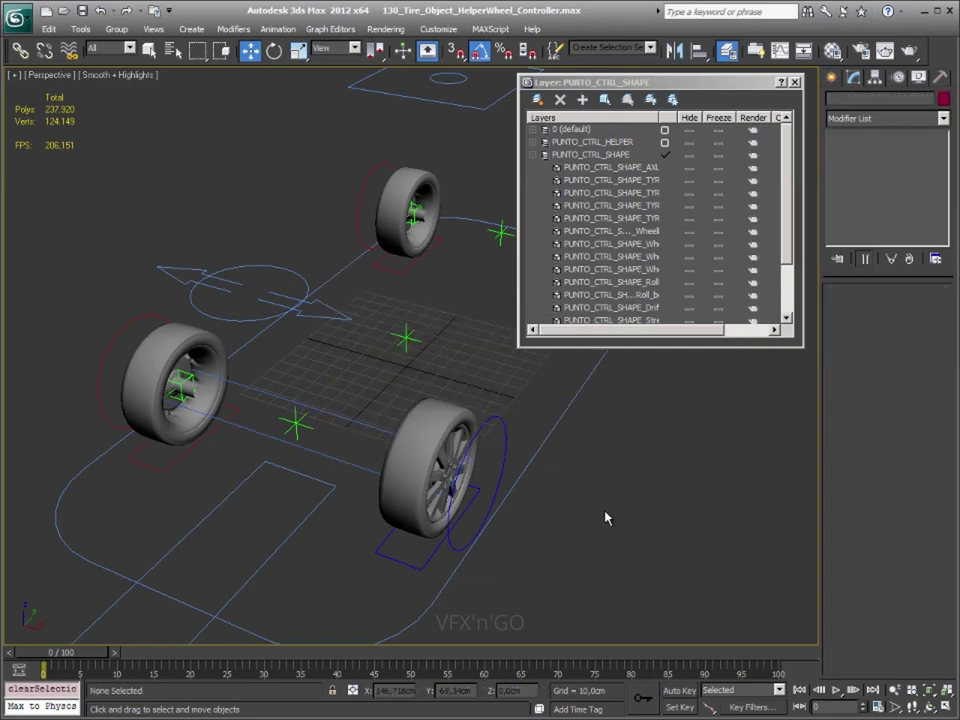
alt+middle_drag(499, 444, 416, 486)
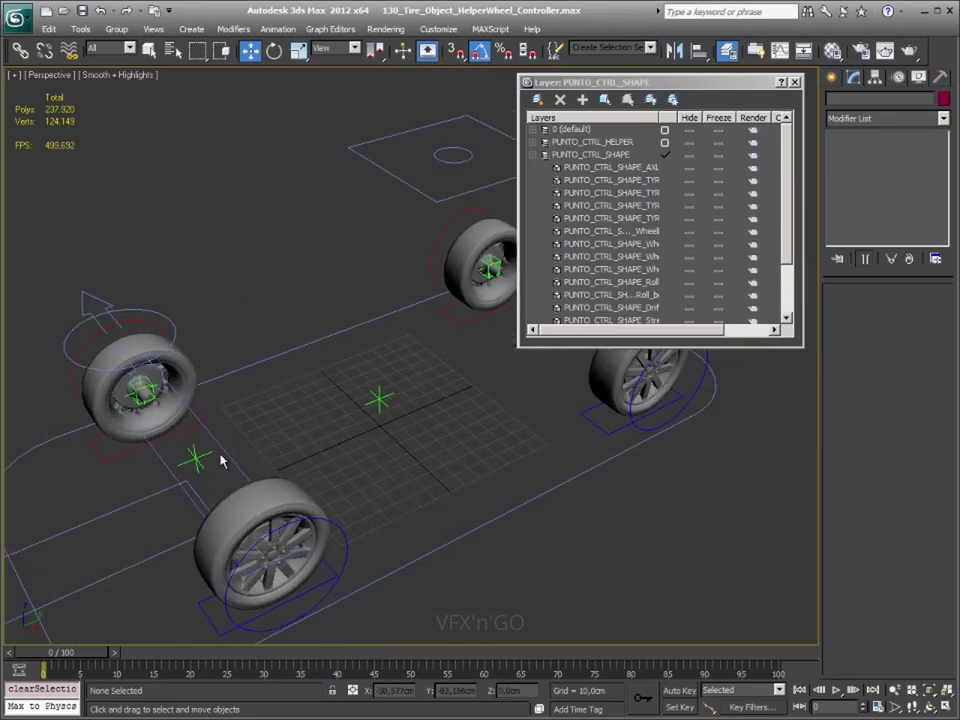
click(212, 460)
alt+middle_drag(212, 460, 279, 486)
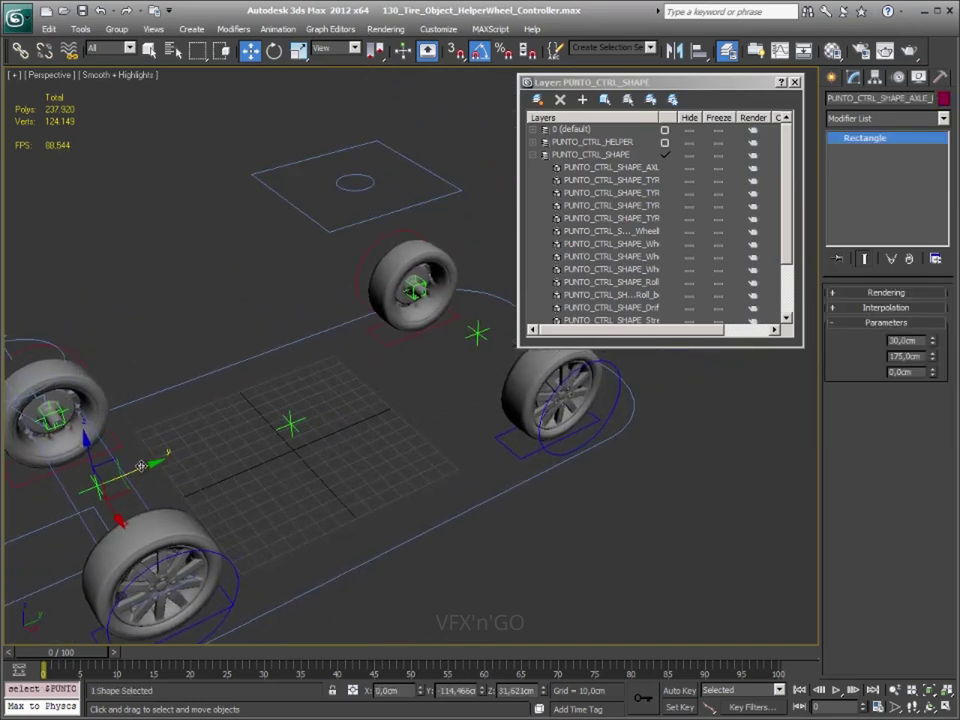
shift+drag(144, 462, 589, 413)
text(Rear)
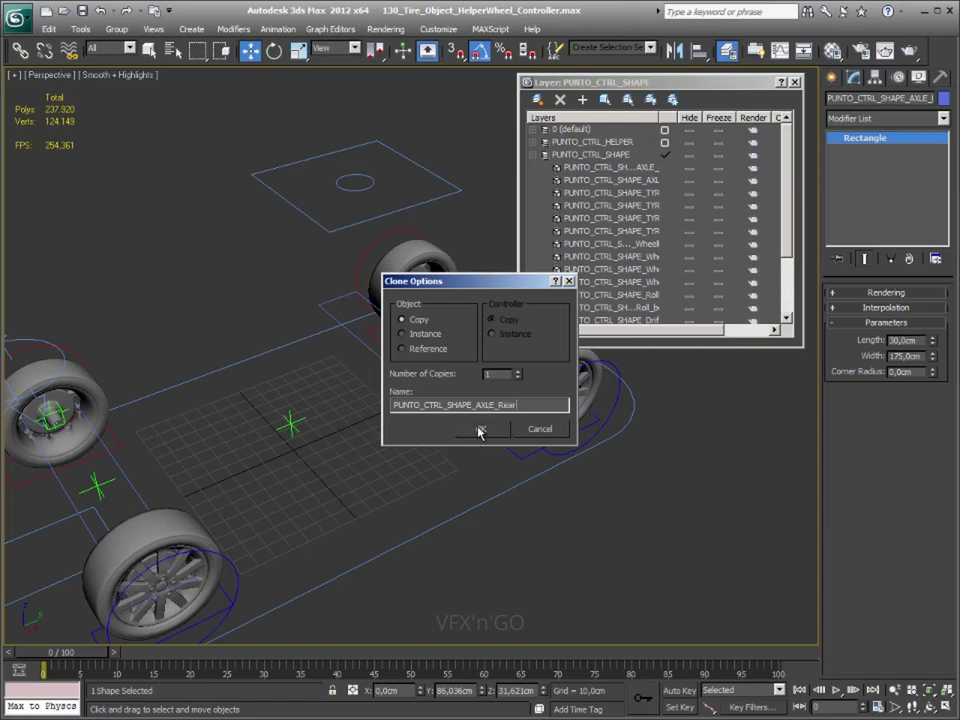
click(479, 432)
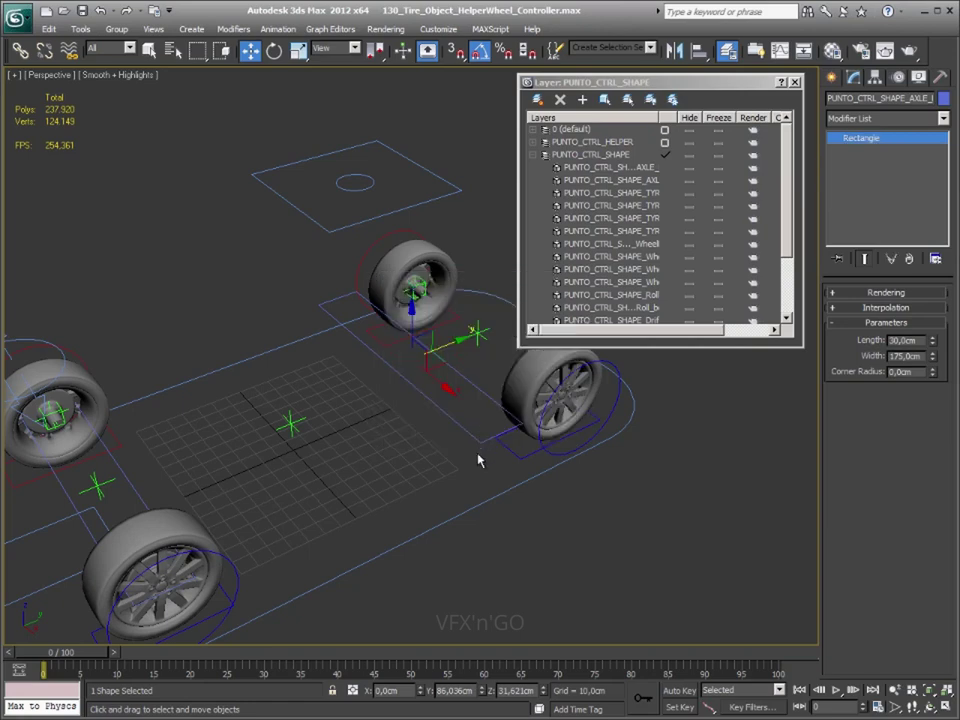
middle_drag(478, 456, 367, 494)
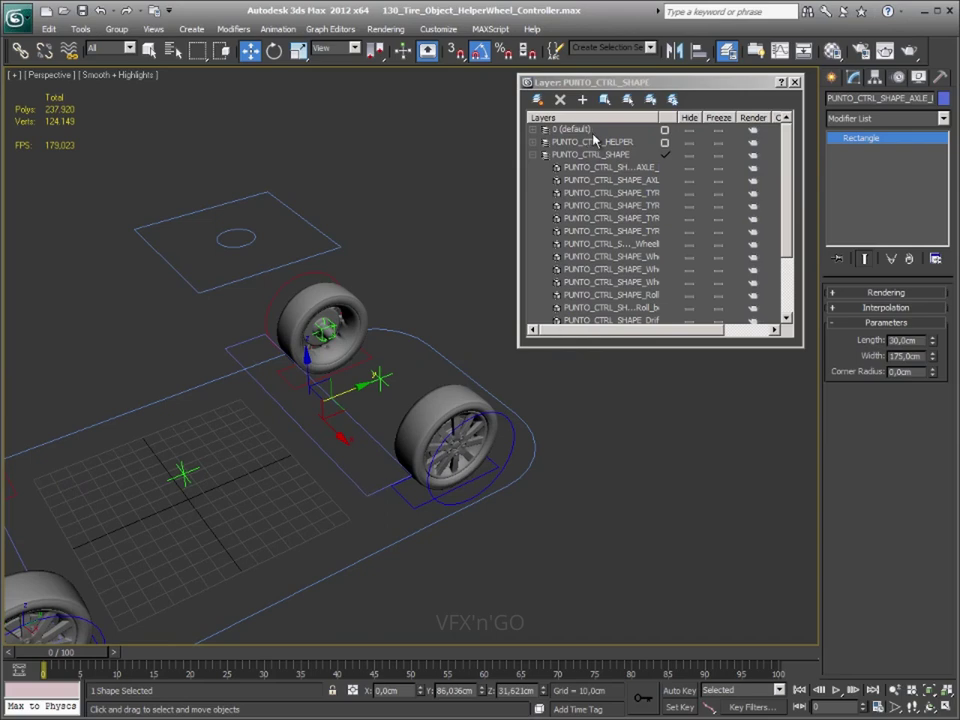
Align the copy's pivot position (X, Y, Z) to the rear wheel helper's pivot
click(700, 50)
click(388, 387)
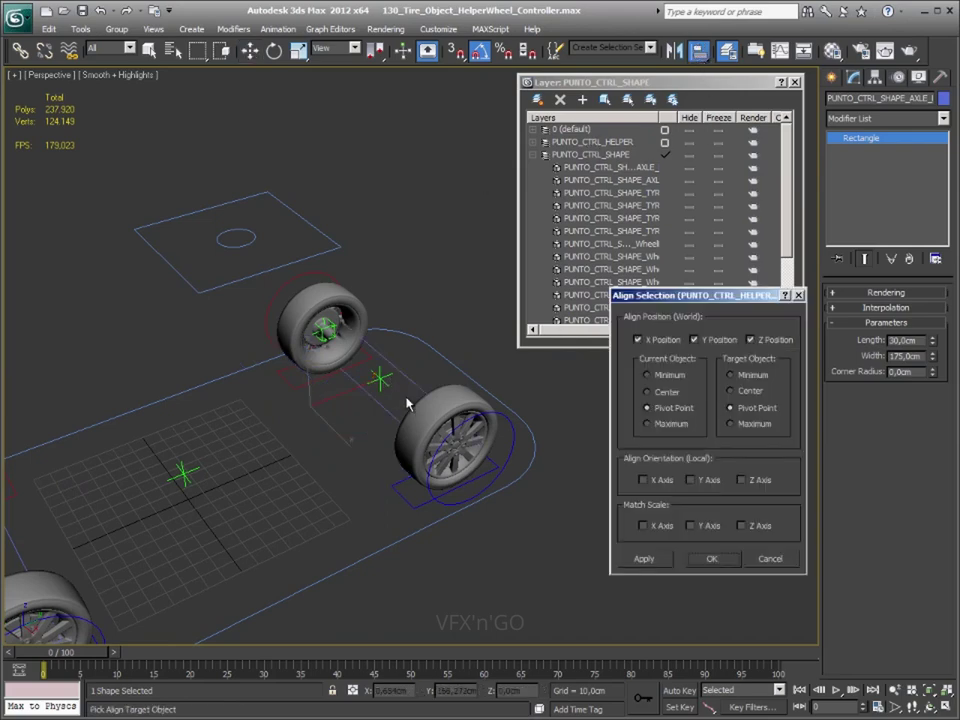
click(647, 560)
mouse_move(621, 563)
alt+middle_down()
mouse_move(522, 548)
mouse_move(597, 480)
mouse_move(354, 496)
alt+middle_up()
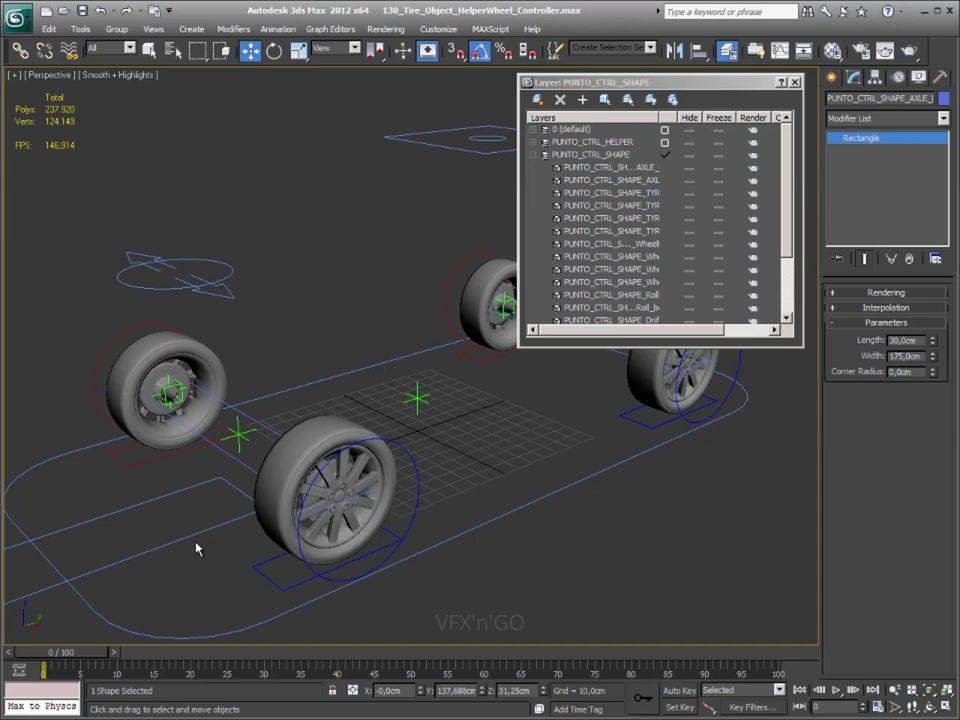
middle_drag(196, 548, 287, 521)
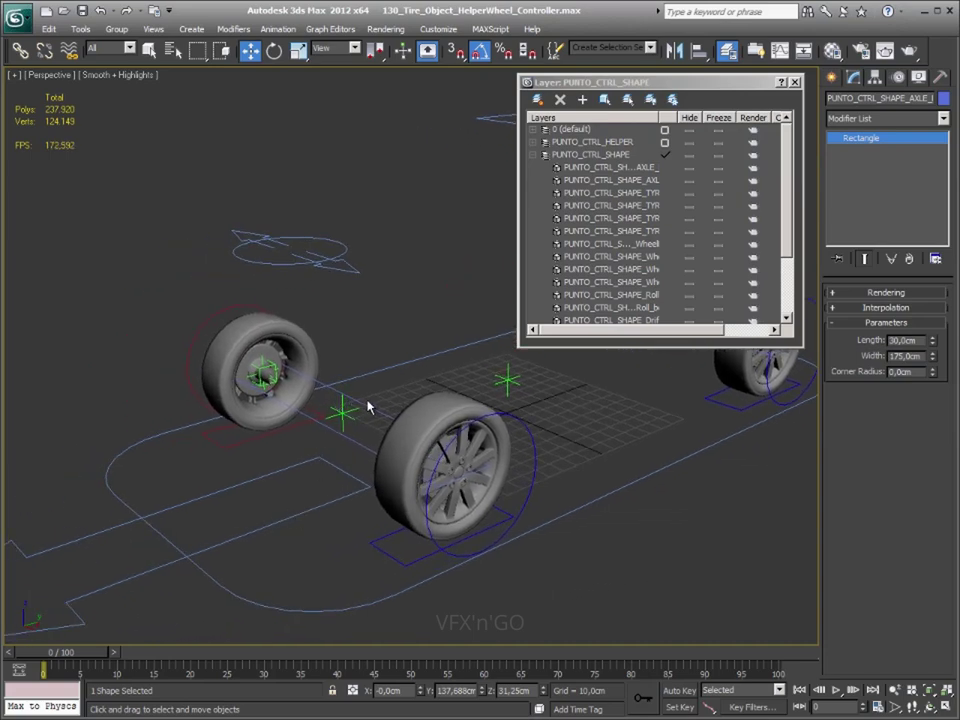
middle_drag(114, 579, 288, 506)
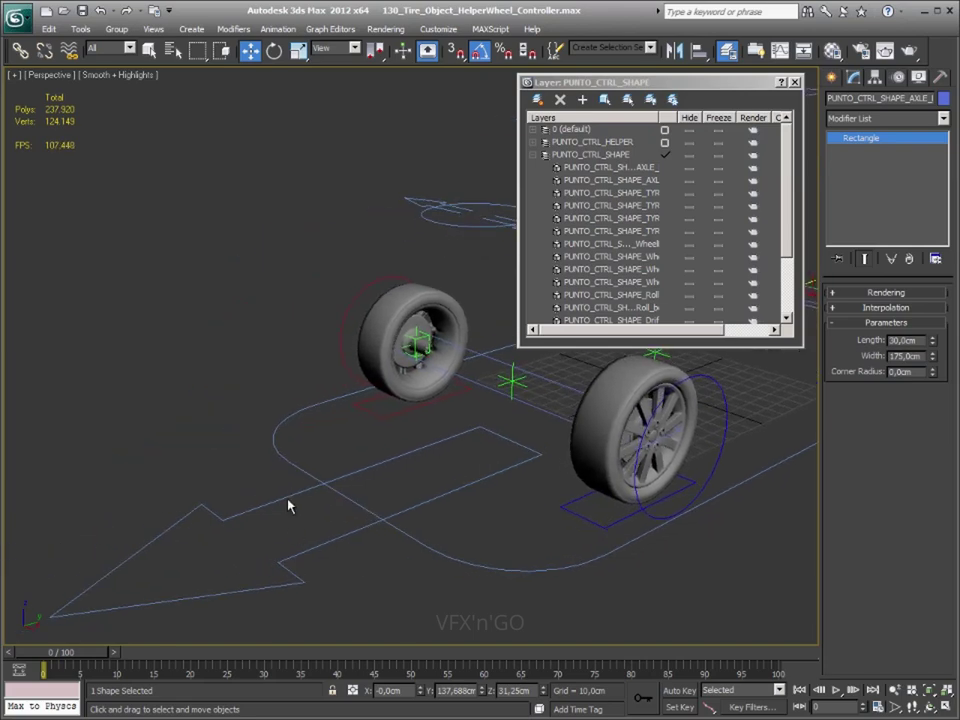
Copy the arrow control shape and rotate it 90° about X to stand upright
click(301, 581)
scroll(323, 566, down, 5)
scroll(323, 566, up, 2)
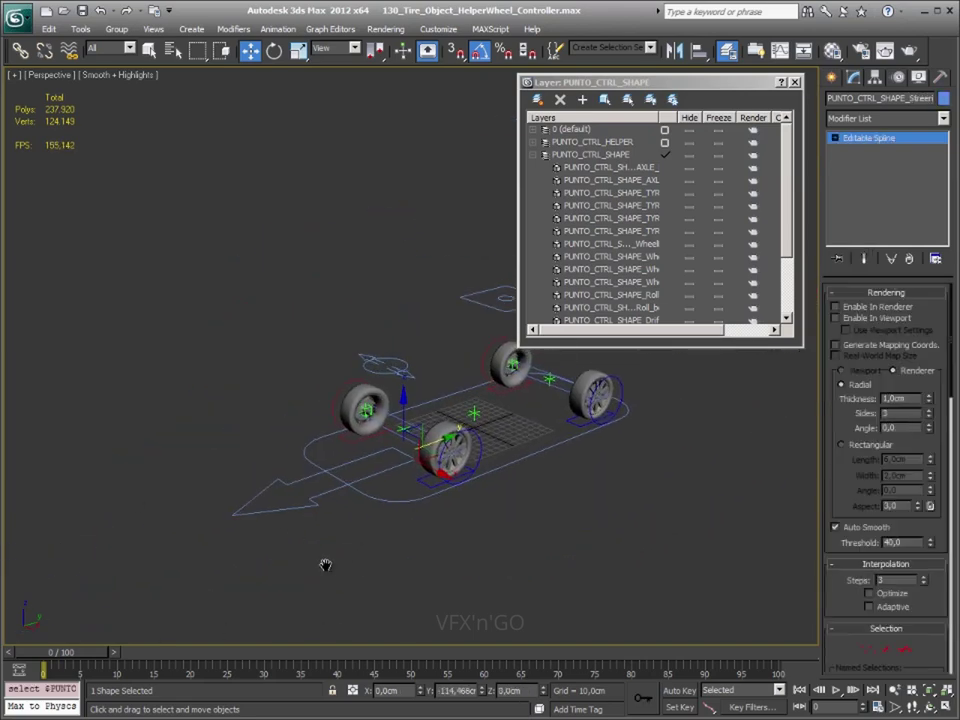
shift+drag(438, 437, 268, 499)
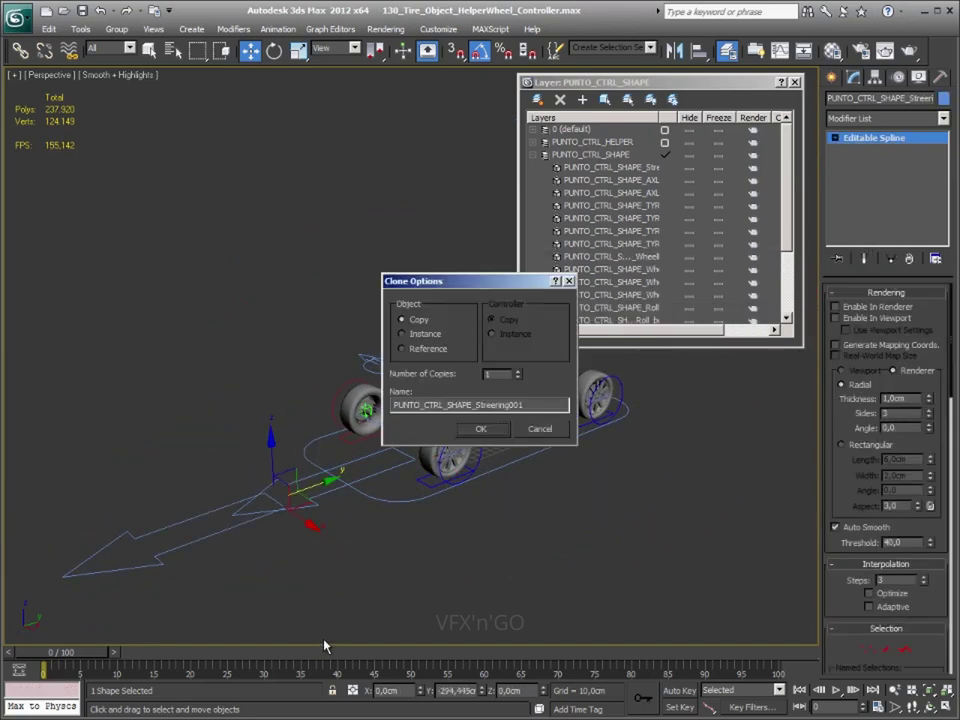
click(480, 429)
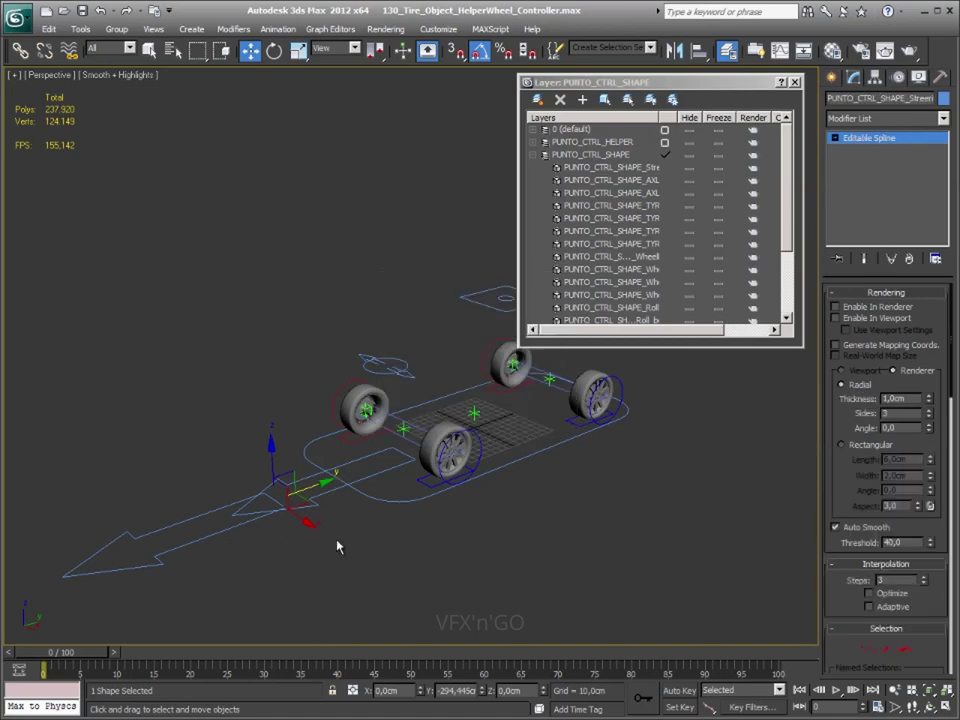
middle_drag(336, 541, 332, 554)
key(e)
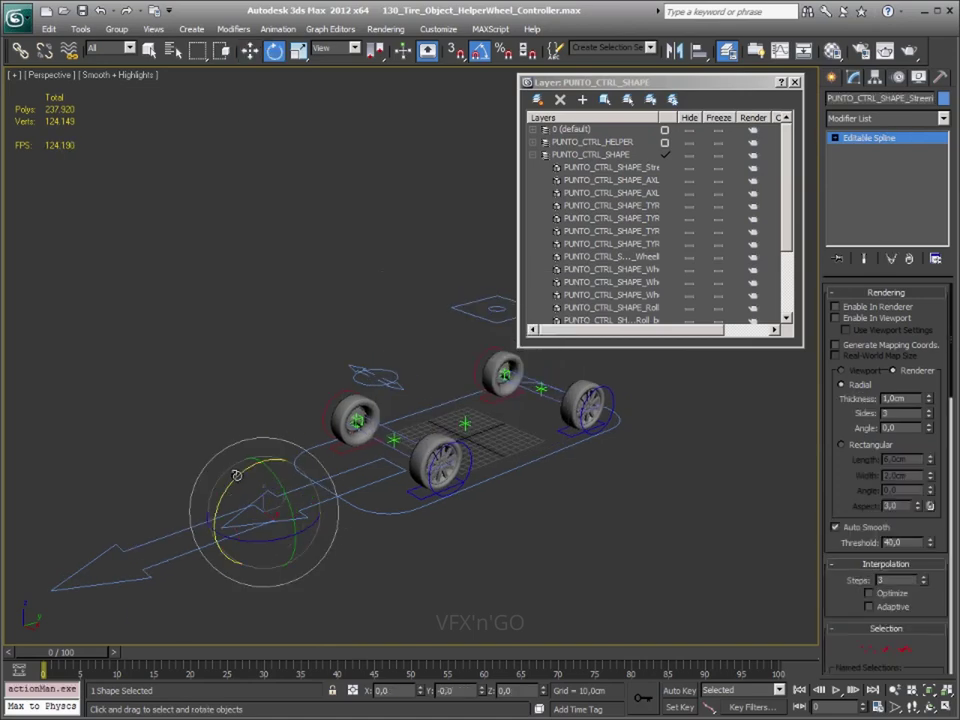
mouse_move(216, 494)
mouse_down()
mouse_move(221, 548)
mouse_move(337, 548)
mouse_up()
scroll(407, 521, up, 3)
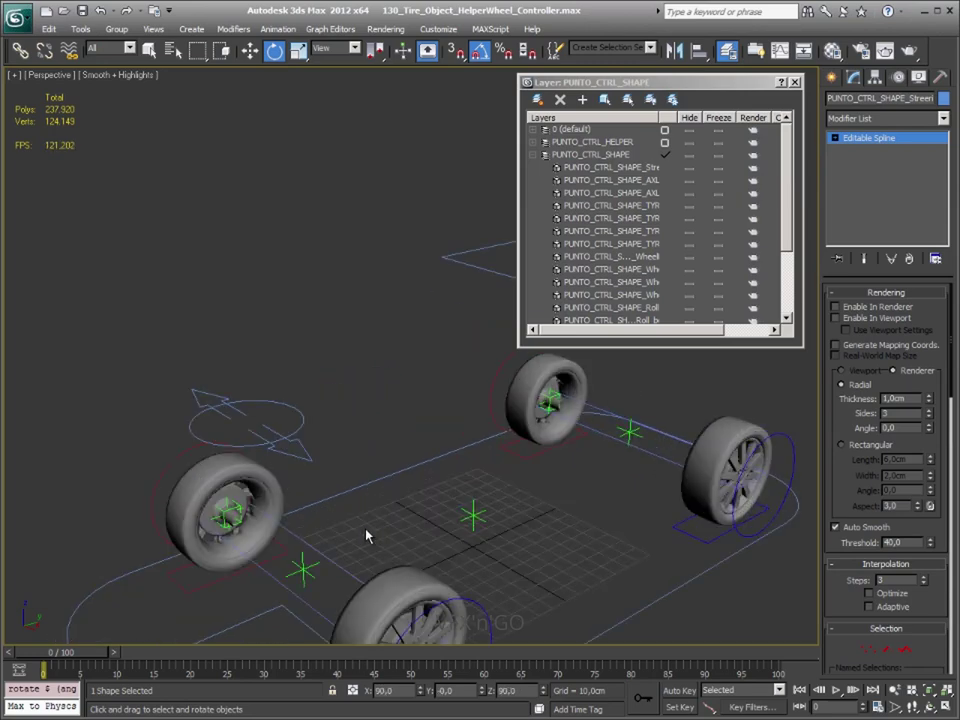
scroll(405, 480, up, 3)
scroll(402, 444, up, 1)
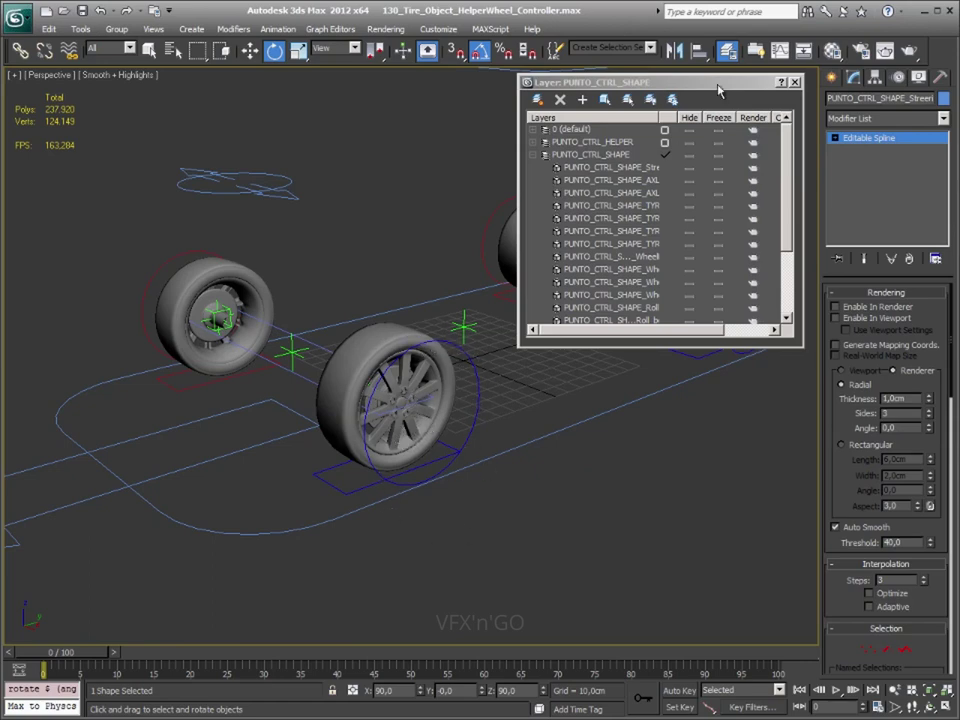
Align the arrow pivot-to-pivot to the front wheel's blue circle, then shift it outward along X by about 23.9
click(700, 50)
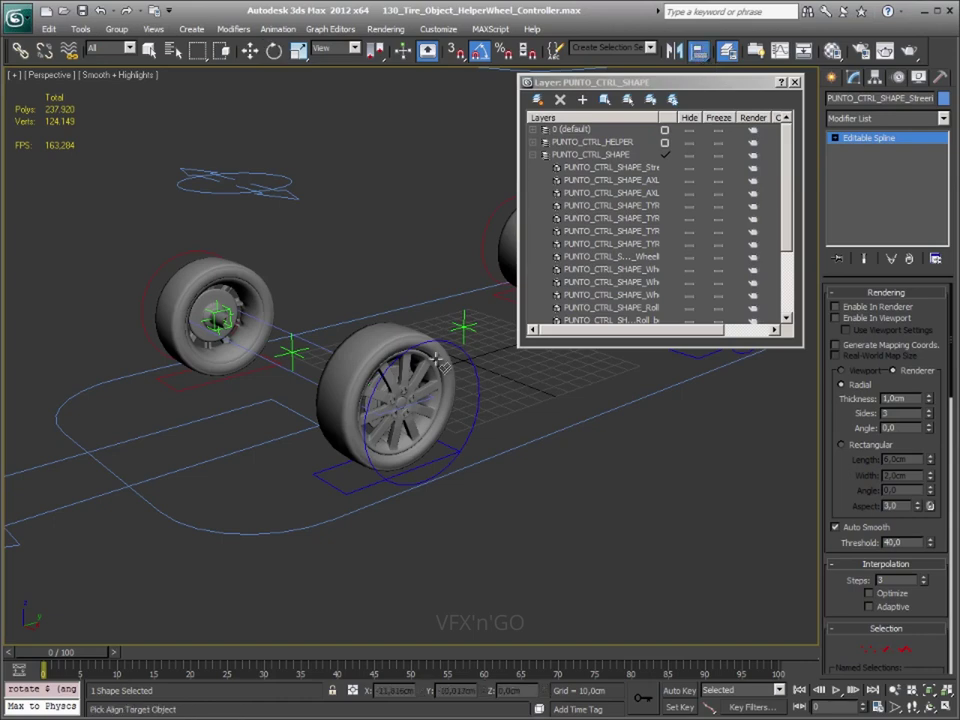
click(306, 360)
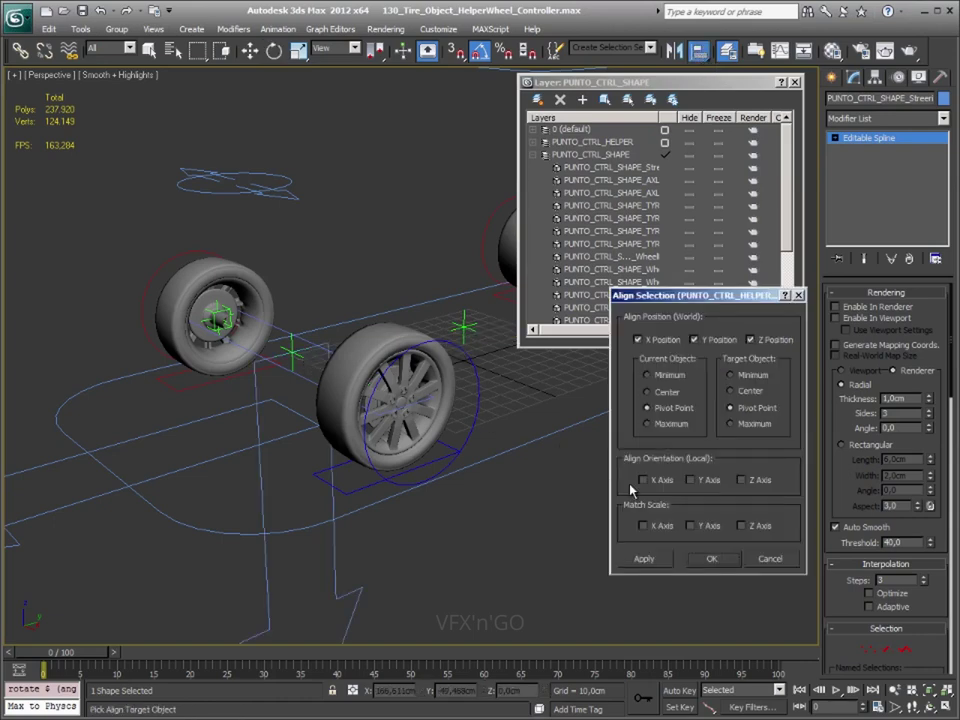
click(729, 558)
alt+middle_drag(550, 522, 263, 378)
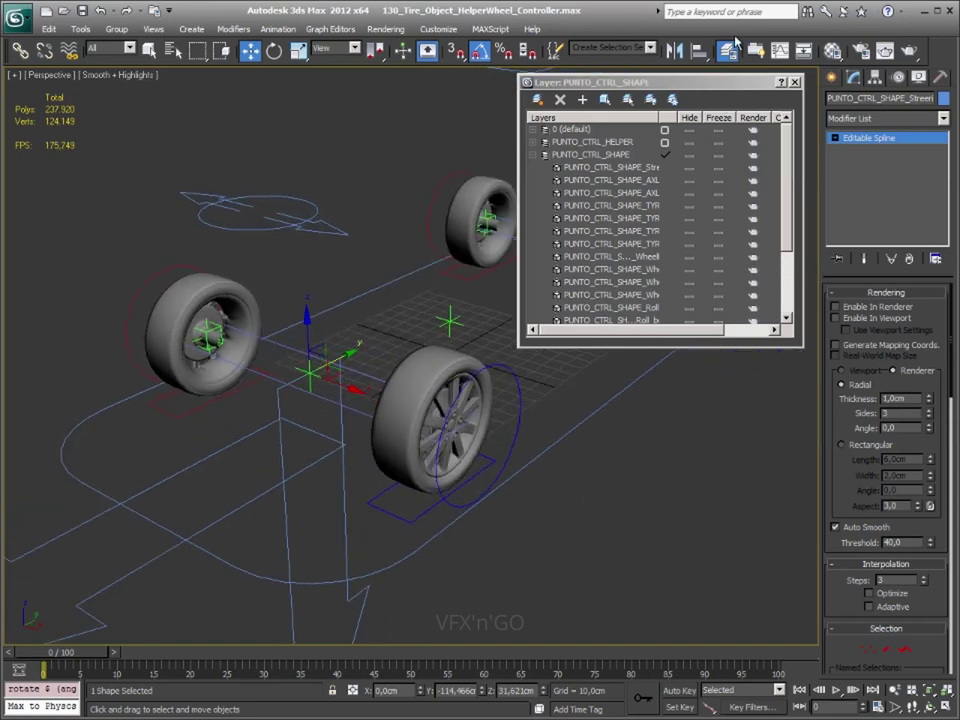
key(alt+a)
click(515, 374)
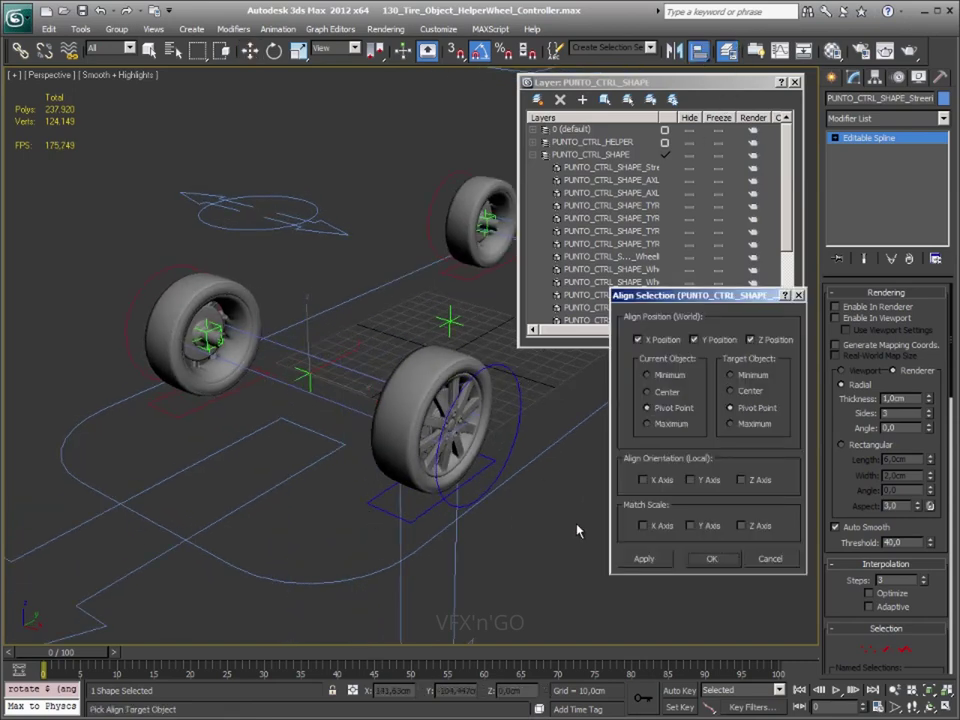
click(729, 563)
middle_drag(729, 563, 568, 525)
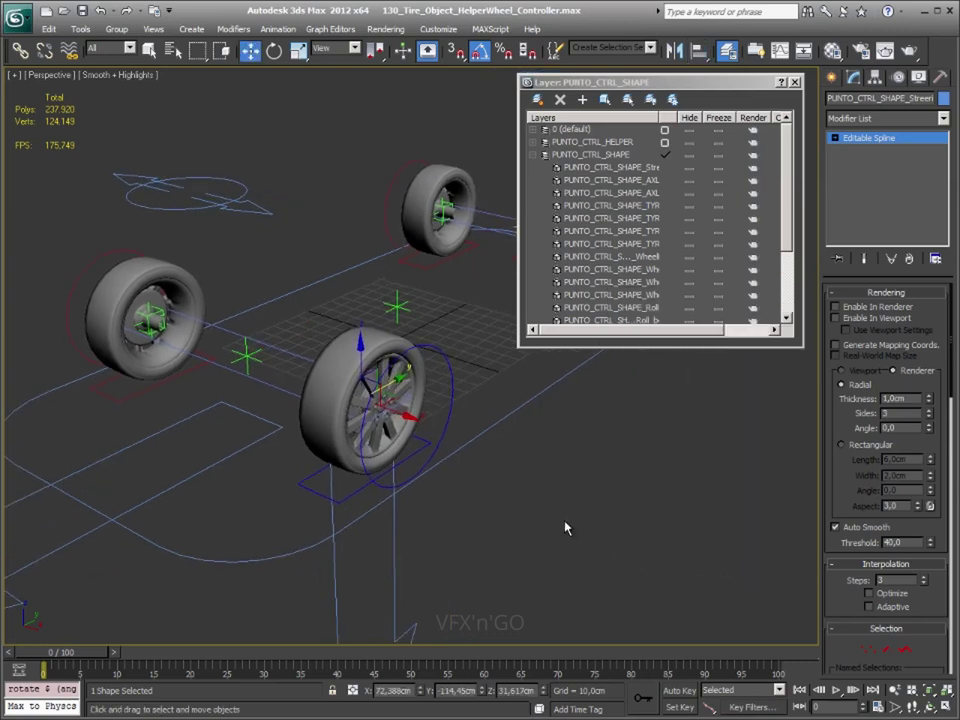
drag(405, 428, 437, 428)
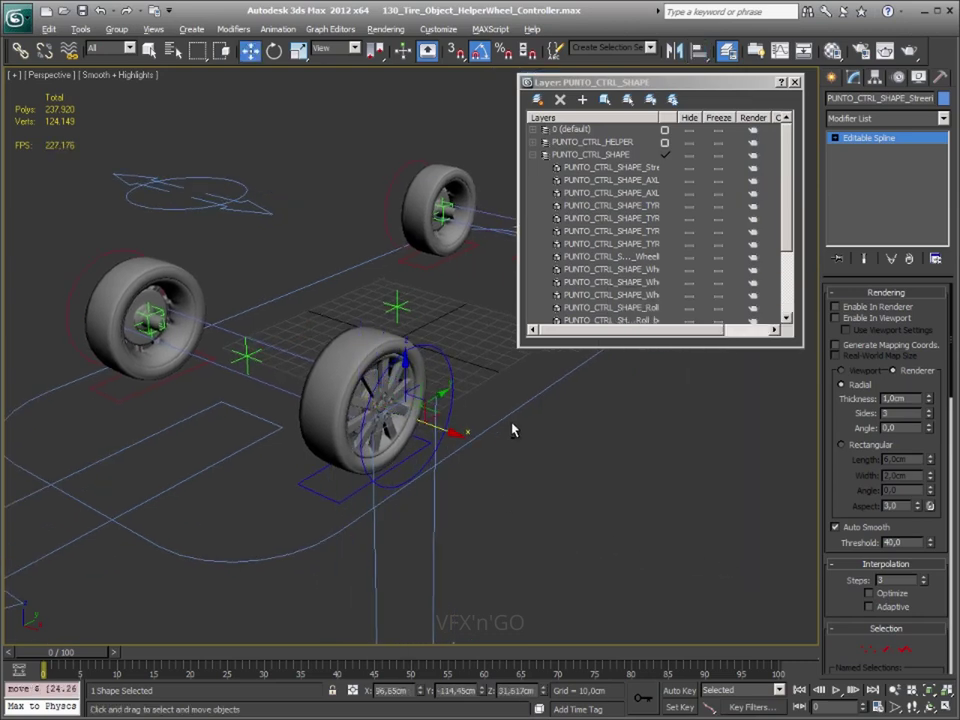
alt+middle_drag(514, 429, 401, 400)
Frame the front wheel close up in the Left view, shown as wireframe
scroll(401, 400, up, 1)
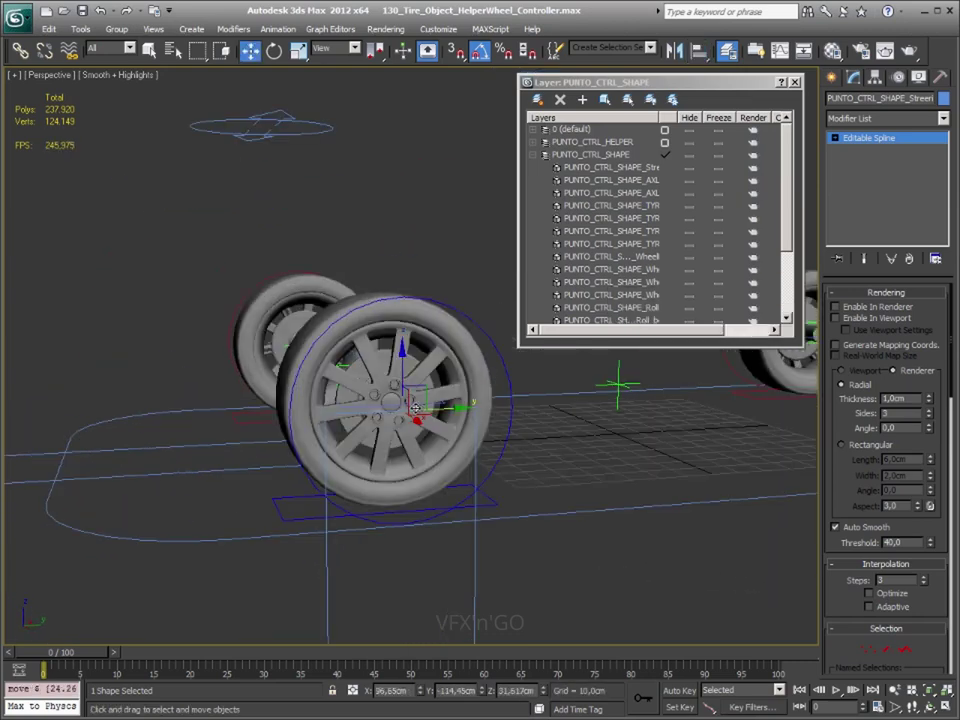
scroll(406, 410, up, 1)
key(f)
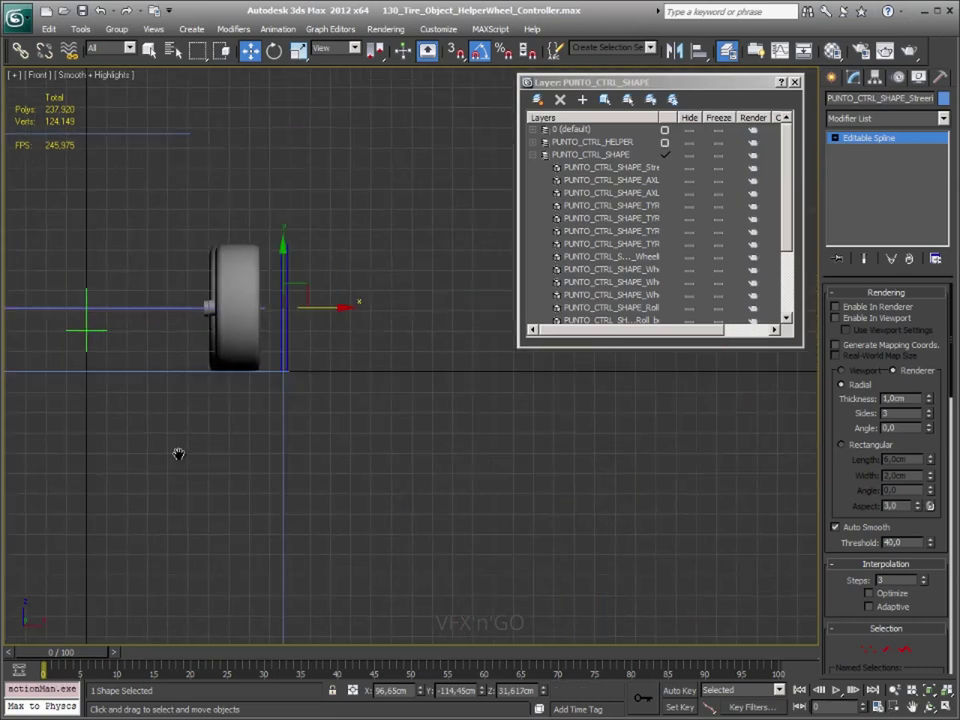
scroll(351, 373, up, 3)
mouse_move(351, 373)
middle_down()
mouse_move(422, 416)
mouse_move(274, 497)
middle_up()
key(l)
scroll(436, 419, up, 2)
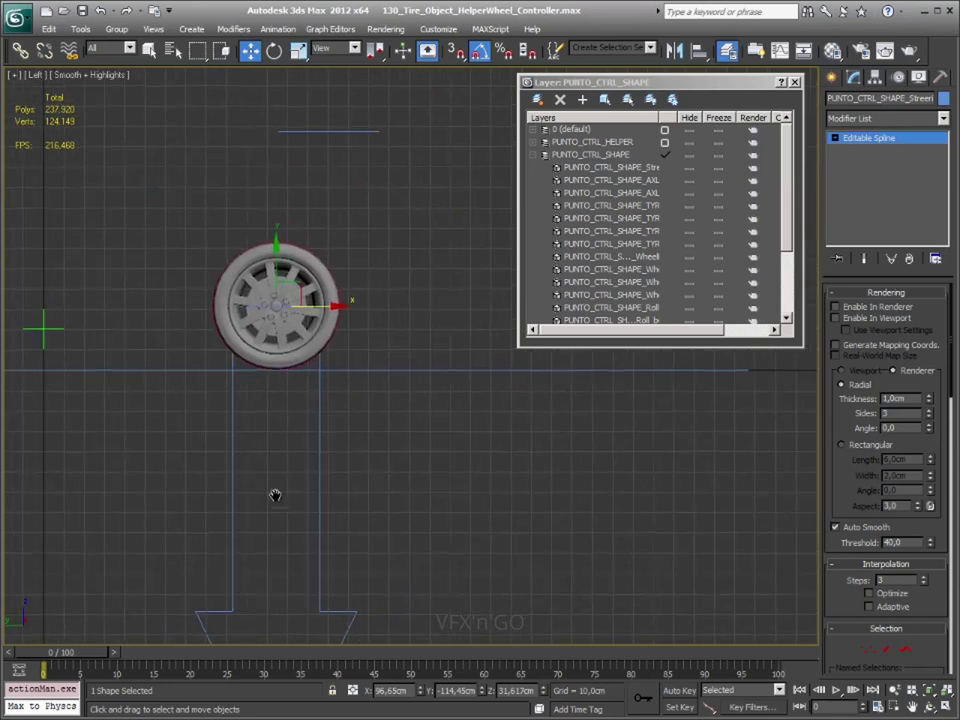
scroll(240, 379, up, 2)
middle_drag(240, 379, 388, 390)
key(F3)
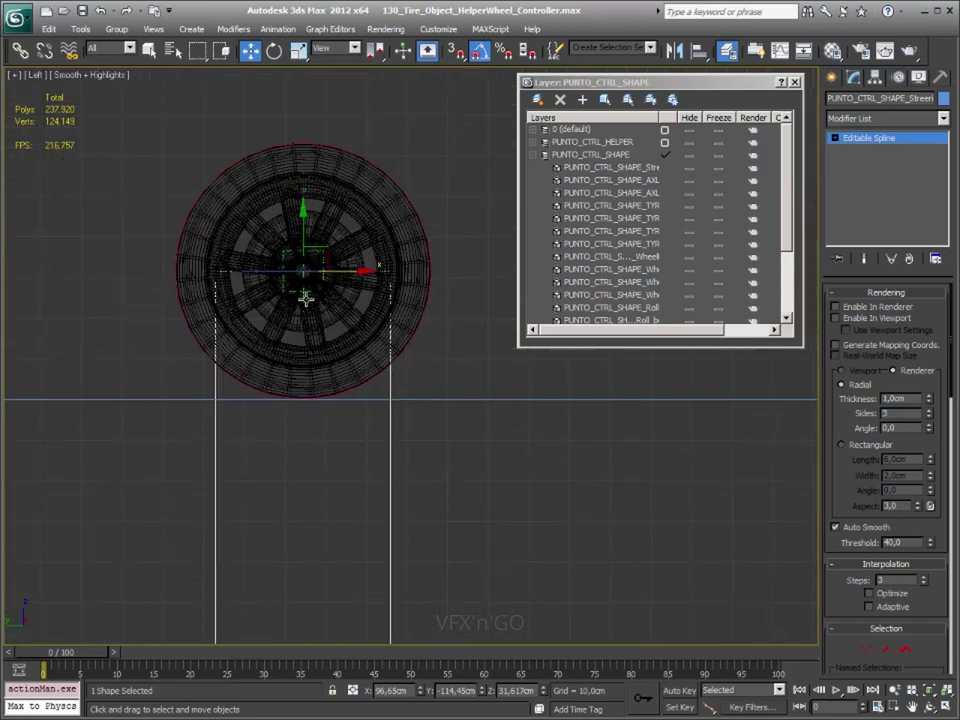
scroll(306, 300, up, 2)
scroll(313, 296, down, 2)
middle_drag(313, 296, 333, 350)
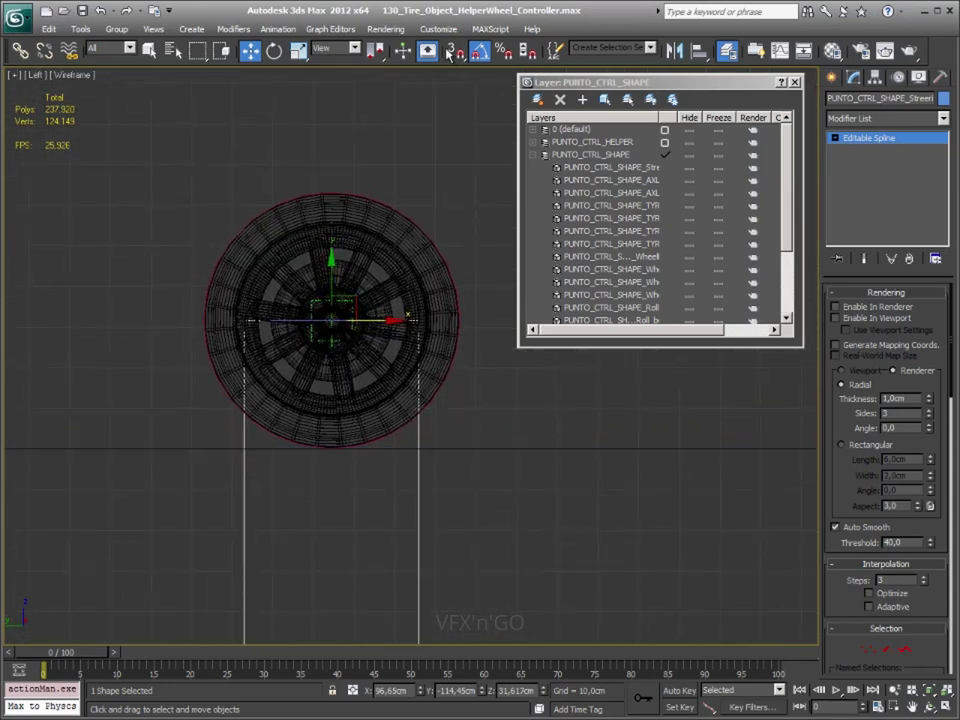
Scale the arrow to about 30%, flatten it to 75% in Y, and raise it inside the wheel
key(r)
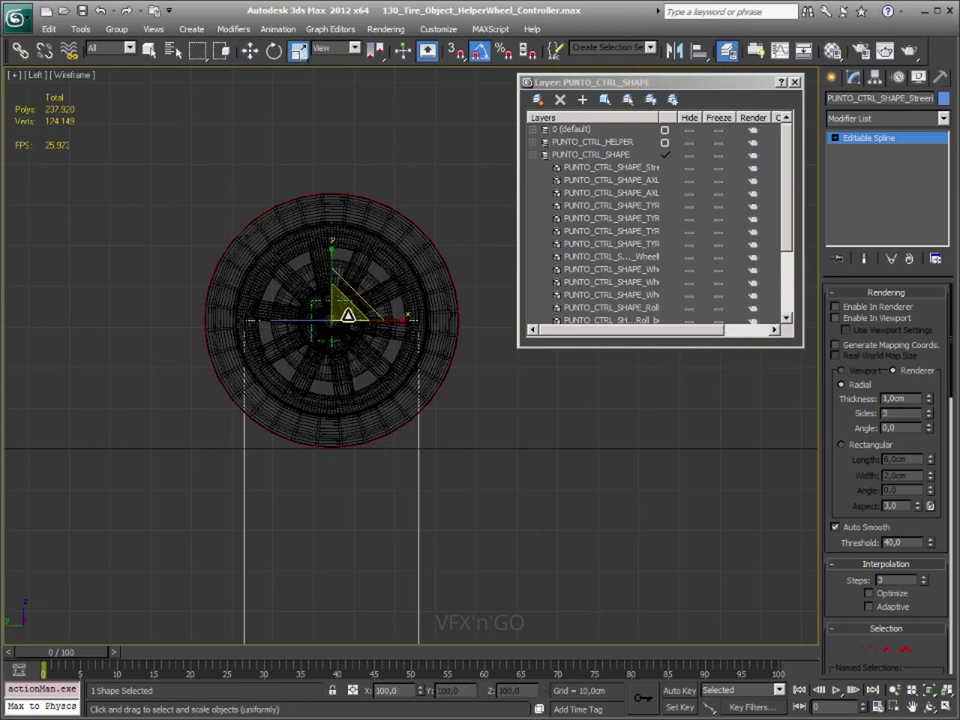
mouse_move(347, 316)
mouse_down()
mouse_move(229, 424)
mouse_move(189, 491)
mouse_up()
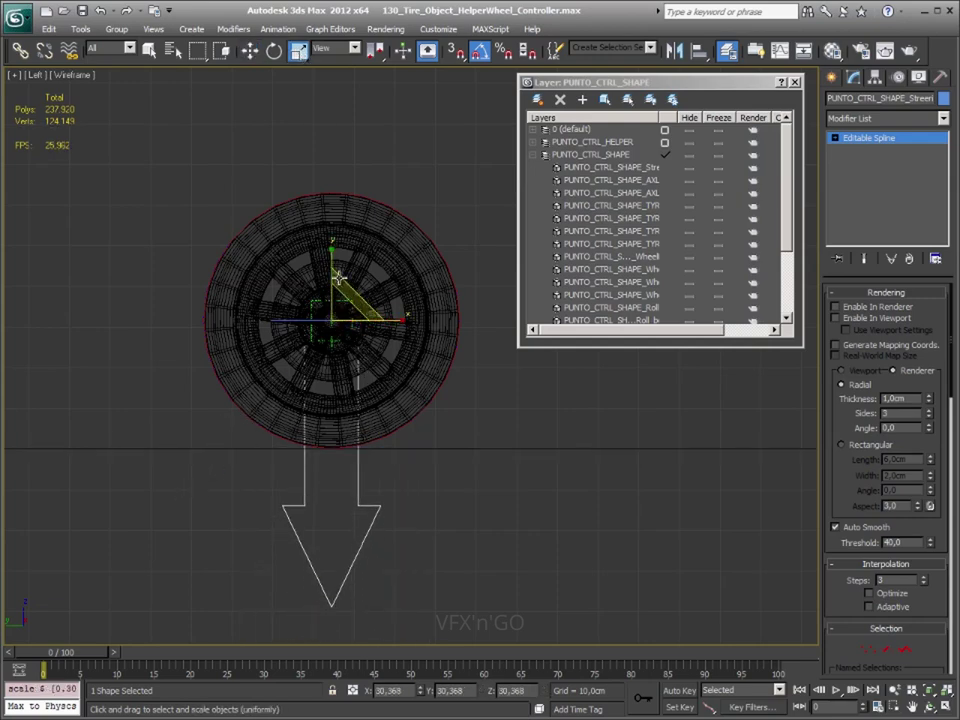
mouse_move(339, 278)
mouse_down()
mouse_move(346, 310)
mouse_move(327, 370)
mouse_up()
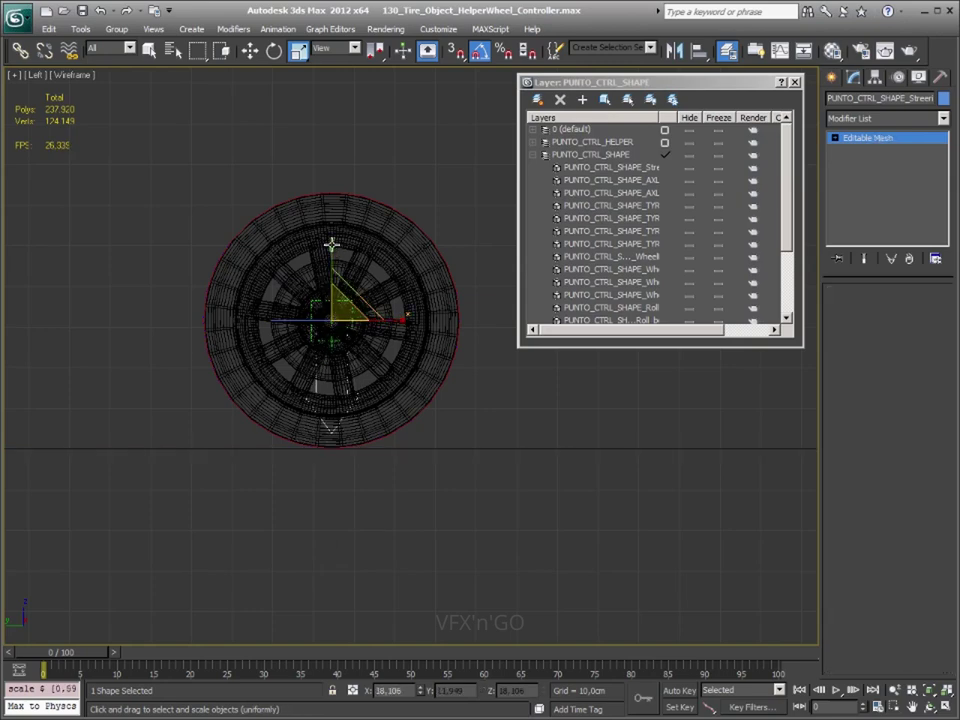
key(ctrl+z)
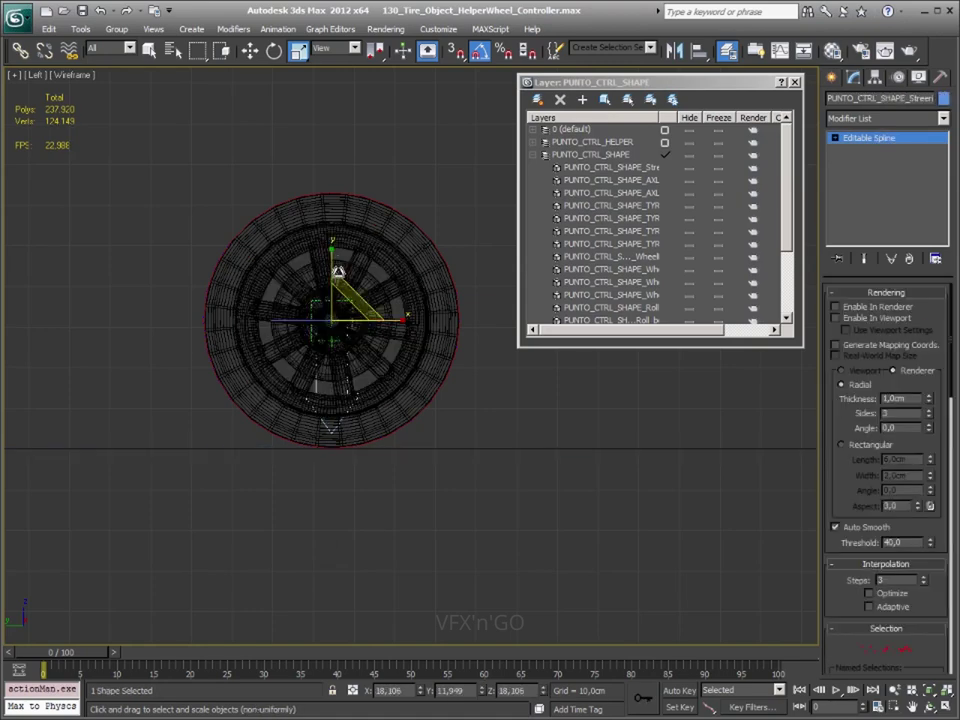
drag(339, 272, 334, 266)
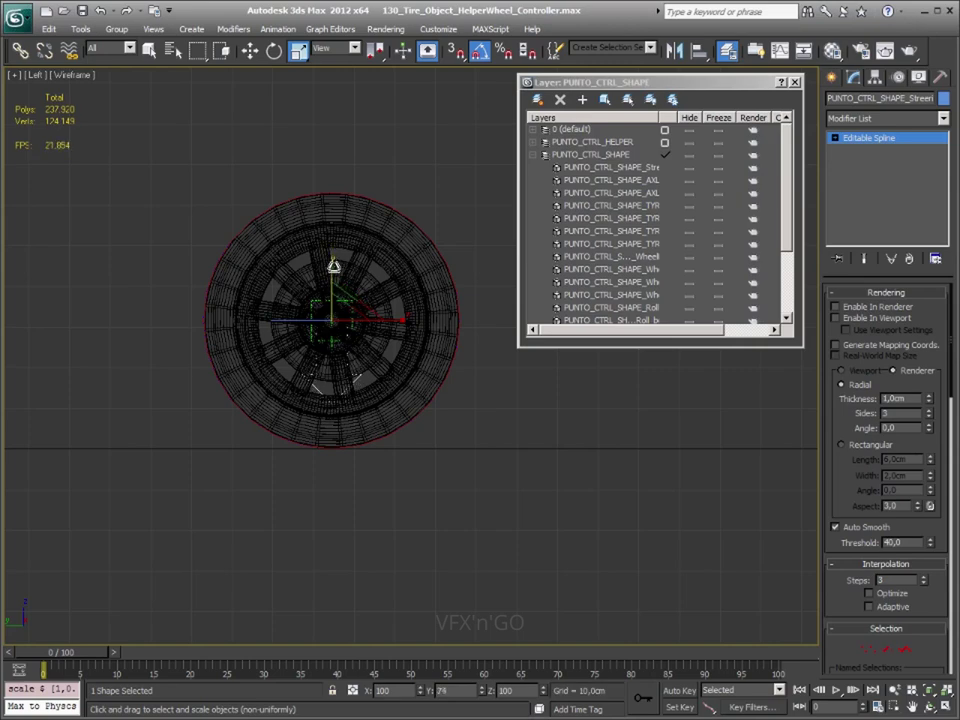
key(w)
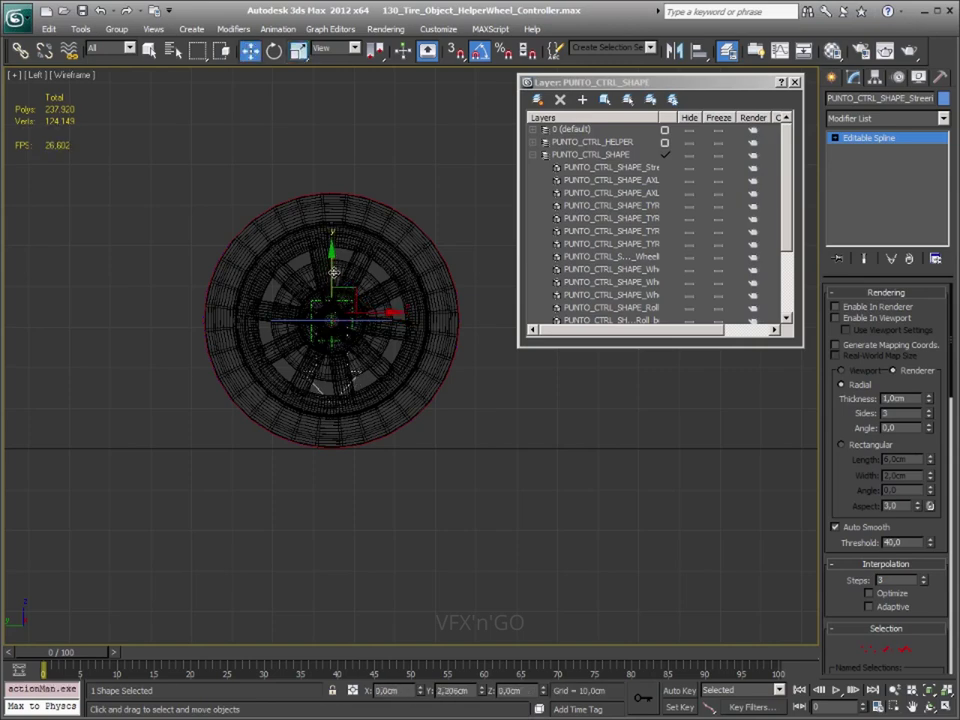
drag(334, 271, 334, 251)
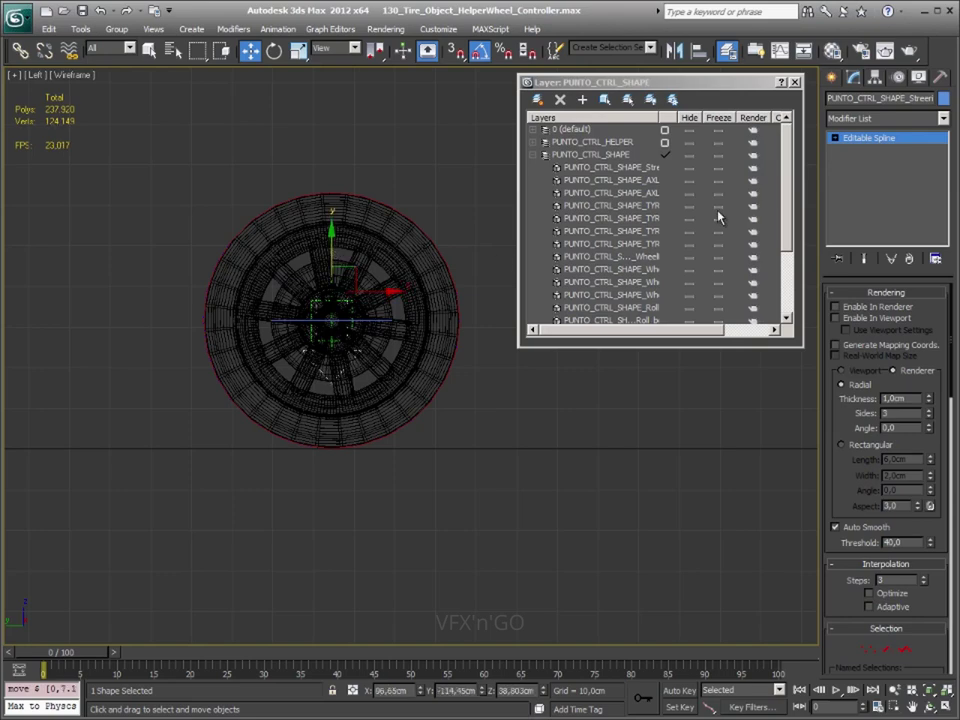
With Affect Pivot Only, center the arrow's pivot on its own shape
click(831, 78)
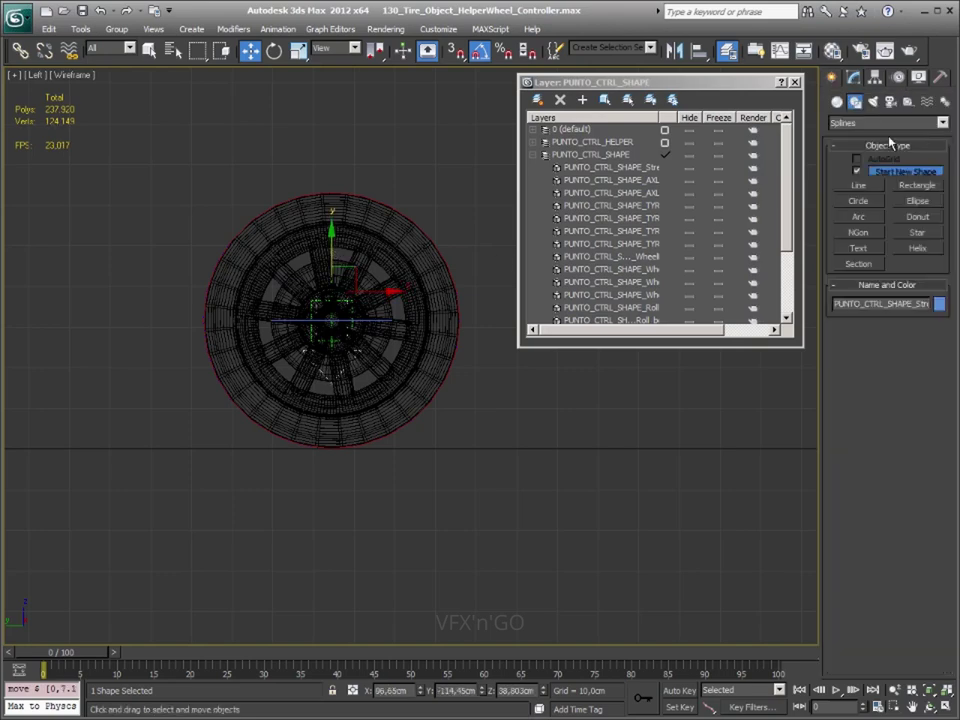
click(898, 80)
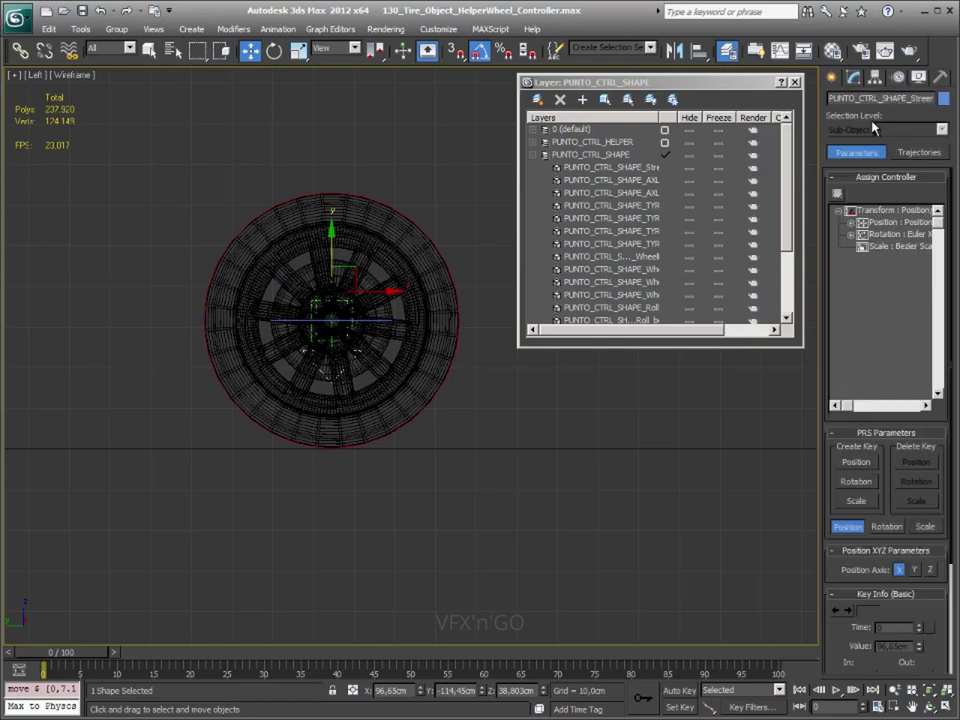
click(874, 77)
click(872, 179)
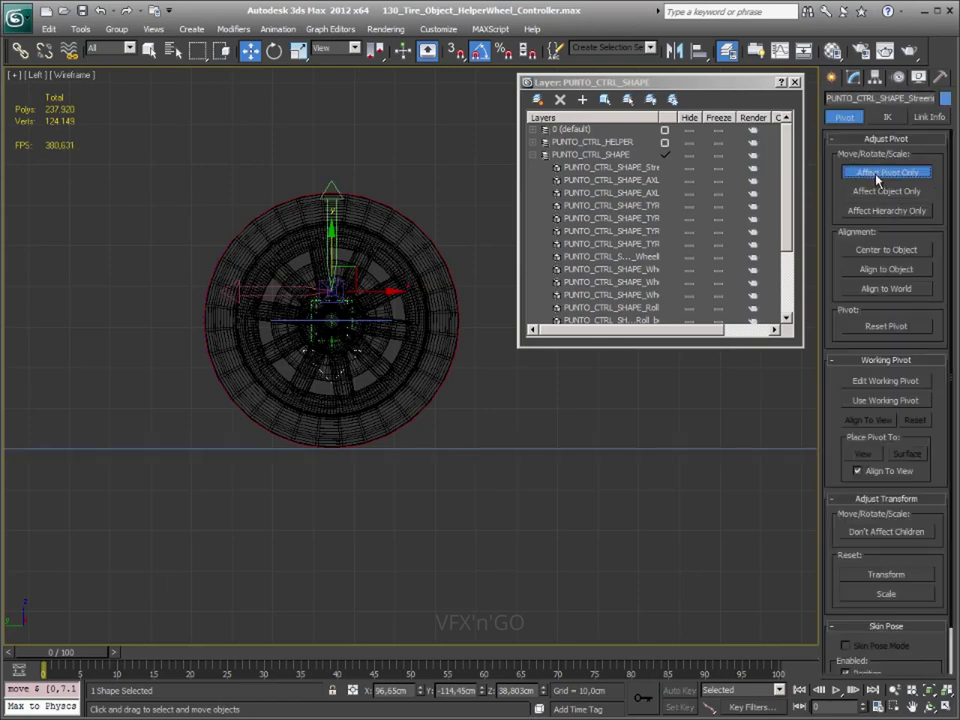
click(888, 257)
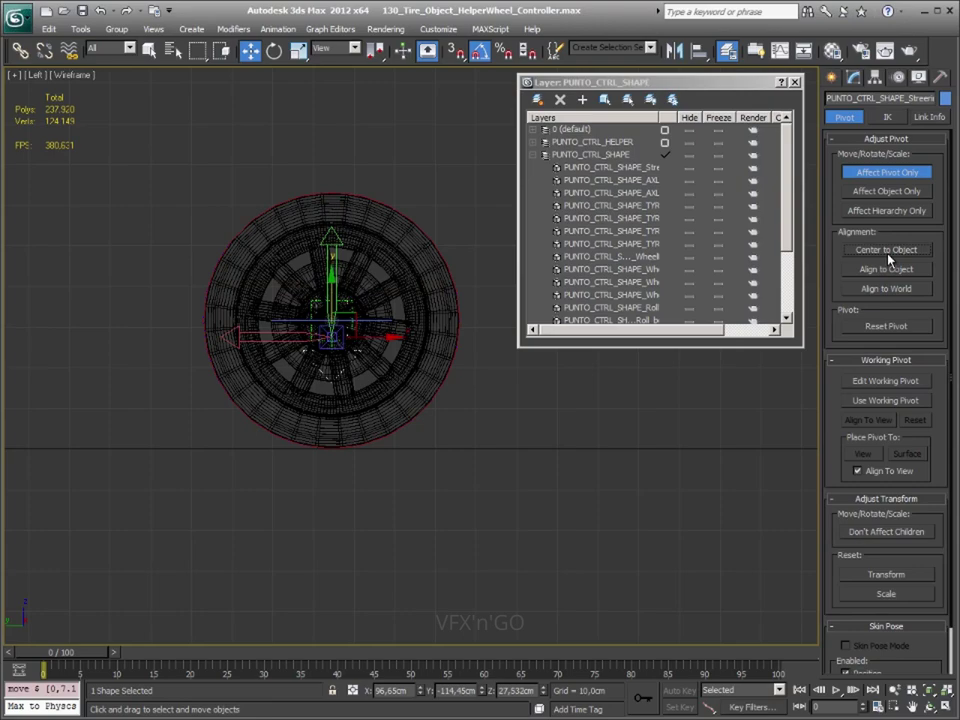
scroll(500, 391, up, 2)
scroll(349, 392, up, 2)
scroll(349, 392, up, 2)
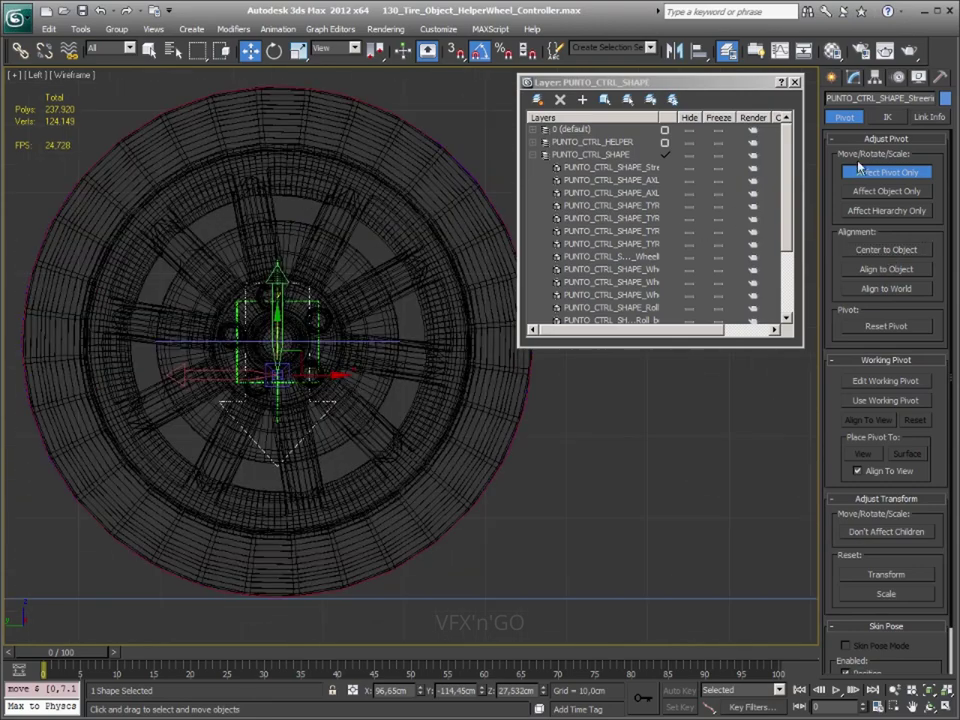
key(Insert)
In Perspective, start aligning the arrow pivot-to-pivot with the wheel helper
scroll(355, 402, up, 1)
scroll(355, 402, up, 1)
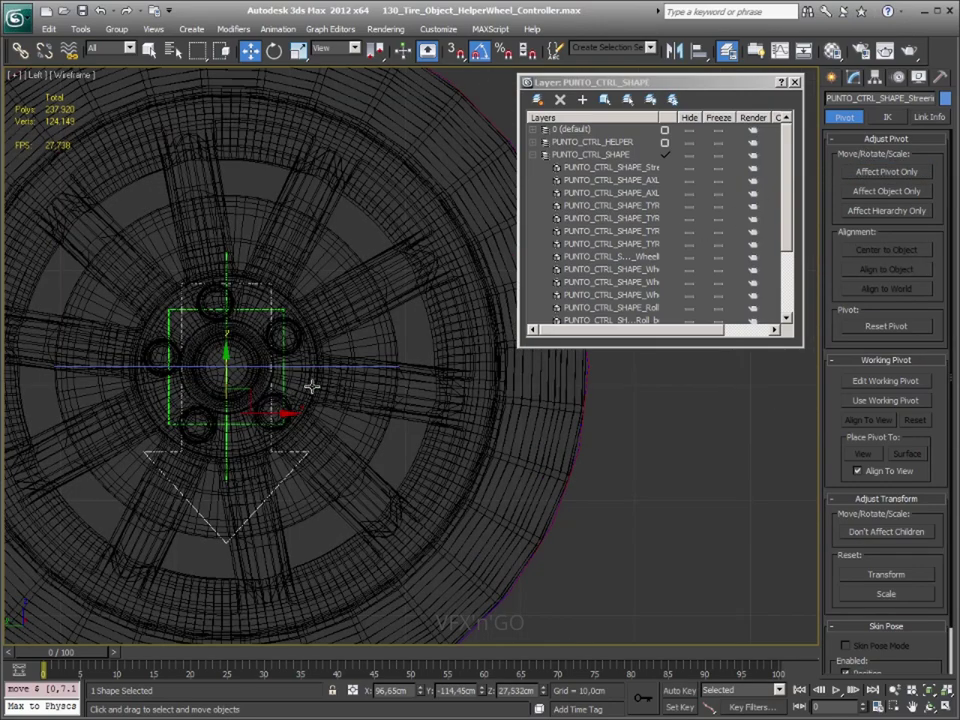
scroll(341, 388, up, 1)
key(p)
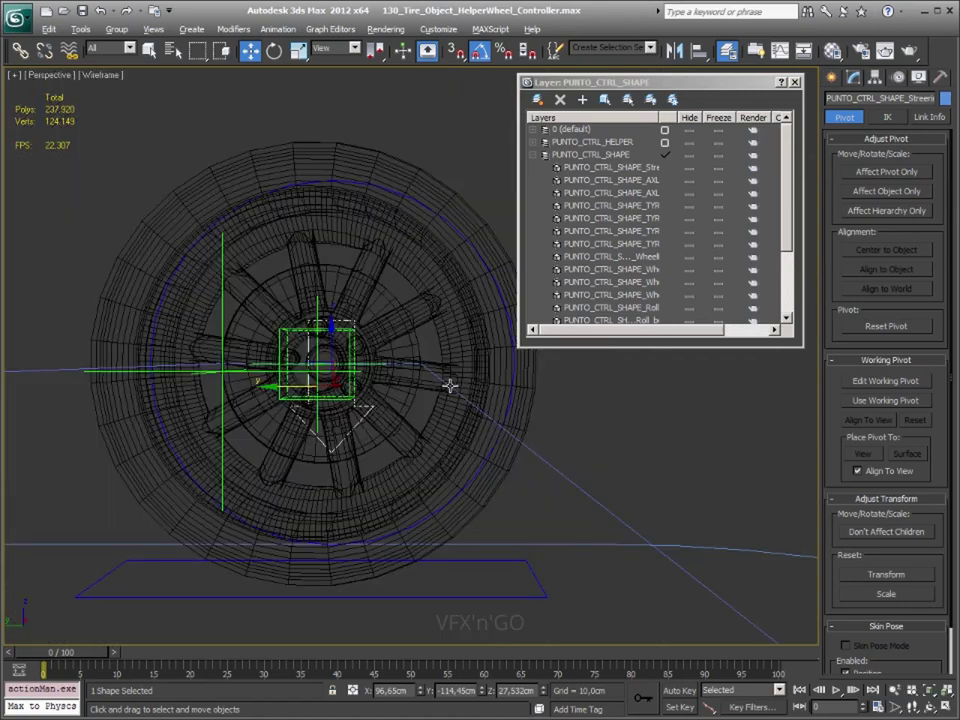
mouse_move(450, 386)
alt+middle_down()
mouse_move(345, 394)
mouse_move(398, 384)
mouse_move(296, 377)
mouse_move(478, 323)
alt+middle_up()
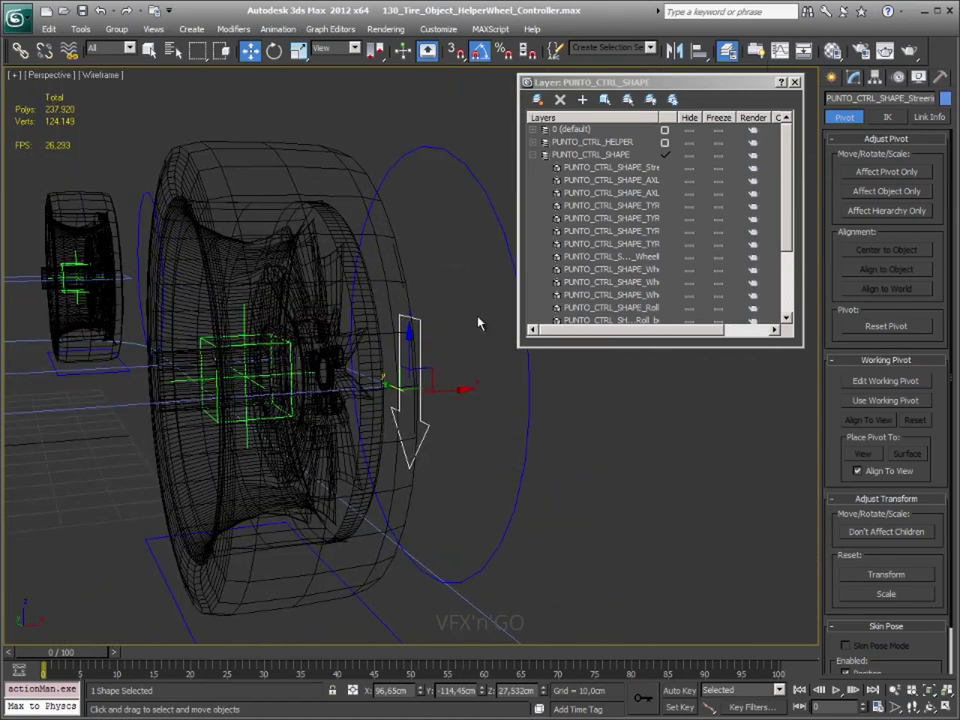
key(alt+a)
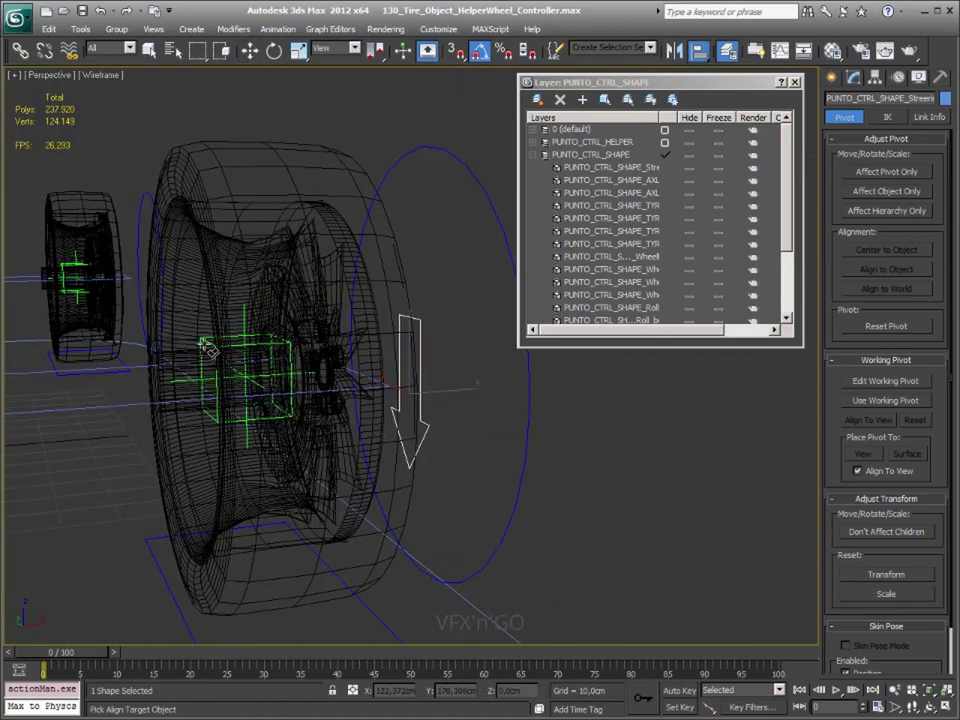
click(205, 348)
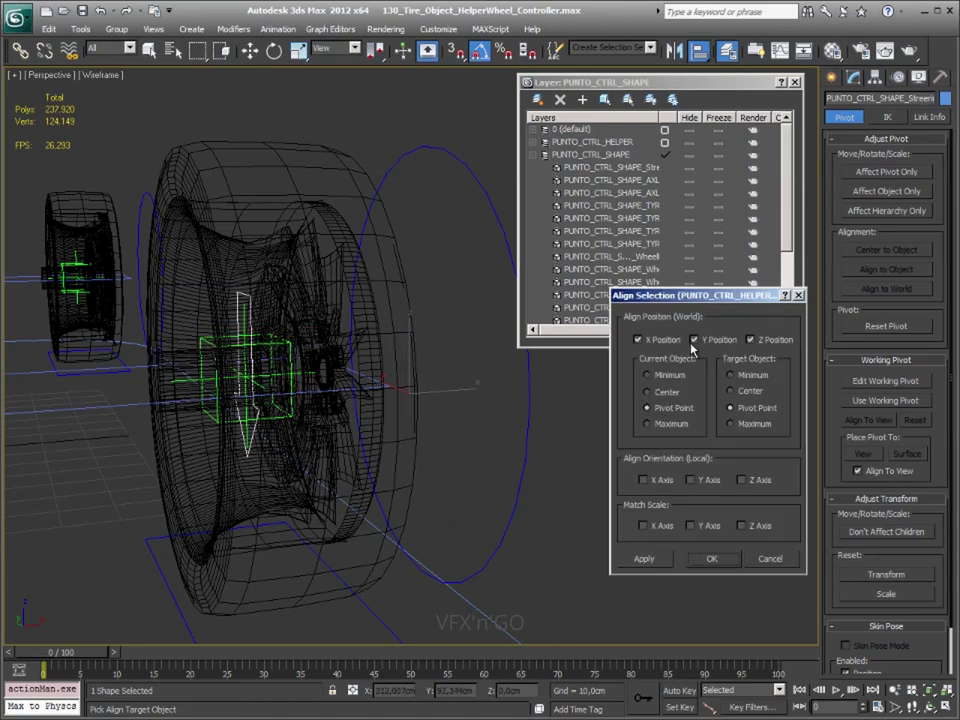
Align the arrow to the wheel pivot in Y and Z only, excluding X position
click(638, 340)
click(712, 560)
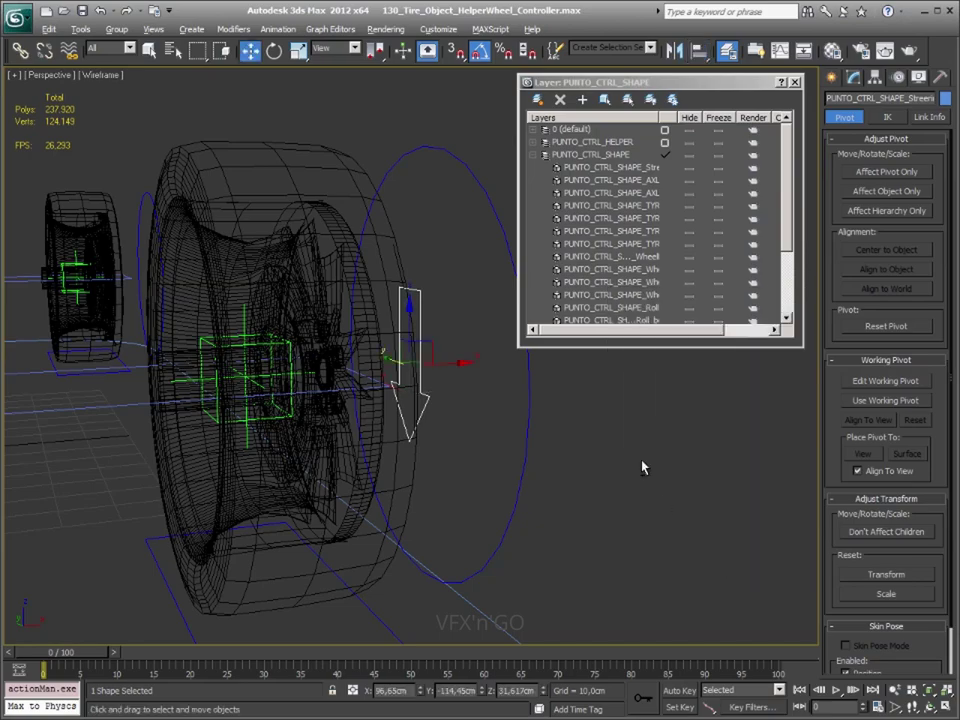
mouse_move(643, 467)
alt+middle_down()
mouse_move(510, 461)
mouse_move(583, 461)
mouse_move(603, 480)
mouse_move(593, 480)
alt+middle_up()
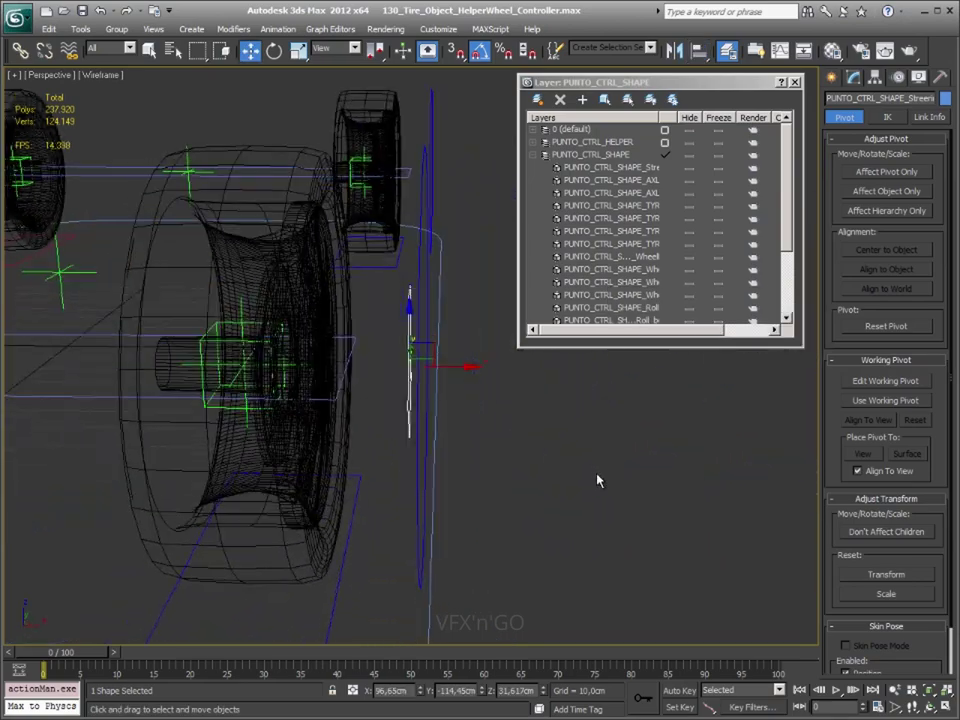
In Top view, move the arrow about 2 cm outward along X beside the tire
key(t)
middle_drag(487, 418, 326, 336)
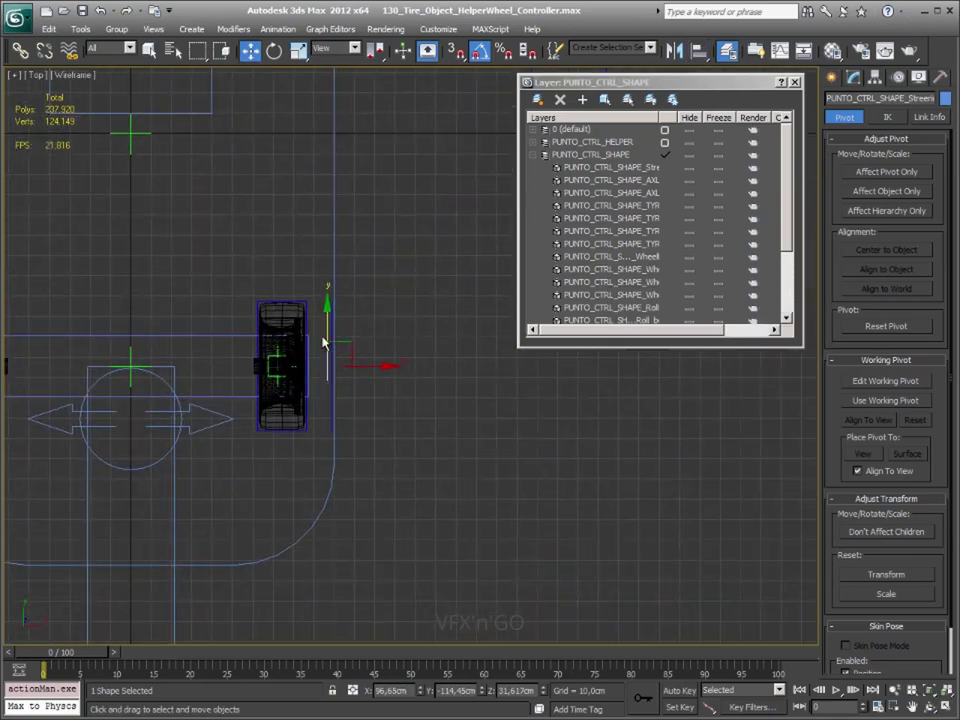
scroll(259, 368, up, 5)
scroll(317, 364, down, 2)
scroll(276, 403, up, 2)
drag(276, 403, 332, 399)
scroll(332, 399, down, 3)
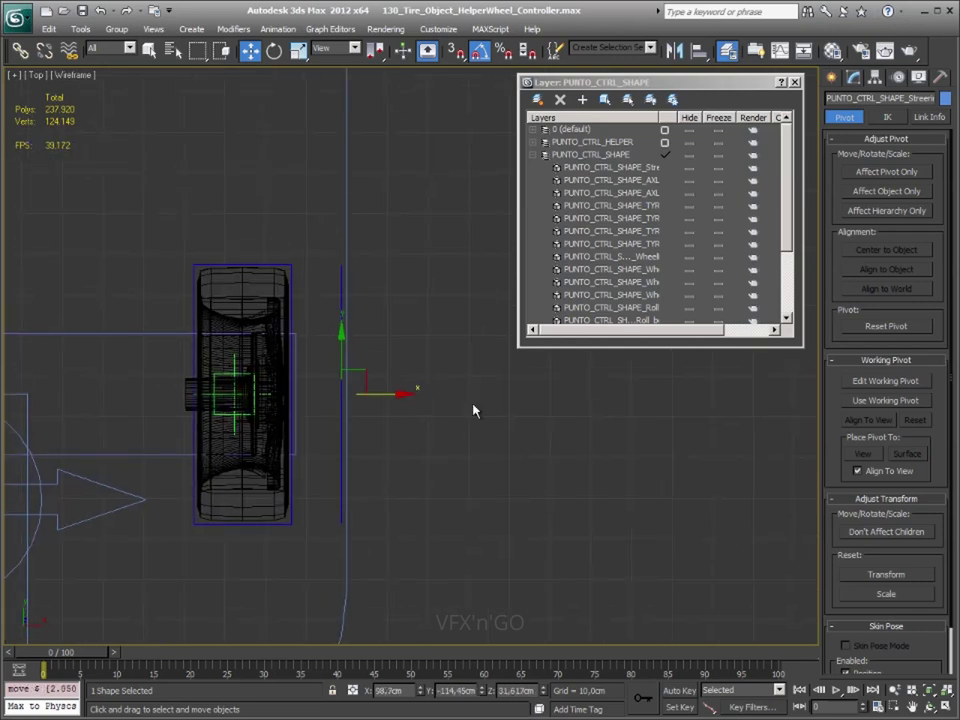
key(p)
mouse_move(469, 403)
alt+middle_down()
mouse_move(435, 340)
mouse_move(459, 317)
alt+middle_up()
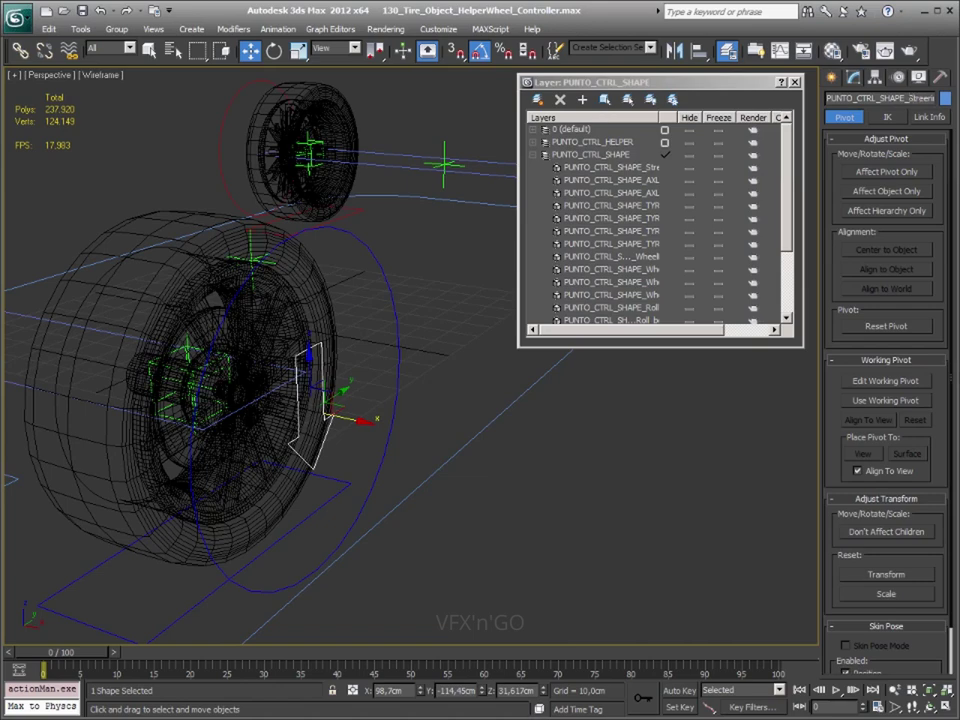
Rename the shape PUNTO_CTRL_SHAPE_Susp_FL and set its object colour to blue
double_click(905, 98)
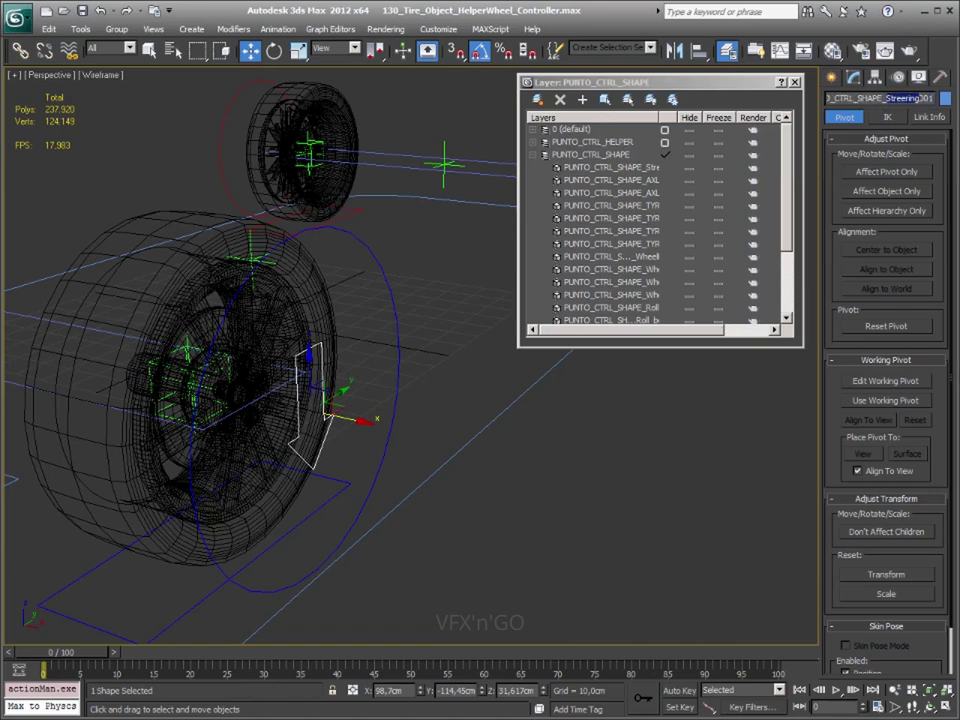
text(Susp_F)
text(L)
click(945, 98)
click(577, 398)
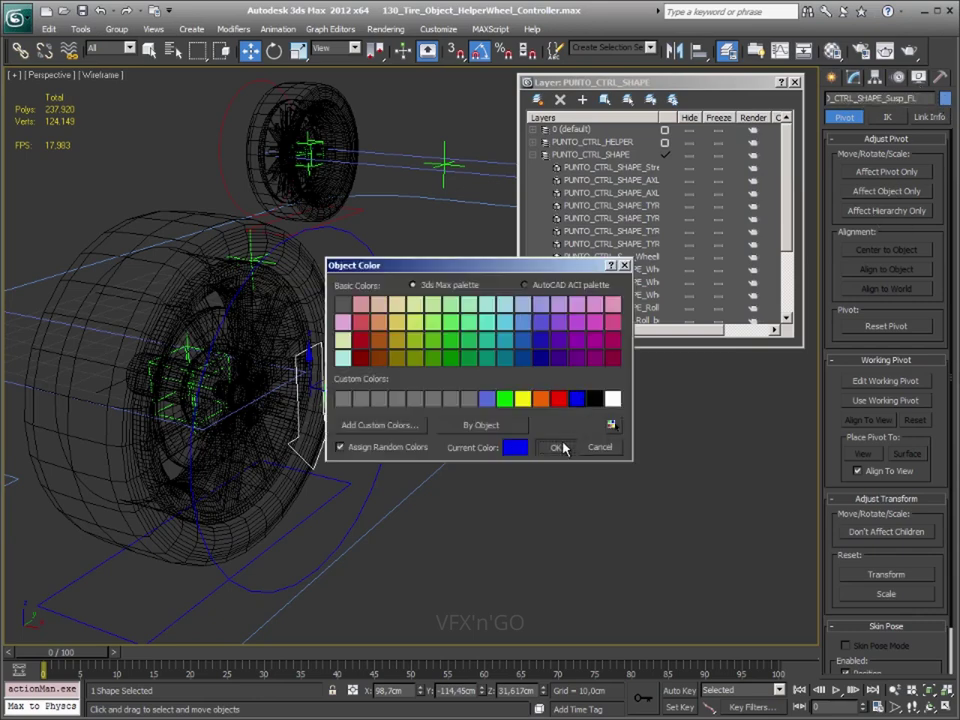
click(555, 447)
Reset the shape's XForm and convert it to an editable spline
click(350, 430)
click(329, 412)
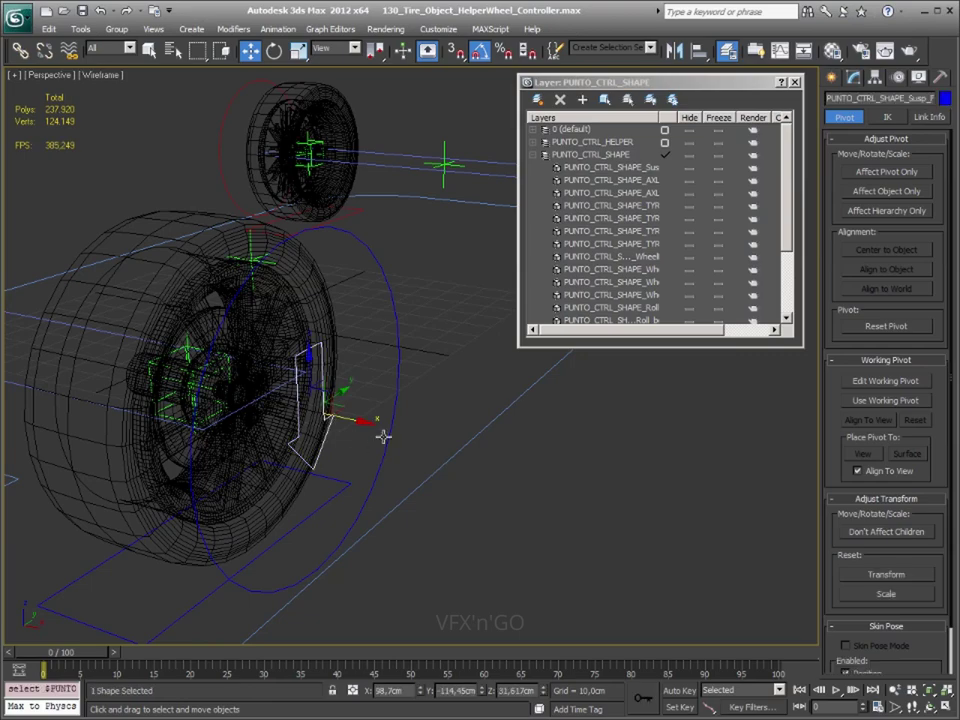
mouse_move(381, 435)
alt+middle_down()
mouse_move(388, 422)
mouse_move(291, 428)
alt+middle_up()
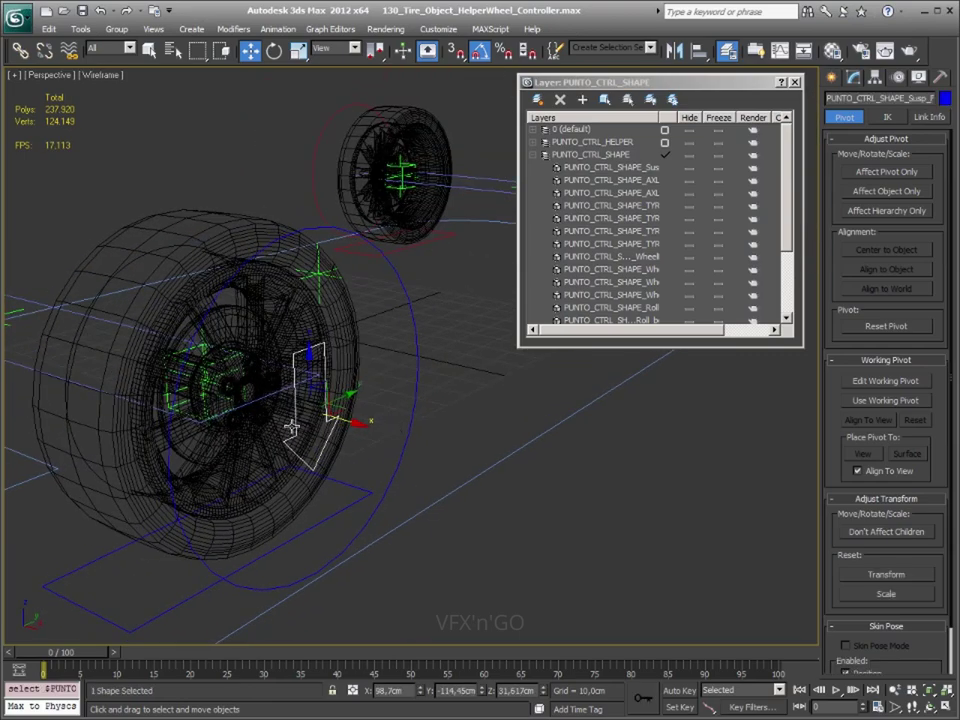
click(940, 77)
click(886, 262)
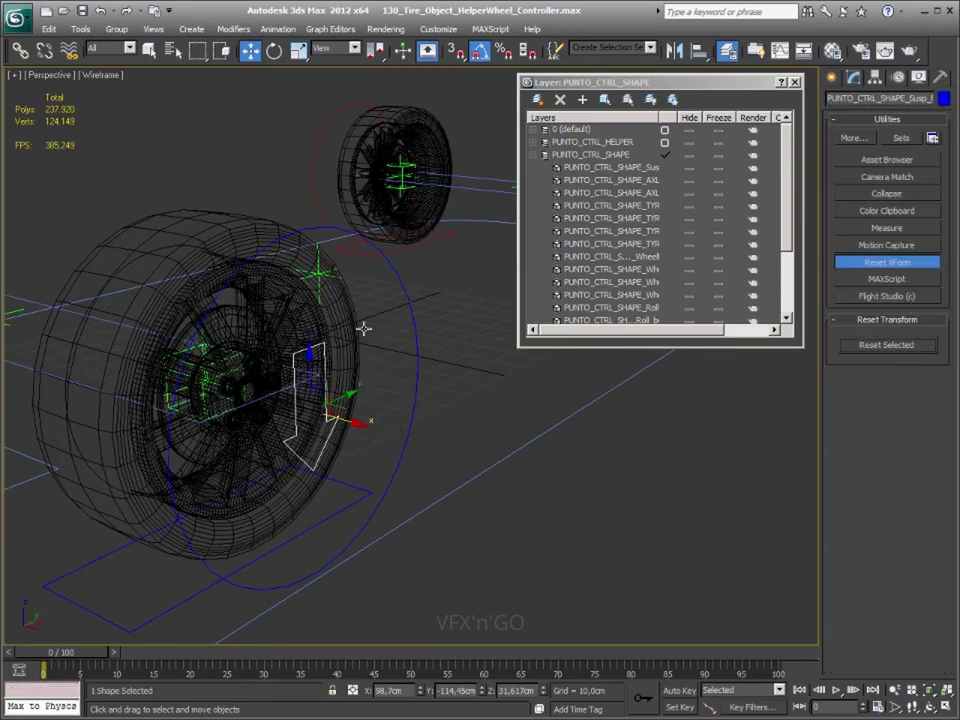
right_click(324, 343)
click(563, 487)
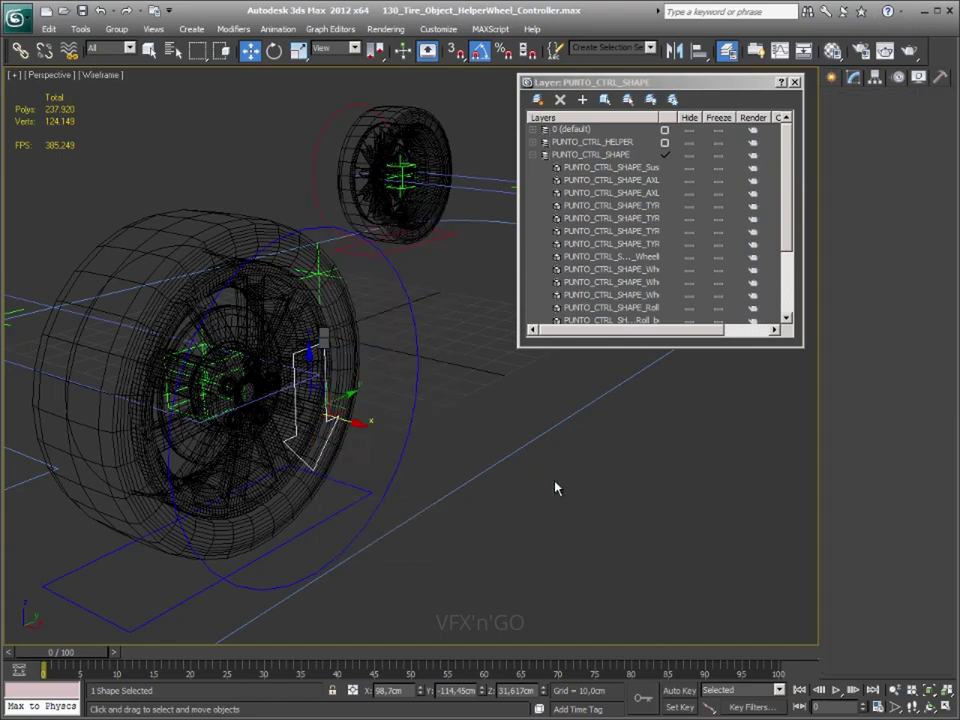
mouse_move(431, 525)
alt+middle_down()
mouse_move(444, 465)
mouse_move(344, 478)
mouse_move(407, 489)
alt+middle_up()
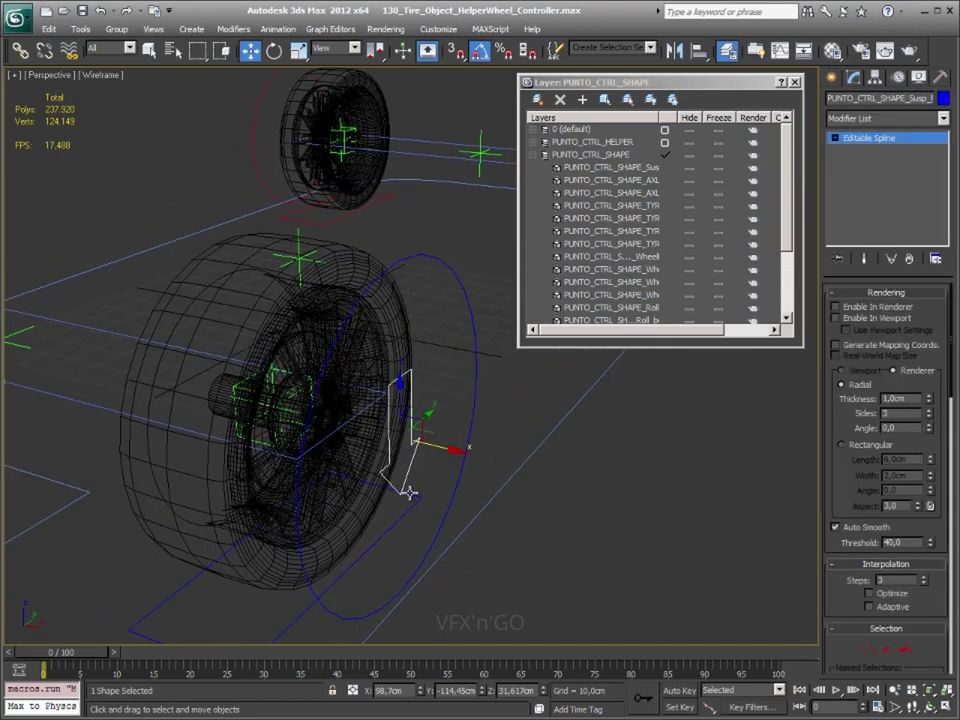
scroll(489, 497, down, 3)
alt+middle_drag(489, 497, 435, 499)
scroll(260, 515, up, 3)
Shift-drag the suspension shape to clone a copy named Susp_RL
scroll(221, 516, down, 3)
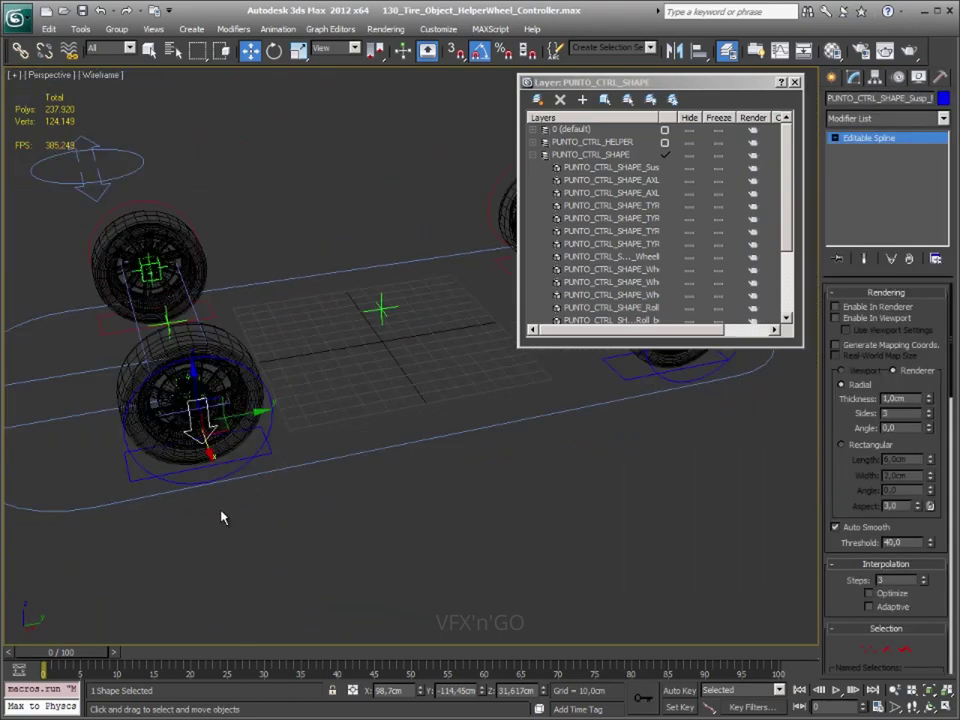
scroll(249, 512, down, 2)
alt+middle_drag(249, 512, 231, 443)
shift+drag(236, 427, 371, 422)
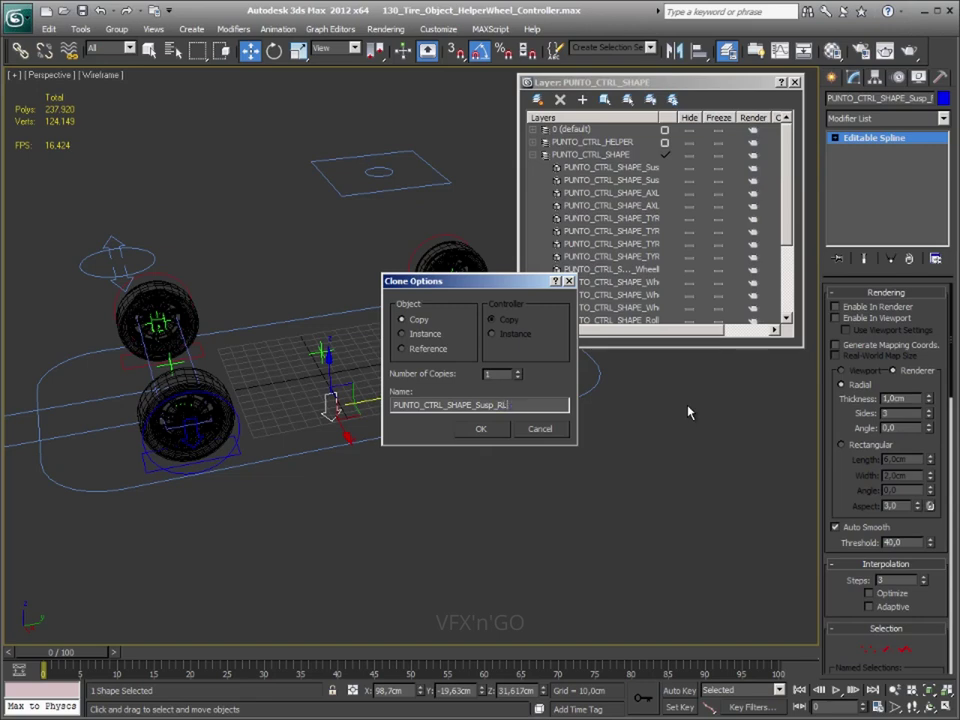
click(479, 429)
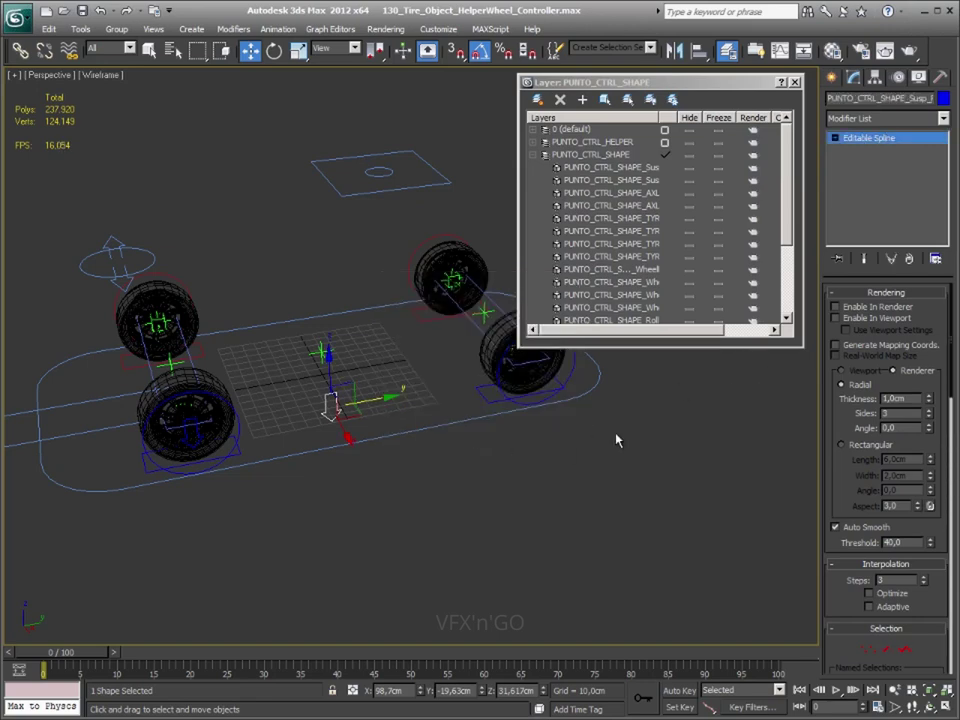
Align the Susp_RL copy onto its rear wheel's pivot
mouse_move(615, 439)
alt+middle_down()
mouse_move(369, 561)
mouse_move(357, 548)
mouse_move(371, 484)
alt+middle_up()
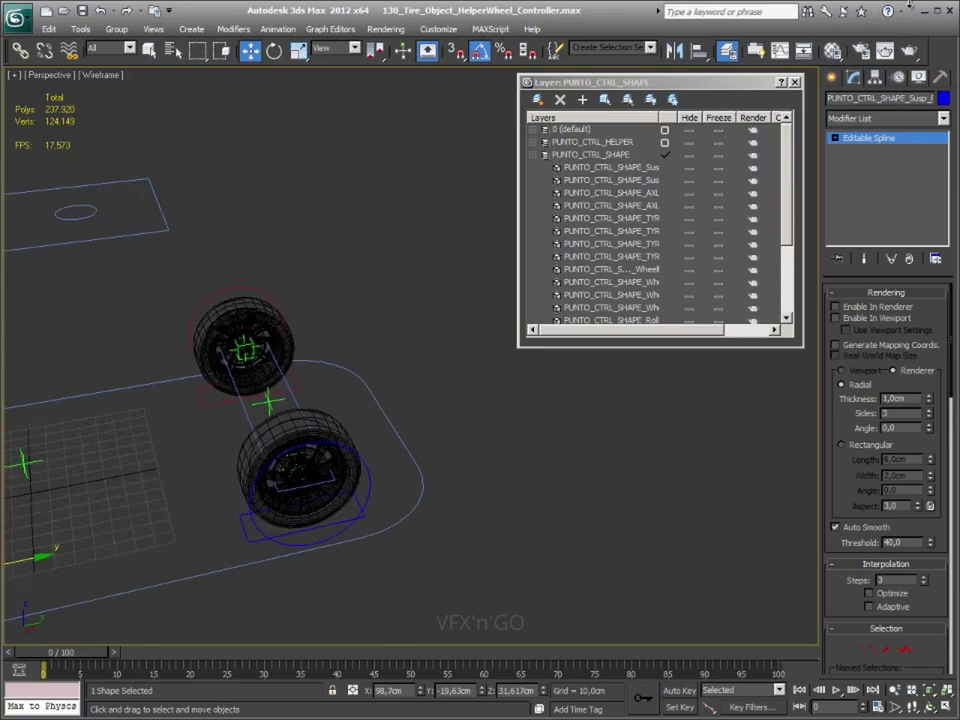
click(703, 48)
scroll(403, 521, up, 1)
scroll(302, 495, up, 3)
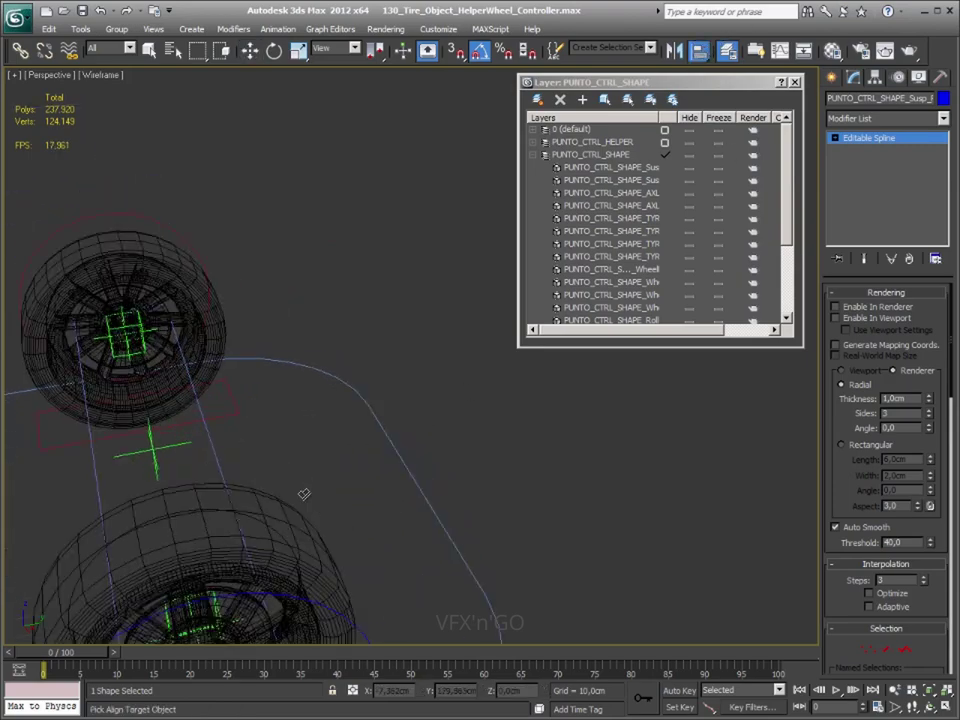
middle_drag(302, 495, 345, 319)
scroll(300, 428, up, 1)
scroll(287, 459, up, 1)
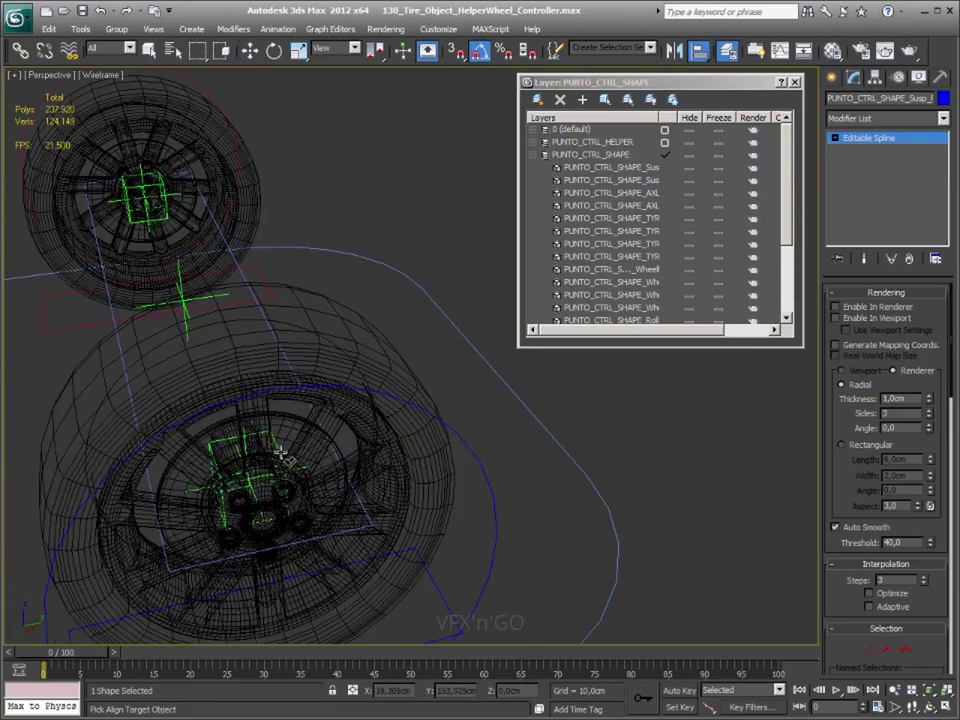
click(255, 492)
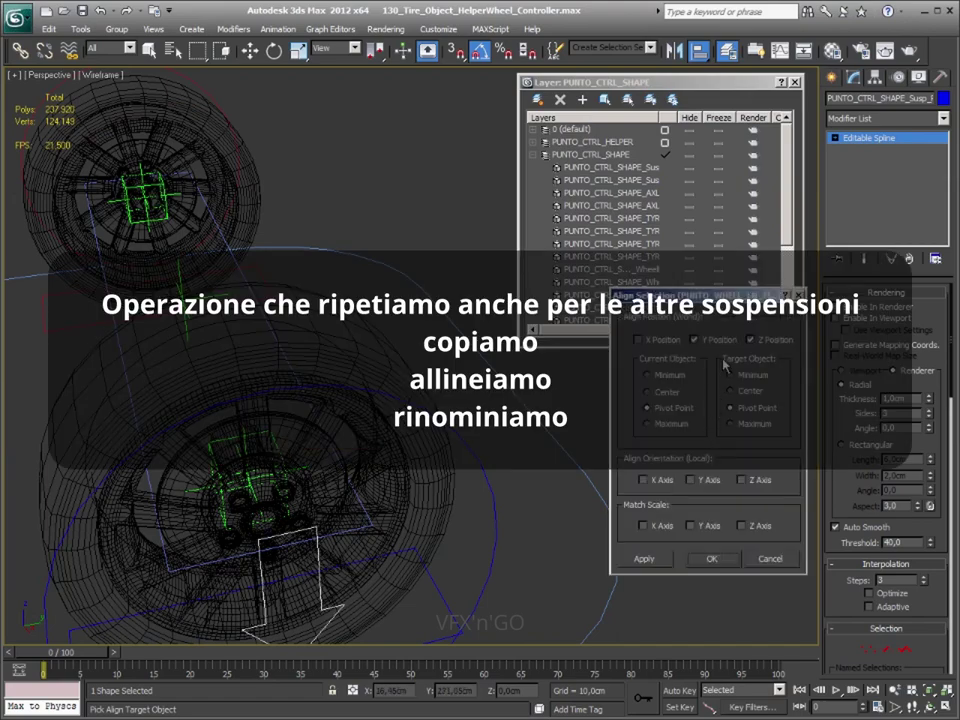
click(712, 560)
scroll(339, 523, down, 2)
scroll(444, 508, down, 2)
scroll(438, 517, down, 1)
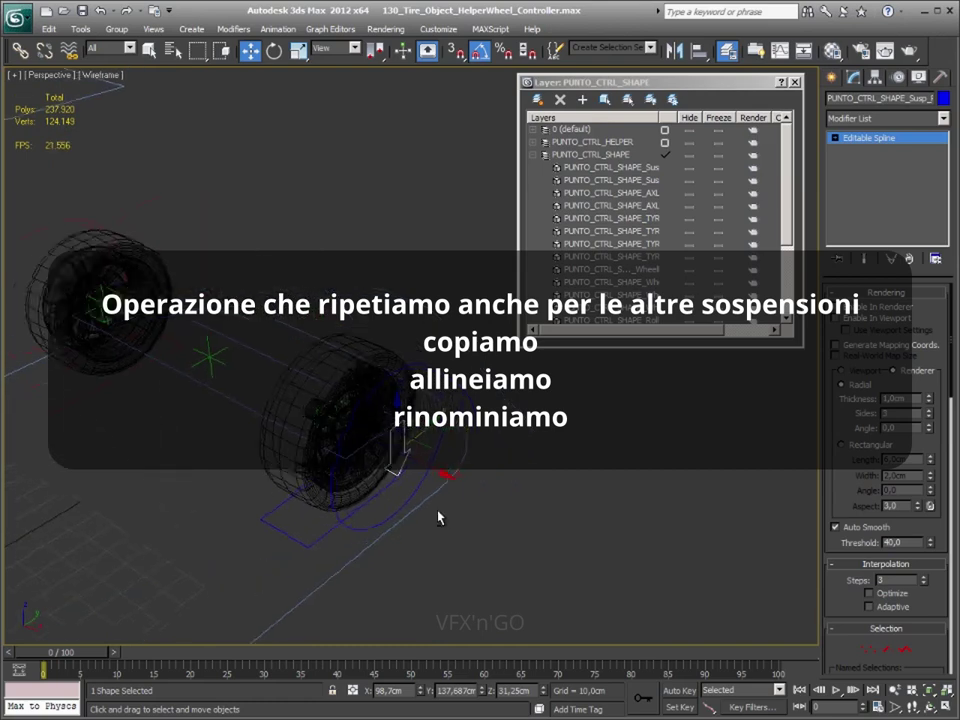
Clone the suspension shape to the opposite wheel, naming it PUNTO_CTRL_SHAPE_Susp_FR
alt+middle_drag(438, 517, 327, 547)
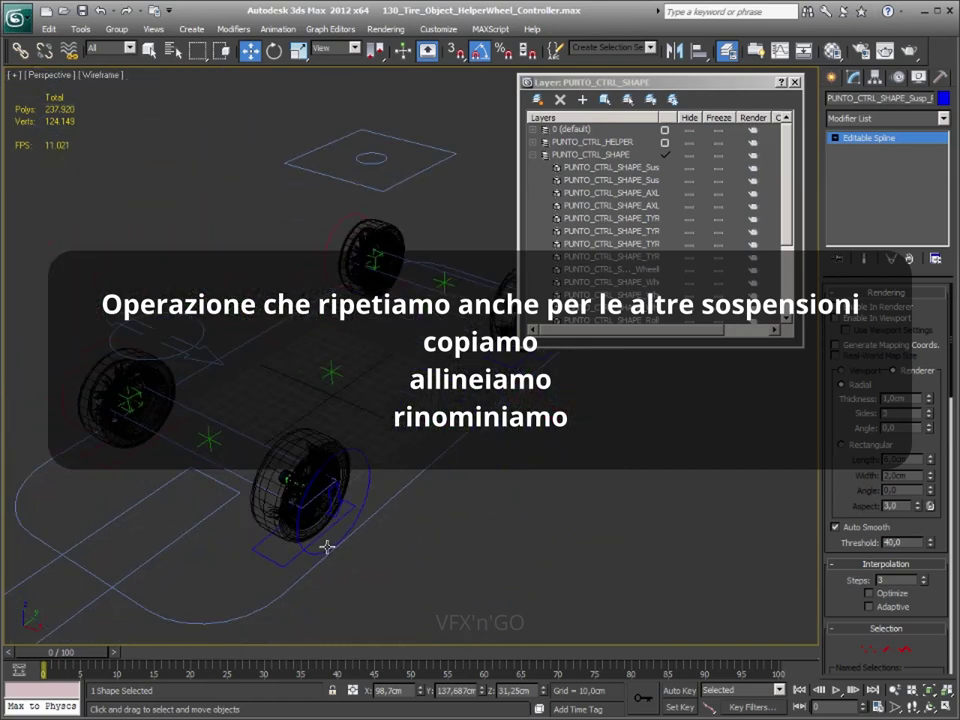
ctrl+click(339, 512)
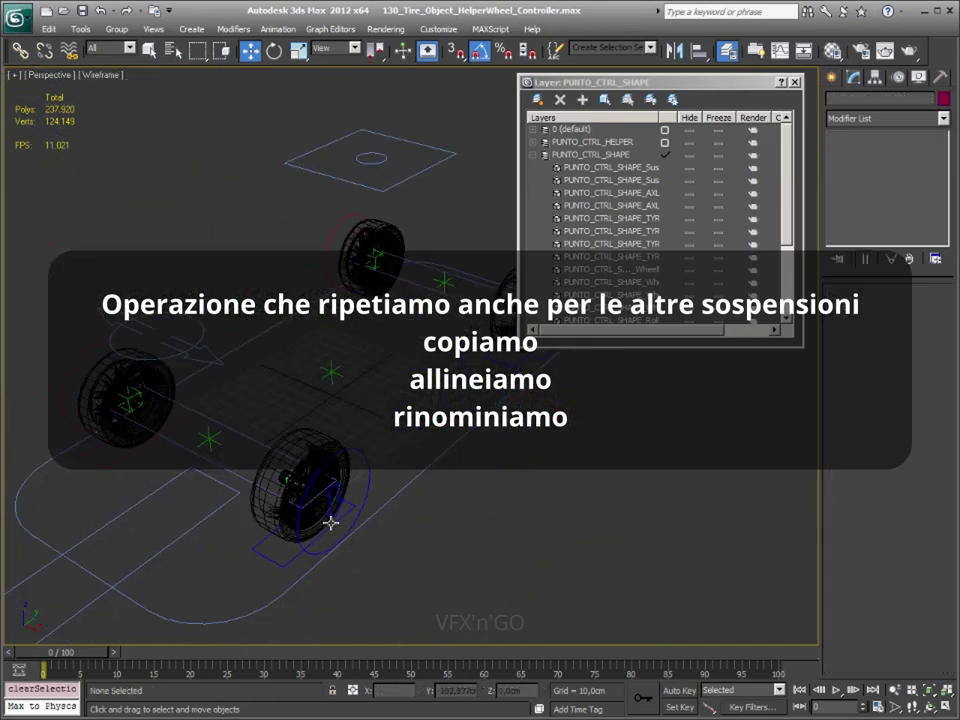
click(336, 502)
mouse_move(386, 572)
alt+middle_down()
mouse_move(305, 570)
mouse_move(481, 551)
alt+middle_up()
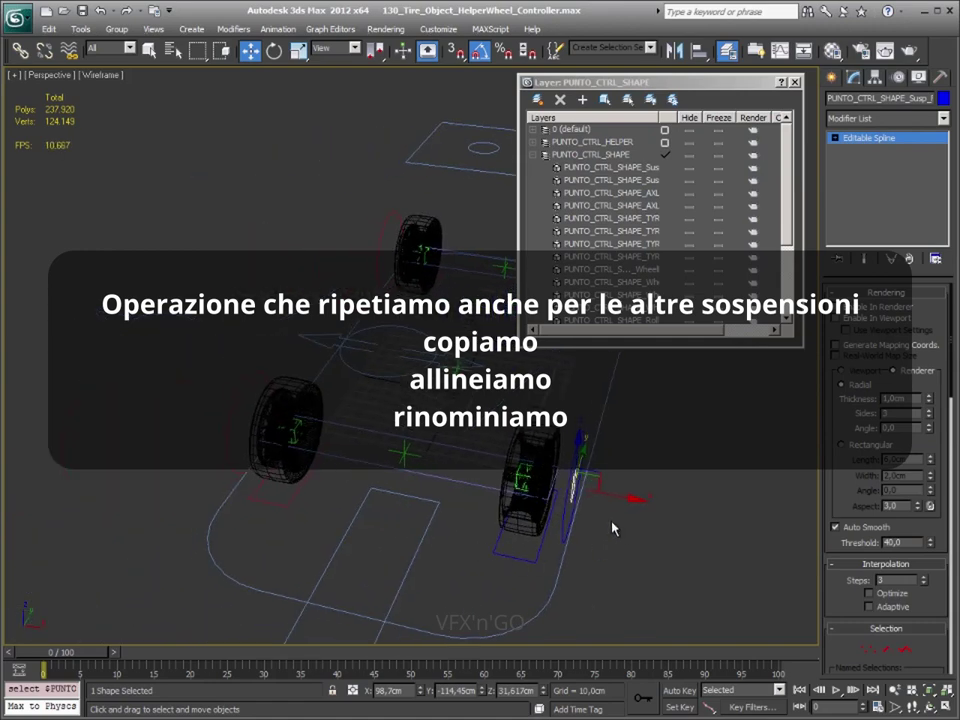
shift+drag(615, 495, 449, 468)
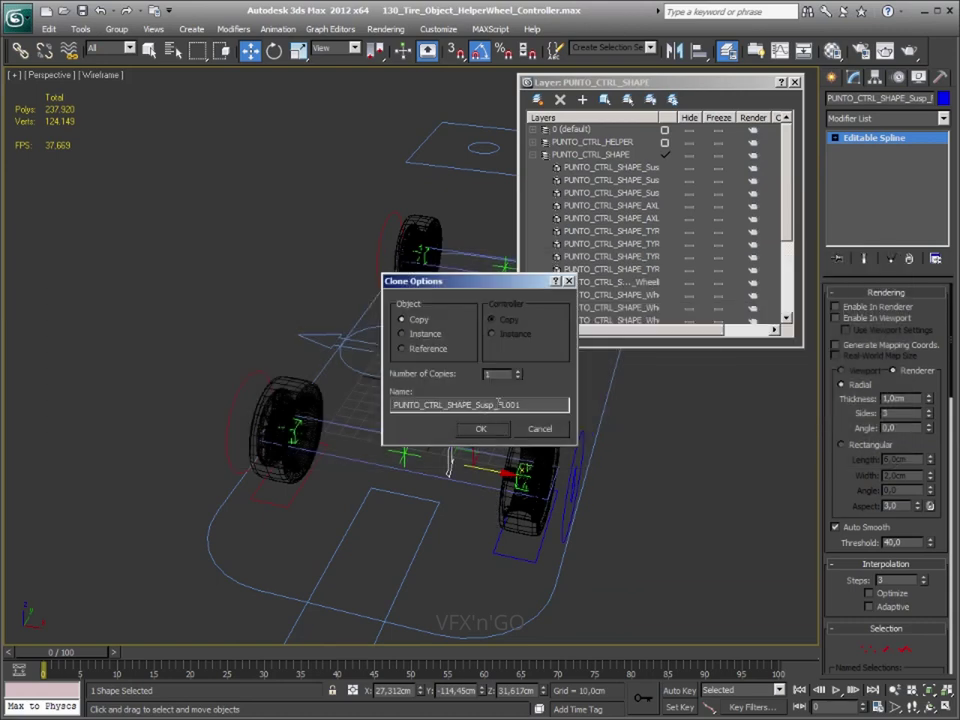
key(shift+Left)
key(shift+Left)
key(shift+Left)
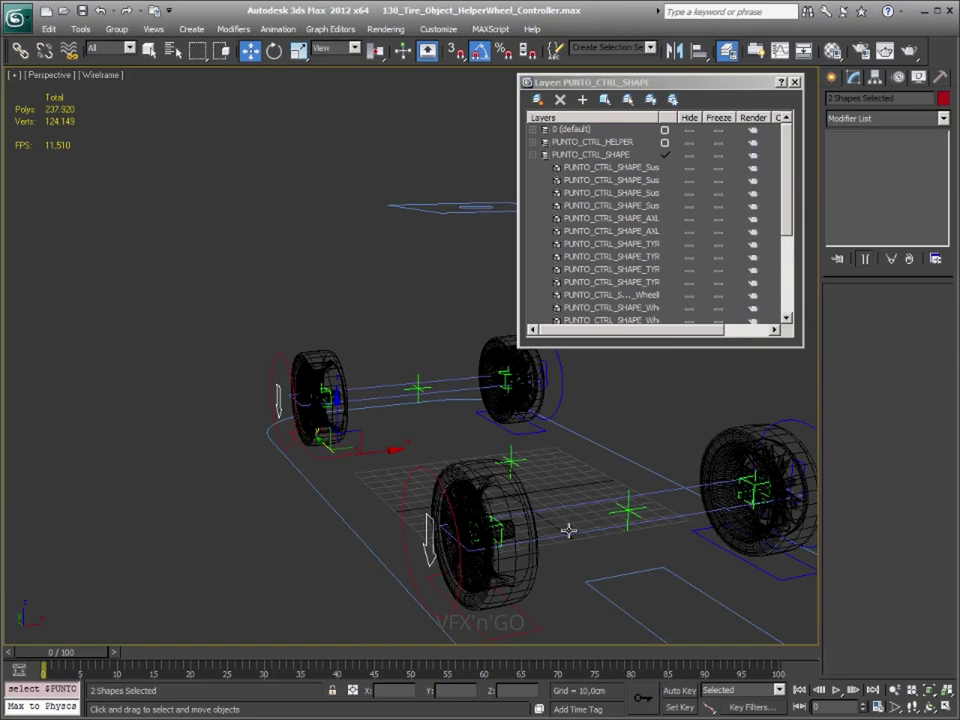
Select the six axle-area control shapes, including the new suspension arrows
ctrl+click(567, 531)
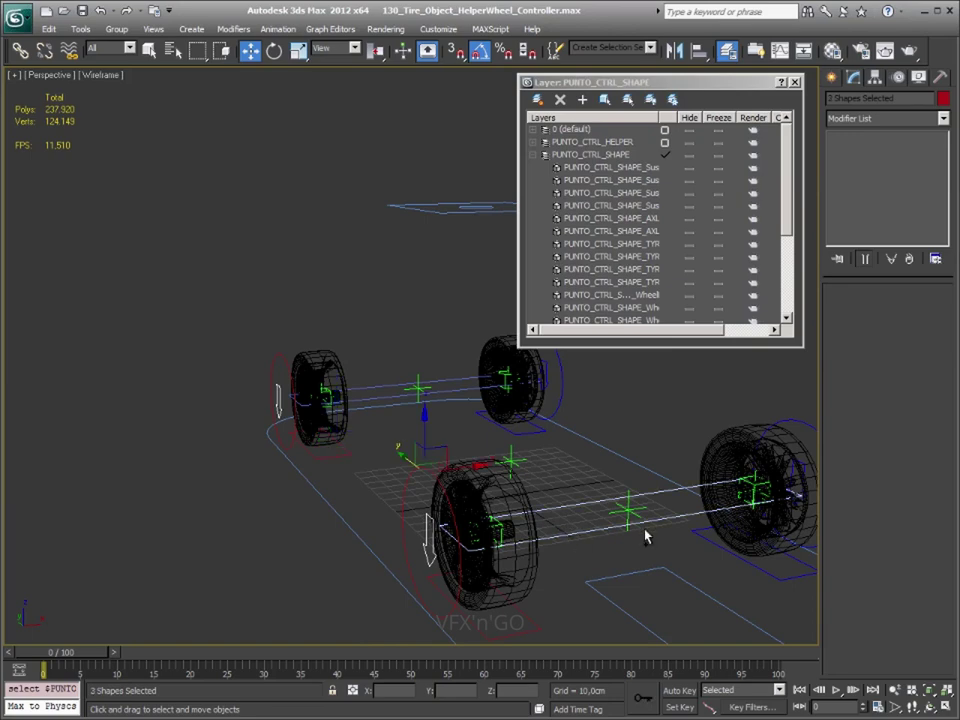
mouse_move(645, 536)
alt+middle_down()
mouse_move(538, 492)
mouse_move(348, 663)
alt+middle_up()
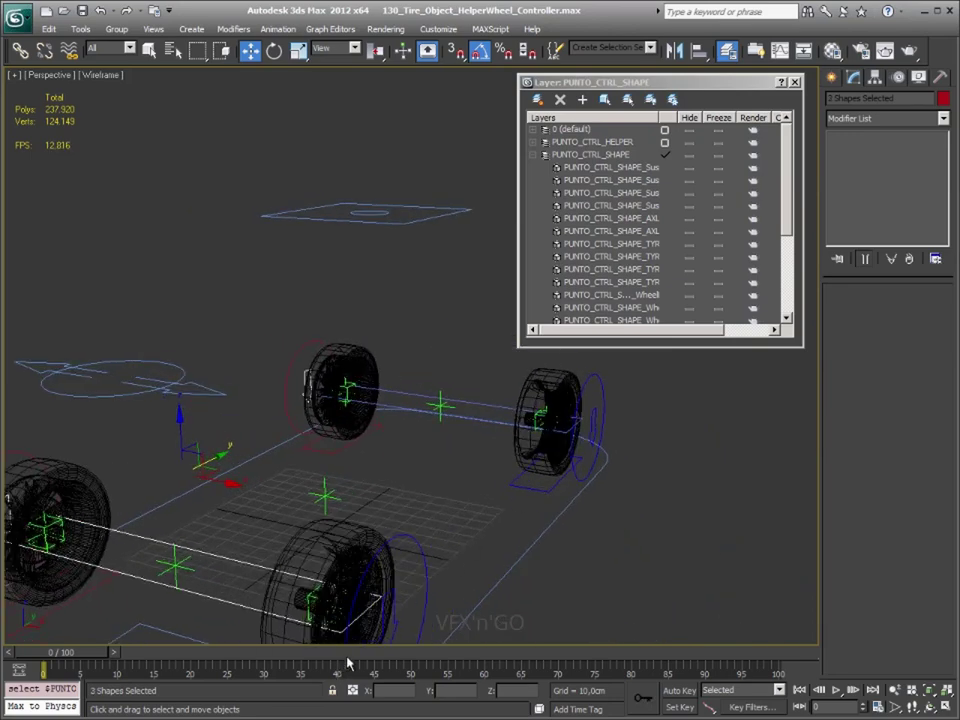
ctrl+click(394, 626)
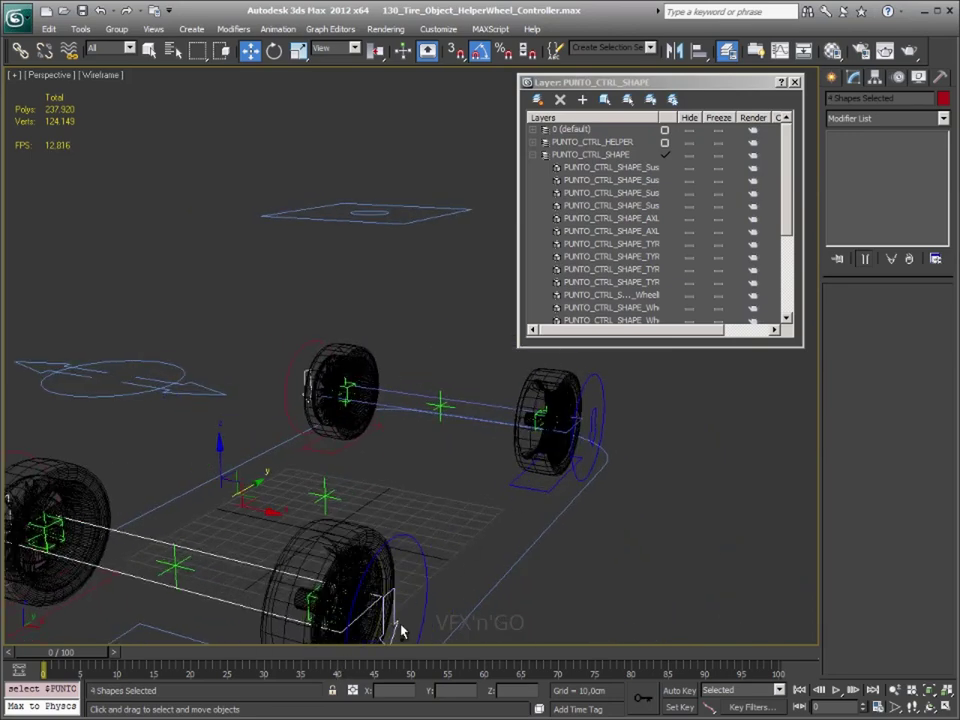
ctrl+click(594, 417)
ctrl+click(455, 413)
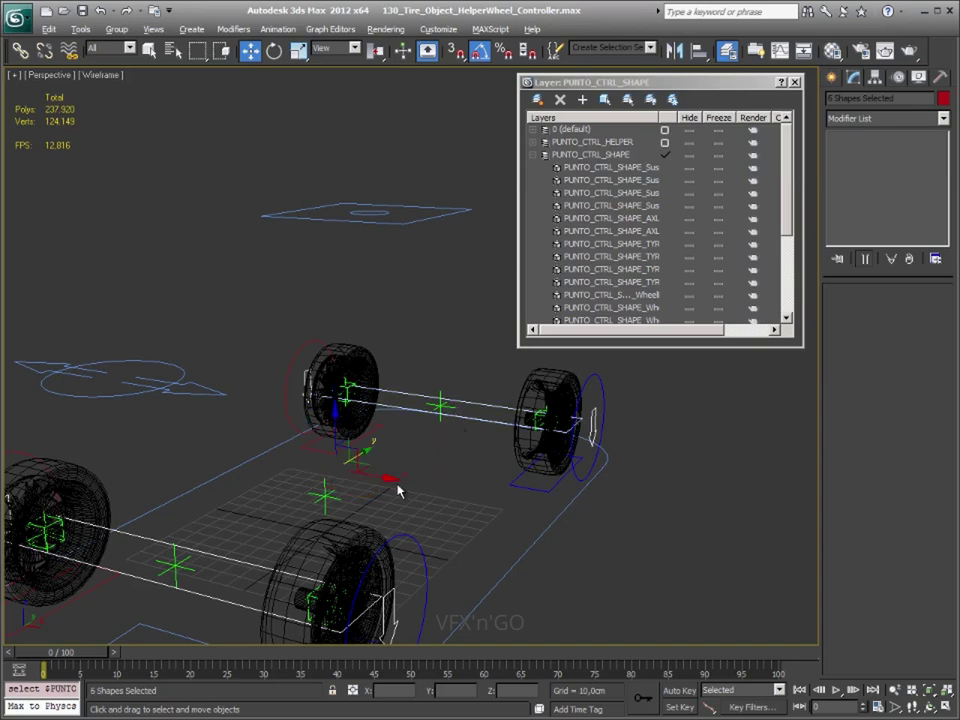
alt+middle_drag(397, 490, 497, 435)
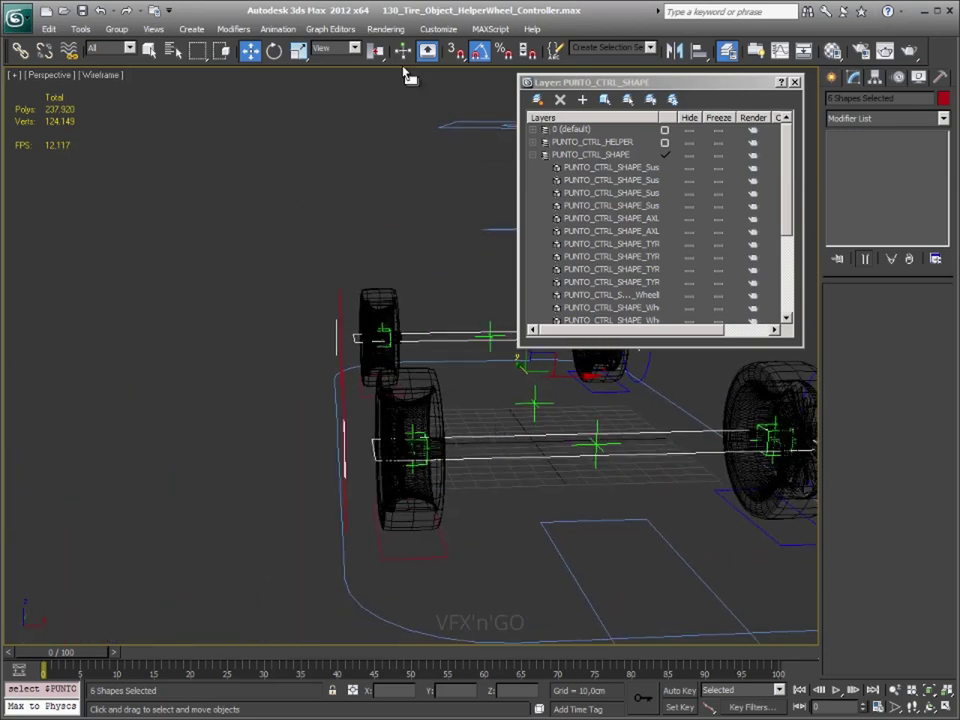
Link the selected shapes as children of the car body outline shape
click(20, 50)
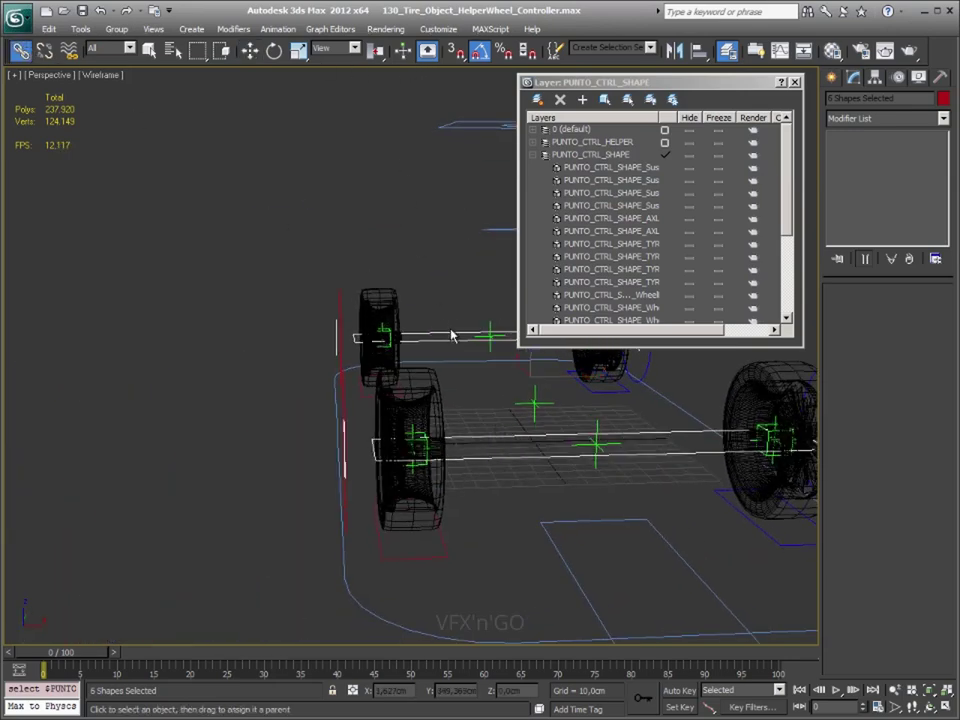
drag(443, 334, 337, 394)
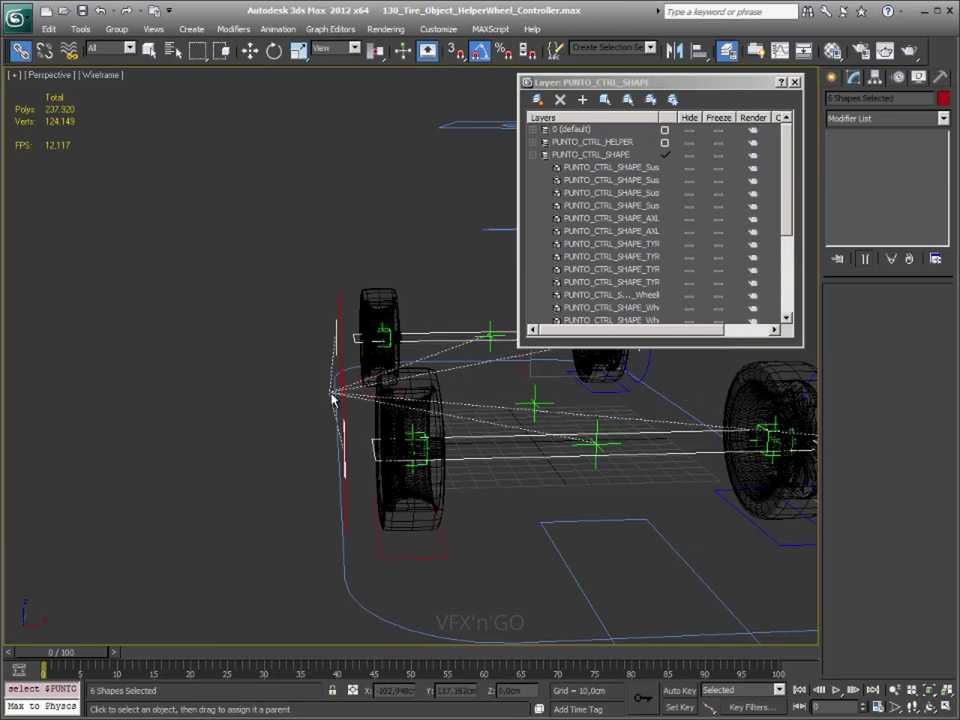
click(311, 439)
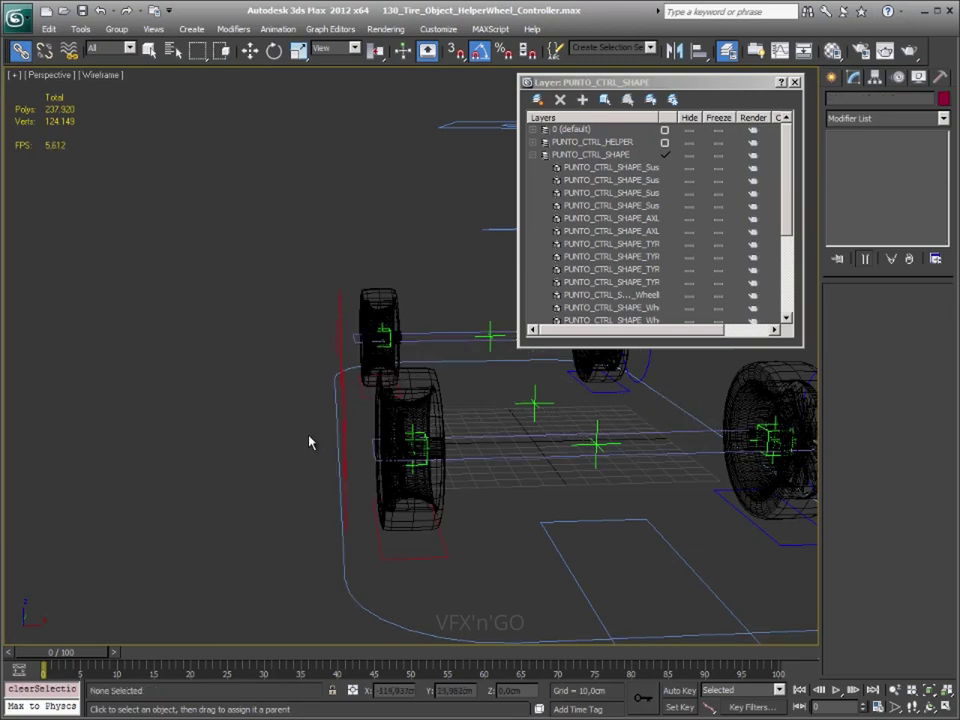
mouse_move(494, 428)
middle_down()
mouse_move(183, 432)
mouse_move(214, 428)
middle_up()
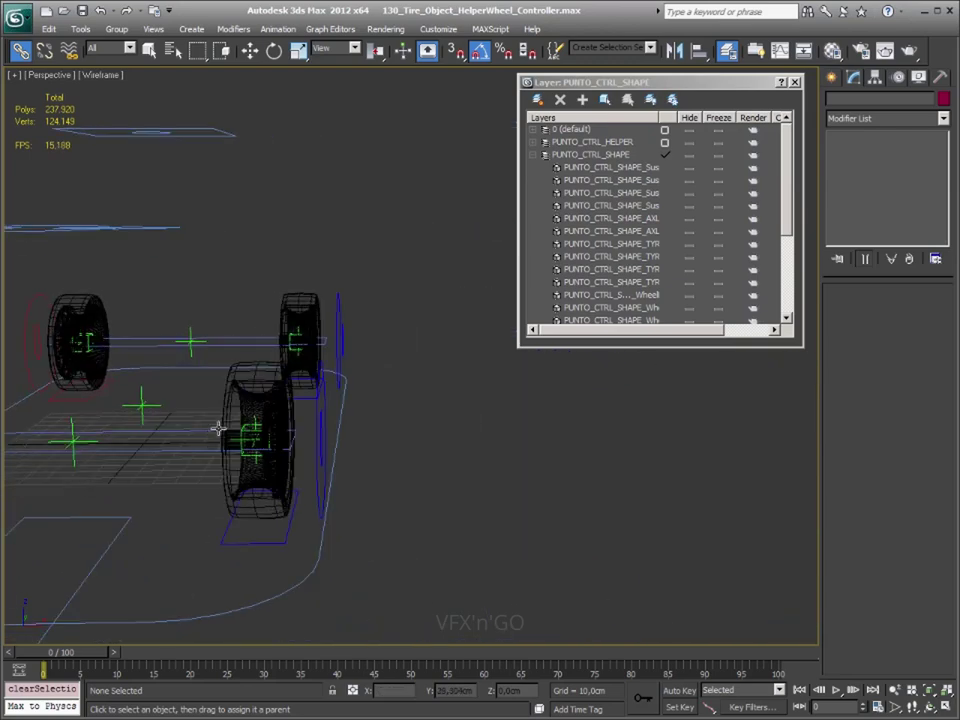
Copy the lower ring's X of 72,388cm into the upper ring's X position
click(343, 336)
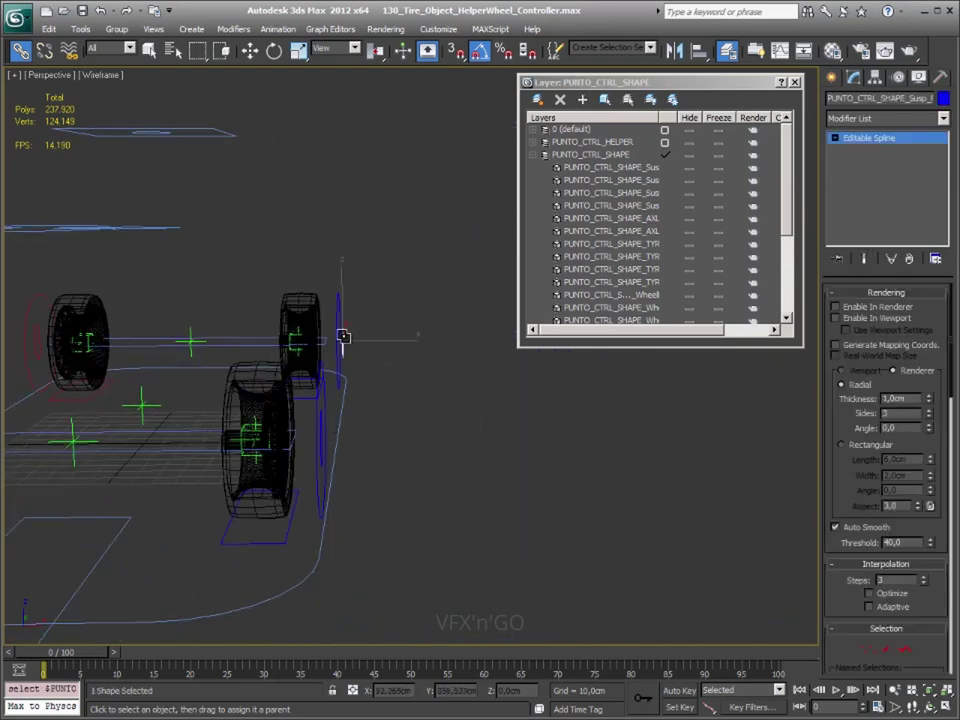
mouse_move(418, 386)
alt+middle_down()
mouse_move(463, 386)
mouse_move(394, 486)
mouse_move(398, 454)
alt+middle_up()
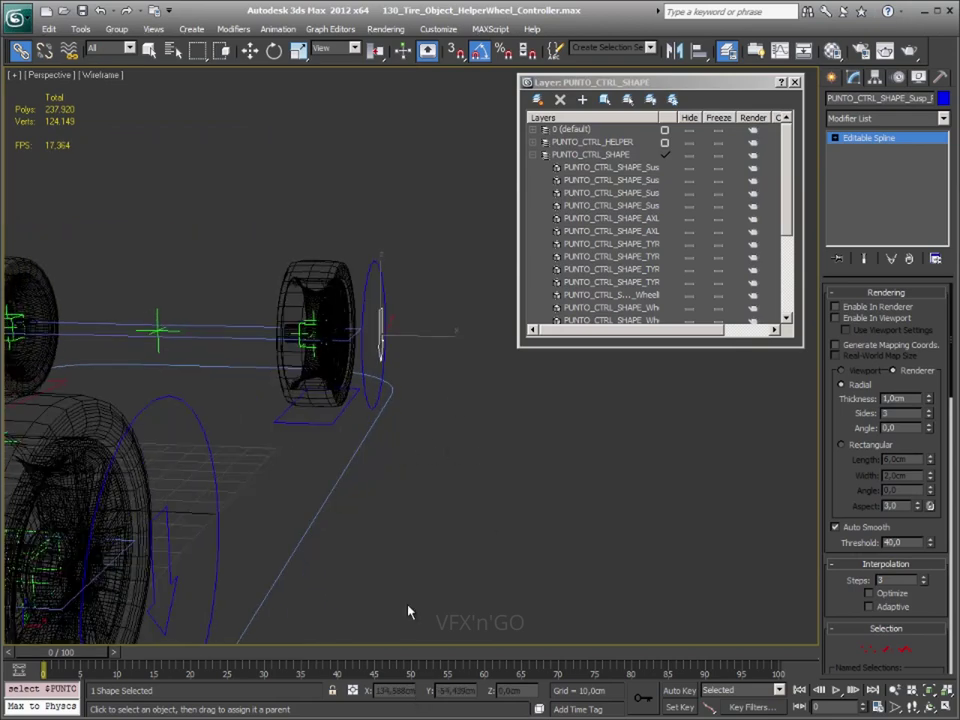
key(w)
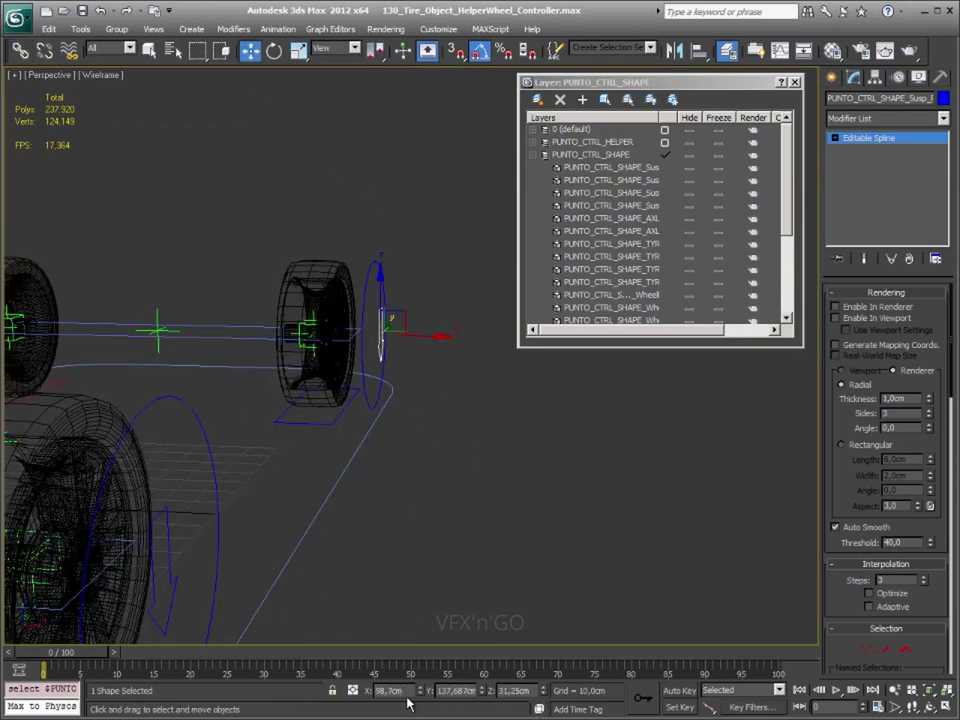
double_click(409, 691)
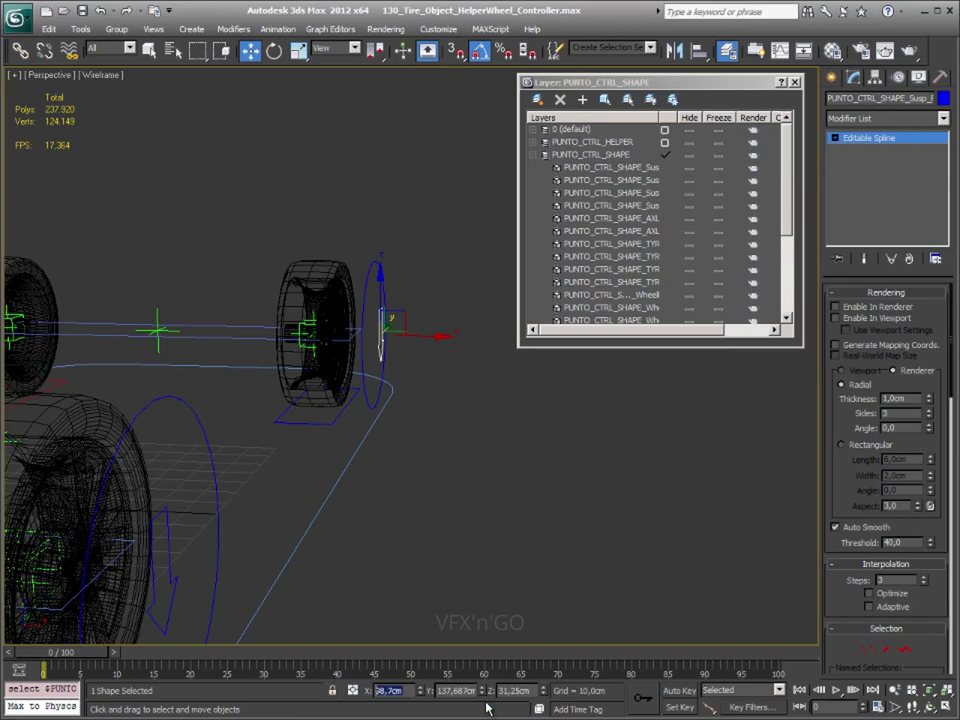
click(176, 574)
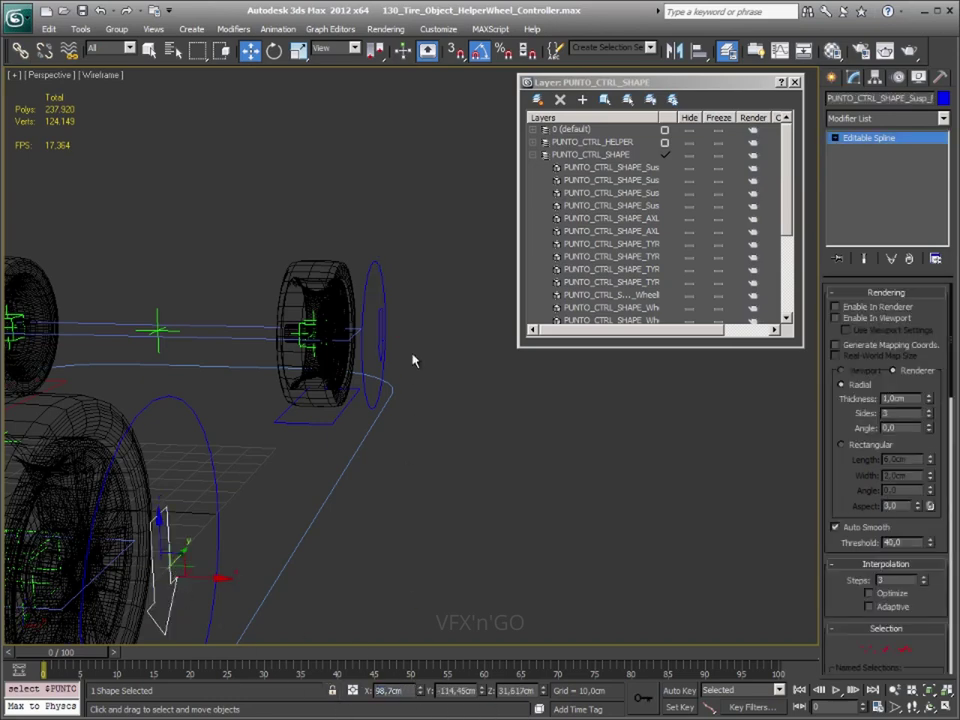
mouse_move(414, 361)
middle_down()
mouse_move(375, 424)
mouse_move(390, 433)
mouse_move(225, 399)
mouse_move(352, 396)
mouse_move(300, 392)
mouse_move(281, 400)
mouse_move(384, 408)
middle_up()
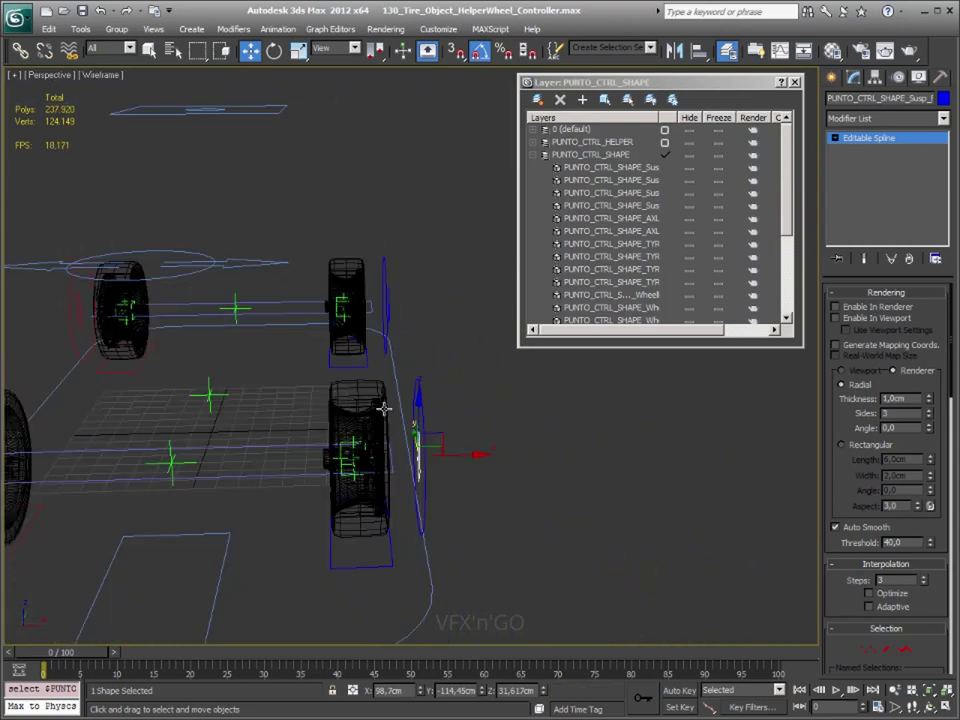
click(419, 399)
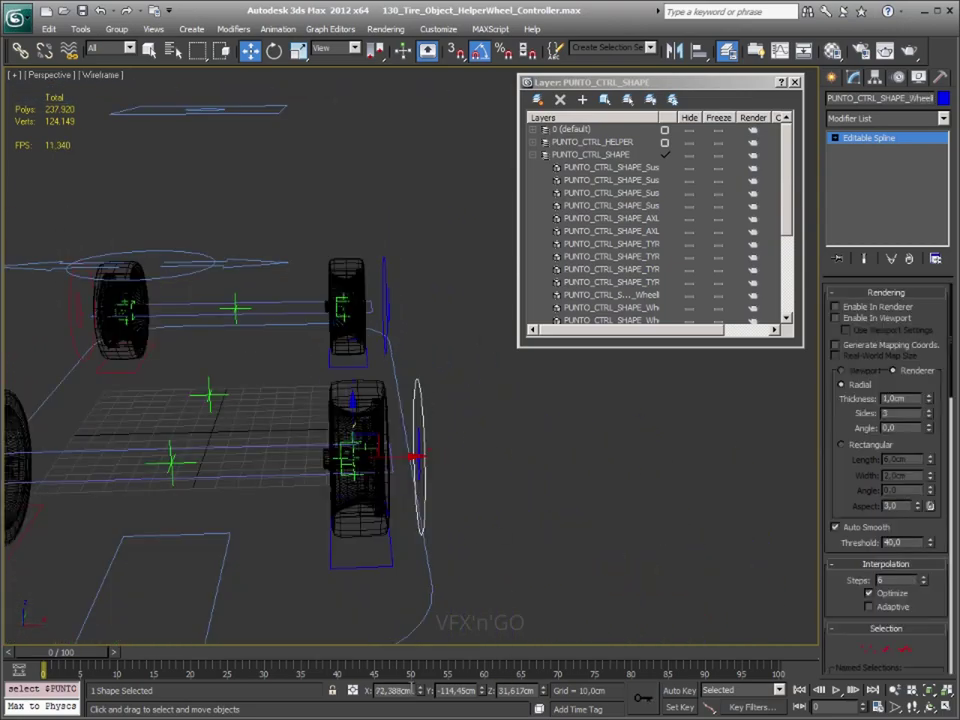
double_click(382, 694)
key(ctrl+c)
click(385, 270)
double_click(413, 692)
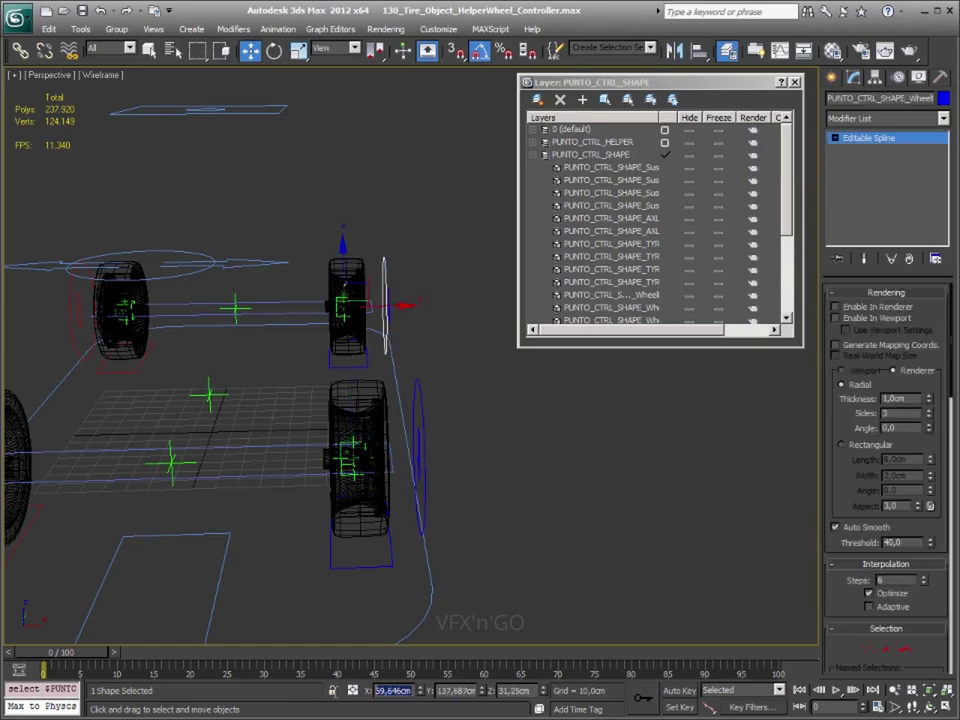
key(ctrl+v)
key(Return)
key(Return)
Set the ring on the other side of the car to X -72,388cm
click(326, 506)
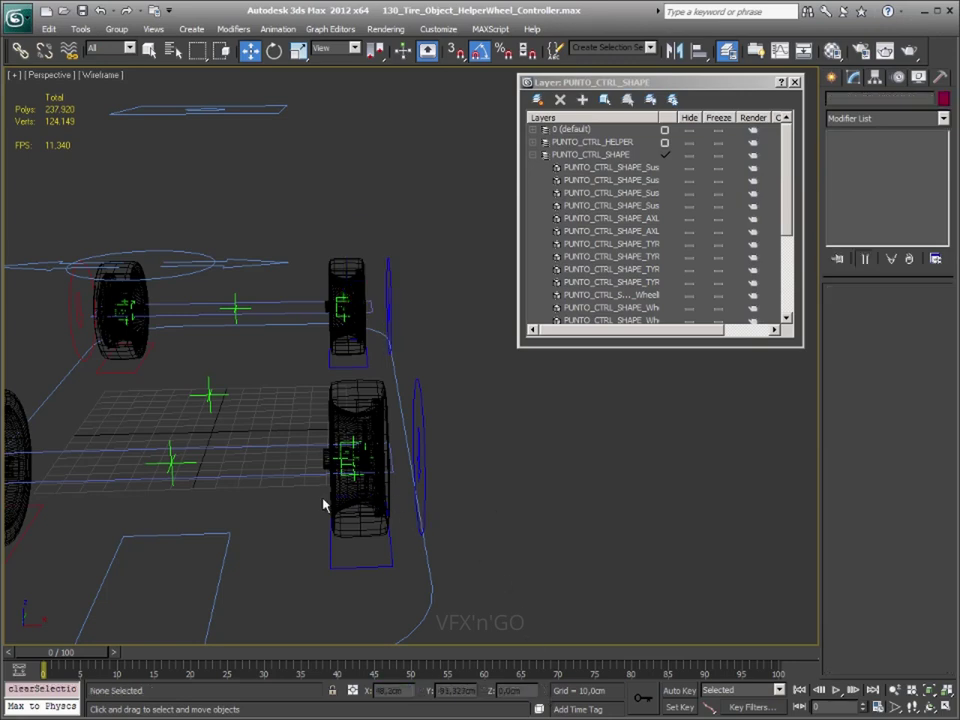
mouse_move(326, 506)
alt+middle_down()
mouse_move(343, 471)
mouse_move(429, 478)
alt+middle_up()
click(452, 425)
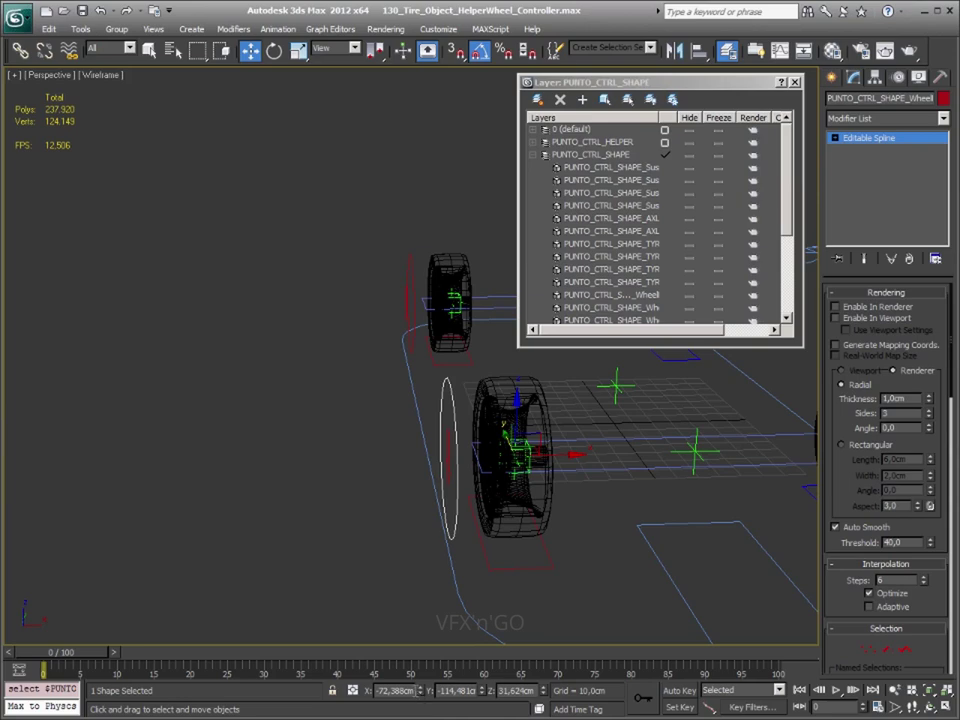
click(395, 690)
drag(411, 264, 416, 298)
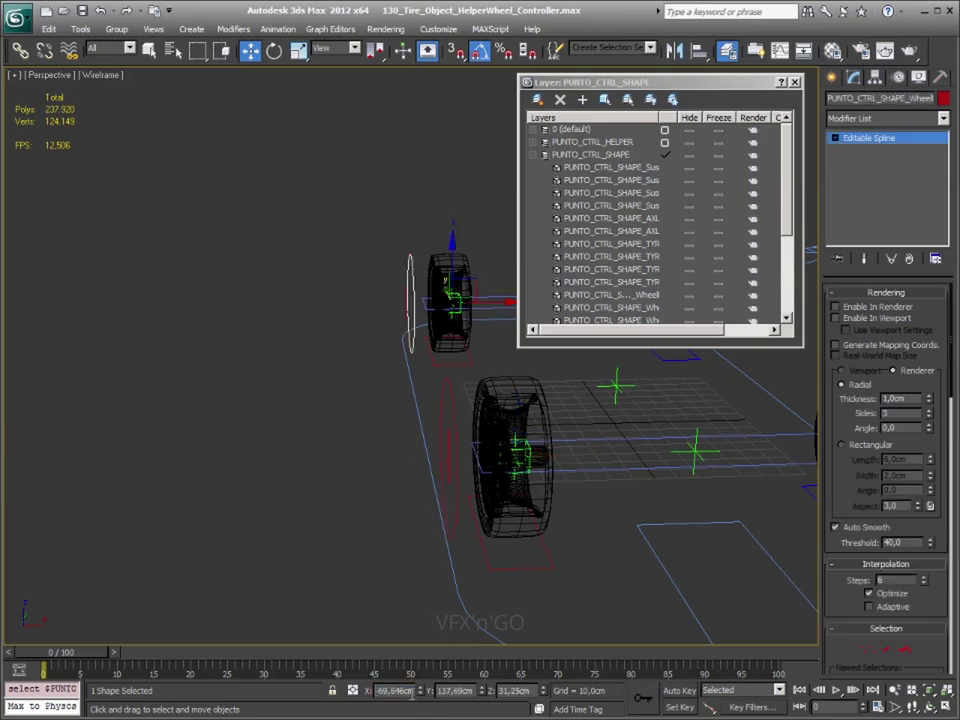
text(-72,388)
key(Return)
Frame the selected ring and enable Affect Pivot Only for it
mouse_move(514, 568)
middle_down()
mouse_move(364, 570)
mouse_move(407, 553)
middle_up()
key(z)
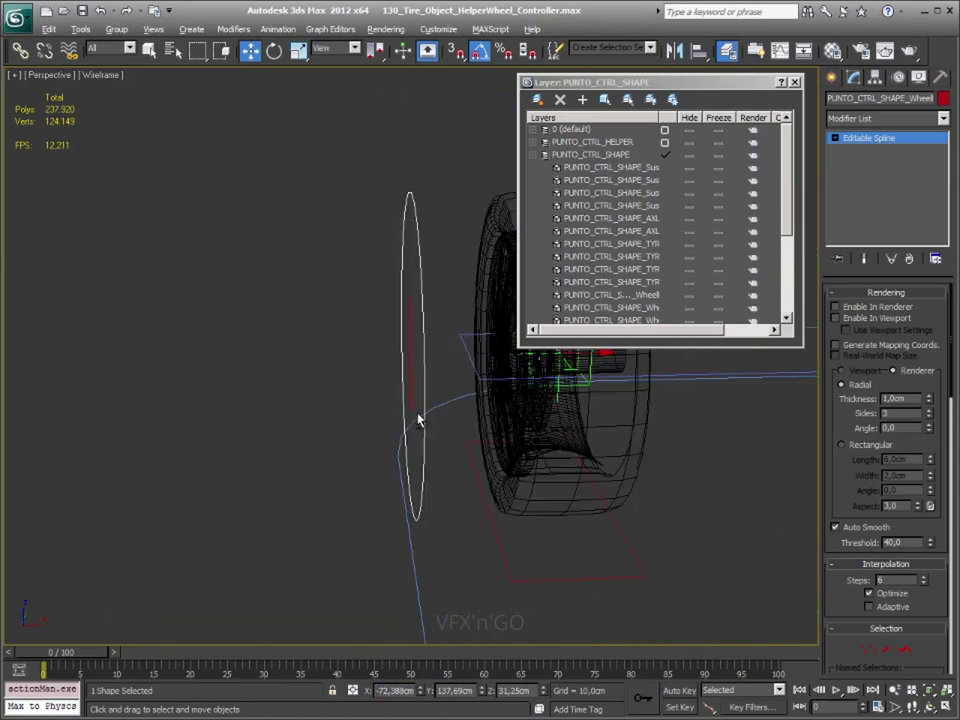
alt+middle_drag(418, 420, 235, 487)
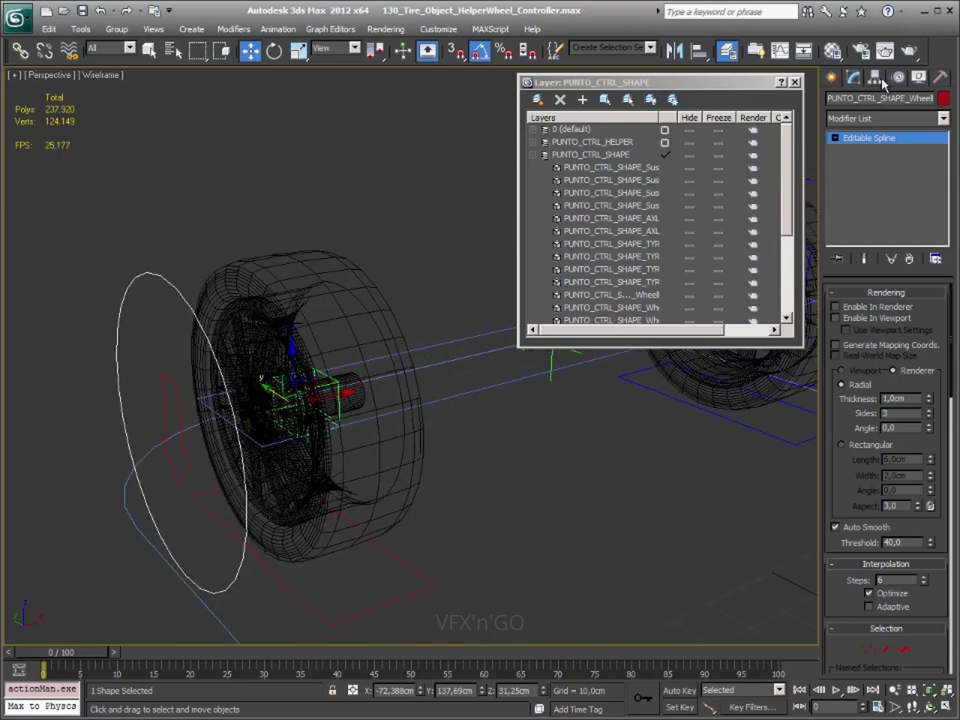
click(877, 79)
click(889, 175)
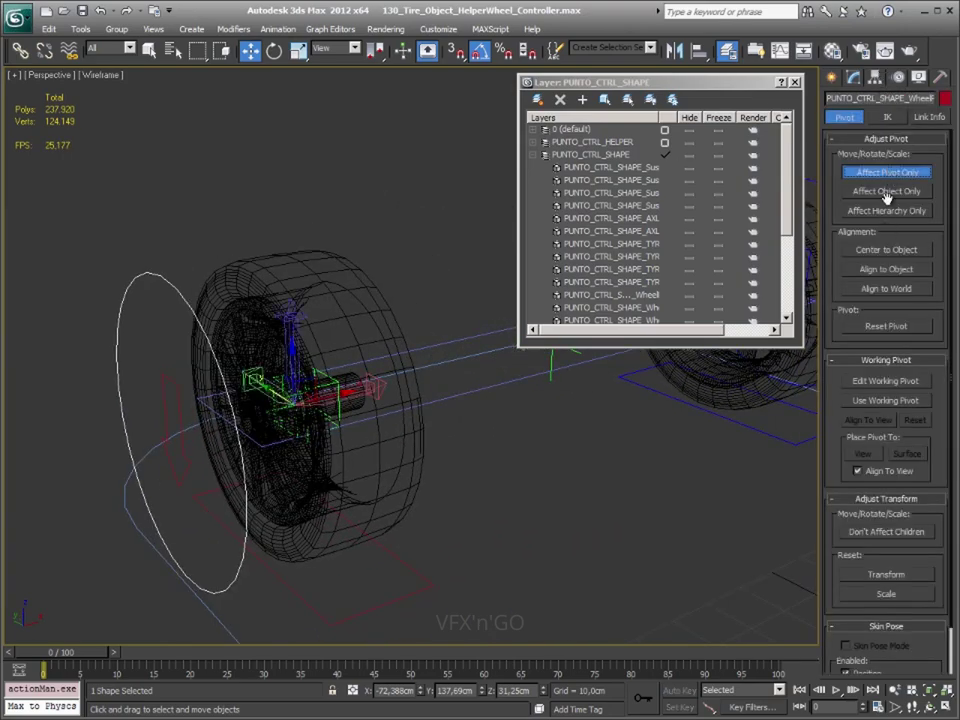
Align the ring's pivot to Tire_RR_MESH in X, Y and Z, then disable Affect Pivot Only
alt+middle_drag(400, 462, 414, 478)
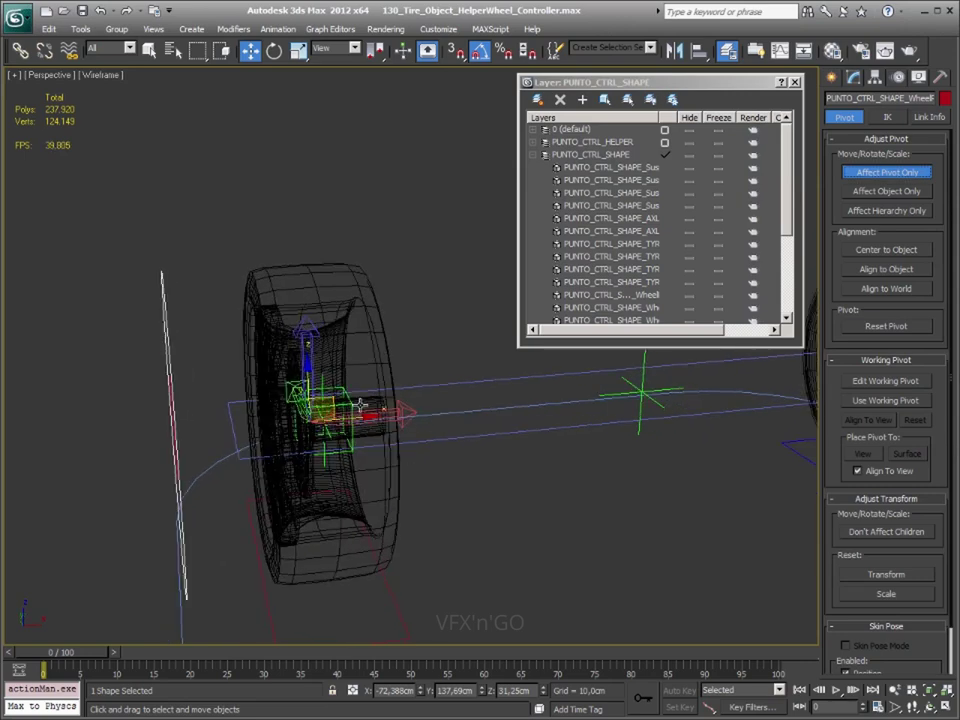
alt+middle_drag(309, 353, 424, 386)
click(700, 53)
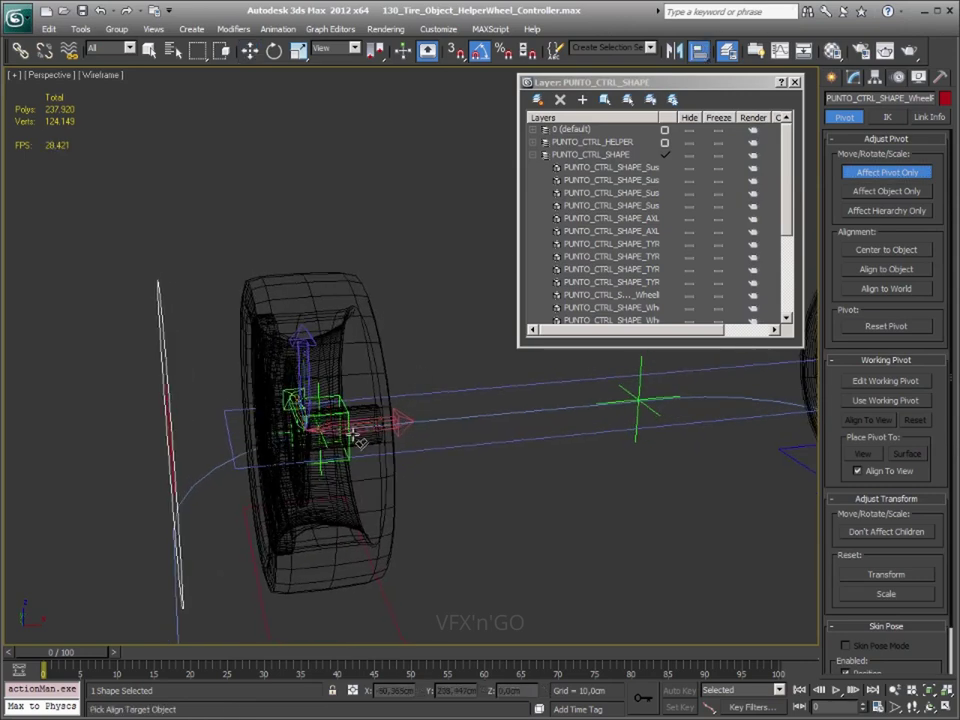
click(263, 312)
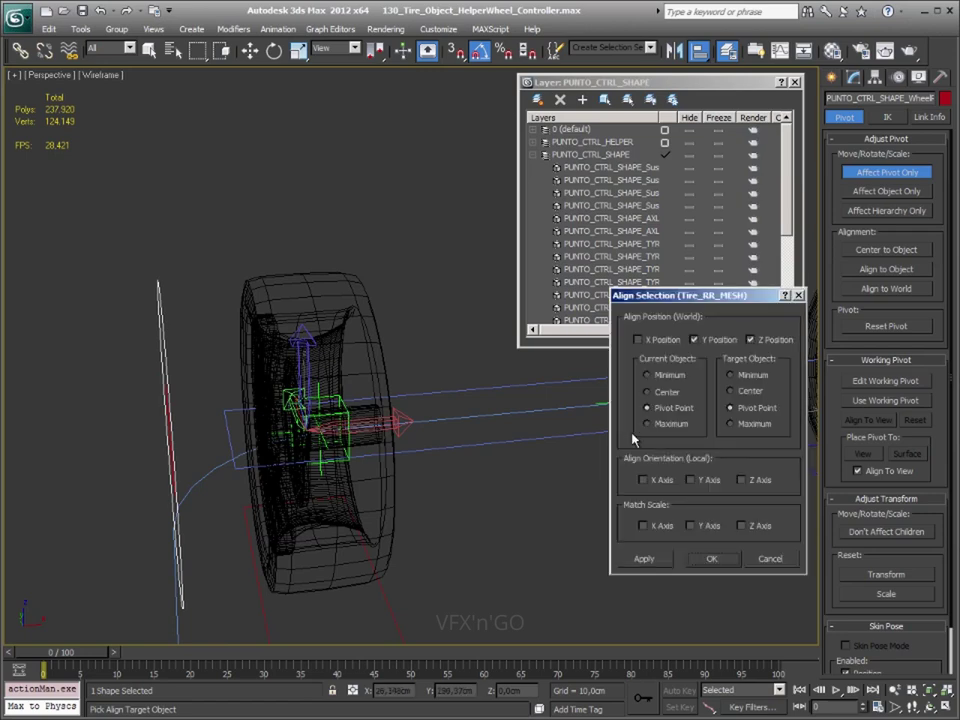
click(638, 339)
click(726, 564)
key(z)
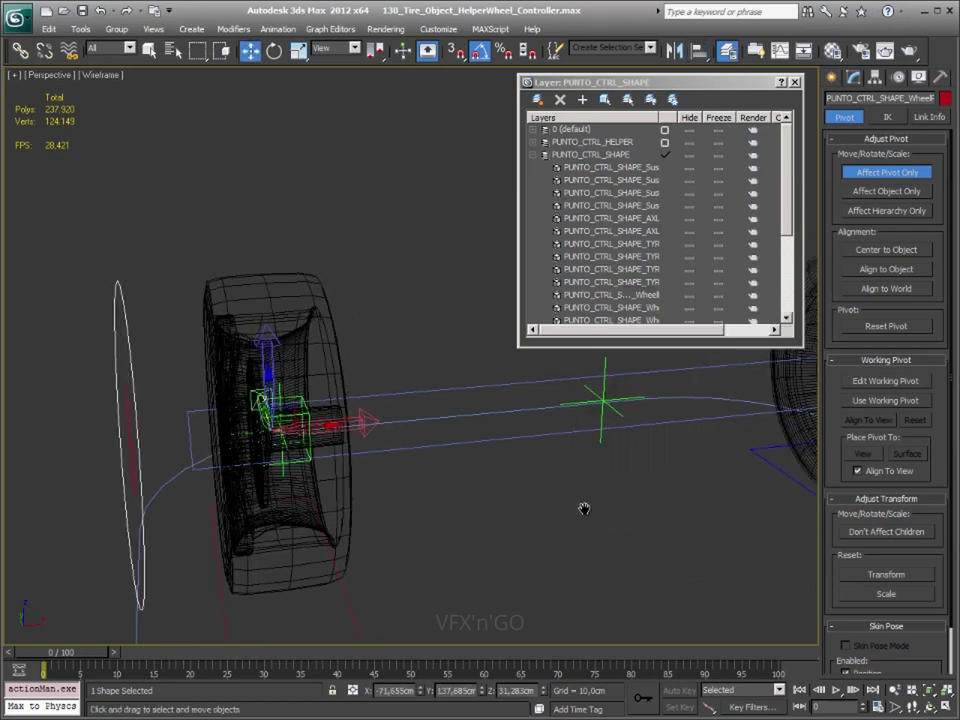
click(910, 175)
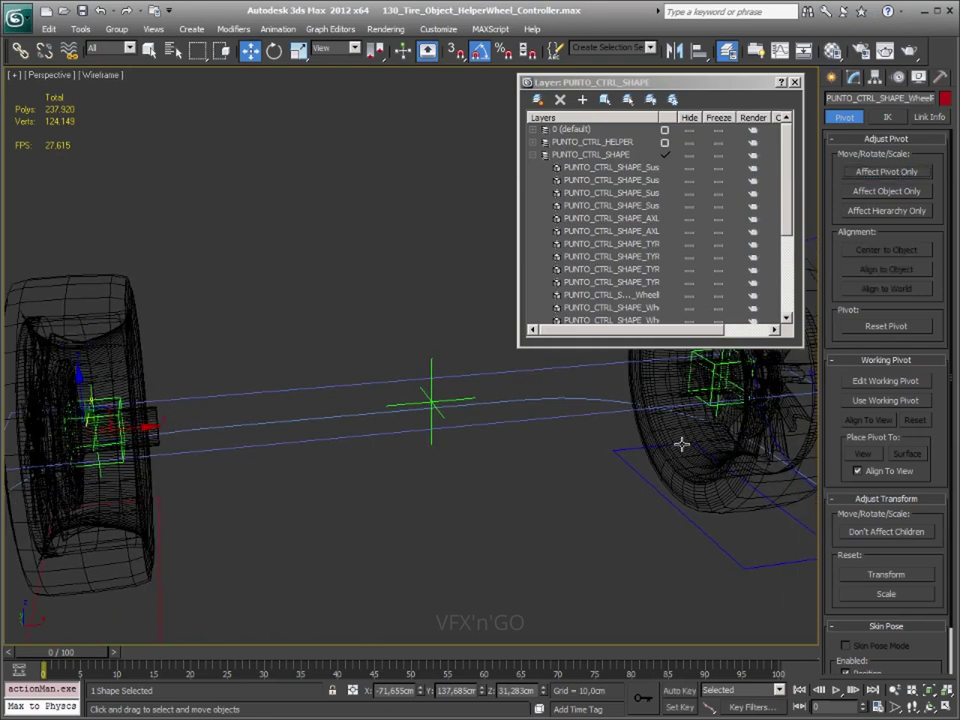
mouse_move(679, 443)
middle_down()
mouse_move(294, 458)
mouse_move(414, 425)
mouse_move(406, 424)
middle_up()
Align the ring shape's pivot to the wheel using Affect Pivot Only
click(446, 405)
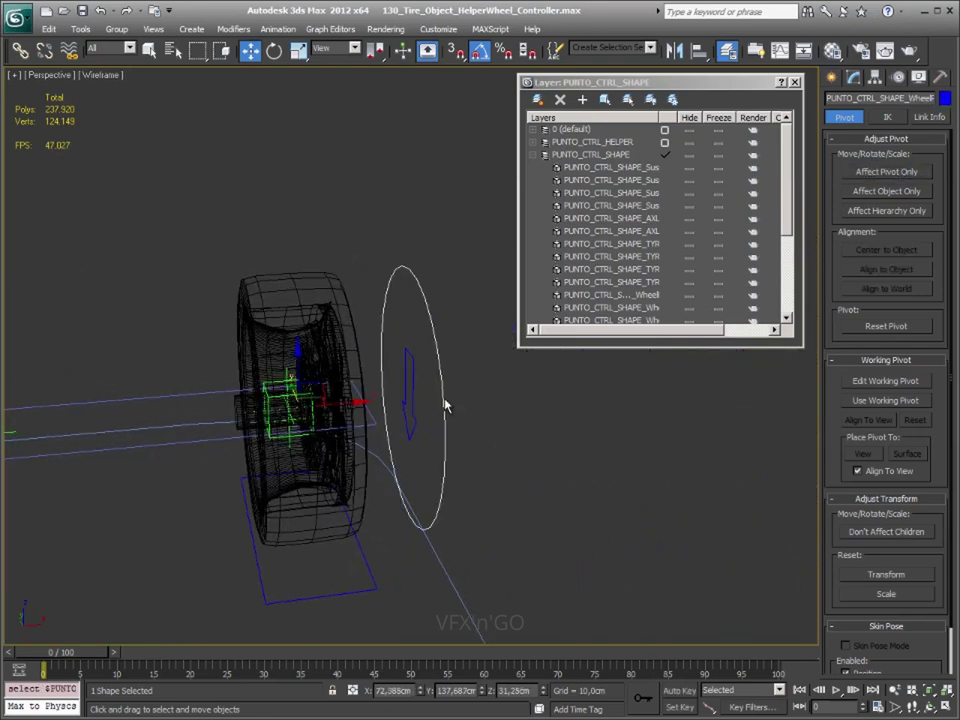
click(900, 171)
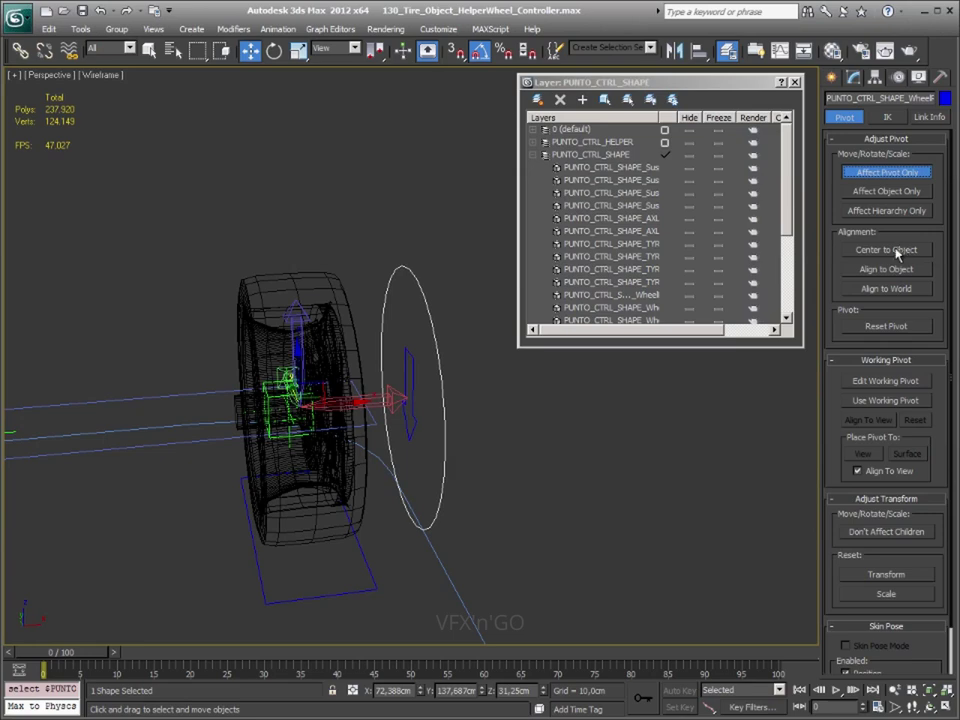
click(700, 50)
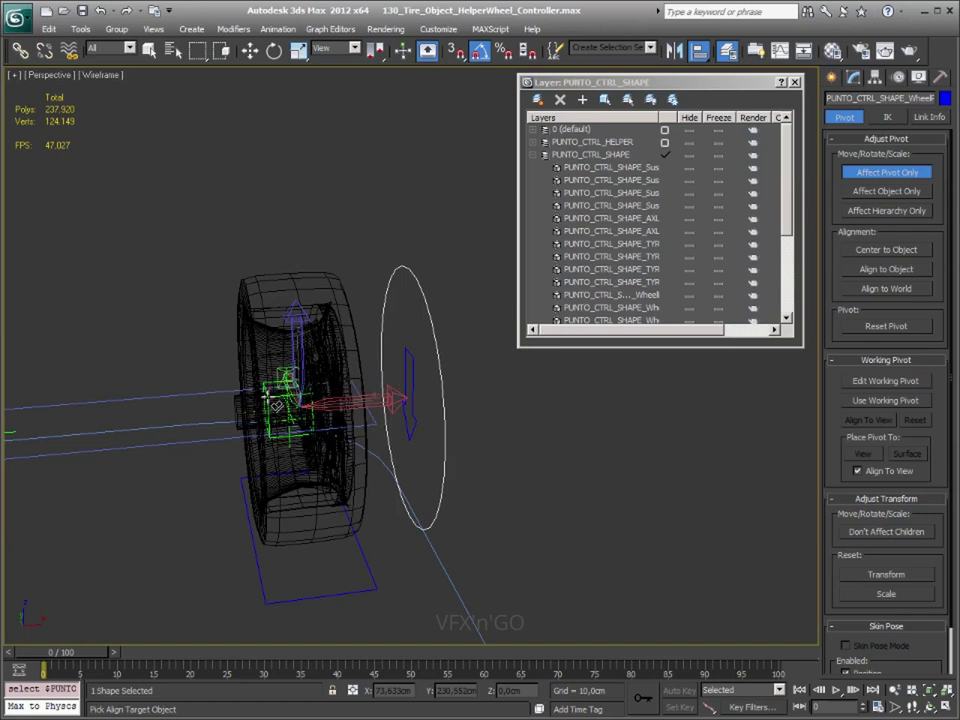
click(278, 398)
click(712, 560)
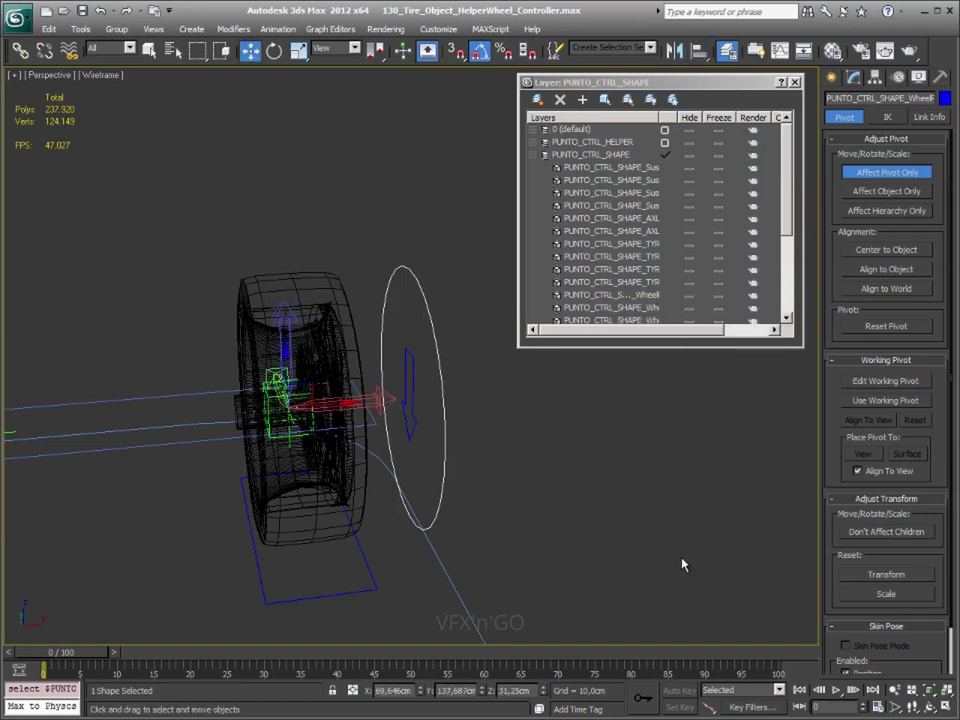
scroll(510, 503, down, 4)
click(910, 189)
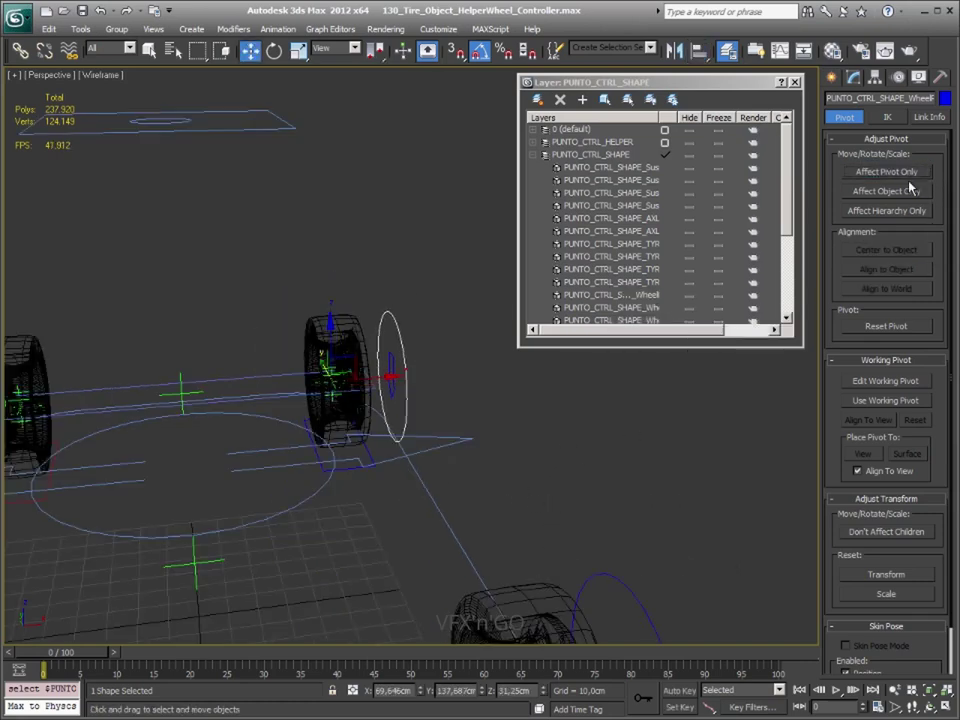
Reset the ring shape's transforms with the Reset XForm utility
right_click(448, 372)
click(941, 78)
click(887, 262)
click(886, 344)
alt+middle_drag(289, 392, 398, 390)
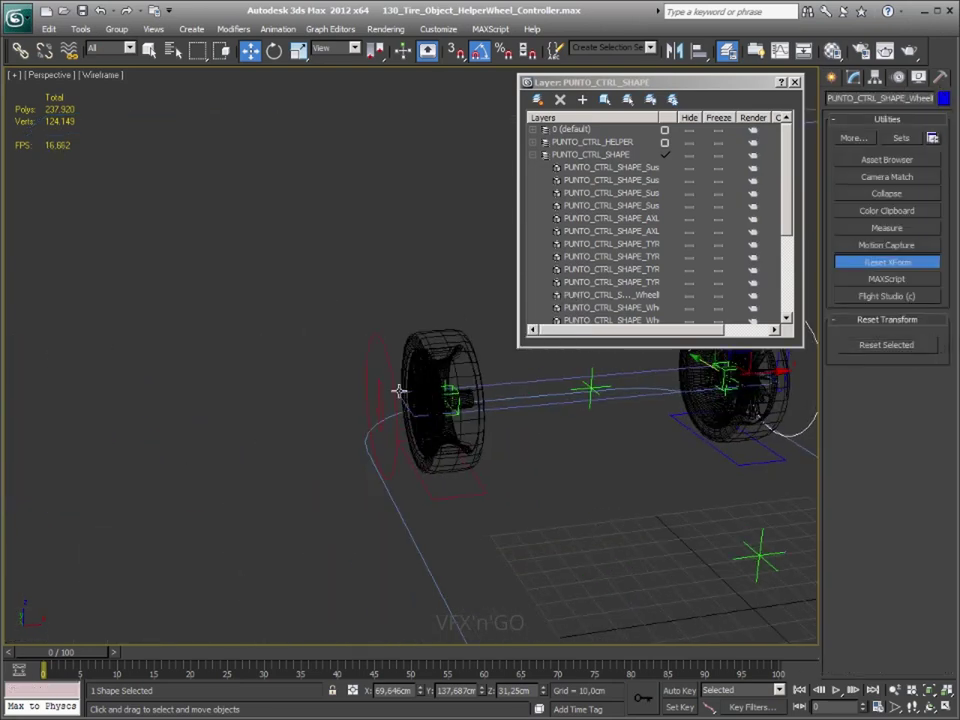
click(380, 347)
click(850, 344)
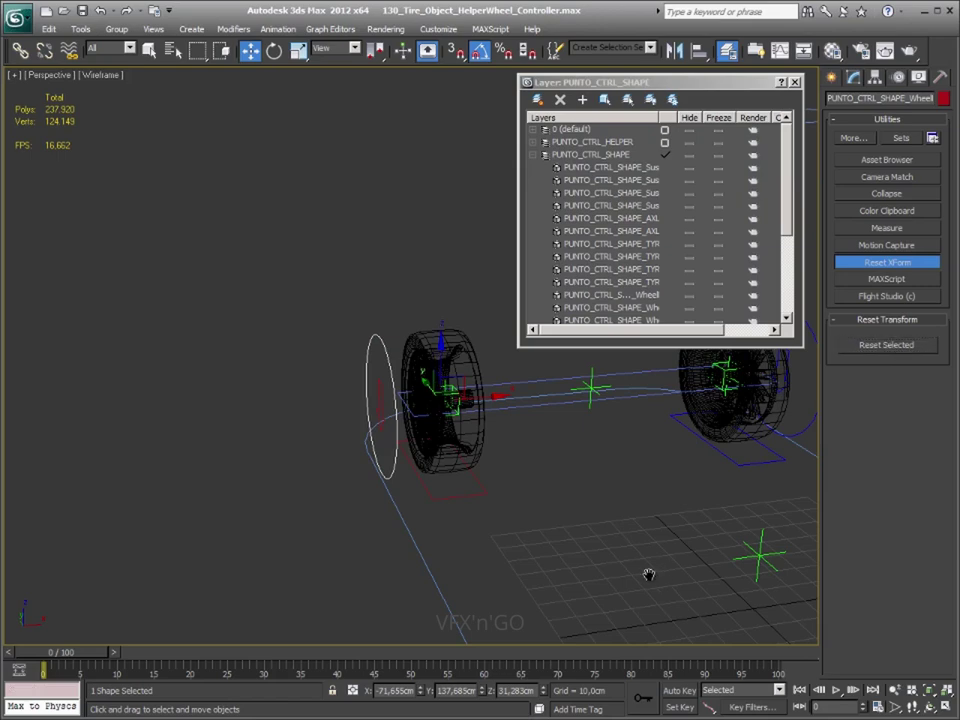
Convert both selected control shapes to editable splines, deselect, and zoom extents on the rig
alt+middle_drag(647, 574, 658, 425)
ctrl+click(607, 372)
right_click(606, 368)
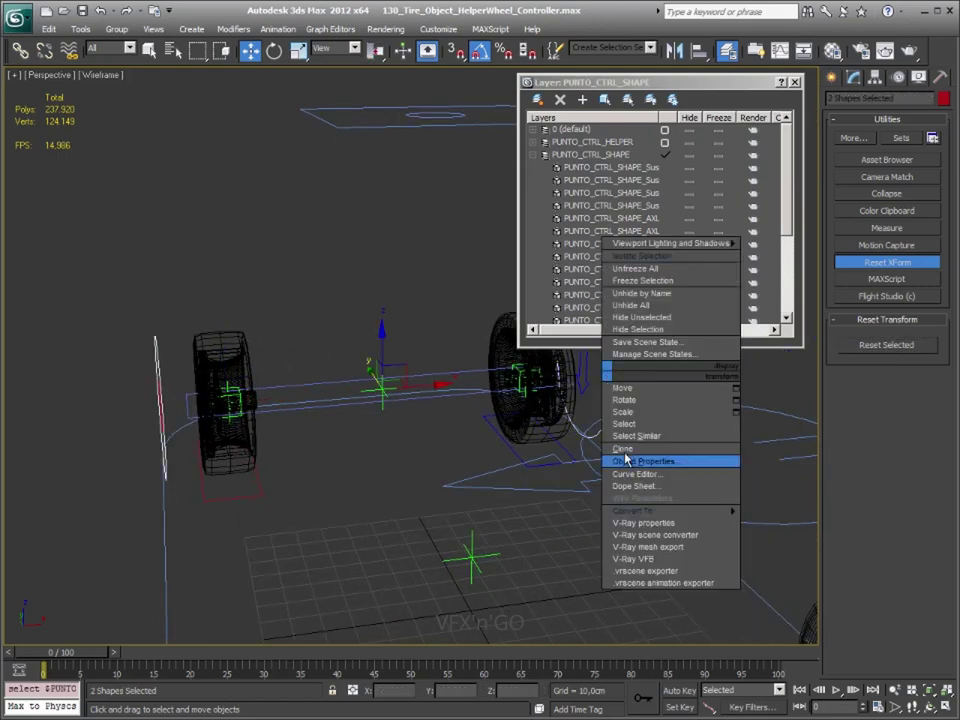
click(752, 511)
click(339, 518)
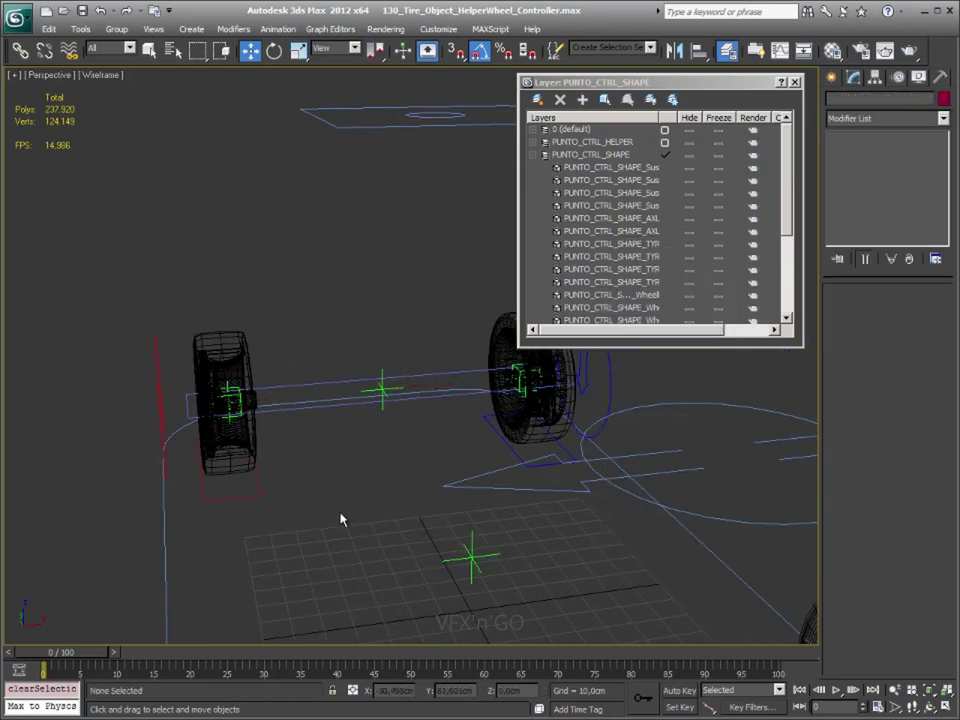
key(z)
mouse_move(339, 518)
alt+middle_down()
mouse_move(379, 512)
mouse_move(338, 499)
alt+middle_up()
Collapse the PUNTO_CTRL_SHAPE layer and open the scene's Schematic View
click(590, 154)
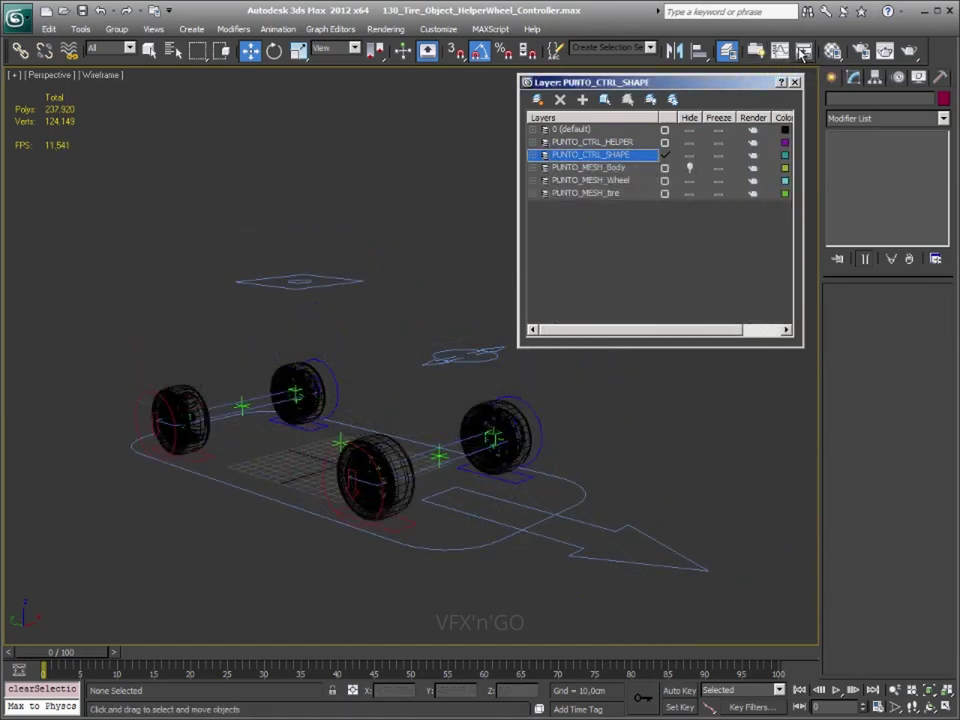
click(804, 52)
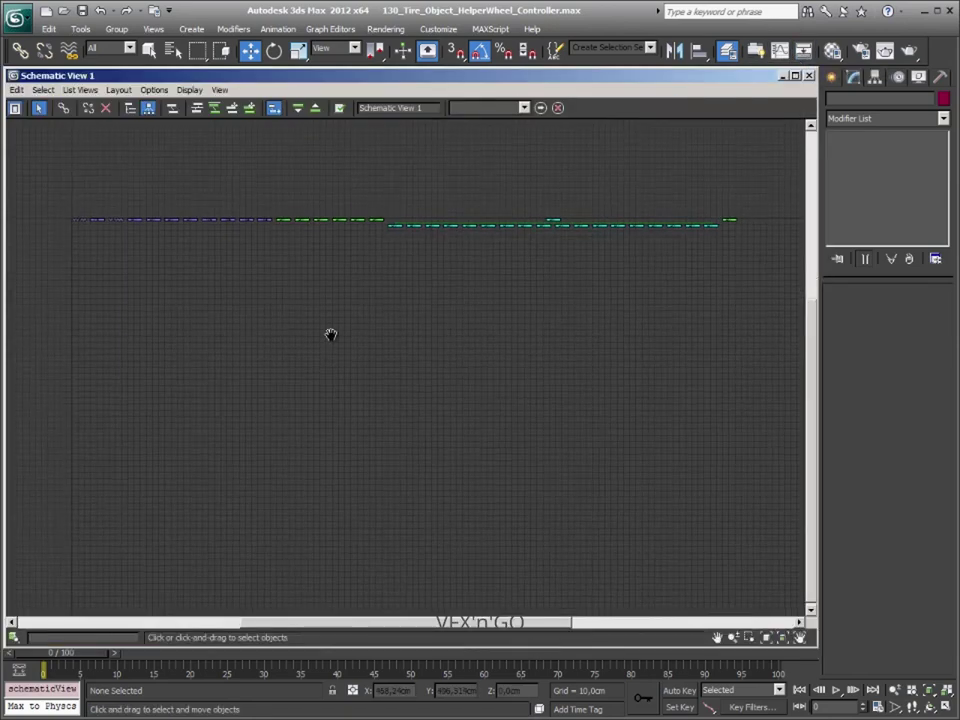
scroll(463, 386, up, 3)
scroll(422, 435, up, 2)
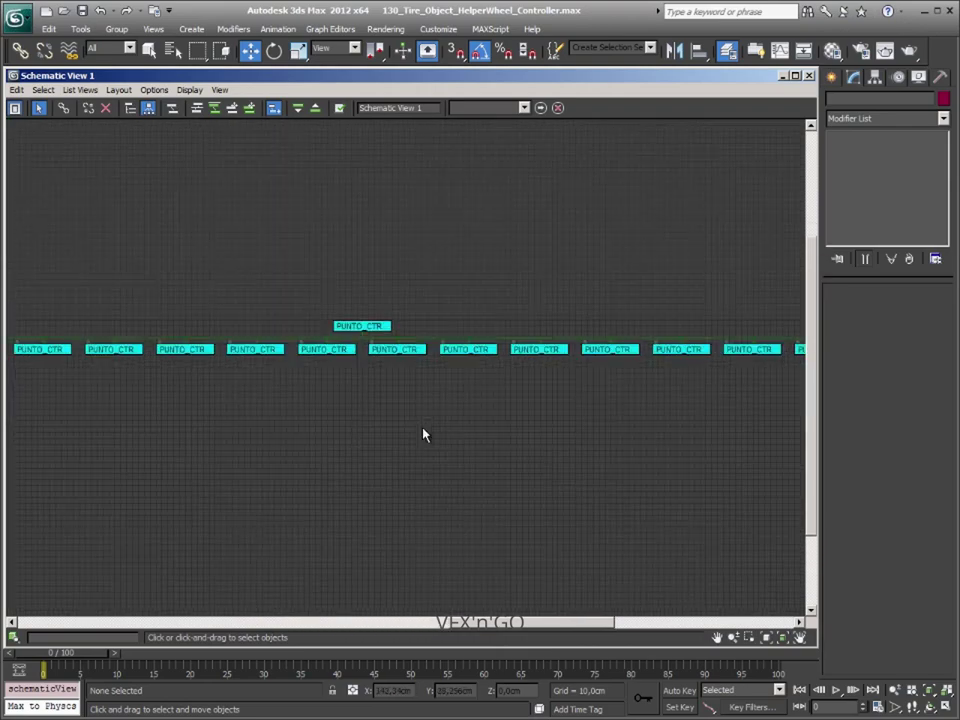
scroll(422, 435, down, 5)
middle_drag(441, 413, 609, 360)
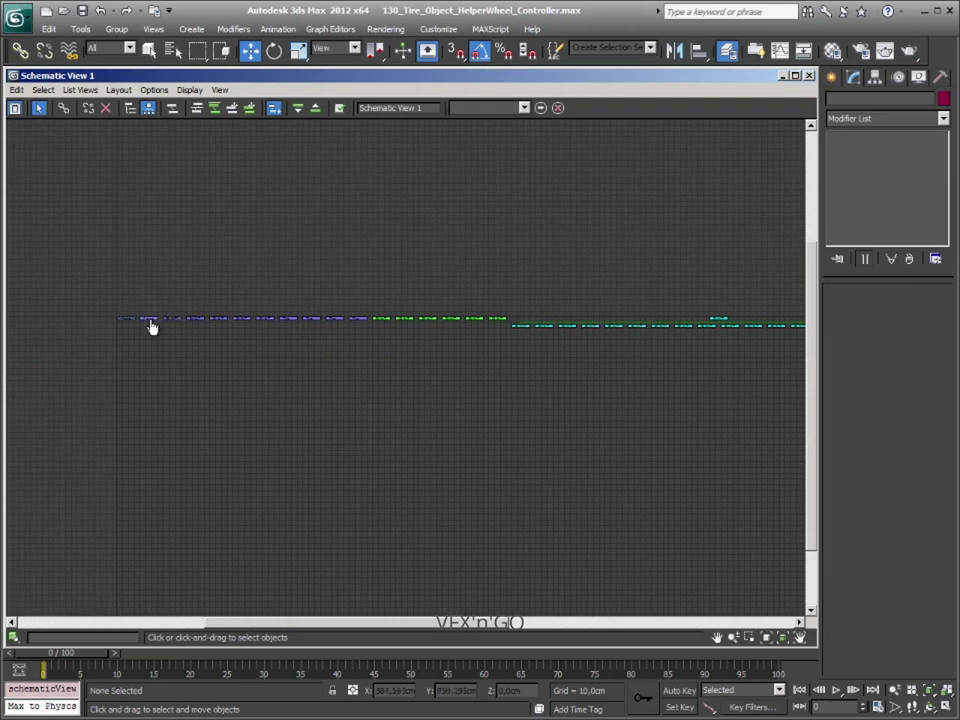
Switch the Schematic View to Hierarchy Mode to lay nodes out as a tree
right_click(148, 389)
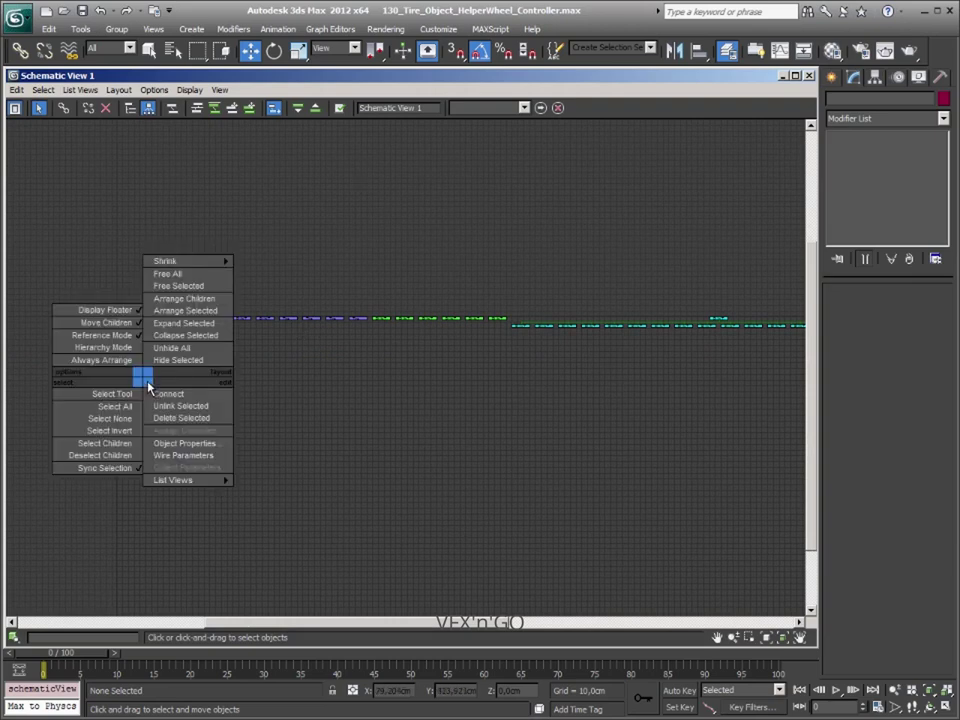
click(103, 354)
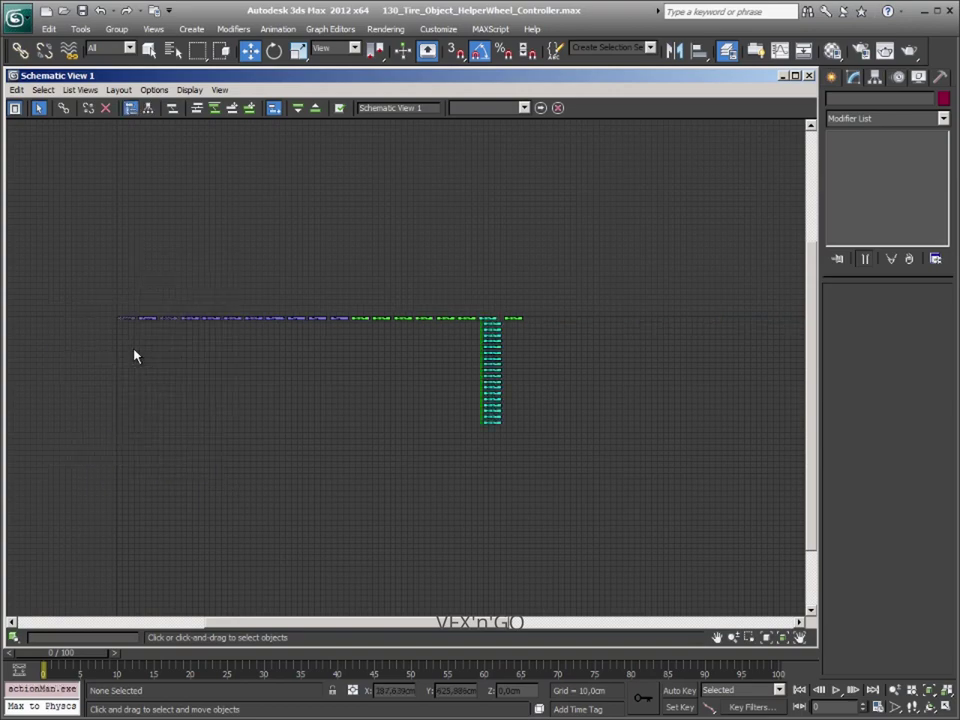
middle_drag(396, 354, 241, 350)
scroll(276, 329, up, 2)
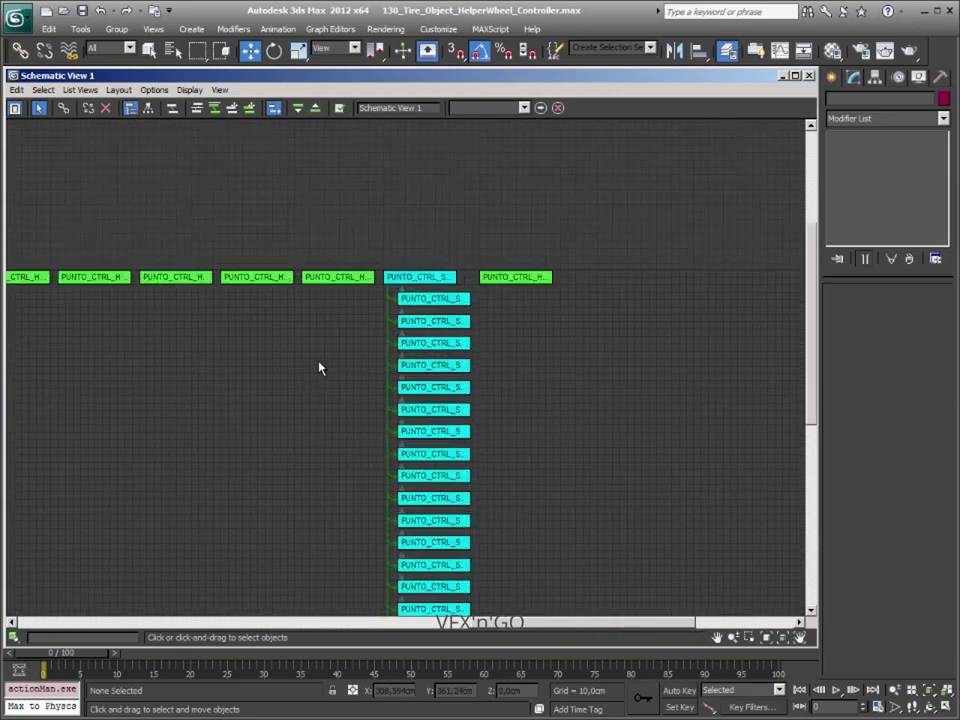
mouse_move(319, 366)
middle_down()
mouse_move(306, 261)
mouse_move(312, 272)
middle_up()
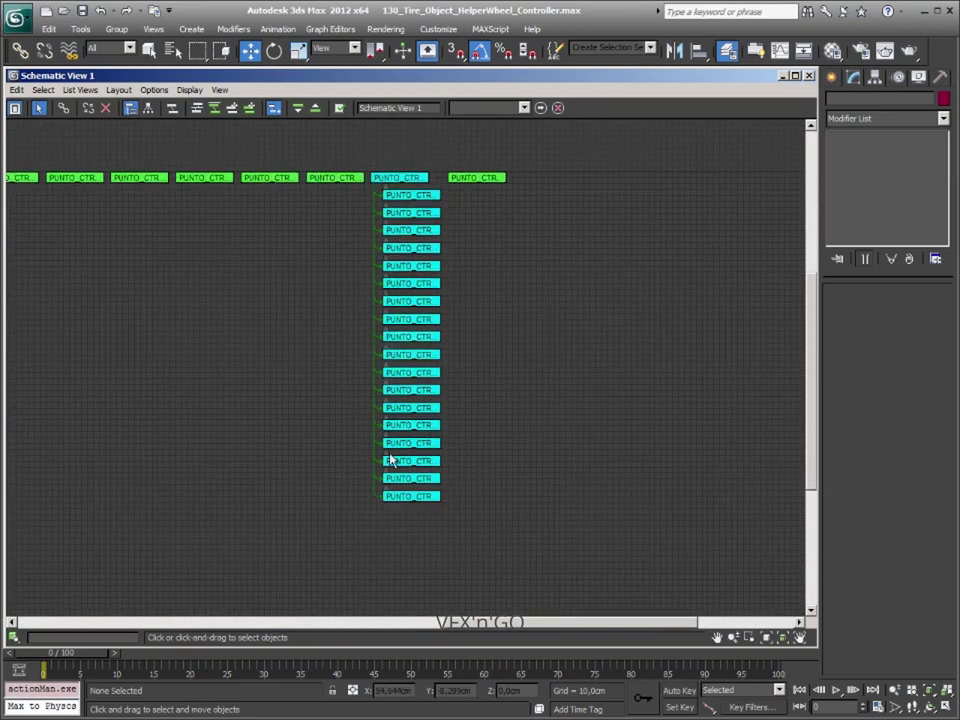
mouse_move(238, 351)
middle_down()
mouse_move(598, 339)
mouse_move(242, 334)
middle_up()
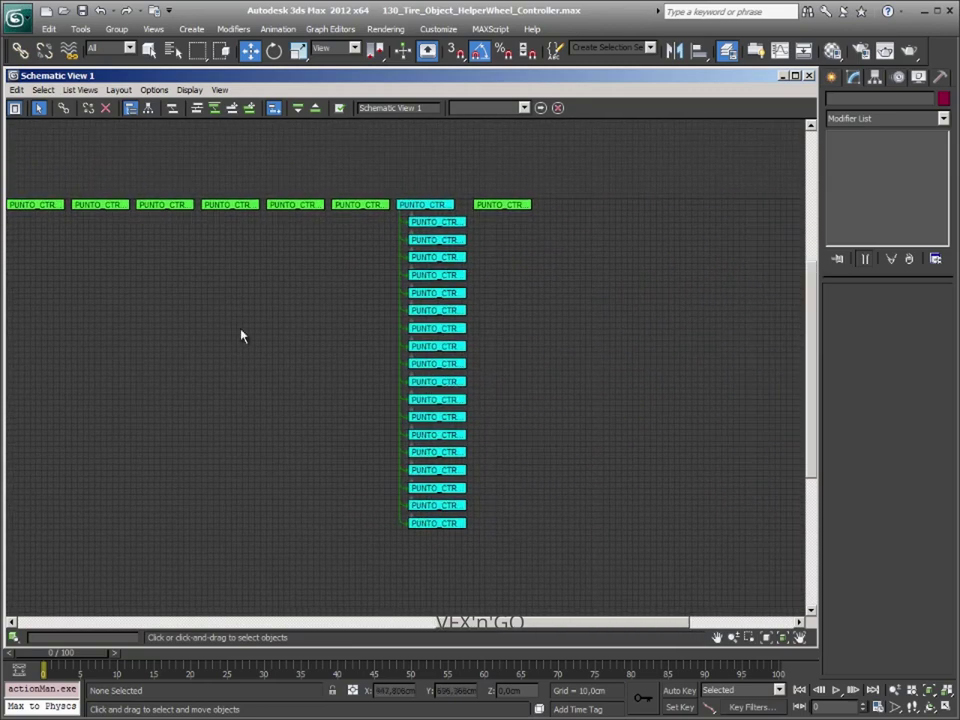
Inspect the parent control shape node and its child nodes, then scan the remaining objects
click(432, 206)
click(437, 222)
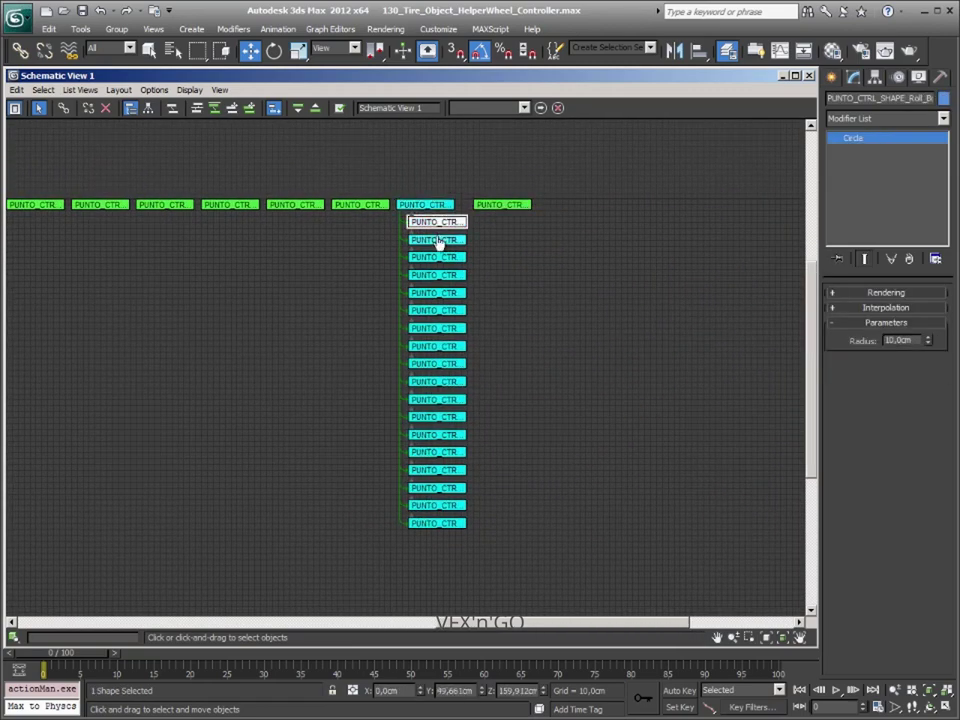
click(439, 240)
click(445, 274)
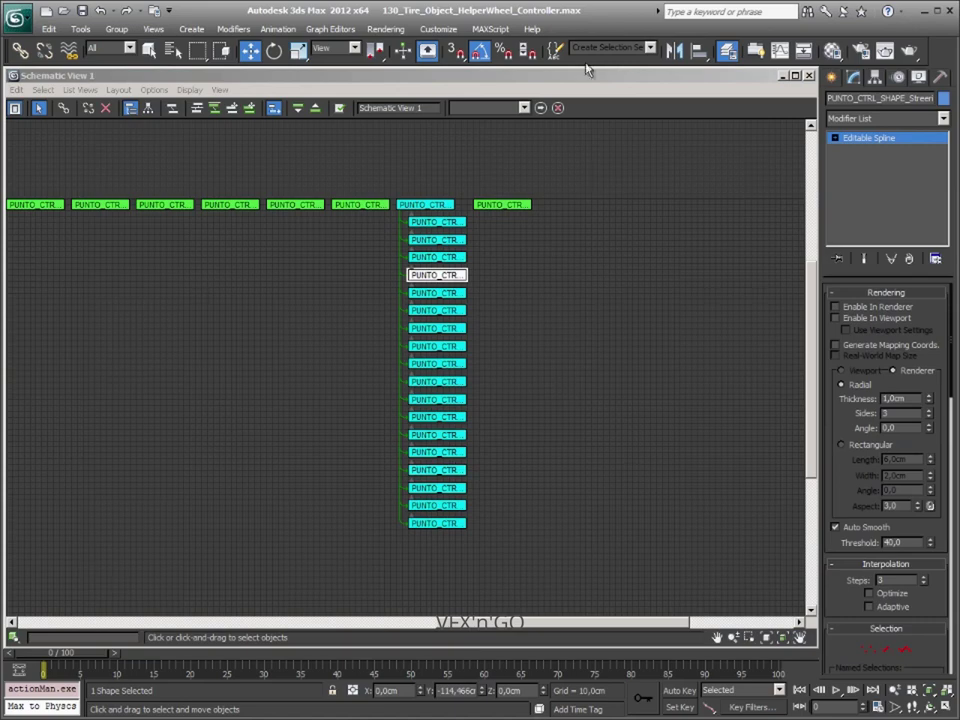
middle_drag(156, 306, 561, 300)
scroll(514, 306, down, 2)
scroll(580, 305, up, 2)
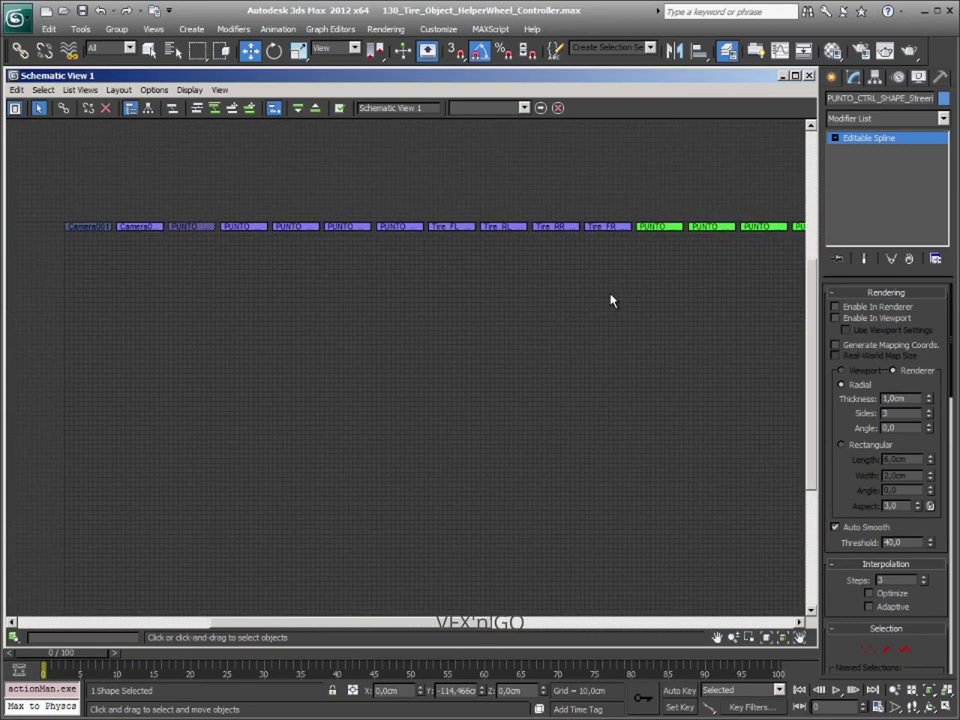
middle_drag(692, 317, 559, 310)
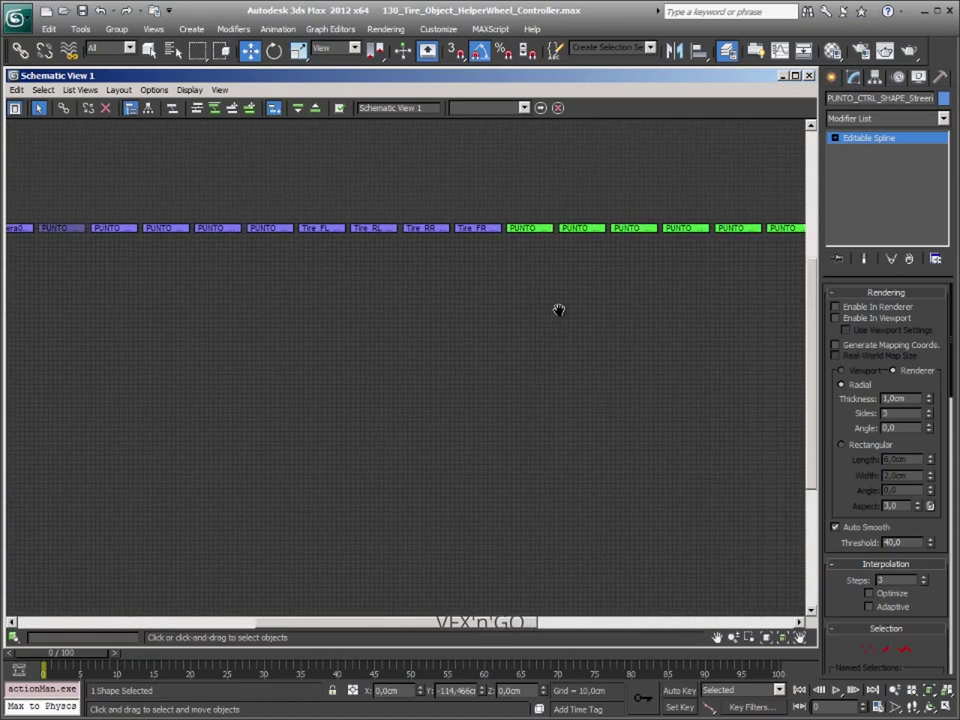
scroll(645, 270, down, 1)
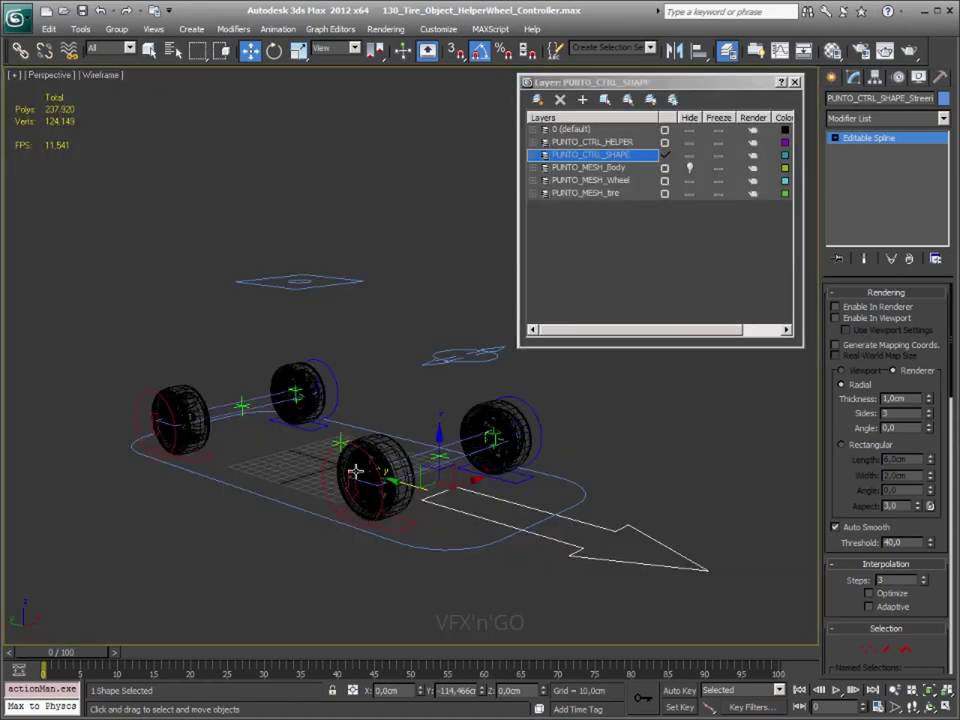
Select the PUNTO_WHEEL_RR_MESH rim together with the Tire_RR_MESH tire
click(163, 393)
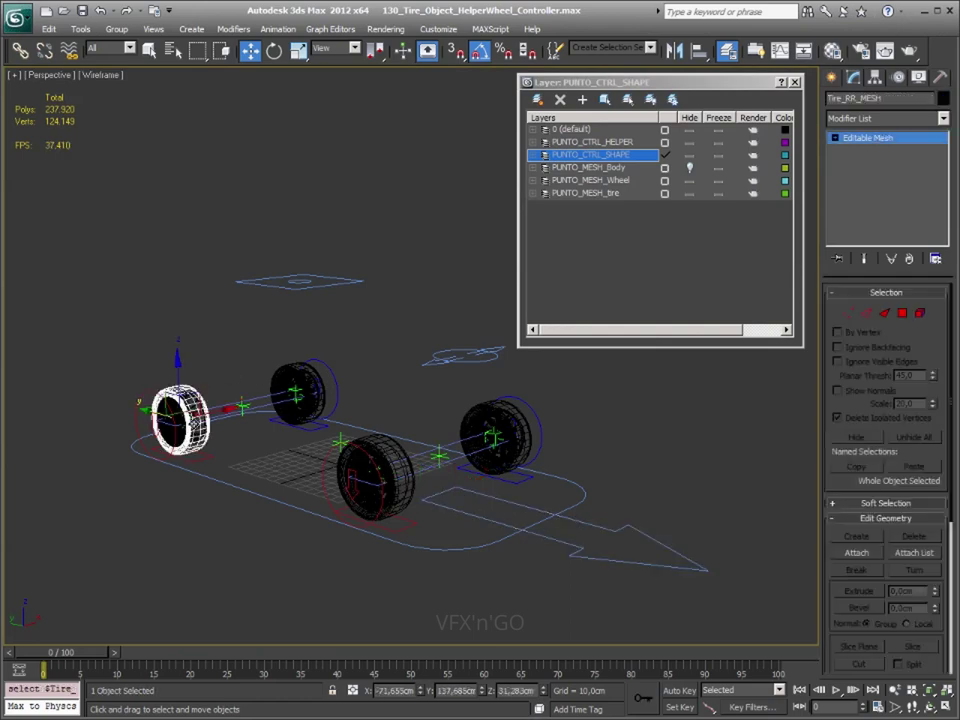
key(z)
click(340, 297)
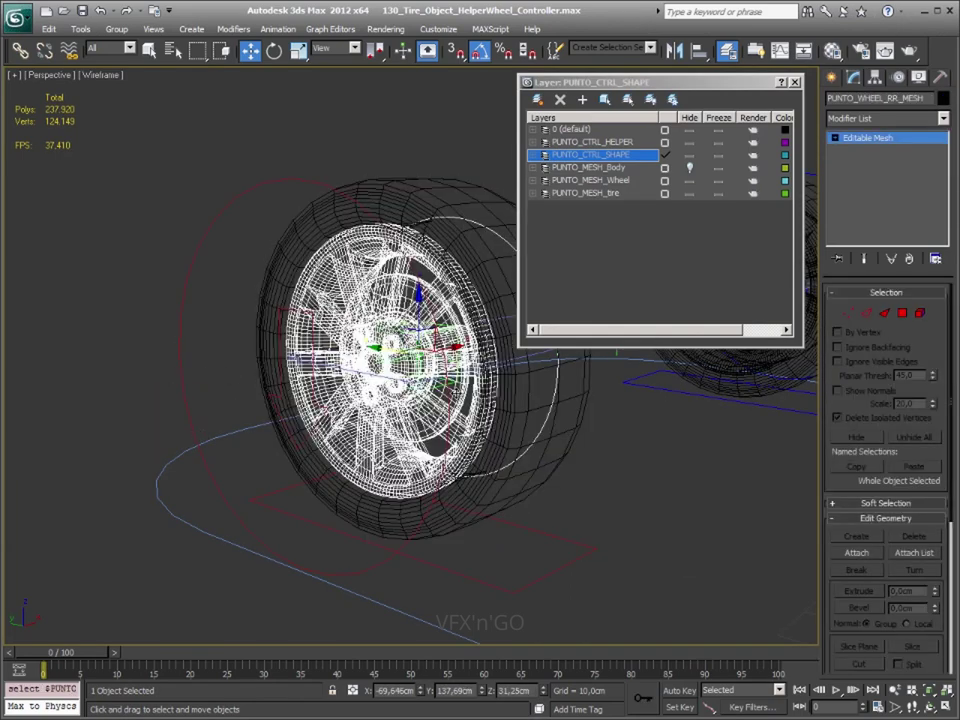
ctrl+click(508, 375)
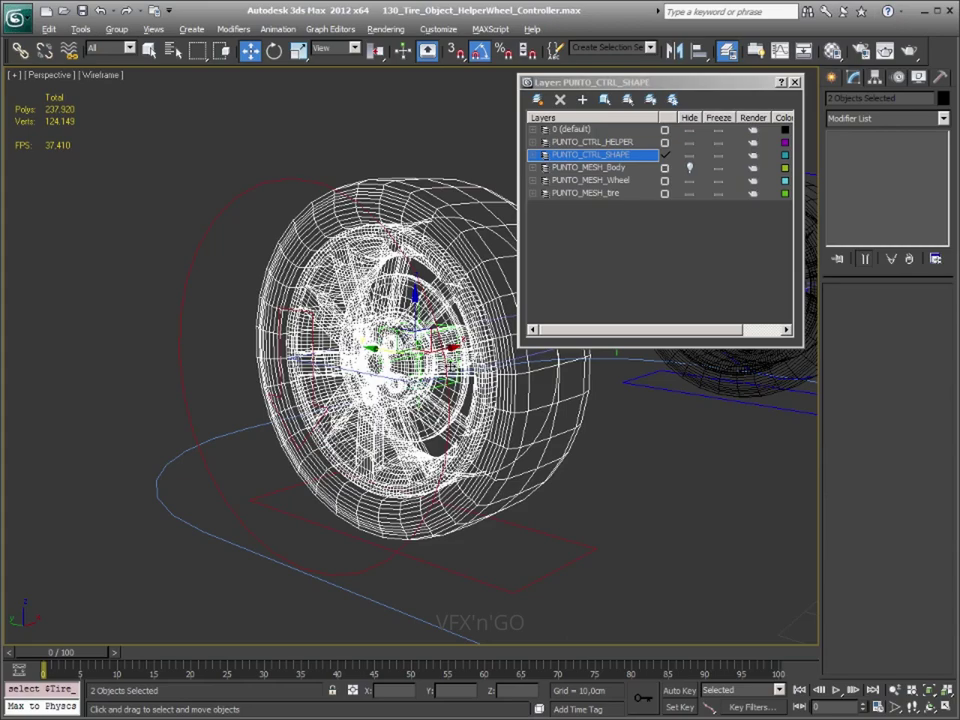
scroll(392, 363, up, 3)
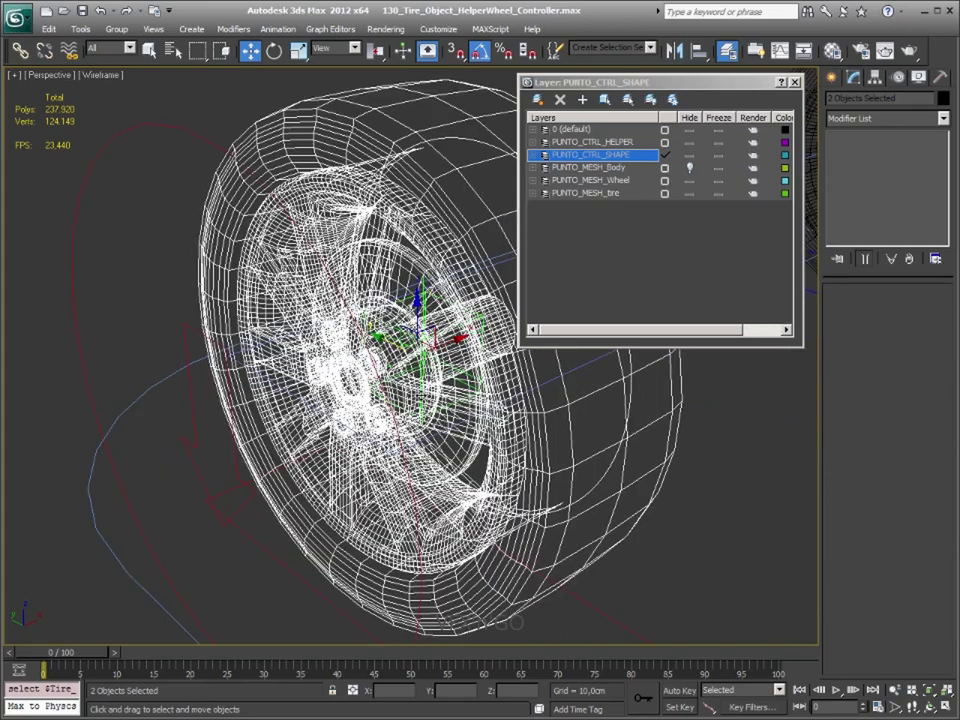
alt+middle_drag(332, 274, 366, 394)
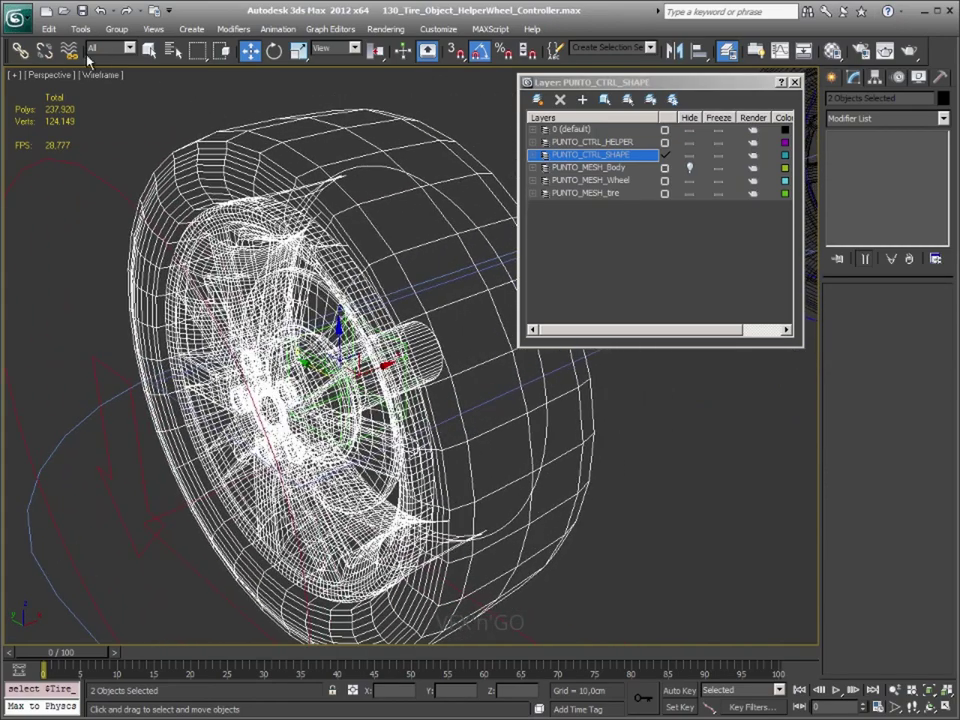
Link the RR rim and tire to their wheel control with Select and Link
click(14, 51)
alt+middle_drag(330, 300, 413, 228)
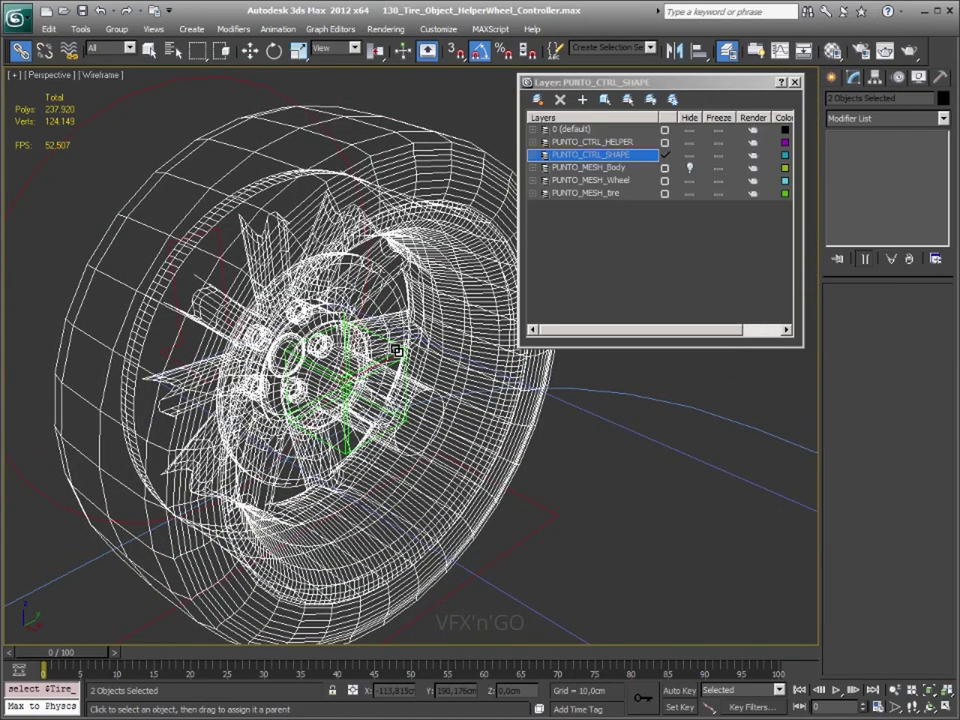
drag(398, 350, 542, 471)
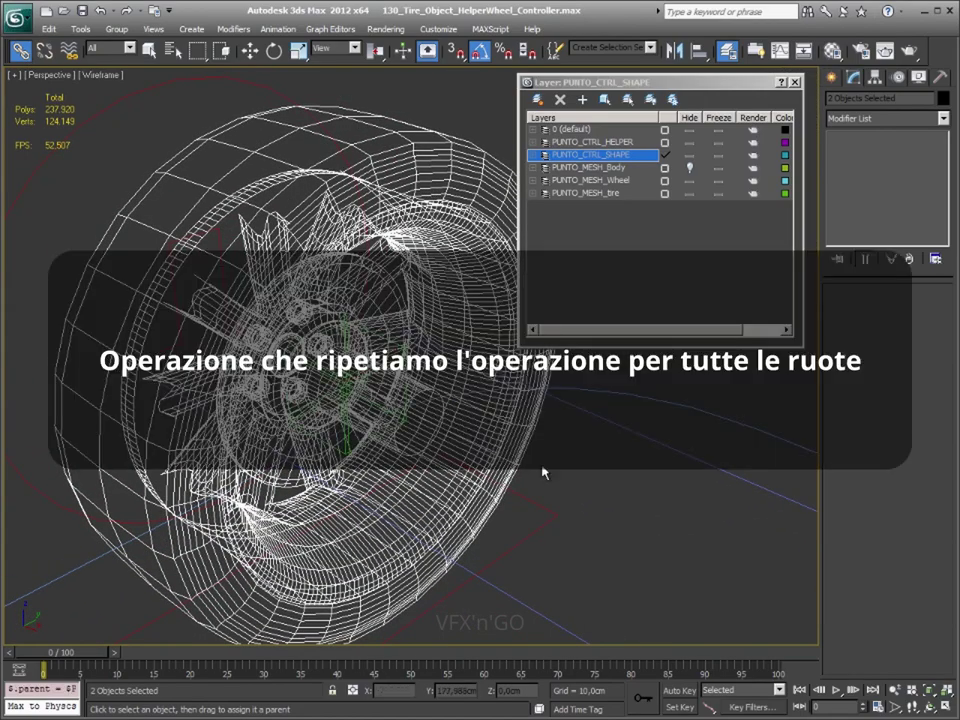
scroll(542, 471, down, 5)
scroll(360, 435, down, 5)
scroll(330, 340, up, 3)
scroll(340, 320, up, 4)
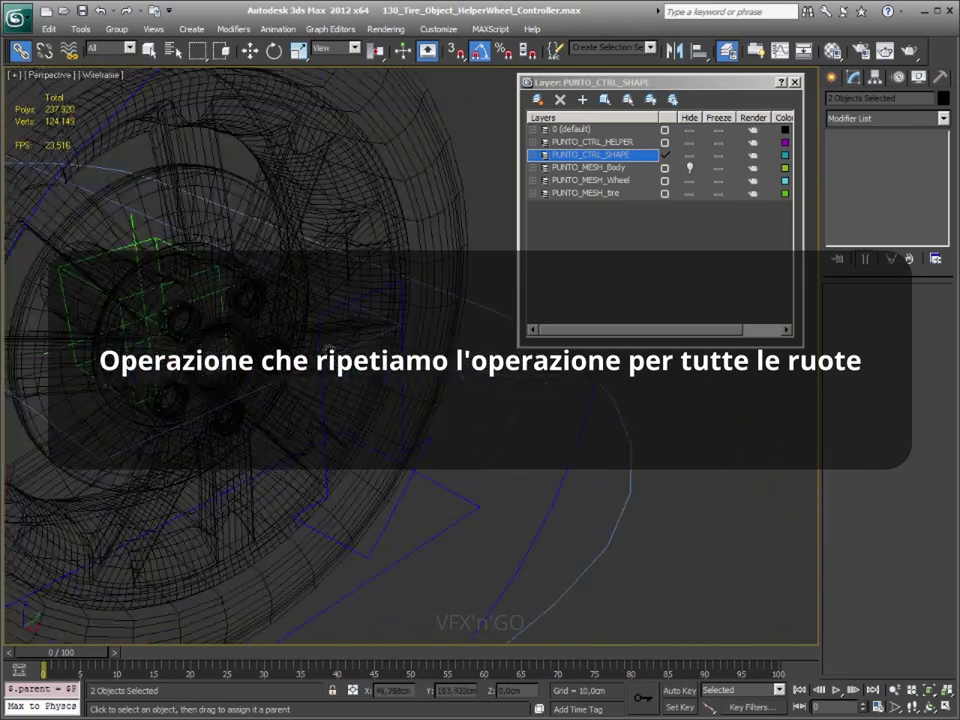
scroll(355, 300, up, 3)
Select the next wheel's rim mesh and its matching tire
click(364, 279)
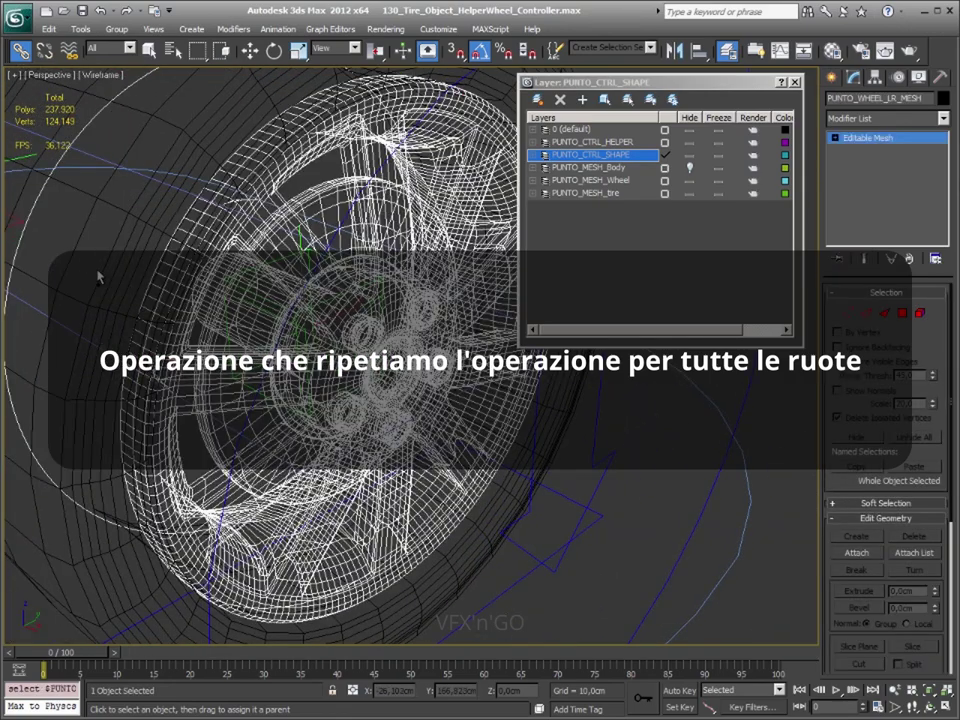
scroll(450, 380, up, 4)
click(275, 322)
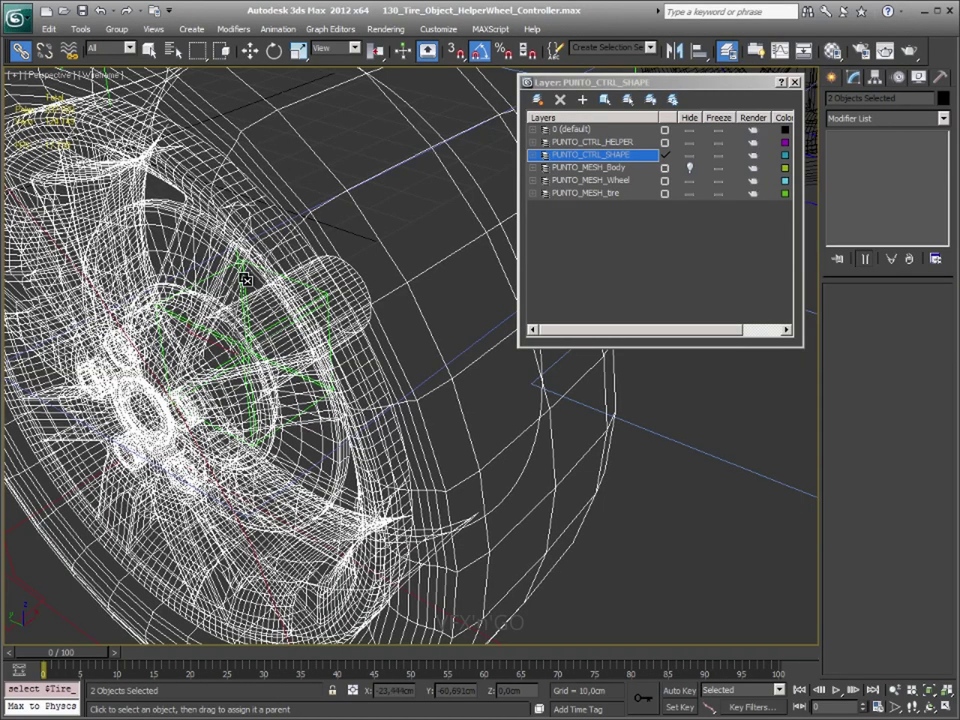
Link the selected tire and wheel meshes as children of their wheel helper, then deselect
alt+middle_drag(184, 214, 249, 216)
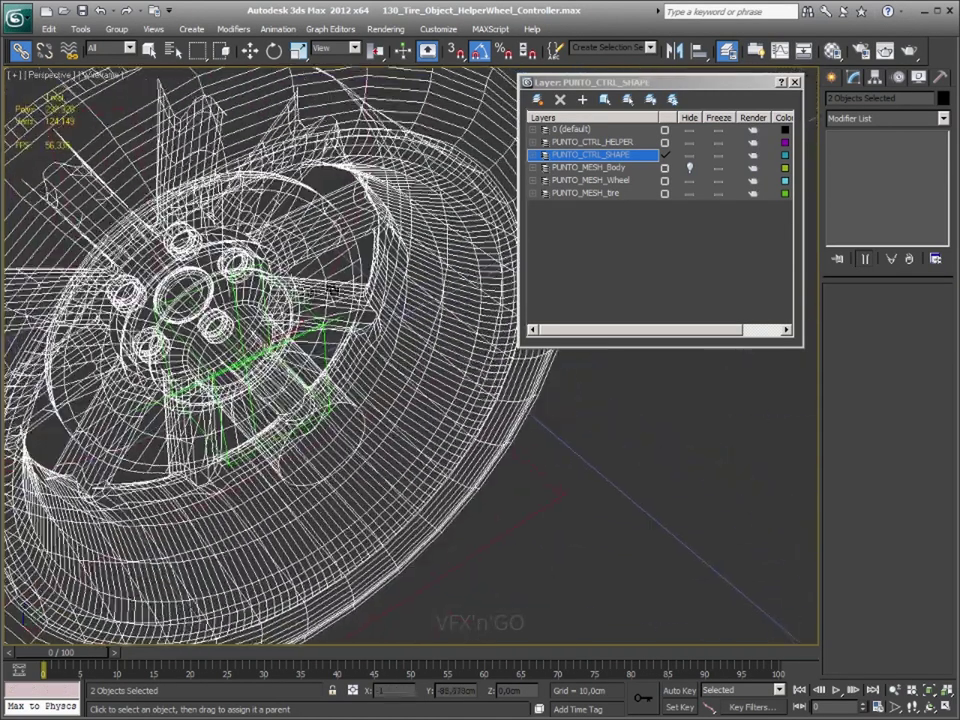
drag(200, 265, 339, 385)
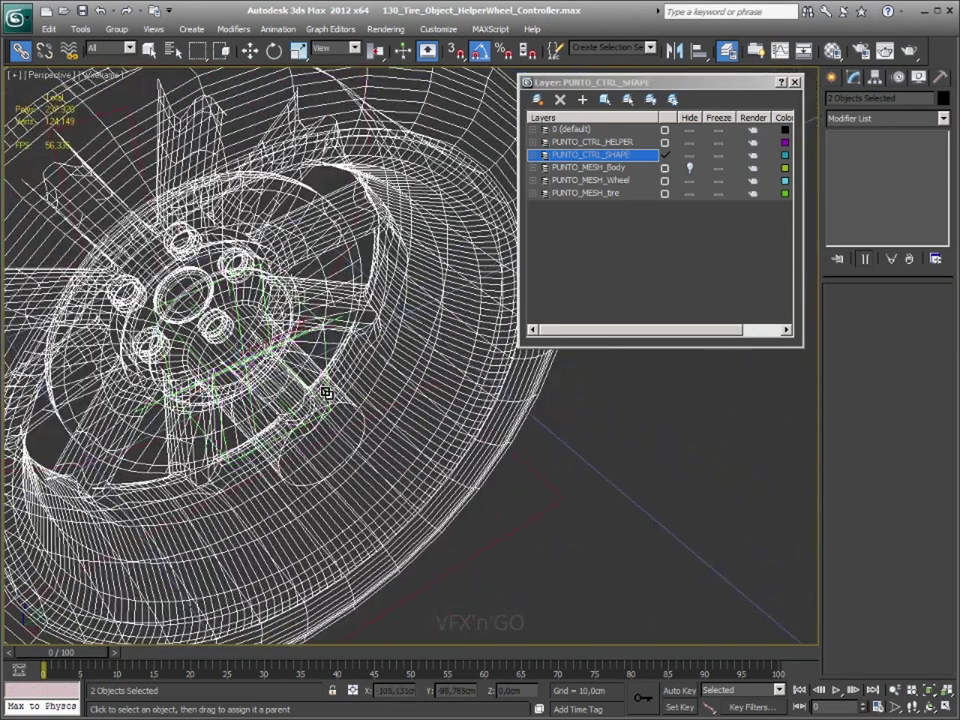
scroll(339, 385, down, 10)
mouse_move(431, 420)
alt+middle_down()
mouse_move(476, 396)
mouse_move(354, 399)
mouse_move(252, 192)
alt+middle_up()
click(252, 192)
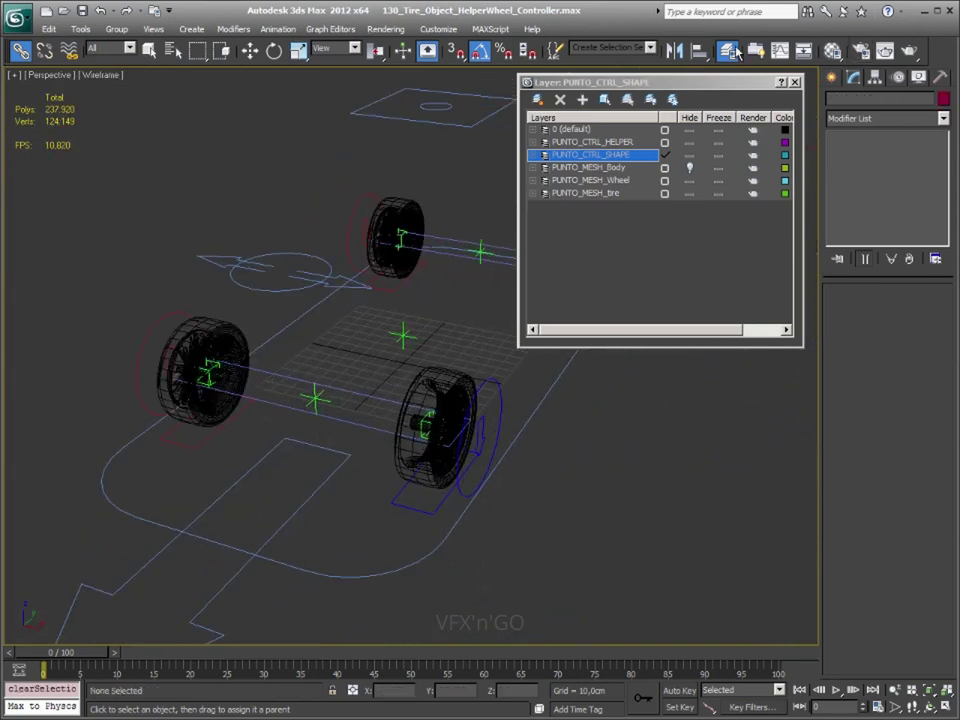
Unhide the PUNTO_MESH_Body layer and inspect the car body from several angles
click(401, 334)
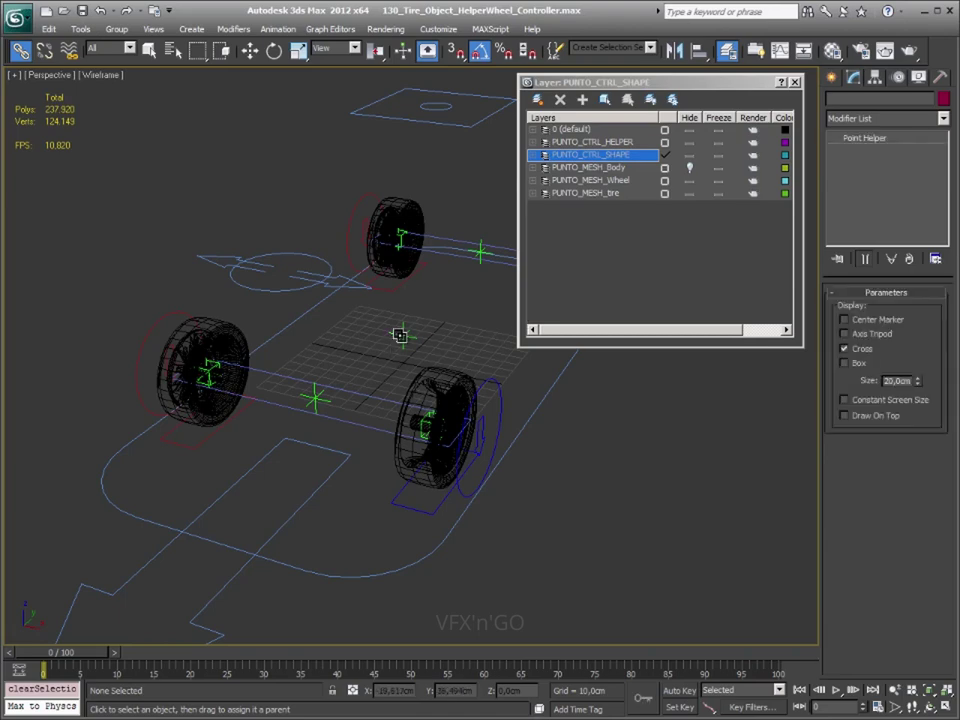
click(692, 168)
alt+middle_drag(455, 386, 448, 196)
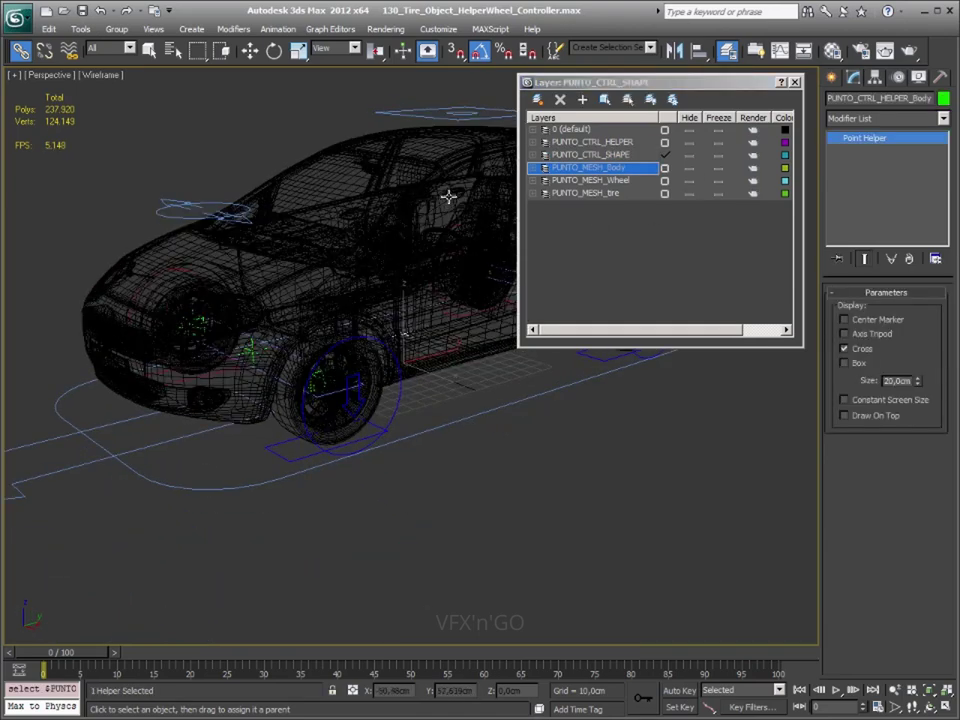
click(454, 287)
mouse_move(454, 287)
alt+middle_down()
mouse_move(435, 339)
mouse_move(438, 218)
alt+middle_up()
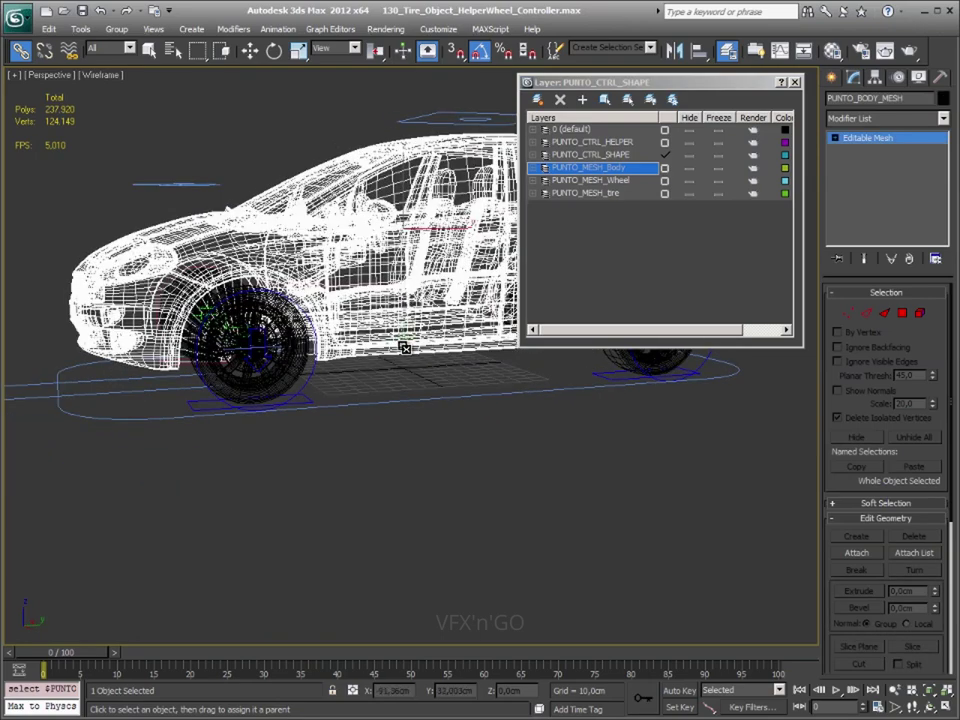
mouse_move(403, 336)
alt+middle_down()
mouse_move(440, 311)
mouse_move(404, 350)
alt+middle_up()
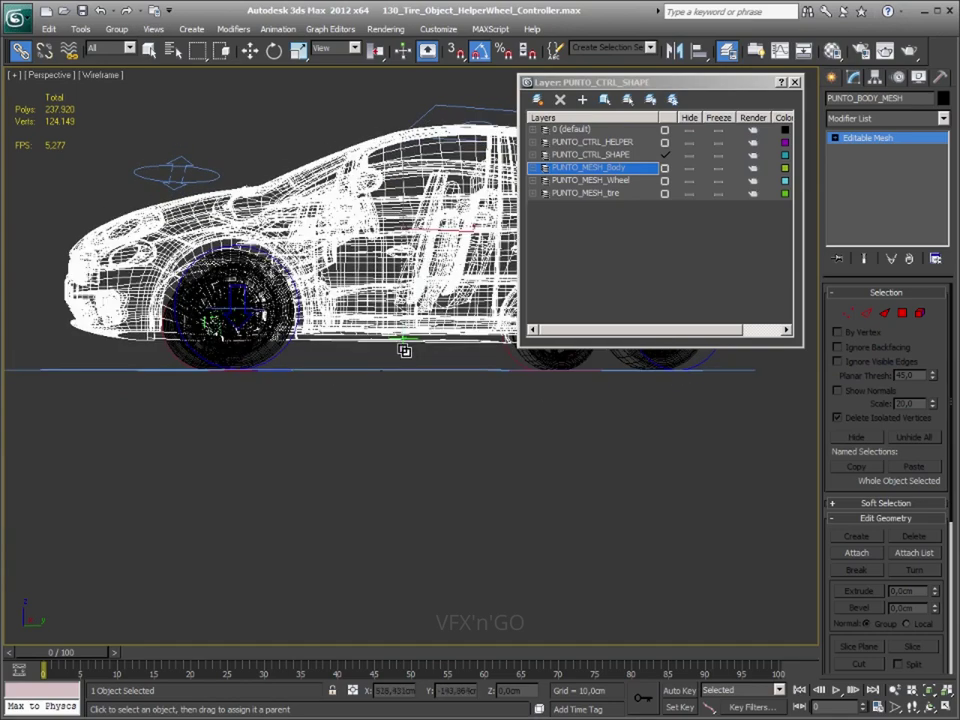
click(448, 508)
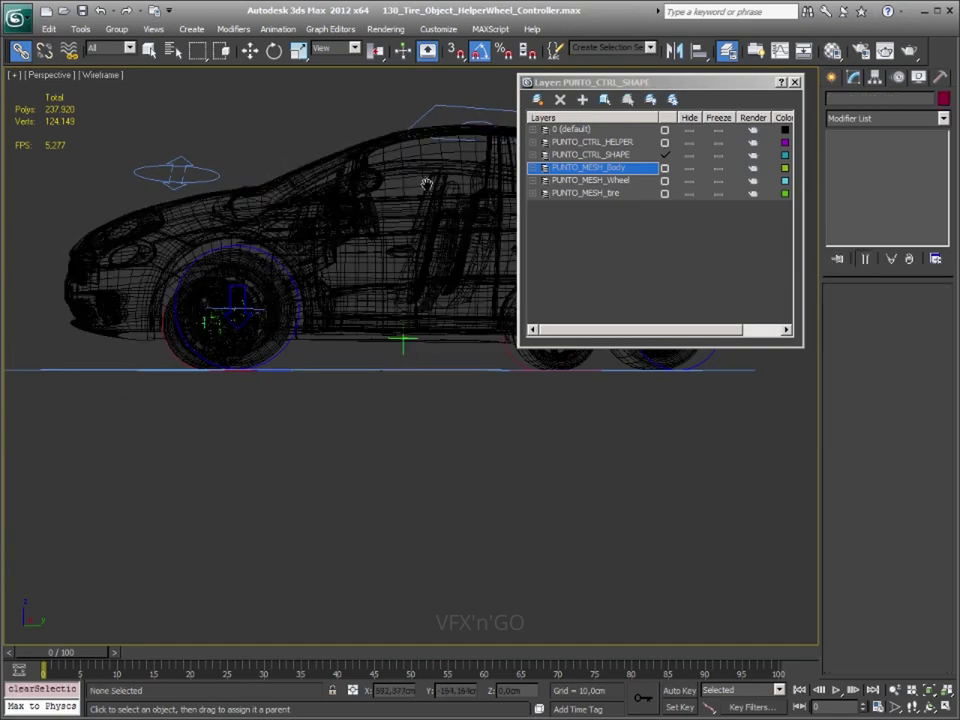
mouse_move(426, 184)
alt+middle_down()
mouse_move(411, 221)
mouse_move(381, 242)
mouse_move(399, 251)
mouse_move(373, 345)
mouse_move(246, 317)
mouse_move(272, 450)
alt+middle_up()
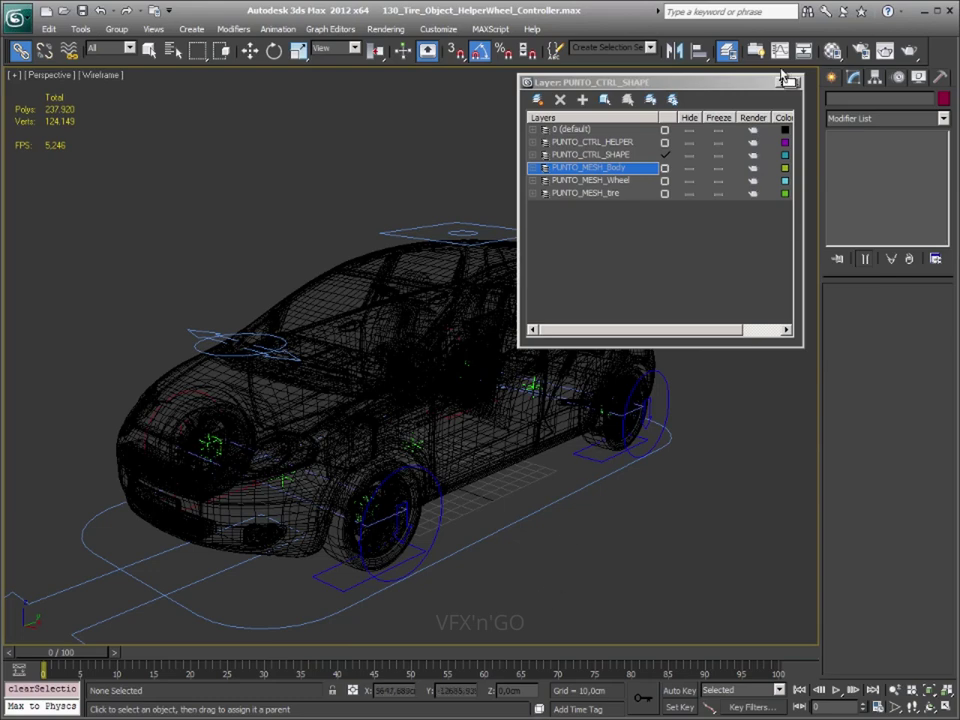
Open an enlarged Schematic View and lay out the nodes in Hierarchy mode
click(803, 50)
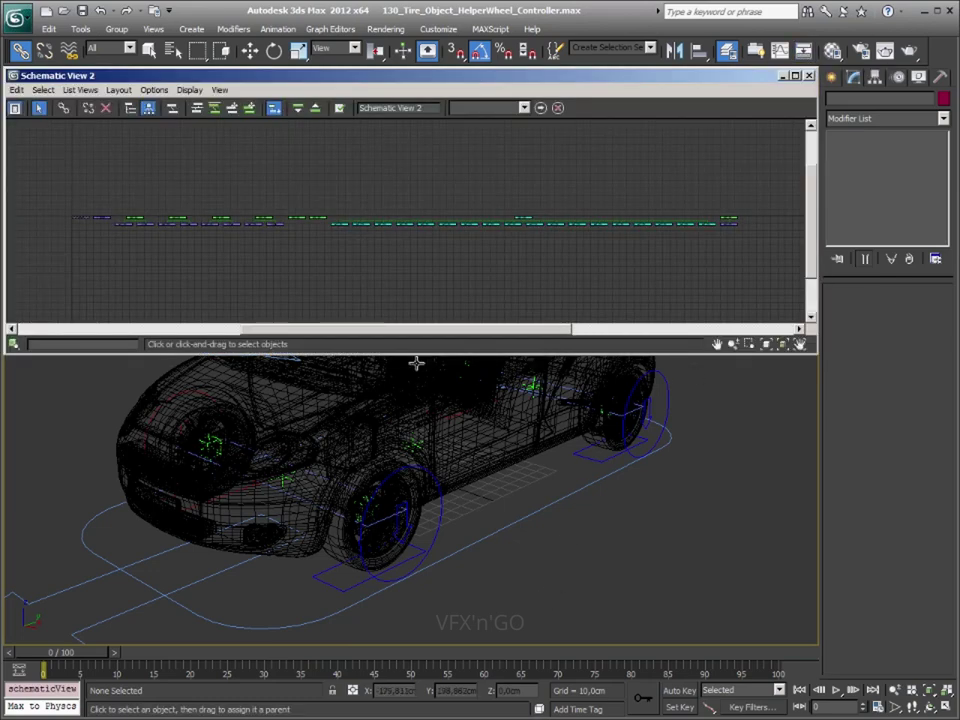
drag(414, 356, 416, 592)
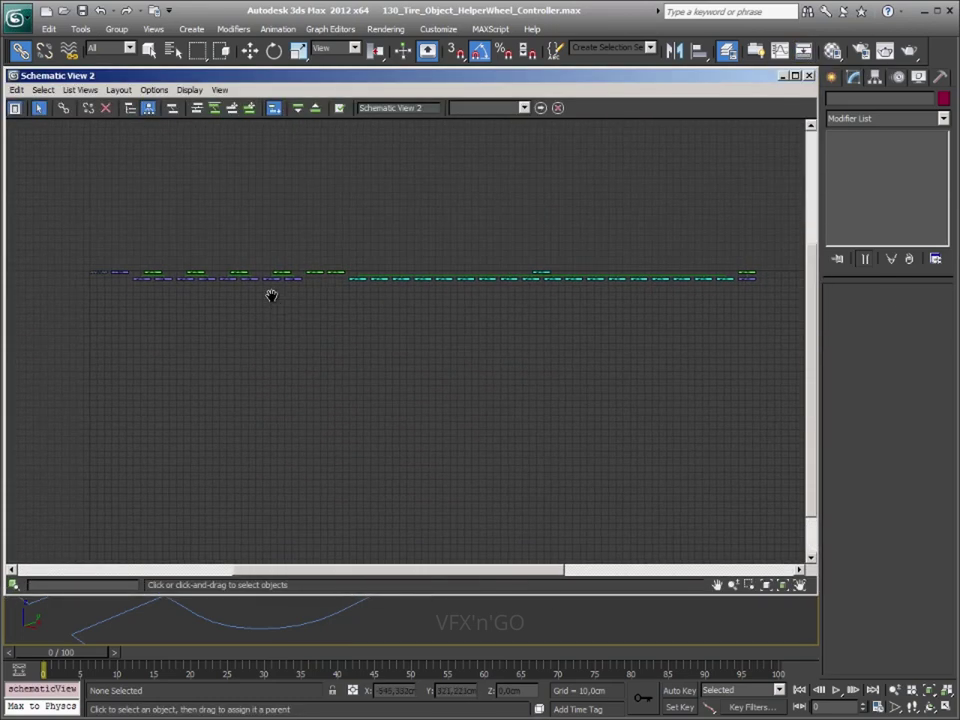
scroll(172, 302, up, 3)
scroll(247, 282, down, 2)
scroll(350, 292, up, 2)
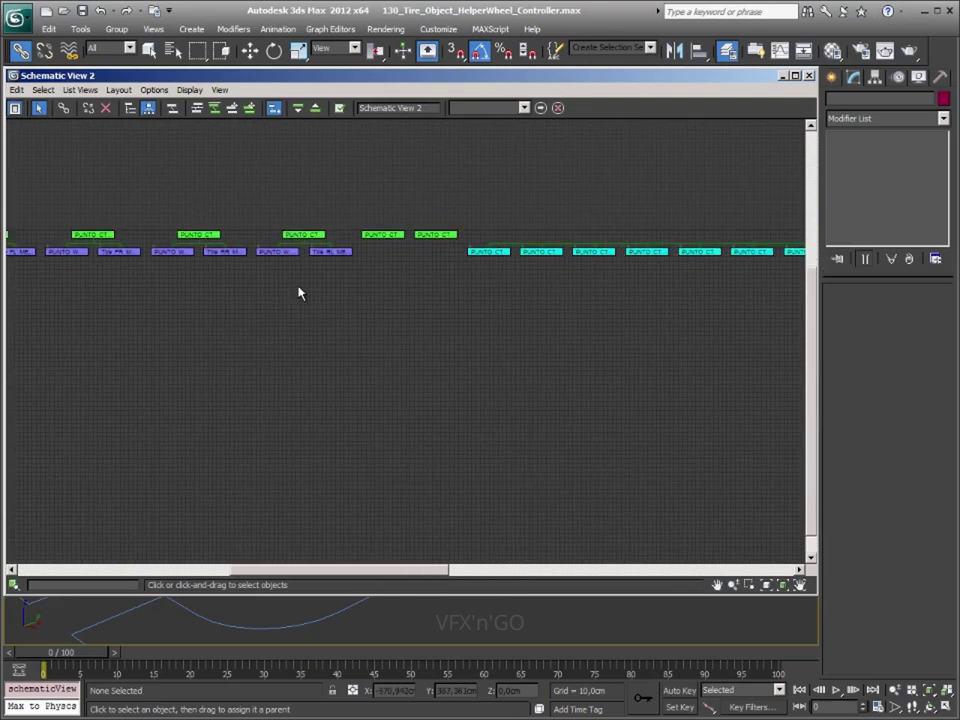
right_click(297, 287)
click(255, 240)
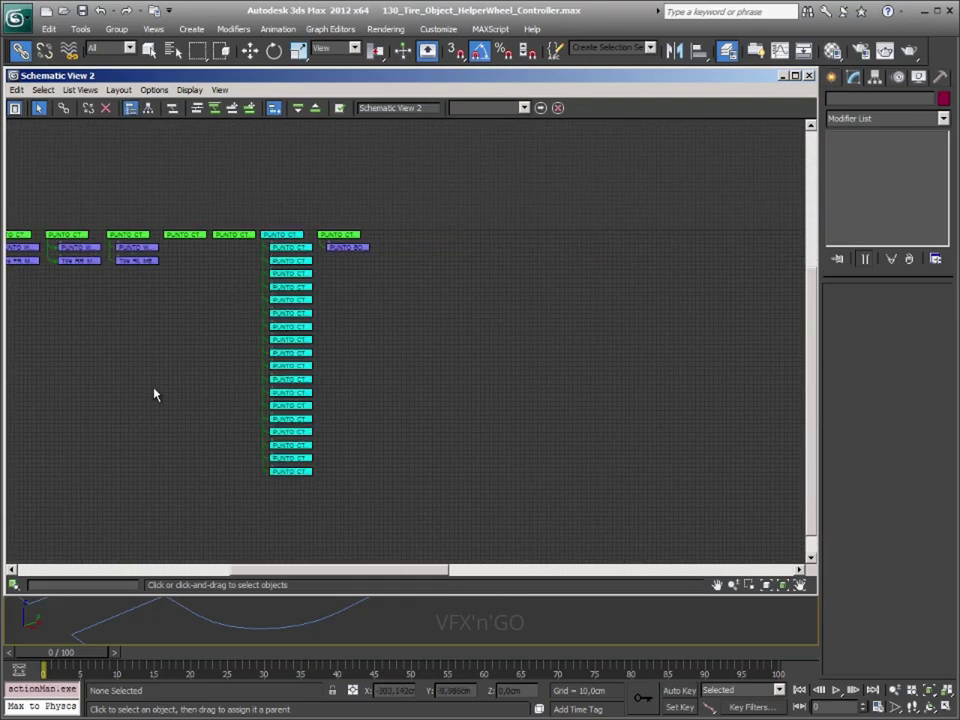
Check that PUNTO_BODY, and Tire_RL_MESH and Tire_RR_MESH, sit under their wheel and control nodes
middle_drag(155, 395, 298, 366)
scroll(486, 276, up, 2)
scroll(219, 279, up, 1)
scroll(555, 215, up, 1)
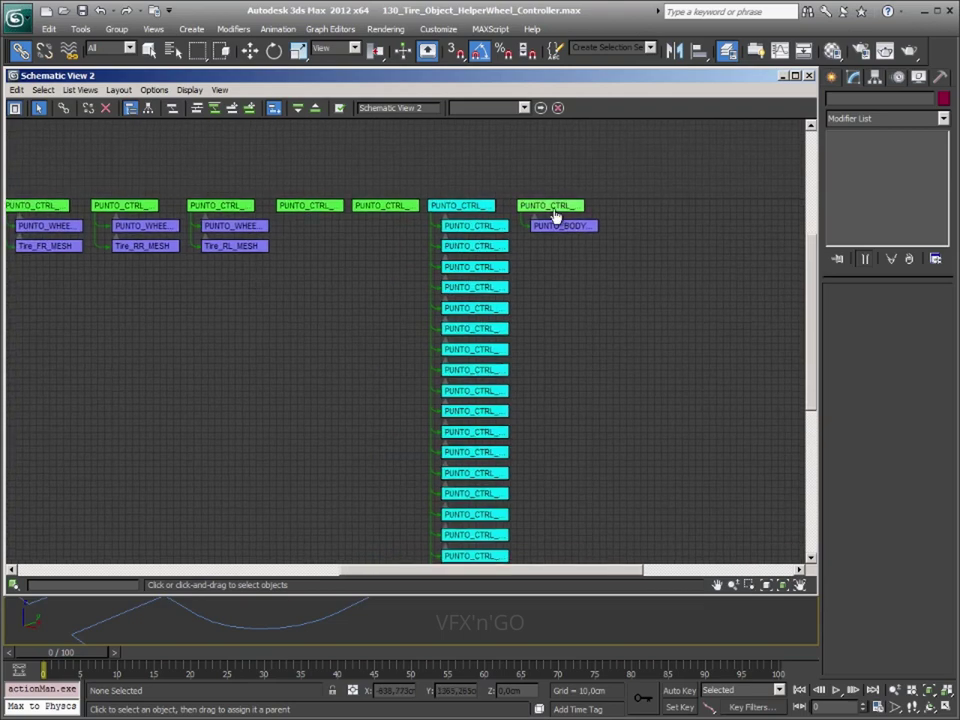
click(553, 208)
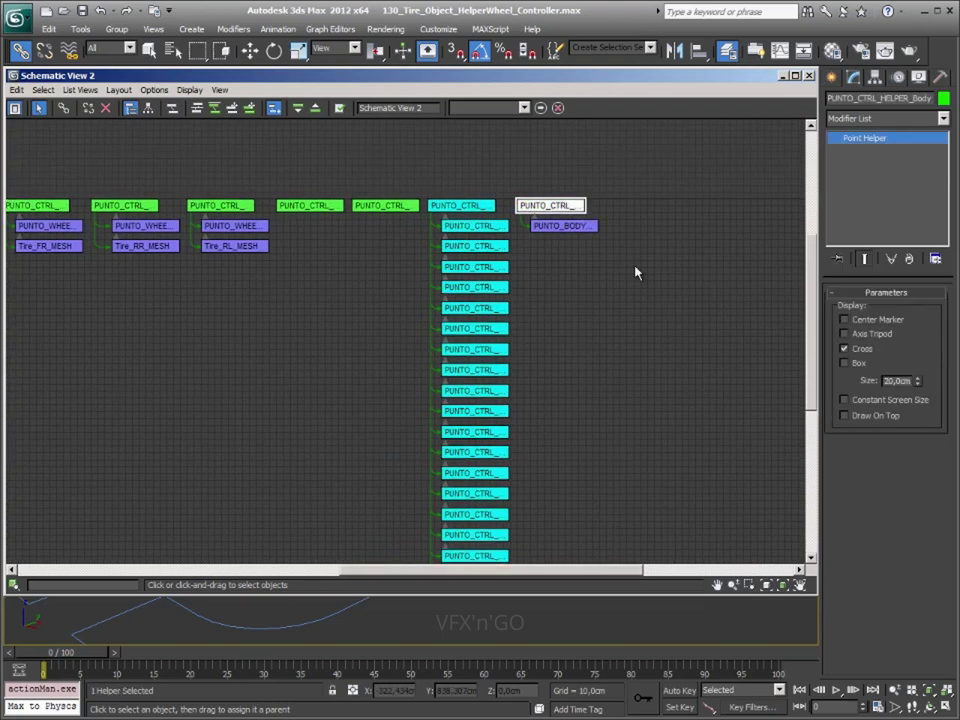
click(548, 226)
middle_drag(152, 326, 311, 312)
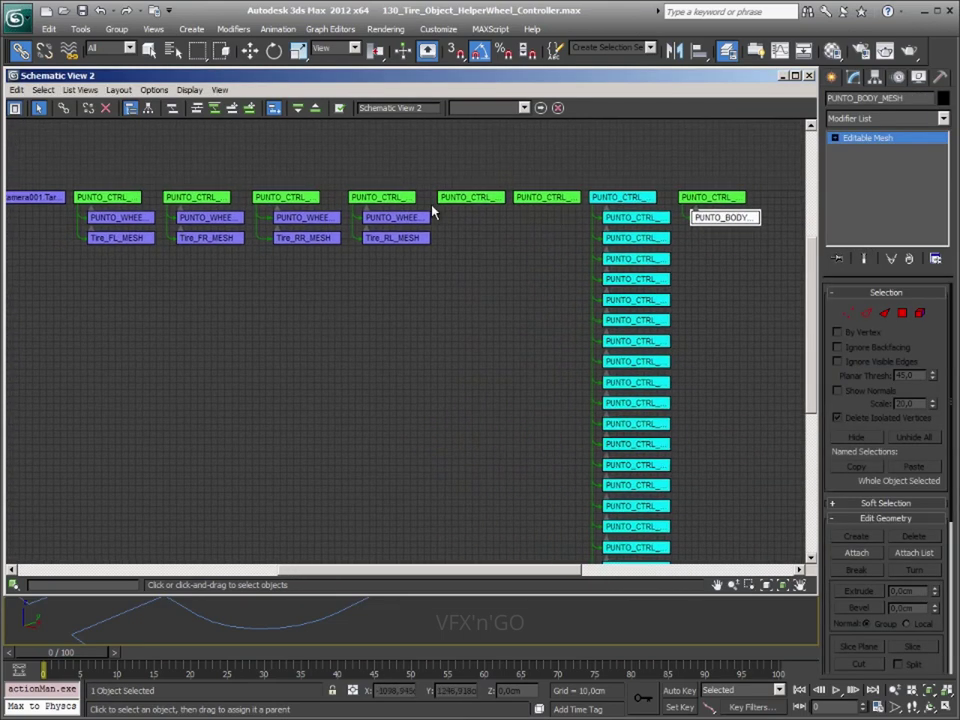
click(400, 199)
click(404, 218)
click(404, 238)
click(294, 200)
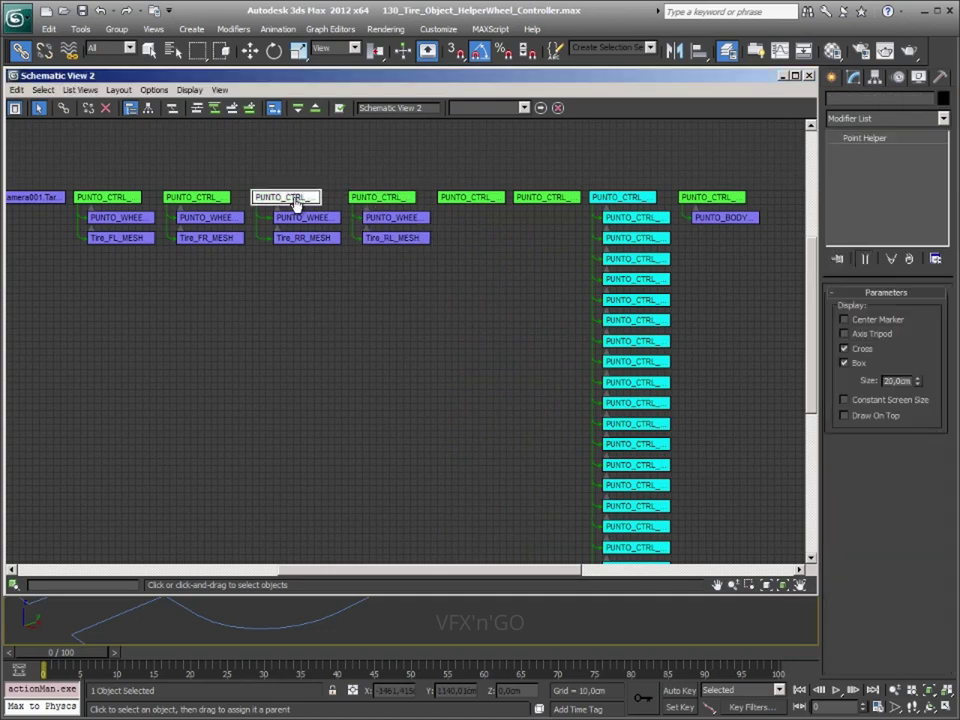
click(302, 217)
click(302, 238)
Delete the camera and its target nodes from the hierarchy
mouse_move(257, 296)
middle_down()
mouse_move(420, 291)
mouse_move(395, 290)
middle_up()
scroll(420, 291, down, 2)
scroll(390, 300, up, 1)
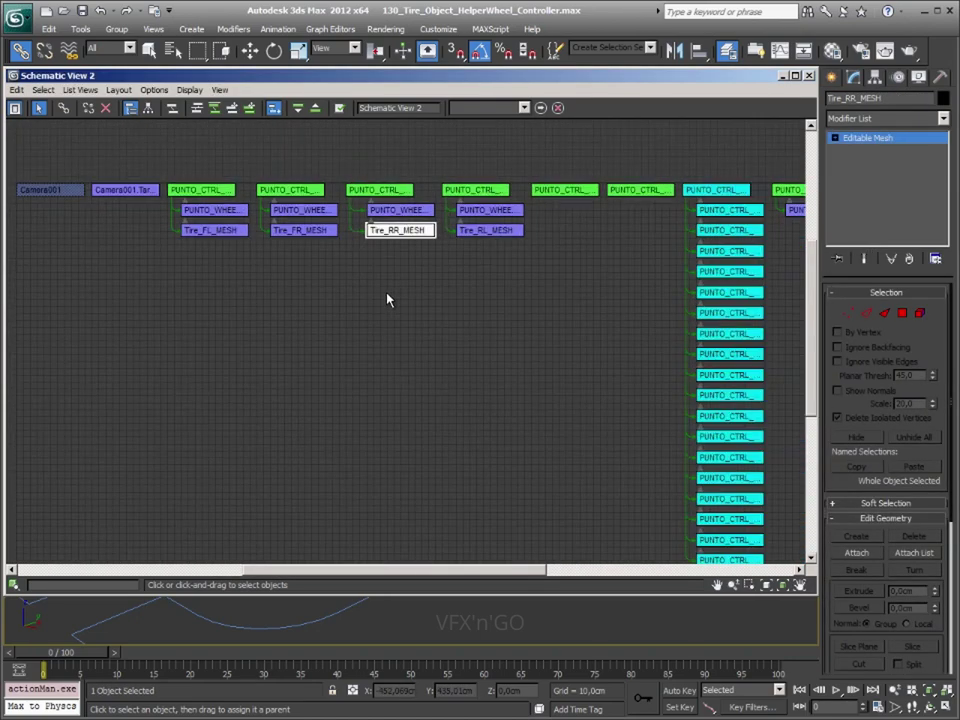
scroll(191, 289, up, 1)
click(122, 281)
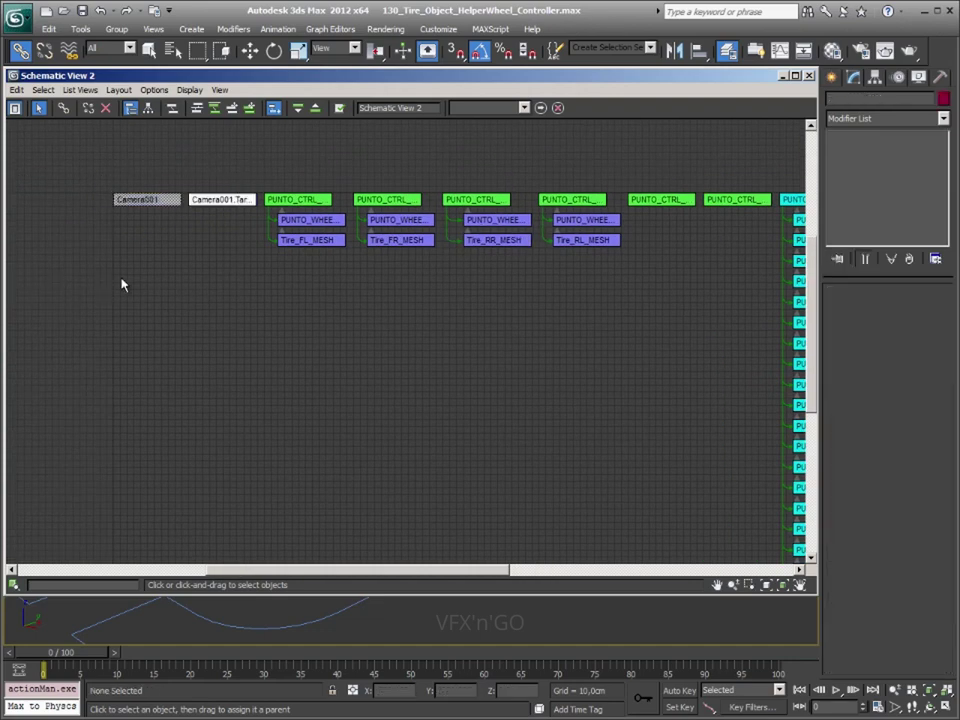
key(Delete)
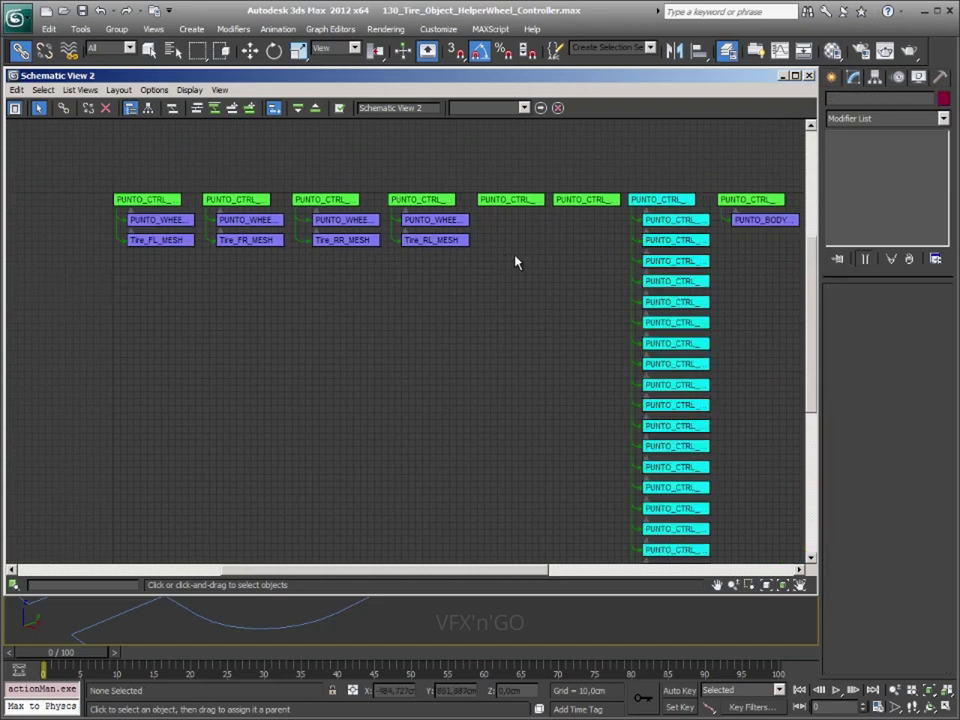
middle_drag(514, 261, 424, 266)
scroll(295, 295, down, 1)
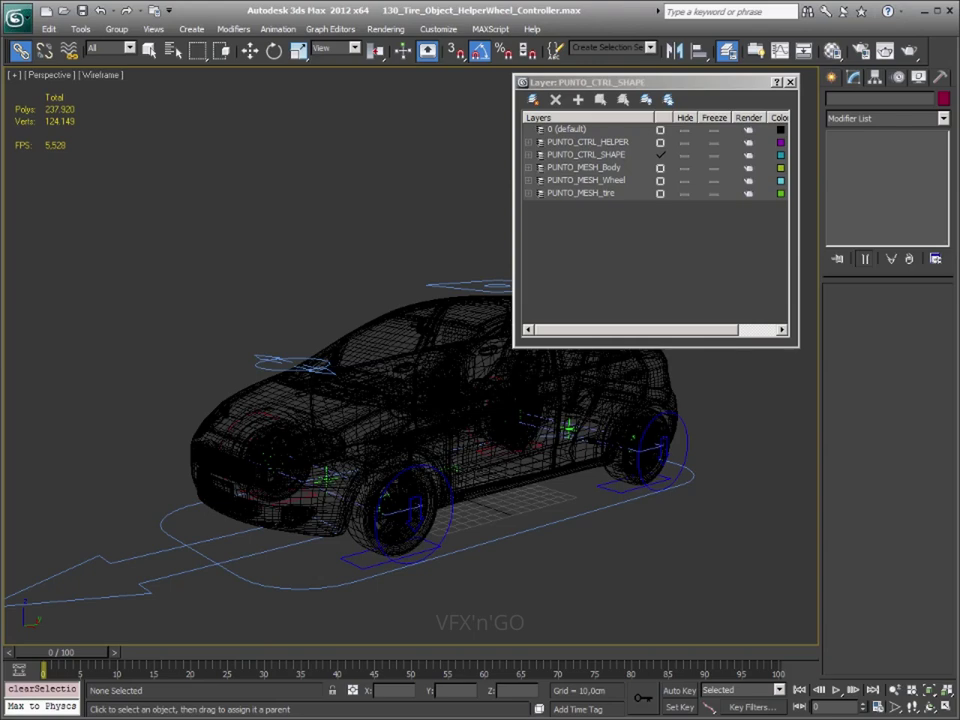
Select the PUNTO_CTRL_SHAPE_ROOT node in Schematic View, then close the window
click(803, 50)
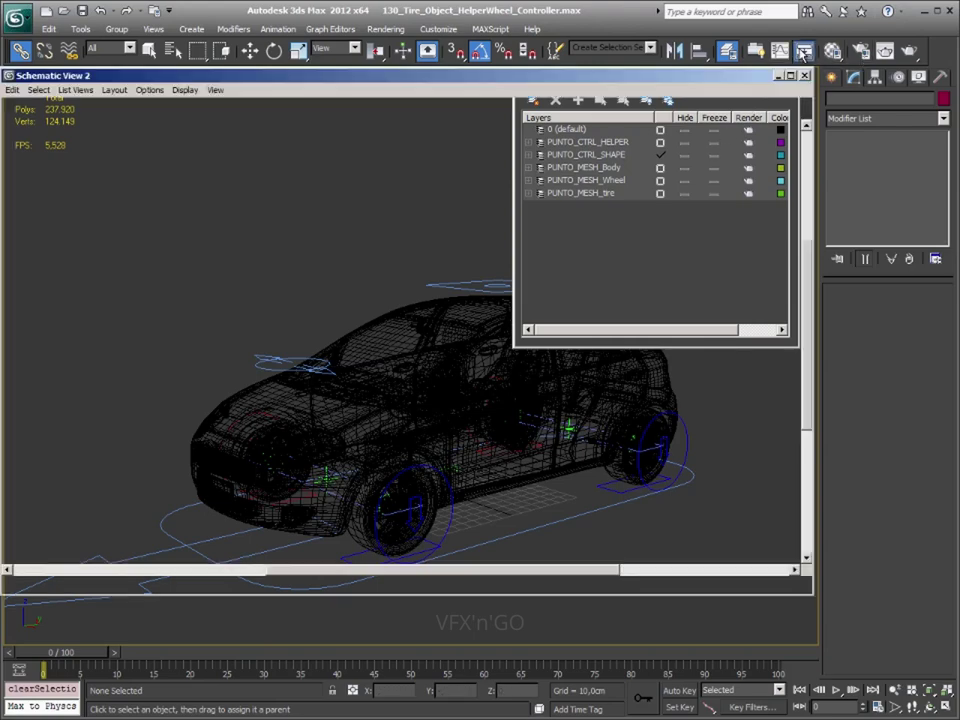
click(468, 210)
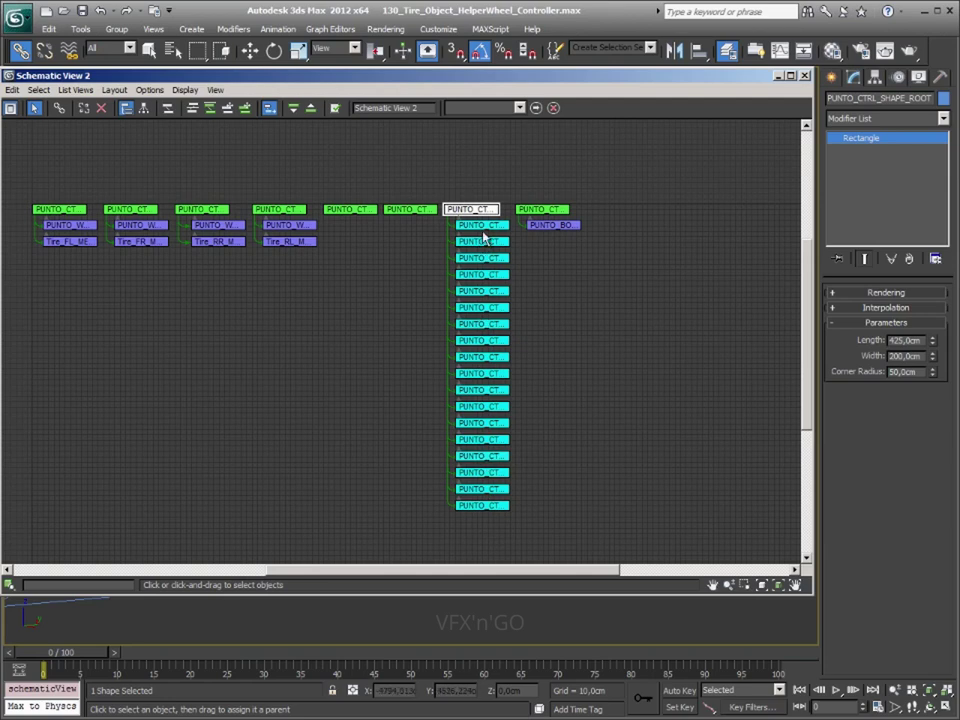
click(808, 78)
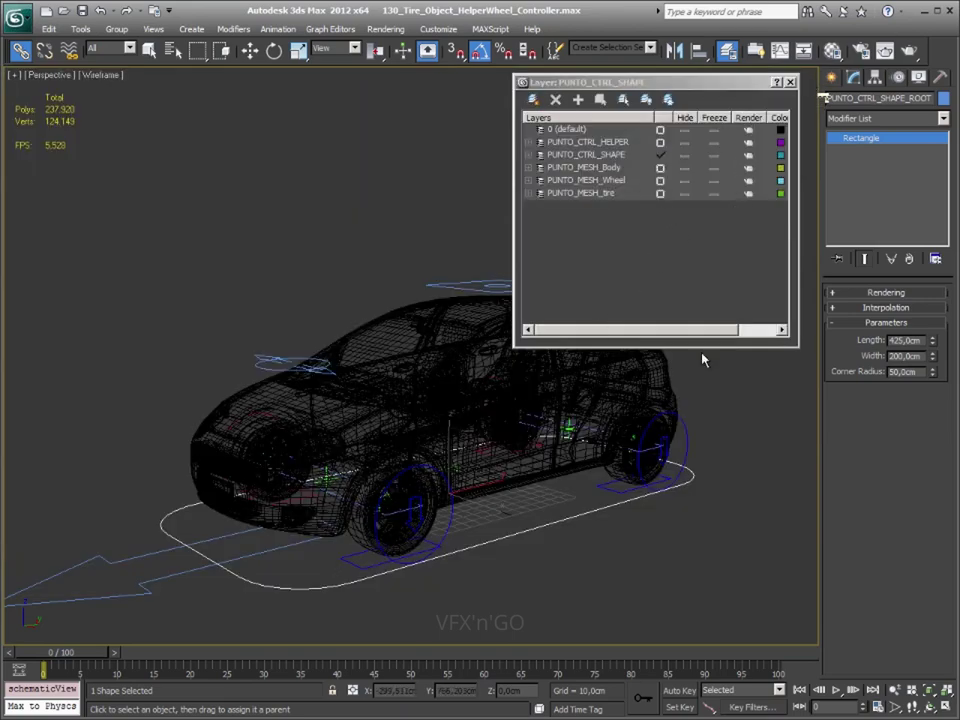
Hide the PUNTO_MESH_Body, PUNTO_MESH_Wheel, PUNTO_MESH_tire and PUNTO_CTRL_HELPER layers
drag(698, 347, 693, 268)
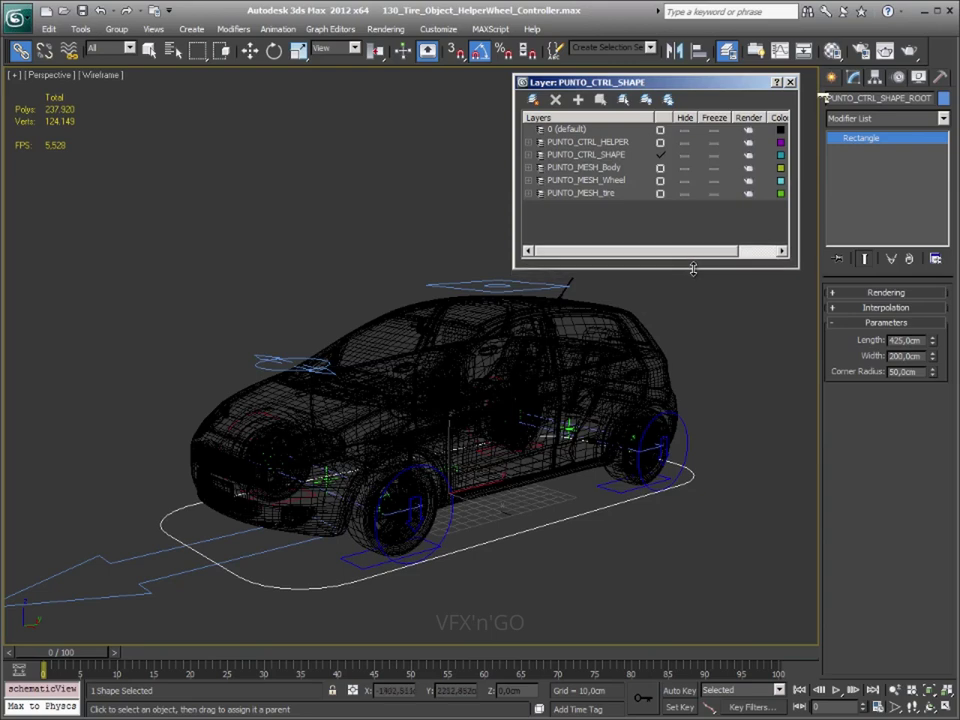
click(685, 167)
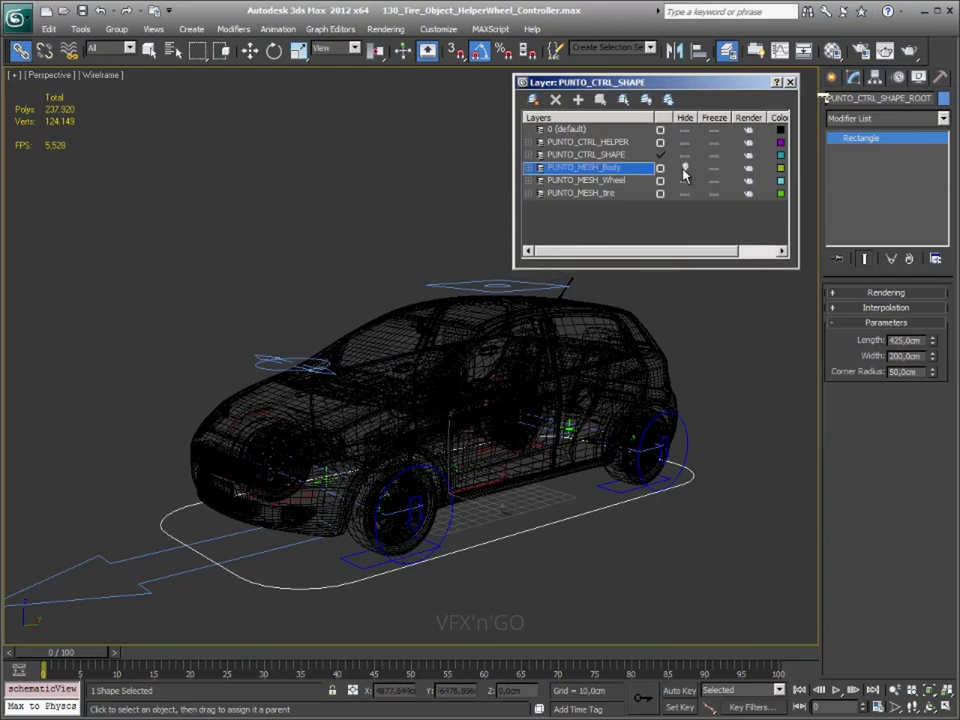
click(685, 180)
click(685, 193)
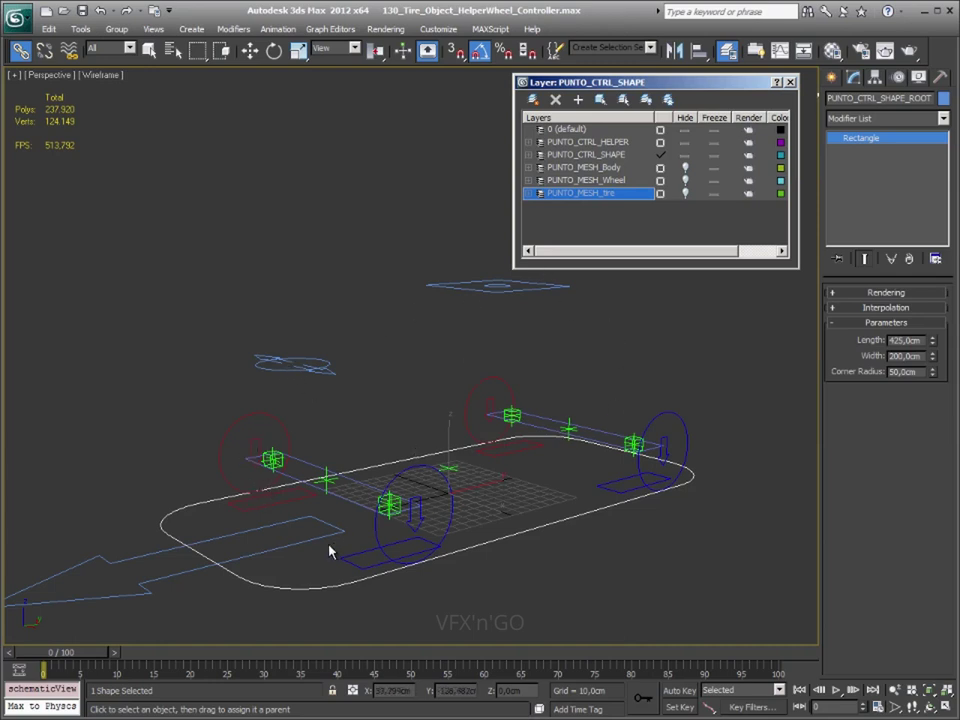
click(686, 143)
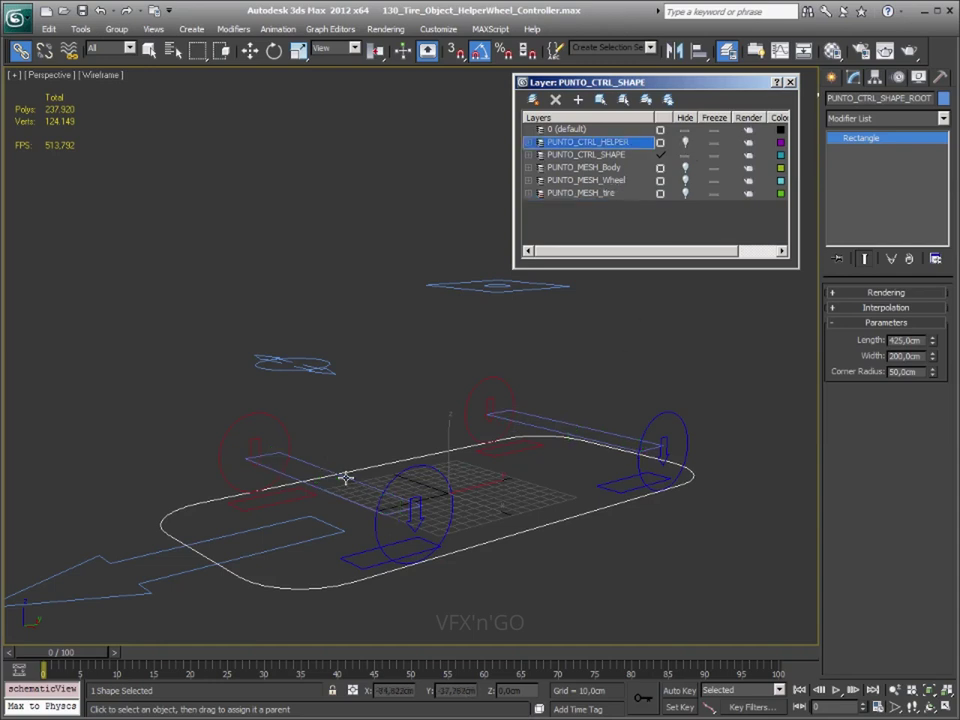
middle_drag(345, 478, 370, 443)
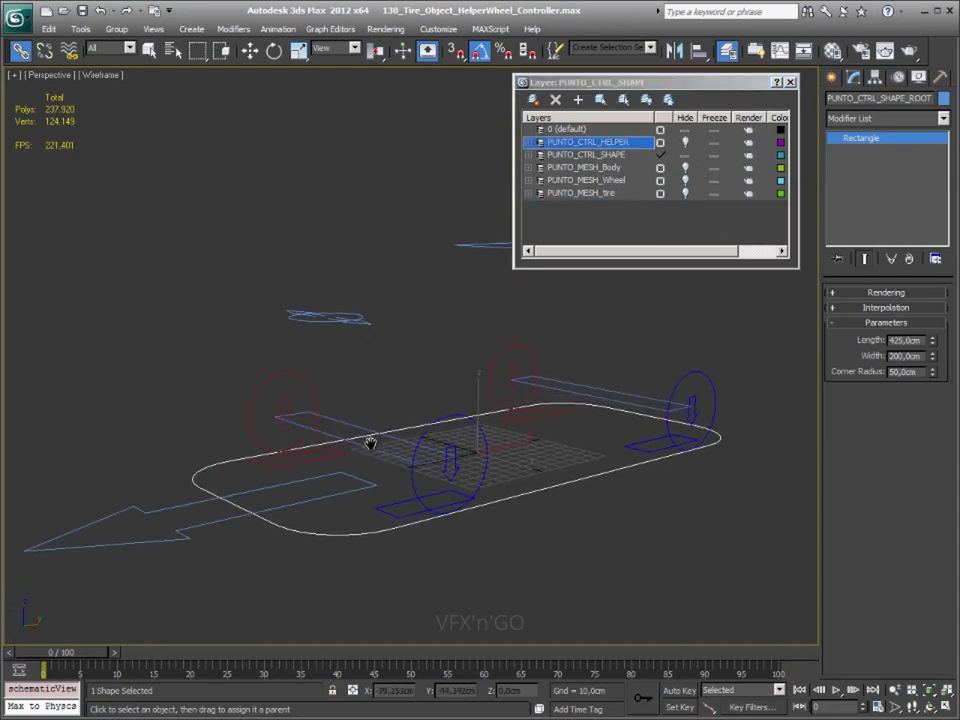
click(407, 321)
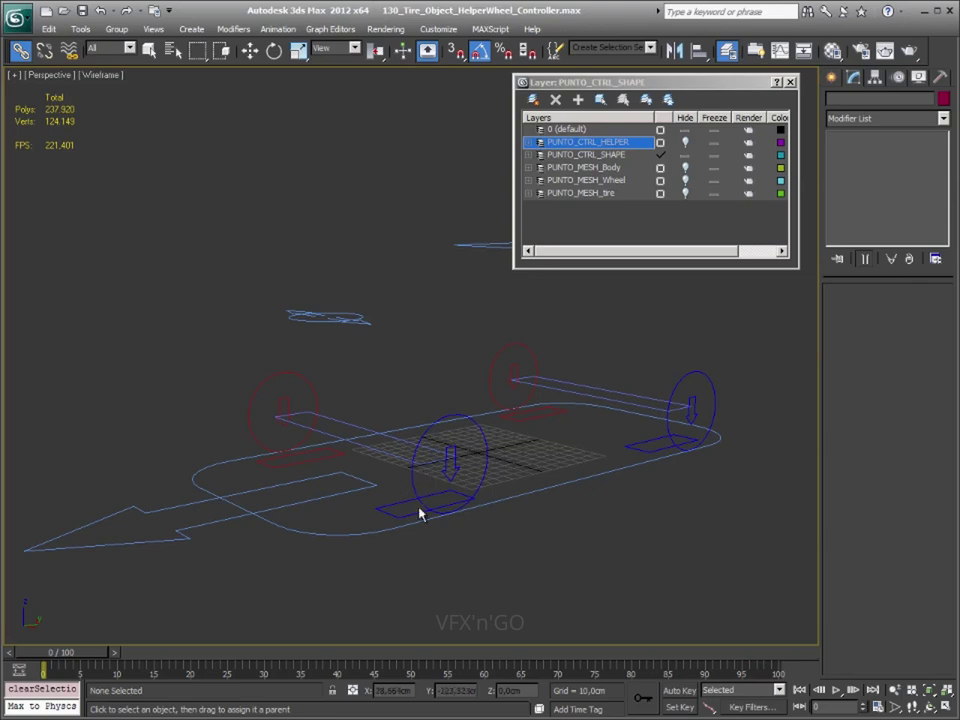
Move the suspension arrow up to Z 31.617 cm, level with the wheel circle
click(449, 462)
key(z)
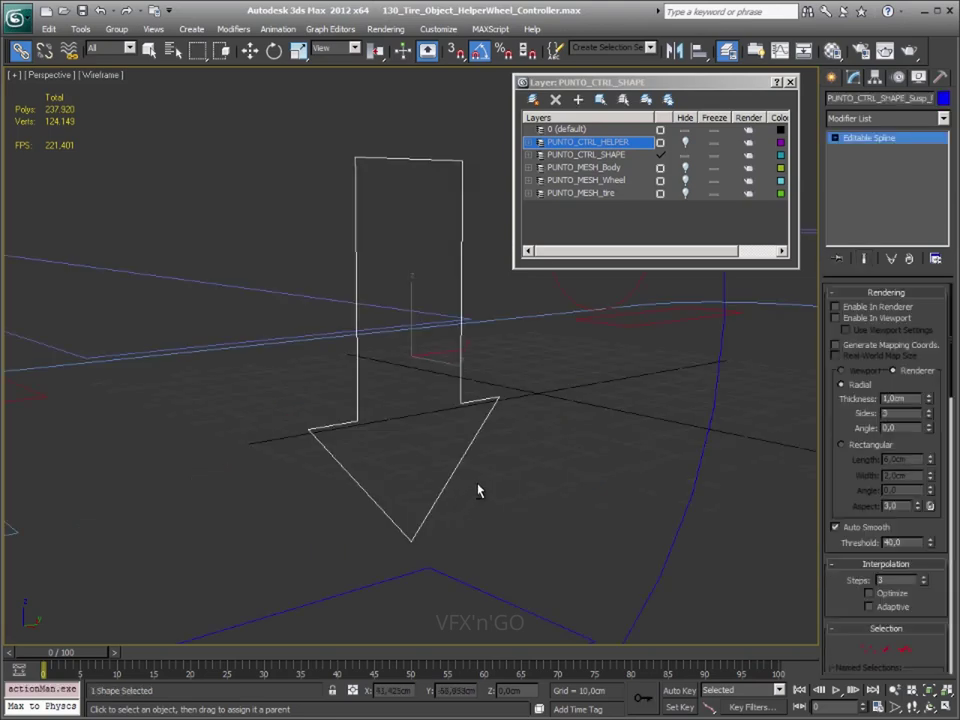
scroll(466, 475, down, 4)
scroll(444, 461, down, 2)
scroll(439, 450, down, 1)
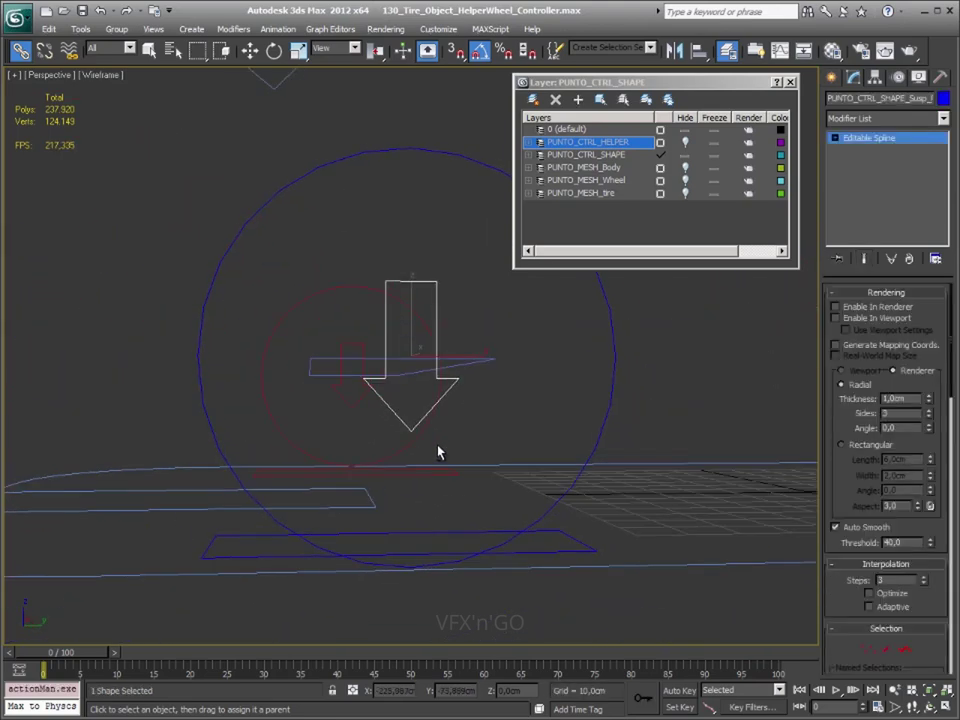
scroll(453, 459, down, 1)
alt+middle_drag(453, 459, 491, 459)
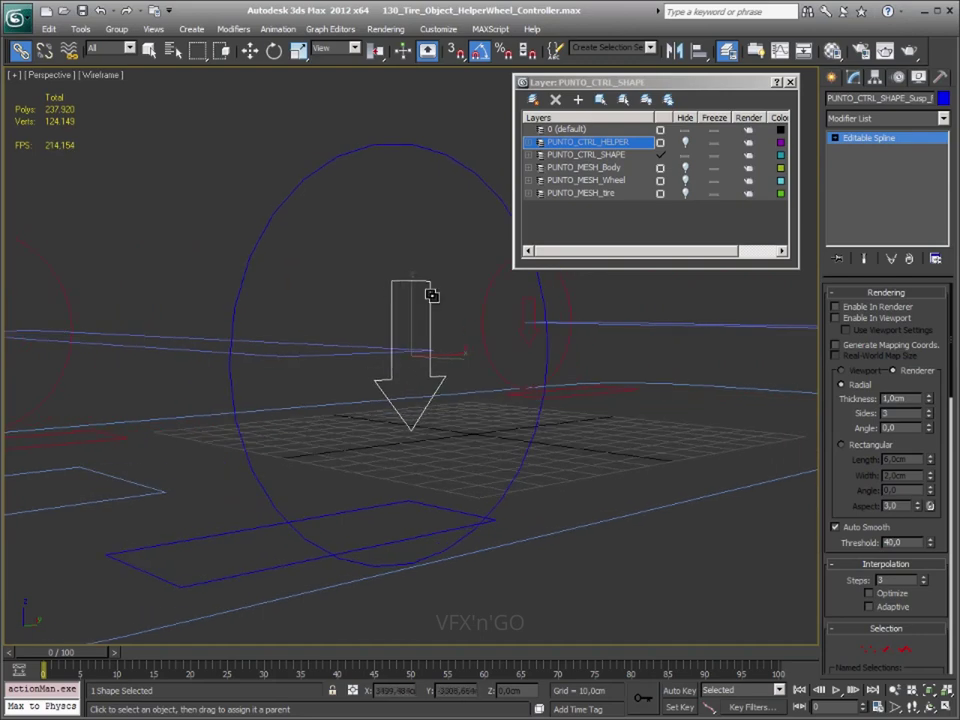
key(w)
drag(412, 313, 412, 383)
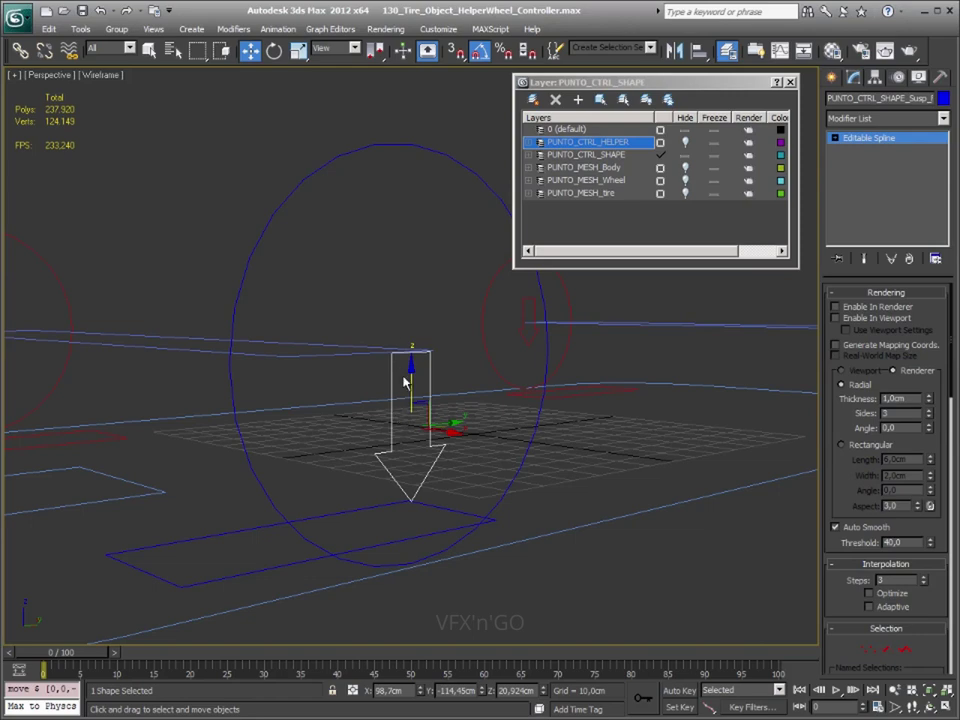
drag(406, 381, 406, 311)
mouse_move(377, 381)
alt+middle_down()
mouse_move(461, 461)
mouse_move(433, 461)
mouse_move(420, 454)
mouse_move(594, 468)
alt+middle_up()
click(594, 468)
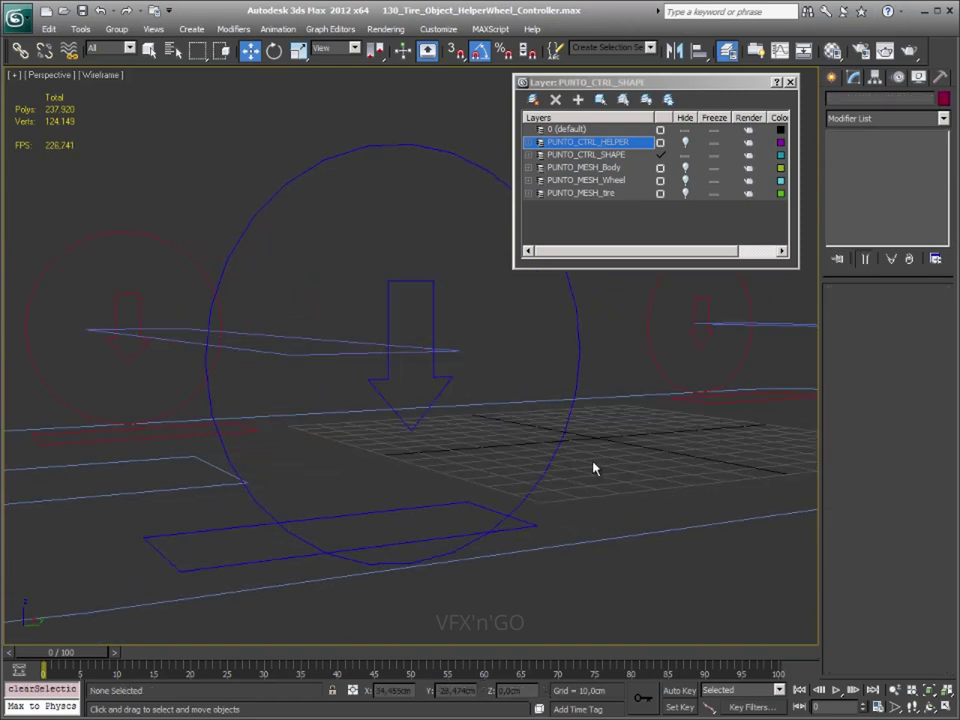
Trial-rotate the wheel circle and the axle rectangle to test their rotation
click(550, 450)
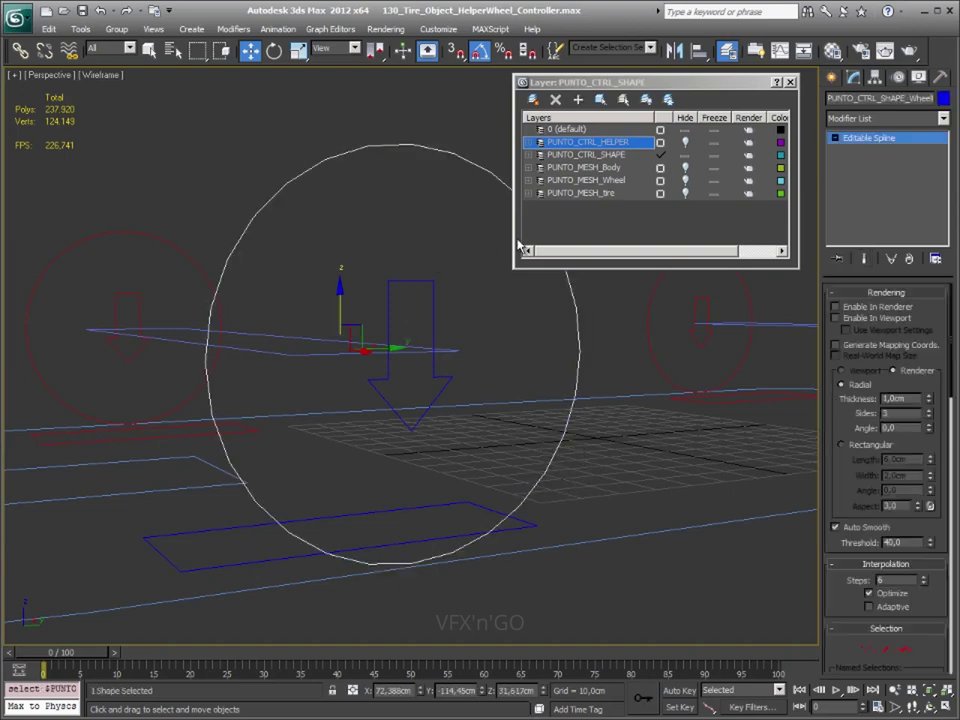
key(e)
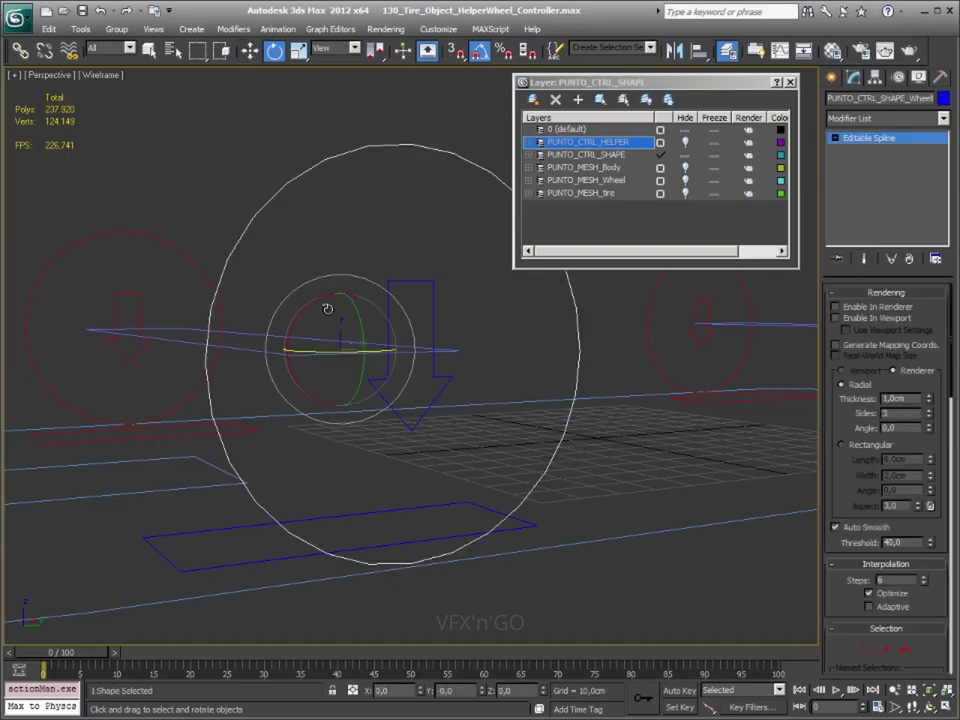
mouse_move(306, 306)
mouse_down()
mouse_move(355, 276)
mouse_move(285, 302)
mouse_up()
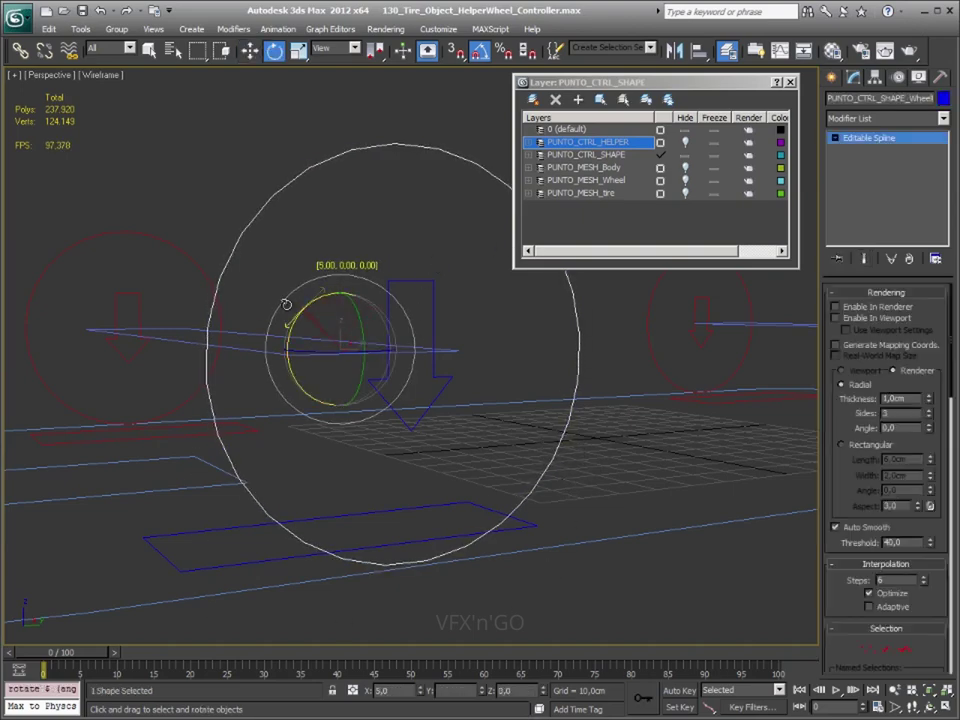
click(433, 373)
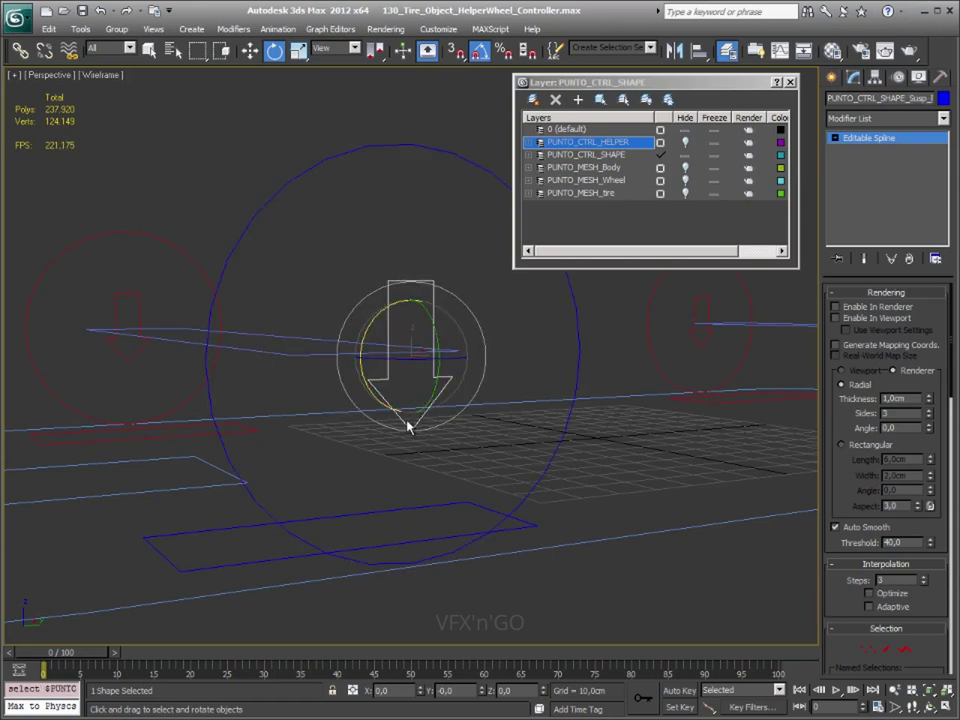
click(367, 513)
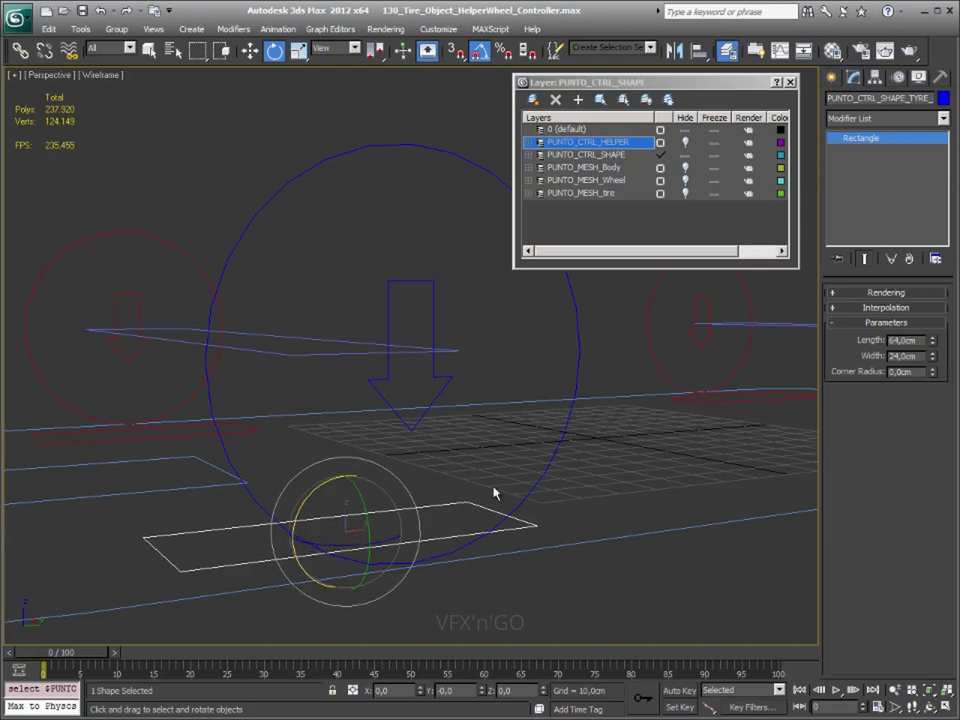
click(354, 353)
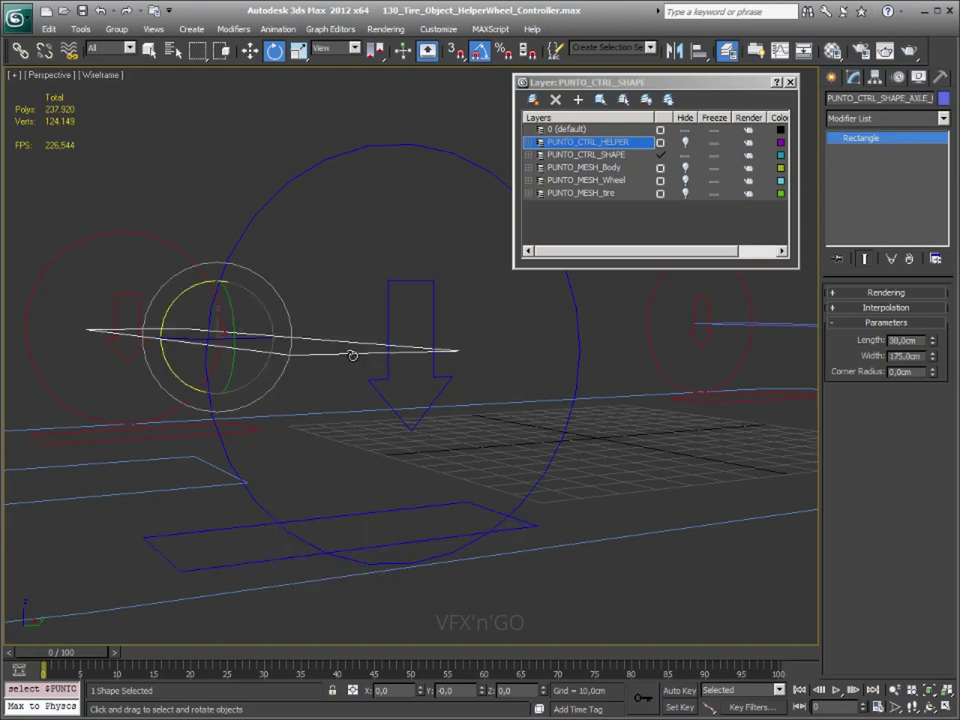
drag(232, 324, 244, 321)
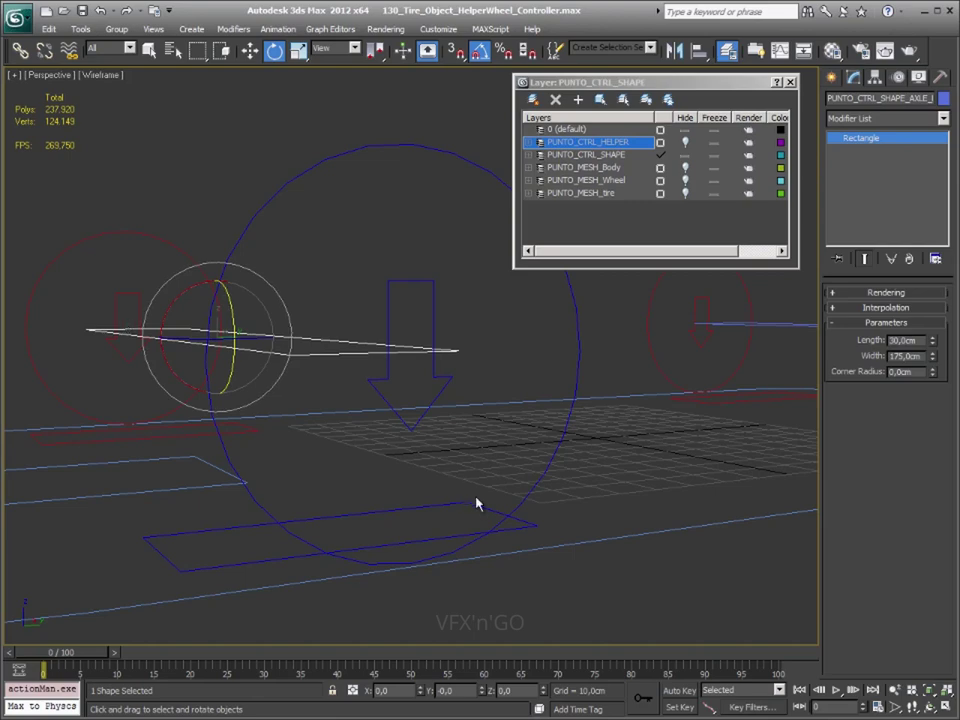
click(633, 507)
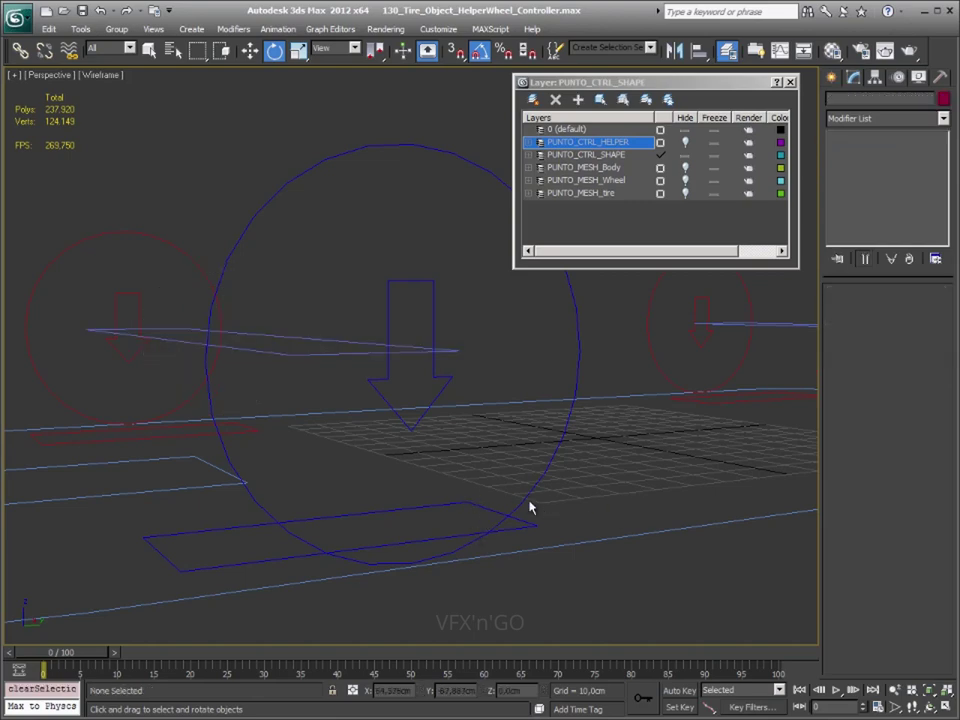
click(552, 465)
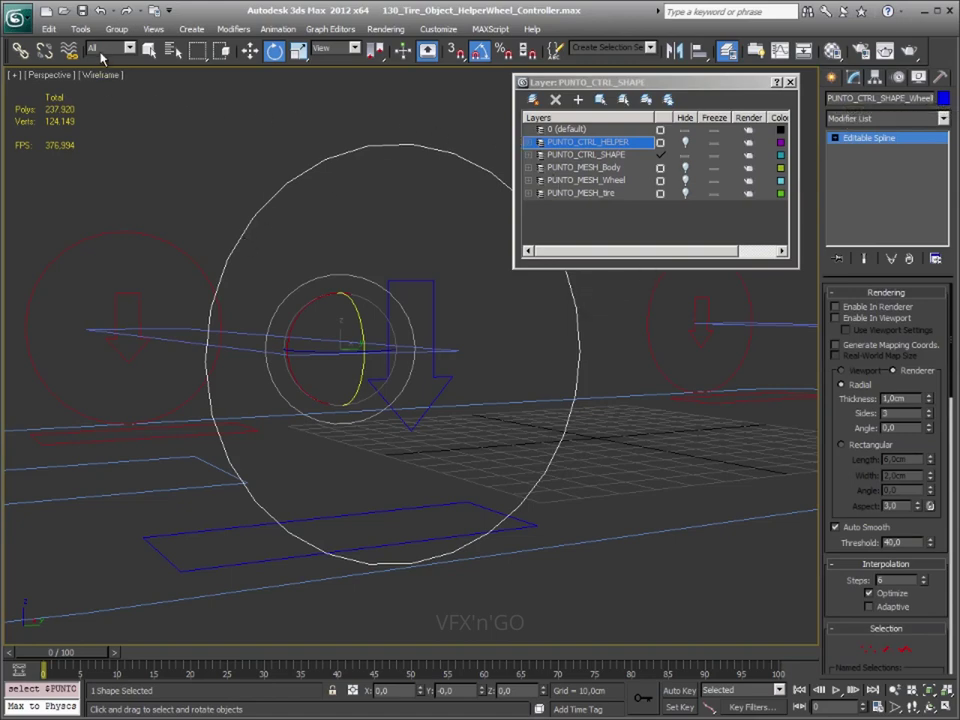
Link the wheel circle under the suspension arrow, and the arrow under the tyre rectangle
click(20, 50)
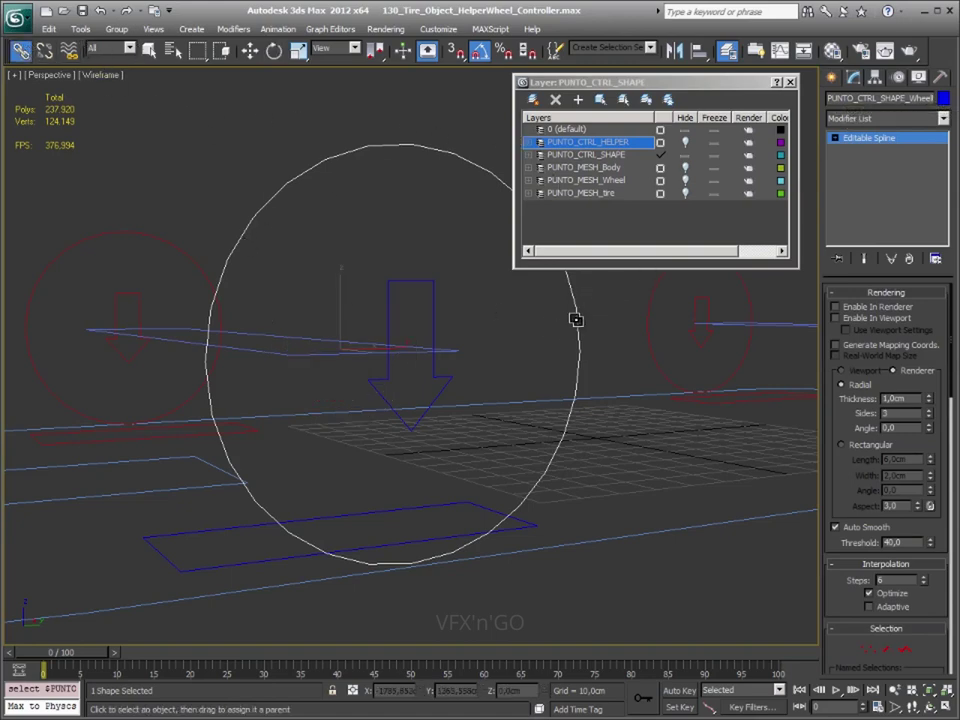
drag(576, 319, 434, 283)
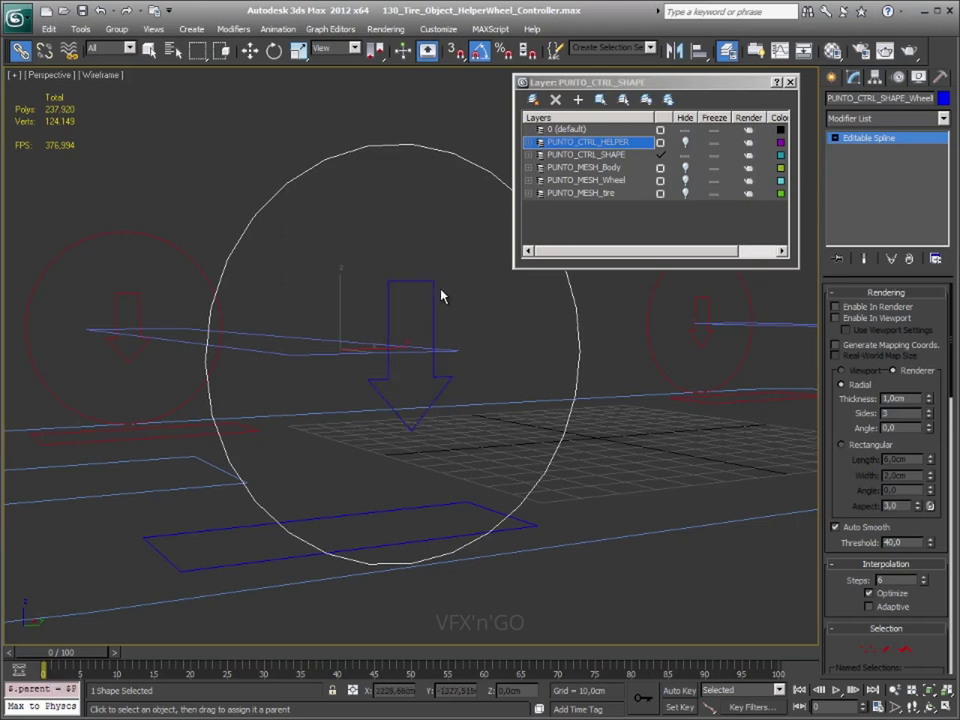
click(432, 290)
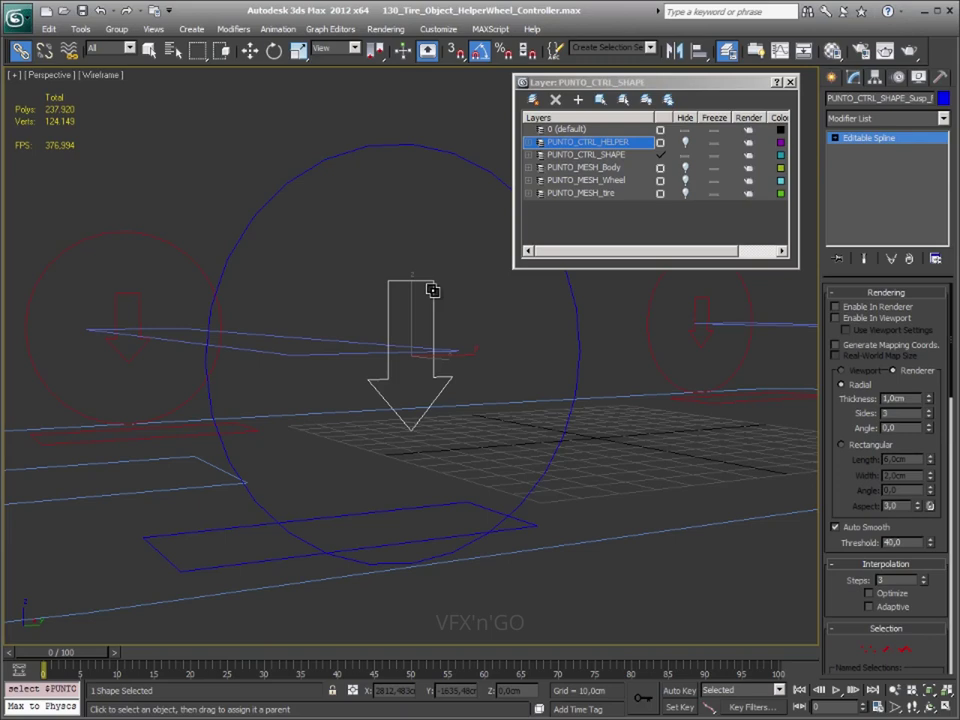
drag(432, 290, 455, 504)
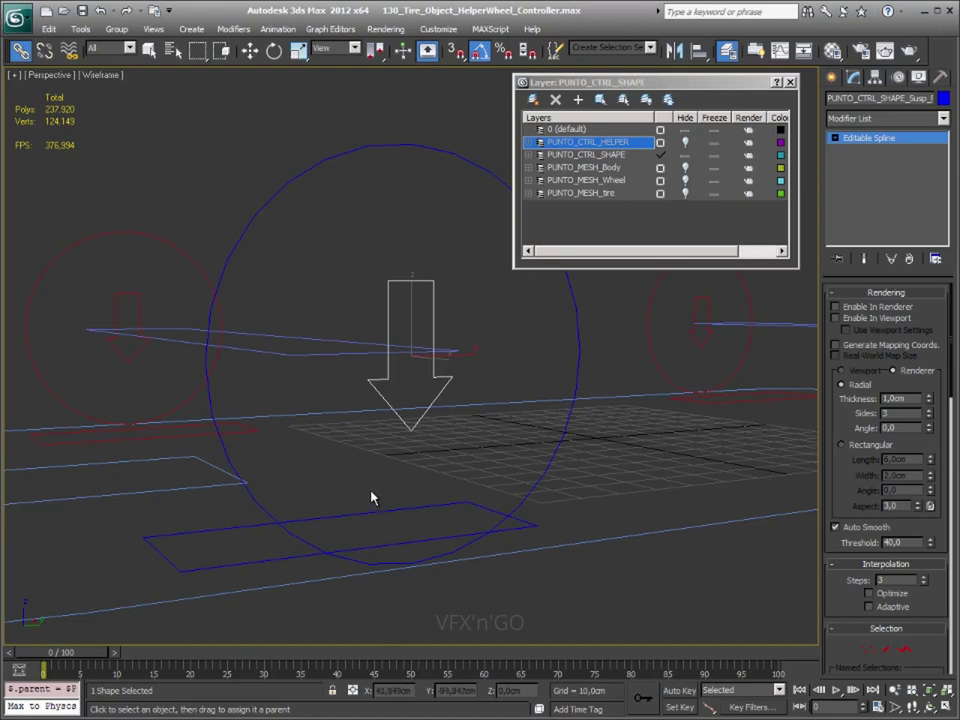
drag(371, 511, 340, 352)
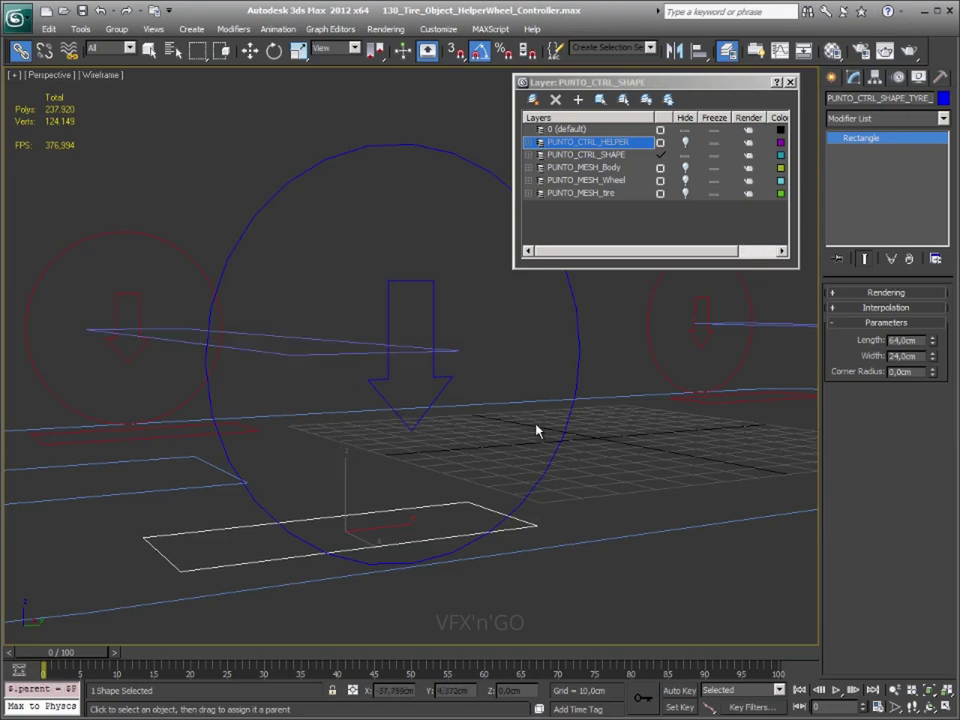
drag(528, 447, 530, 449)
Test the links by rotating the wheel, moving the arrow, and lifting the tyre rectangle, then cancel
key(e)
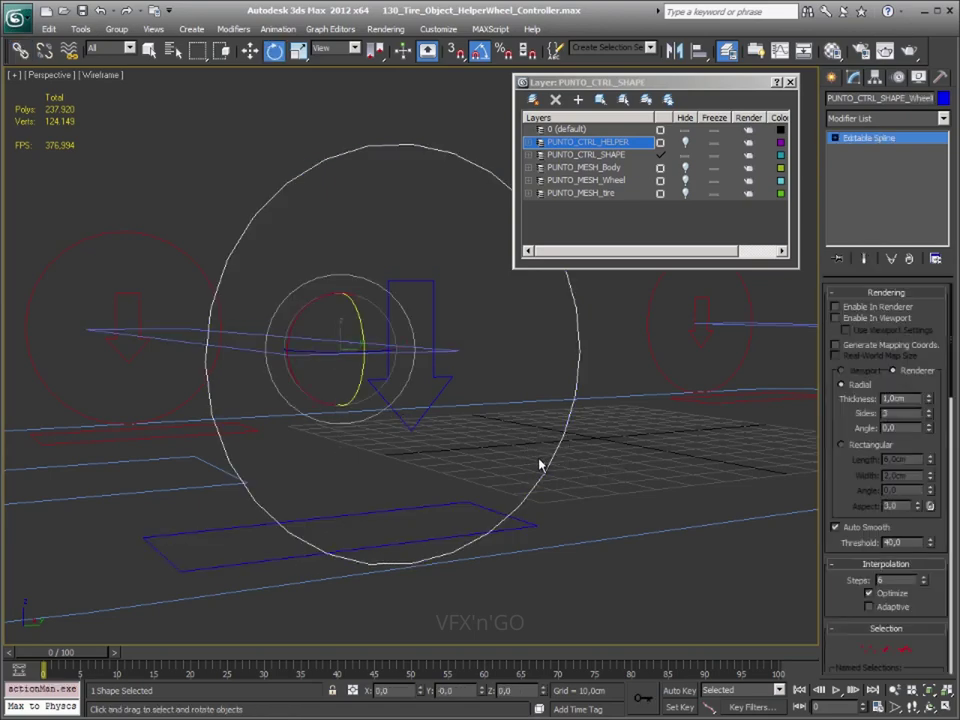
drag(291, 292, 477, 329)
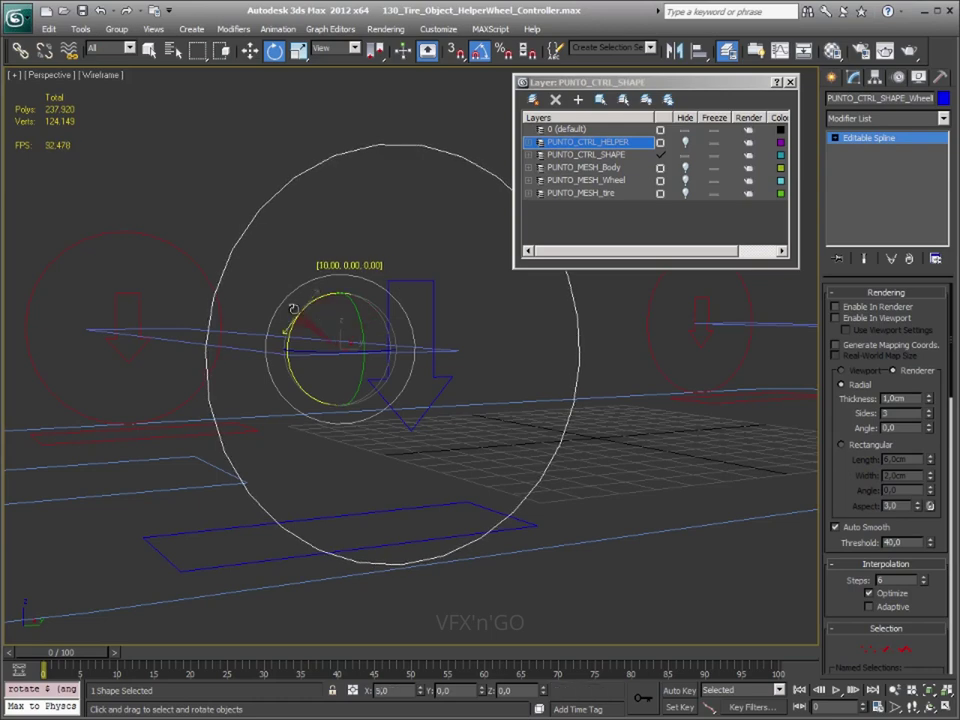
click(414, 298)
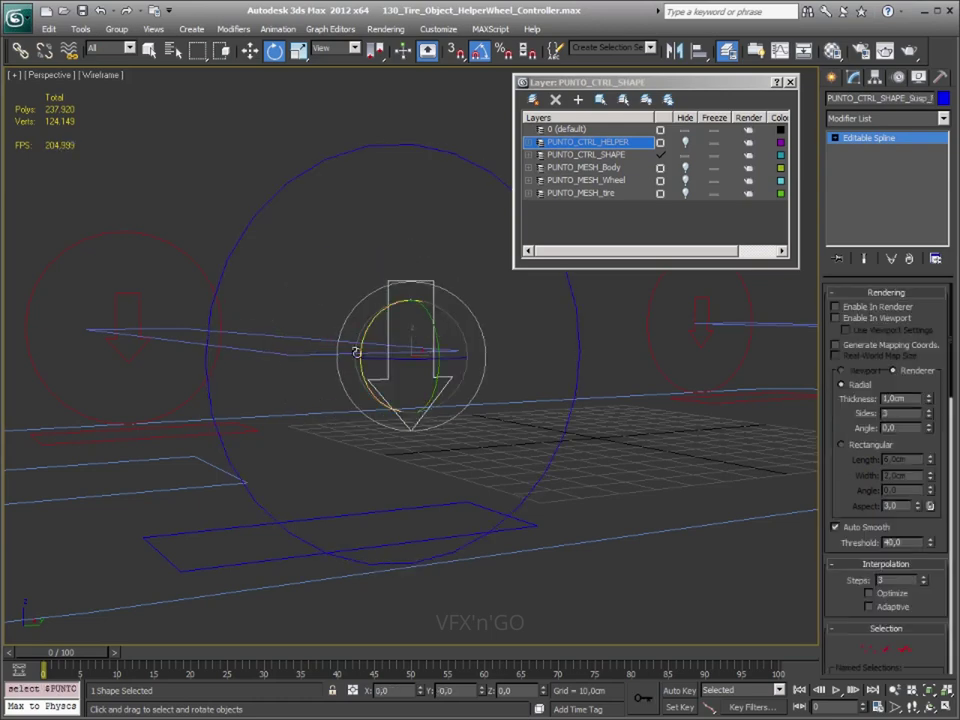
key(w)
mouse_move(423, 314)
mouse_down()
mouse_move(423, 242)
mouse_move(443, 345)
mouse_up()
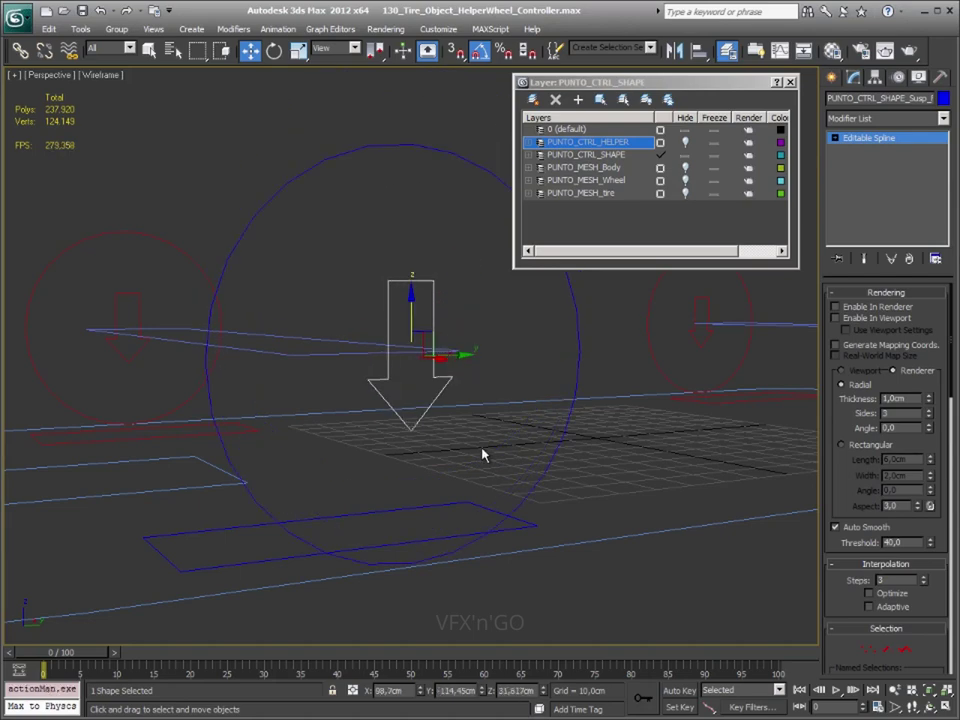
click(461, 503)
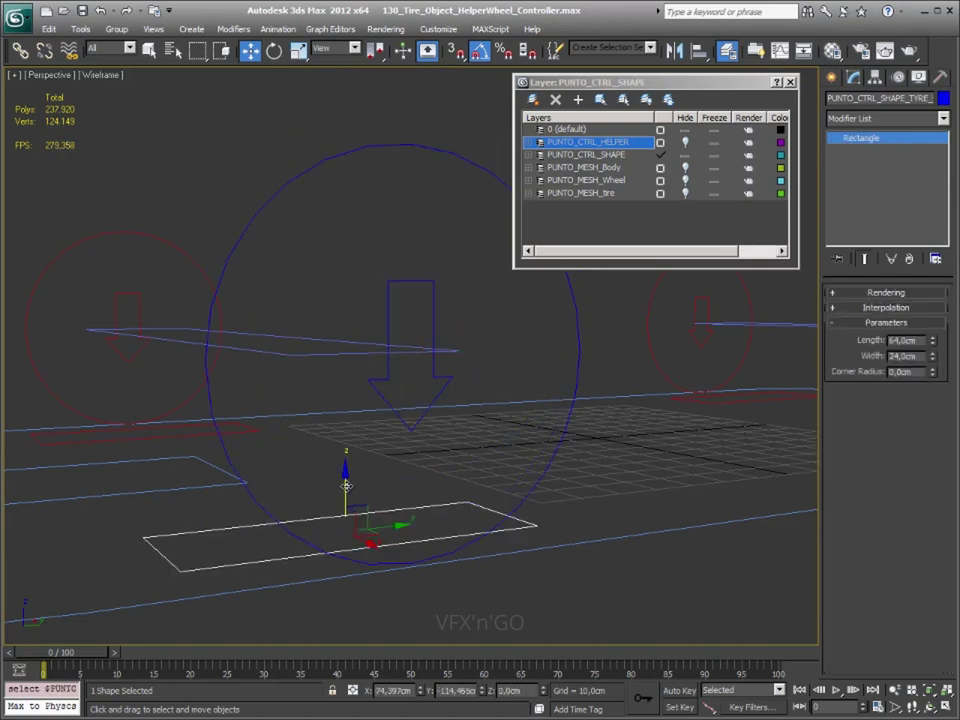
drag(345, 485, 352, 444)
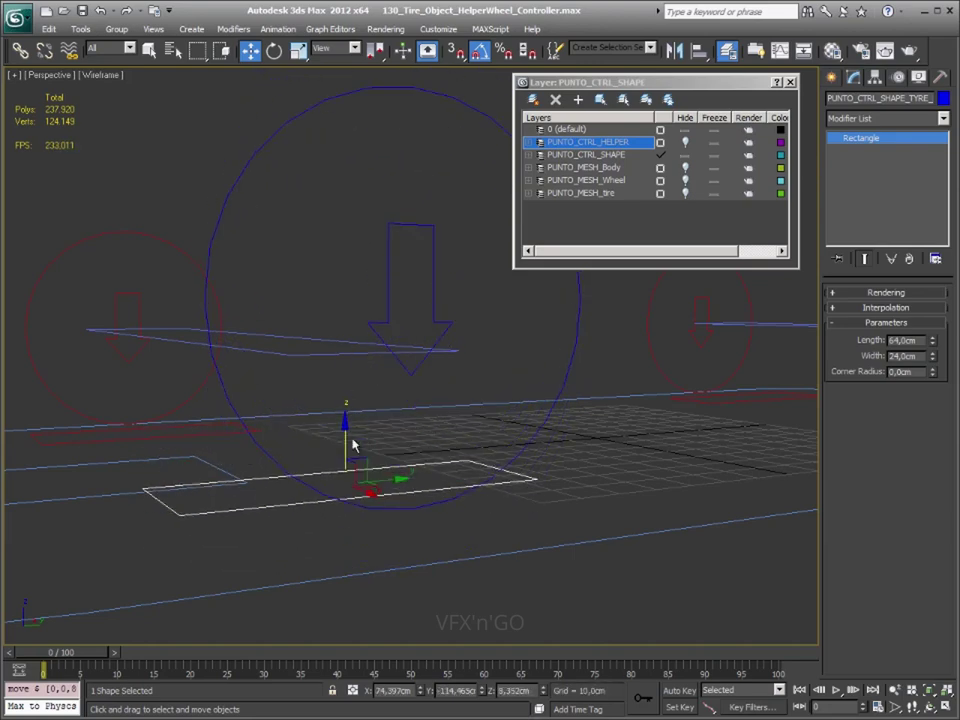
right_click(352, 444)
Trial-rotate the axle rectangle and return it to zero rotation
click(322, 355)
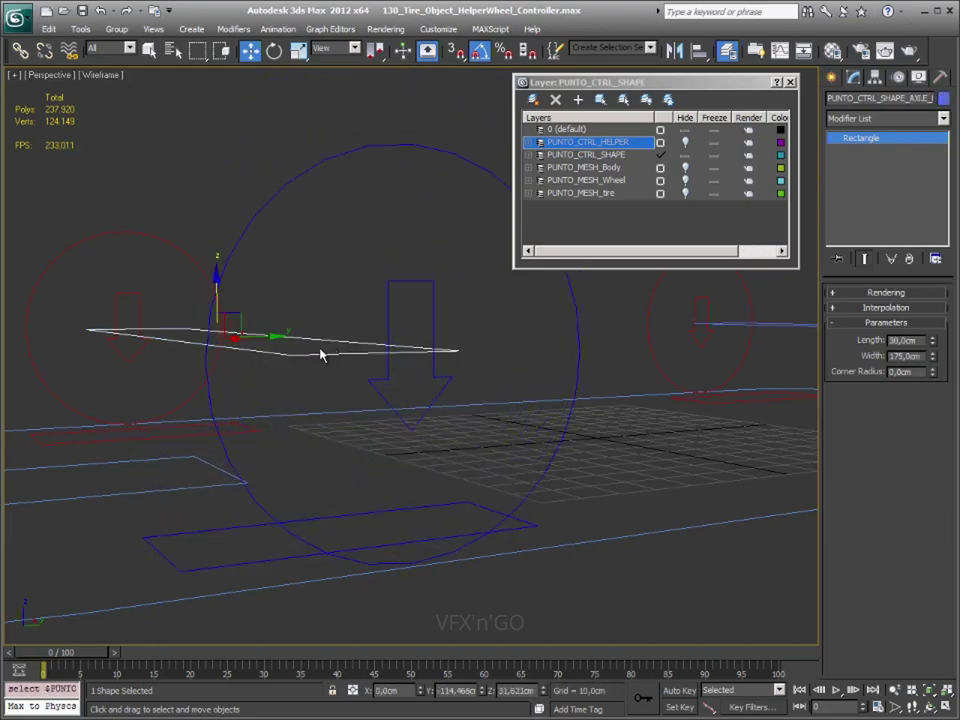
key(e)
drag(227, 300, 249, 290)
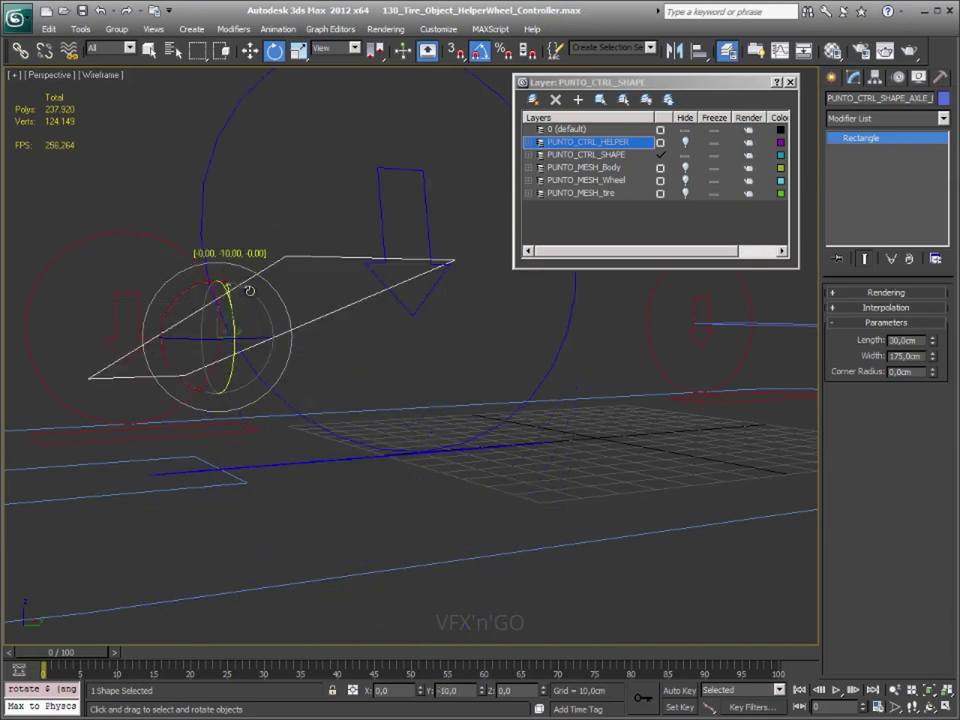
mouse_move(249, 285)
alt+middle_down()
mouse_move(326, 360)
mouse_move(278, 321)
alt+middle_up()
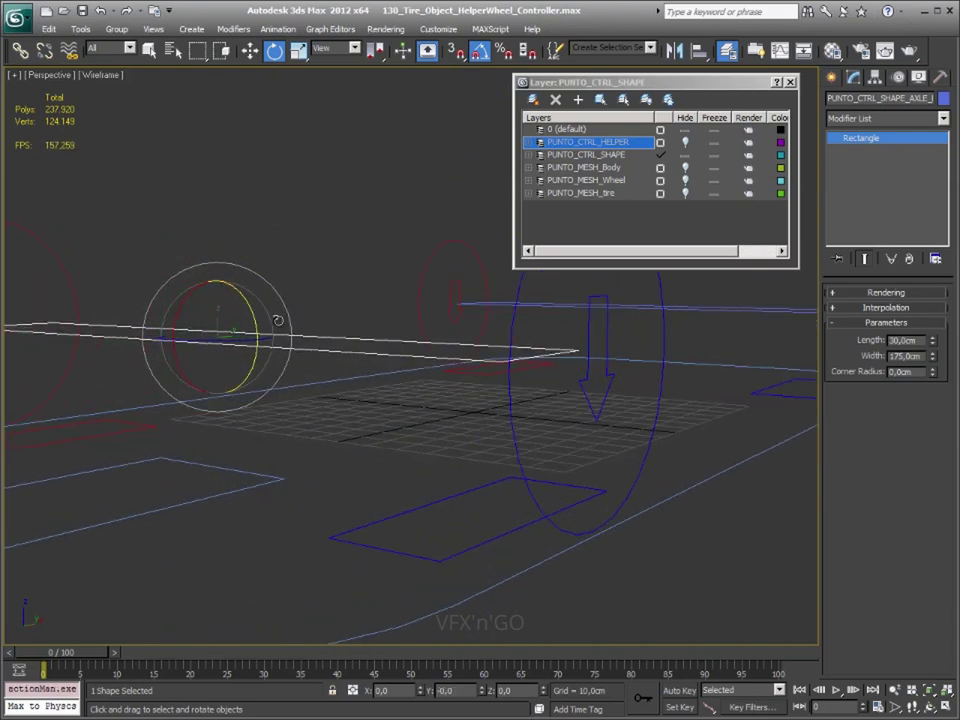
drag(253, 311, 255, 326)
alt+middle_drag(364, 375, 329, 380)
click(385, 288)
mouse_move(385, 288)
alt+middle_down()
mouse_move(255, 328)
mouse_move(404, 345)
mouse_move(465, 435)
mouse_move(287, 450)
mouse_move(281, 321)
alt+middle_up()
Link the other wheel's red circle to its suspension arrow, and its lower rectangle to the upper rectangle
click(291, 231)
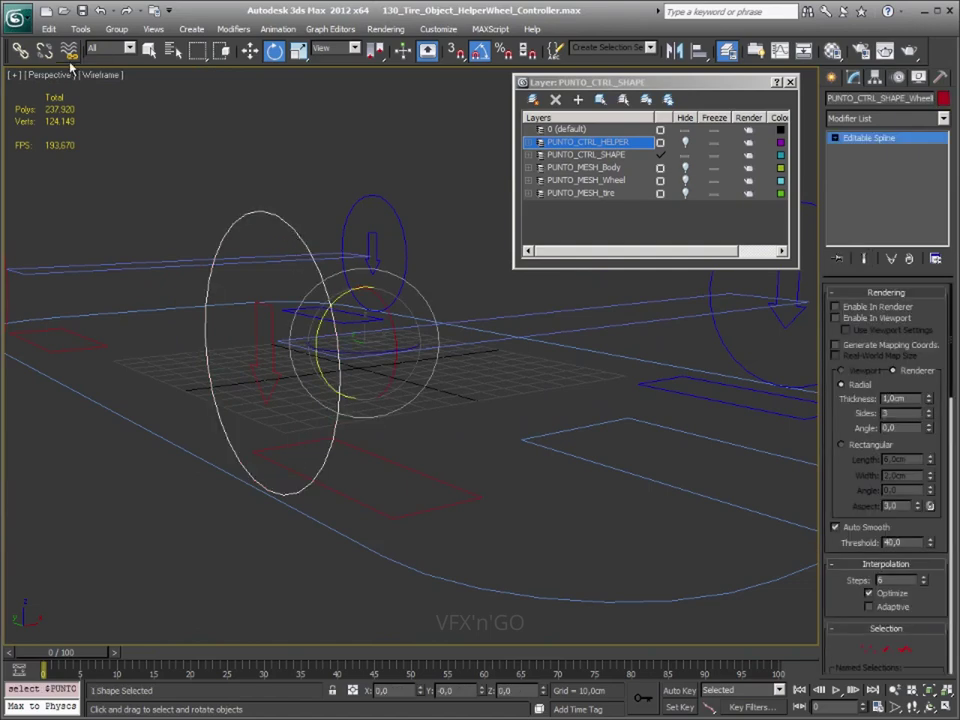
click(20, 50)
drag(281, 215, 273, 380)
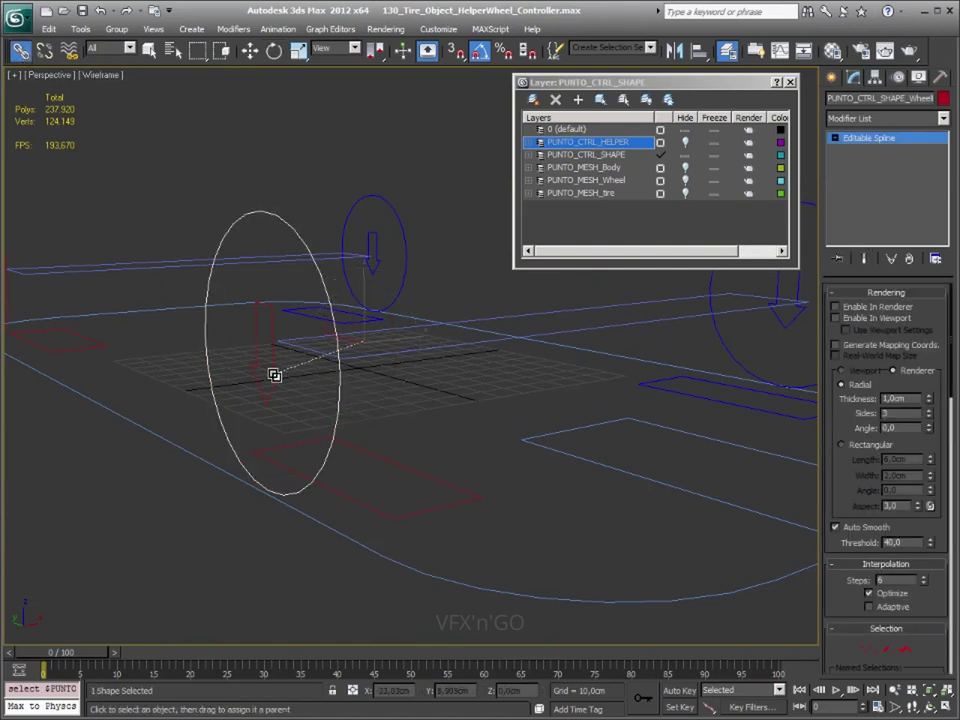
click(428, 478)
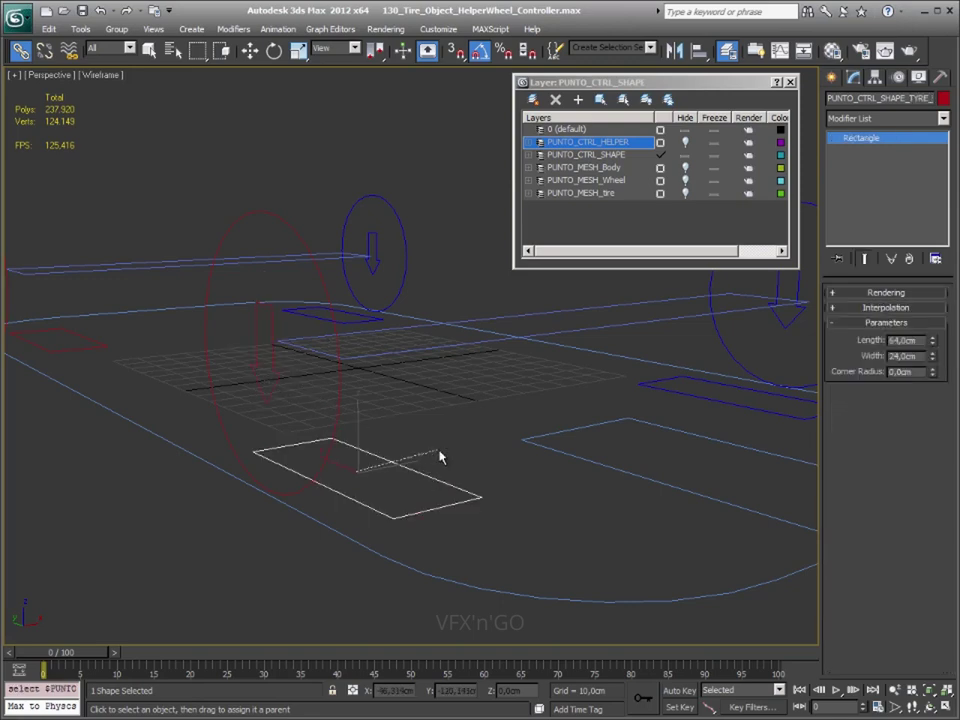
drag(439, 456, 429, 340)
Link the left wheel ellipse, far wheel ellipse and suspension shape to their parent shapes
middle_drag(186, 461, 575, 516)
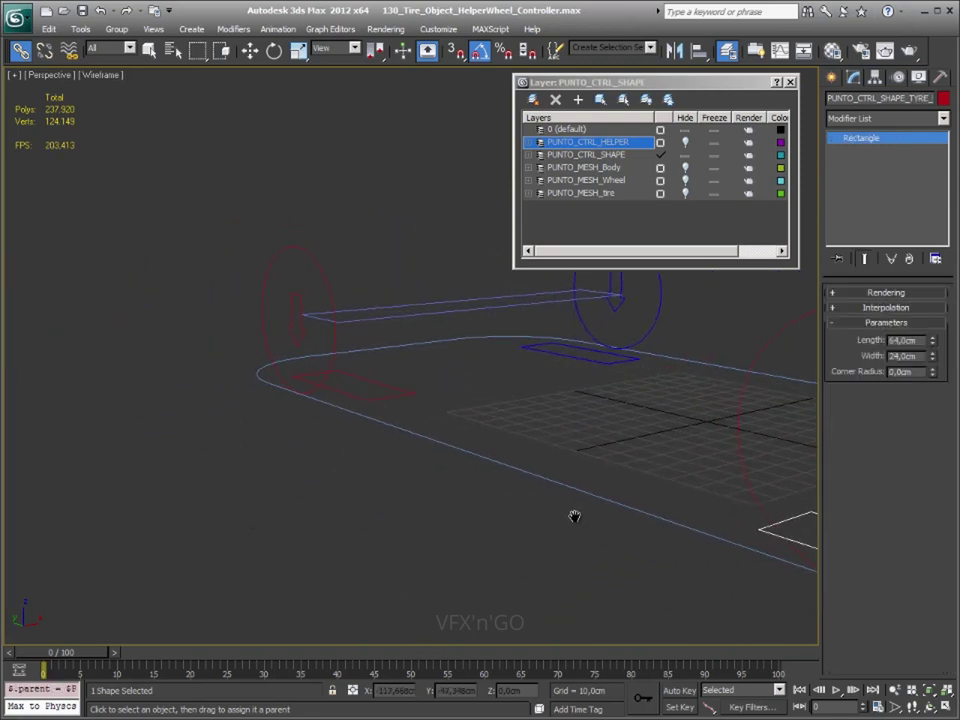
click(302, 251)
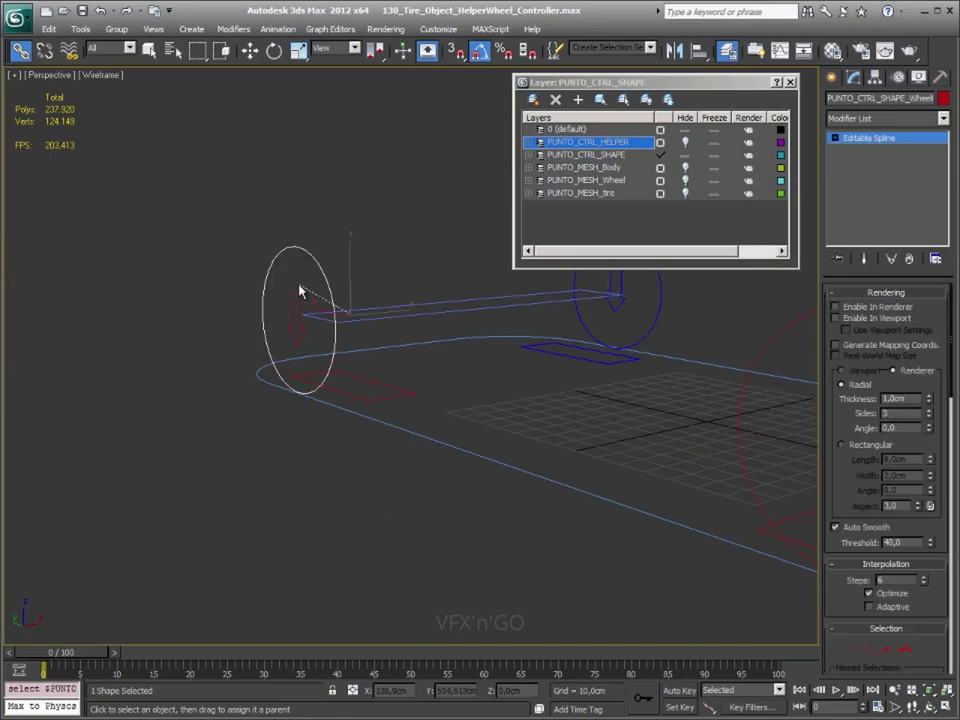
mouse_move(296, 300)
mouse_down()
mouse_move(405, 393)
mouse_move(405, 313)
mouse_up()
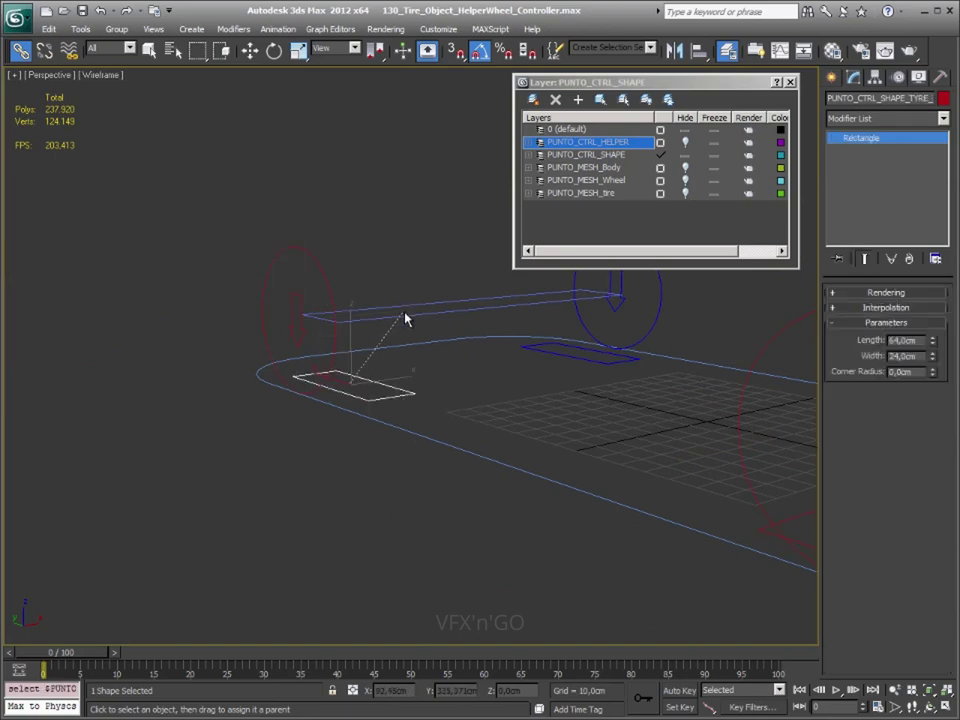
mouse_move(463, 364)
alt+middle_down()
mouse_move(546, 388)
mouse_move(422, 369)
alt+middle_up()
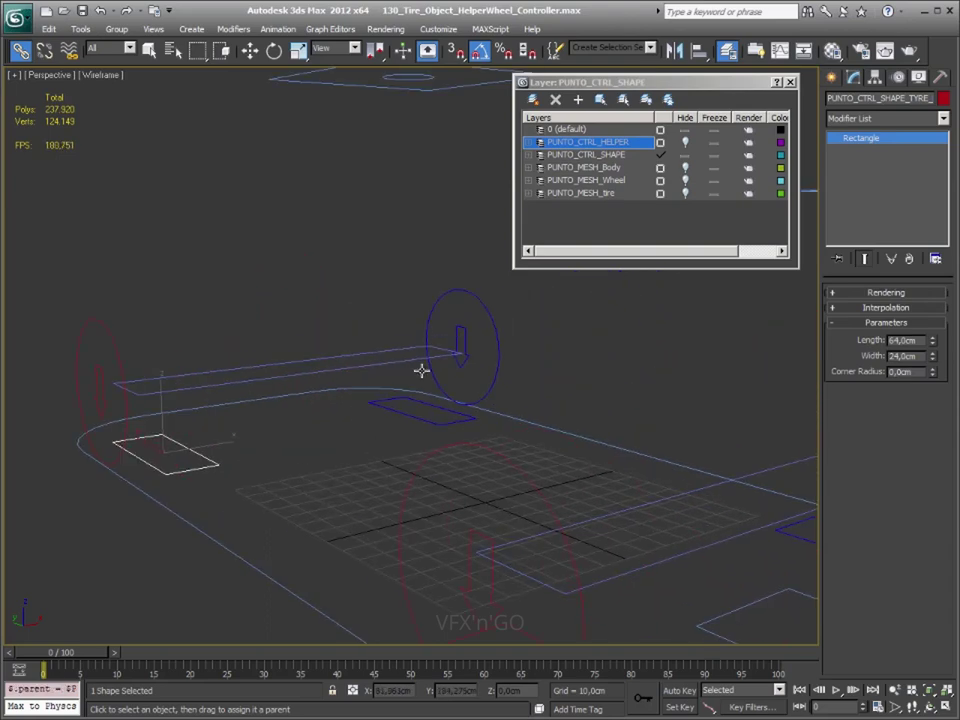
drag(482, 305, 475, 332)
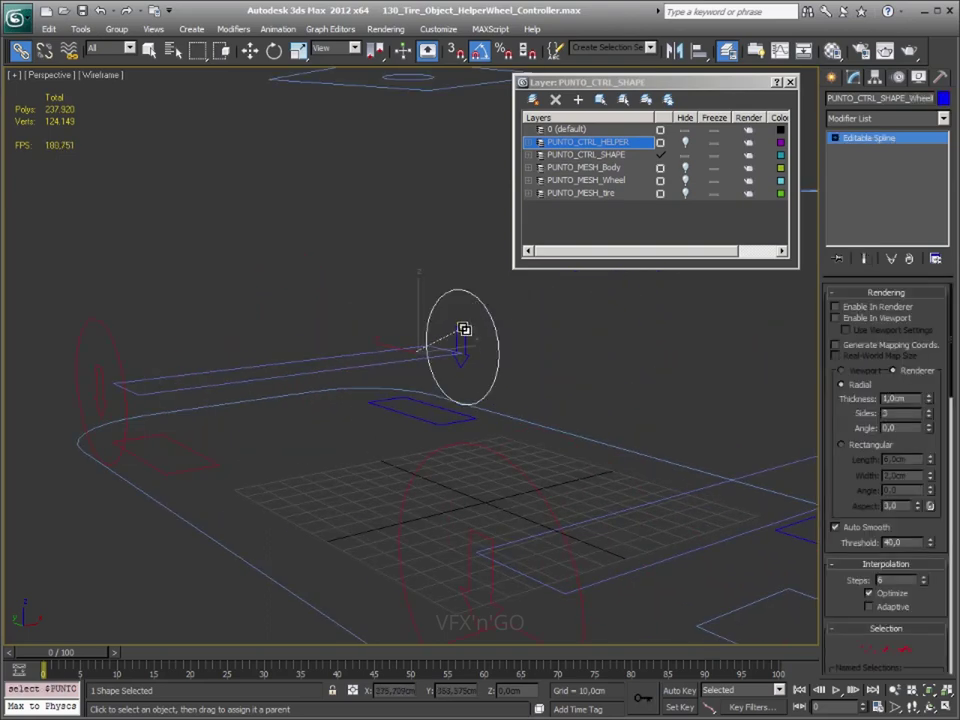
click(458, 350)
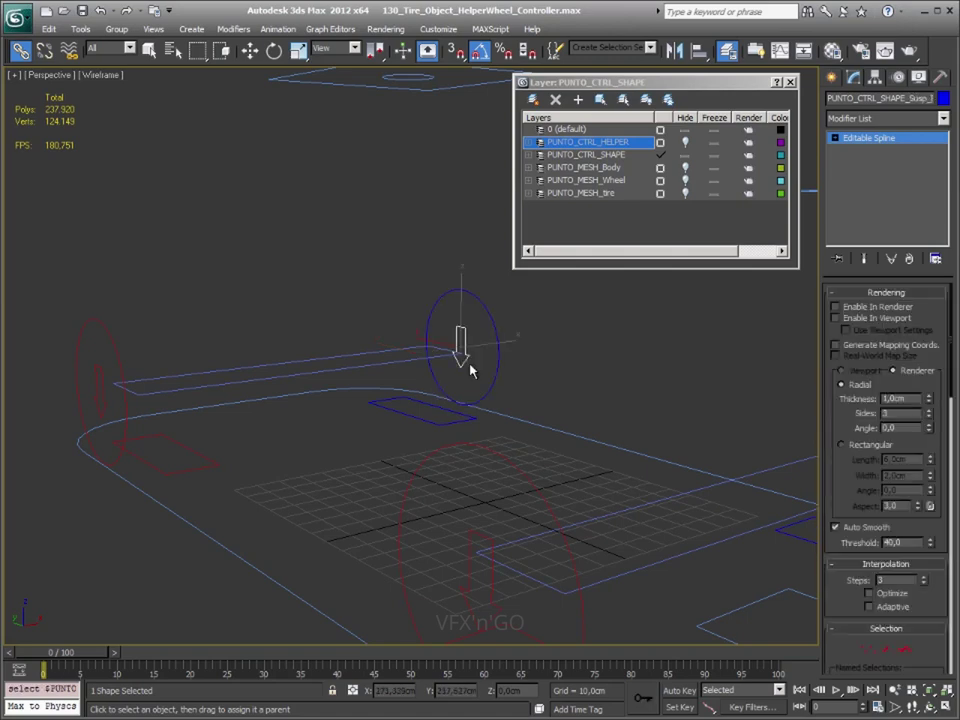
drag(465, 356, 425, 422)
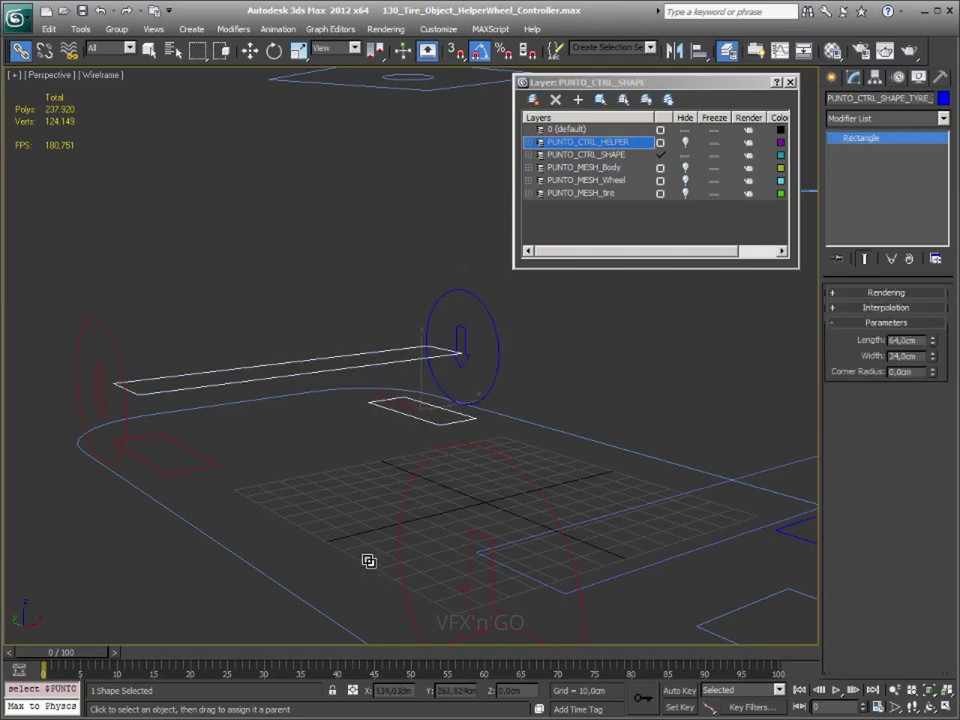
click(340, 289)
mouse_move(598, 452)
alt+middle_down()
mouse_move(512, 428)
mouse_move(386, 468)
alt+middle_up()
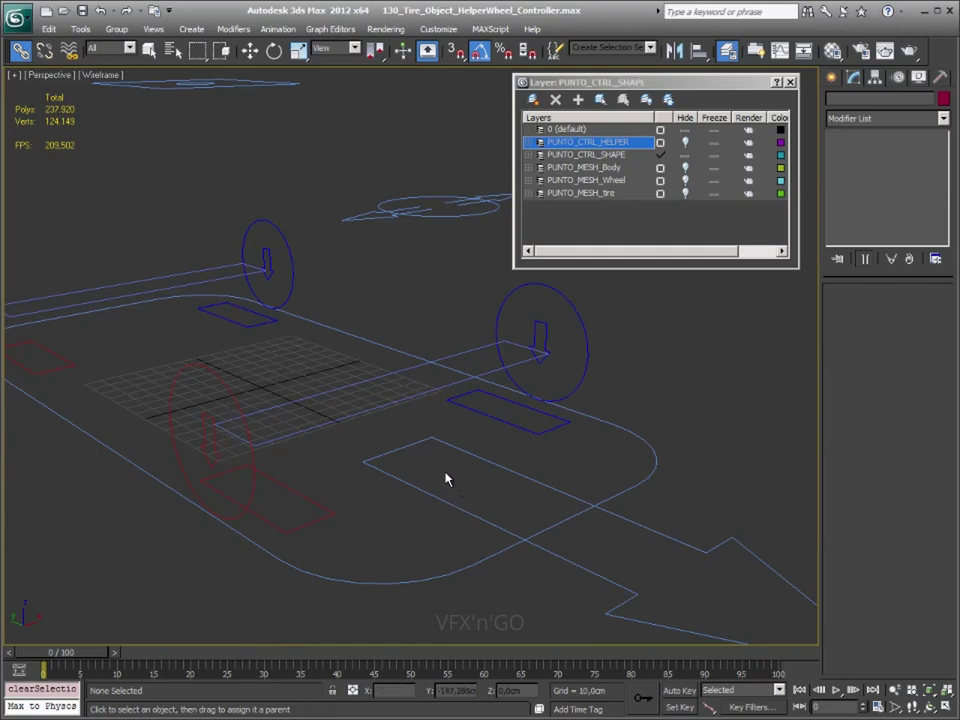
Link the axle rectangle to the car body outline
click(351, 413)
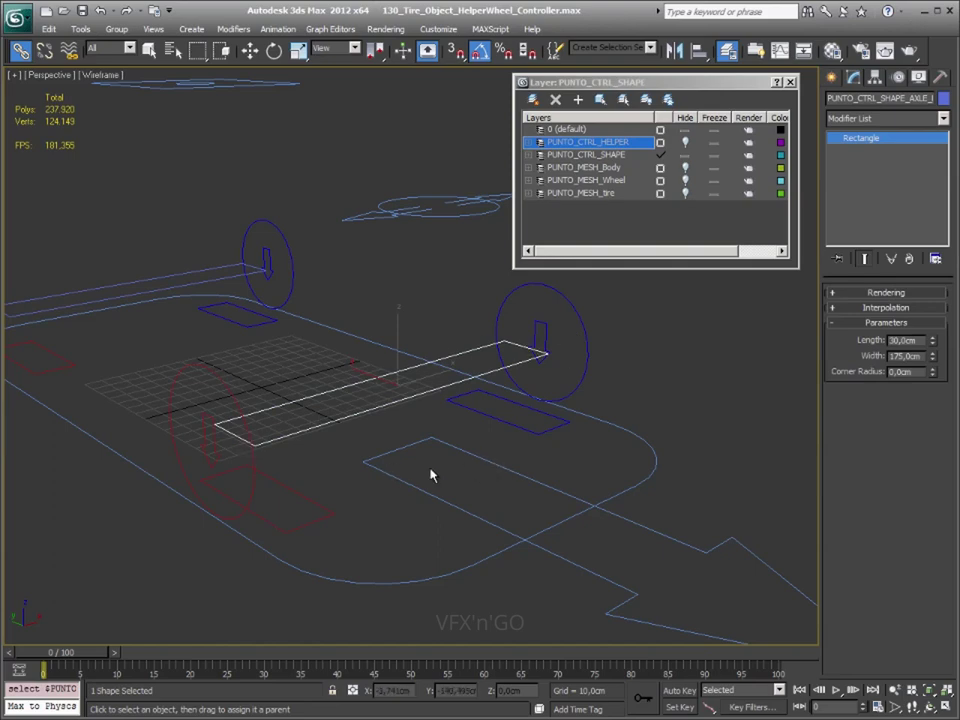
alt+middle_drag(621, 620, 670, 493)
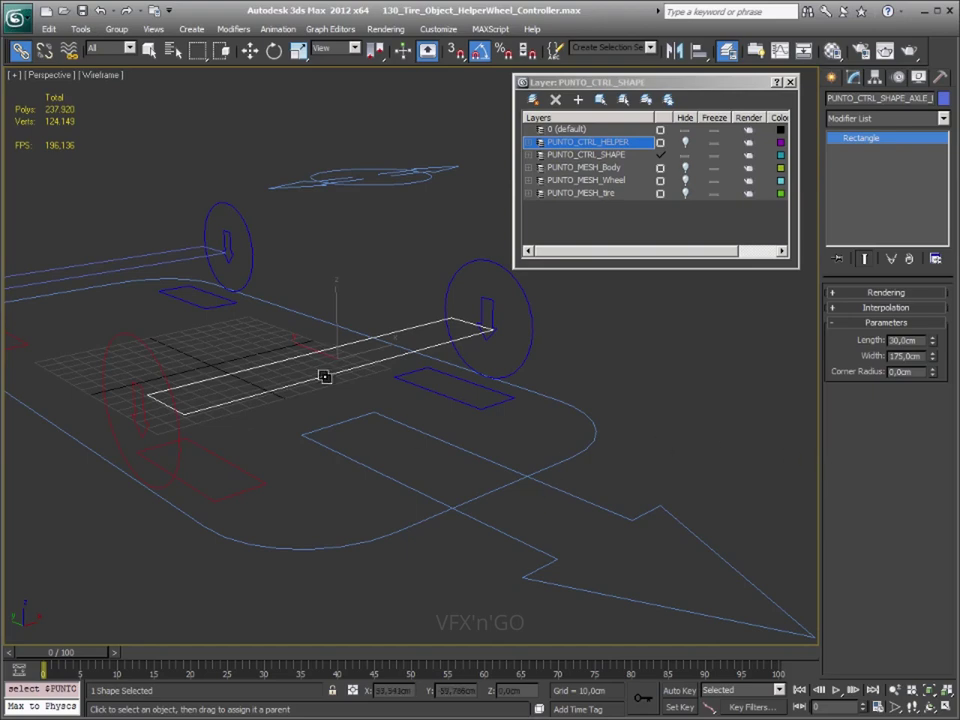
drag(336, 361, 340, 425)
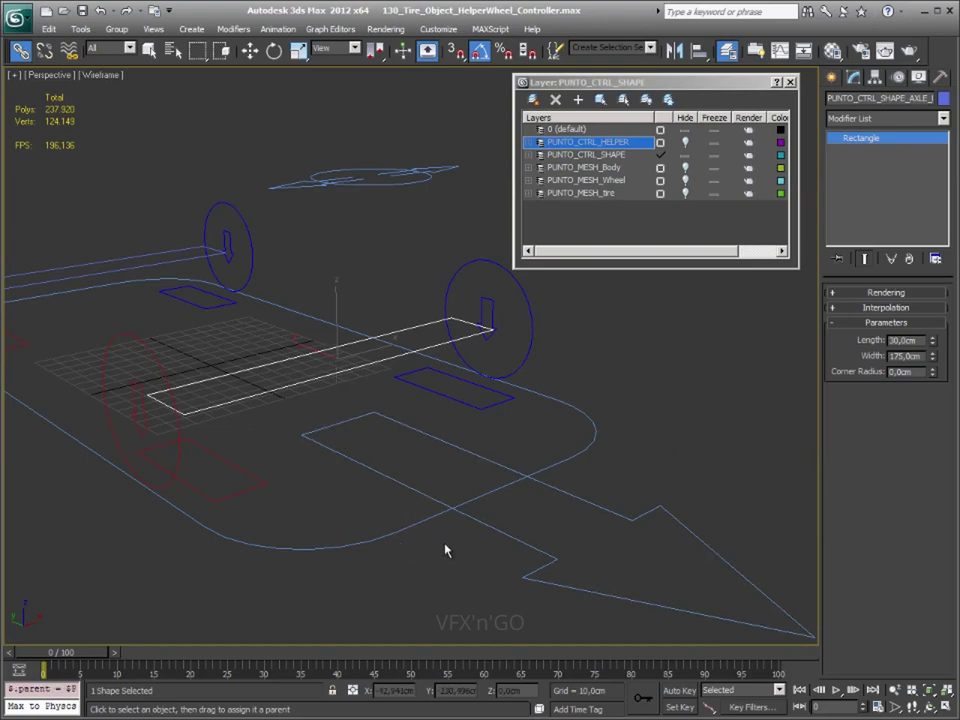
alt+middle_drag(245, 211, 327, 376)
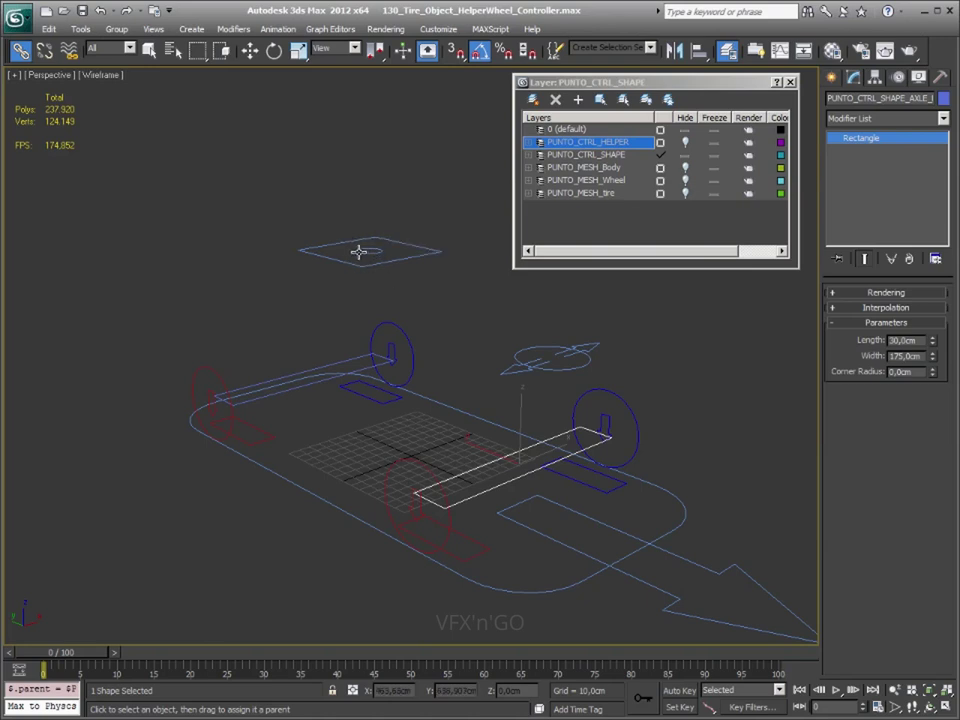
Link the 10 cm roll circle to the square helper above the car
click(368, 250)
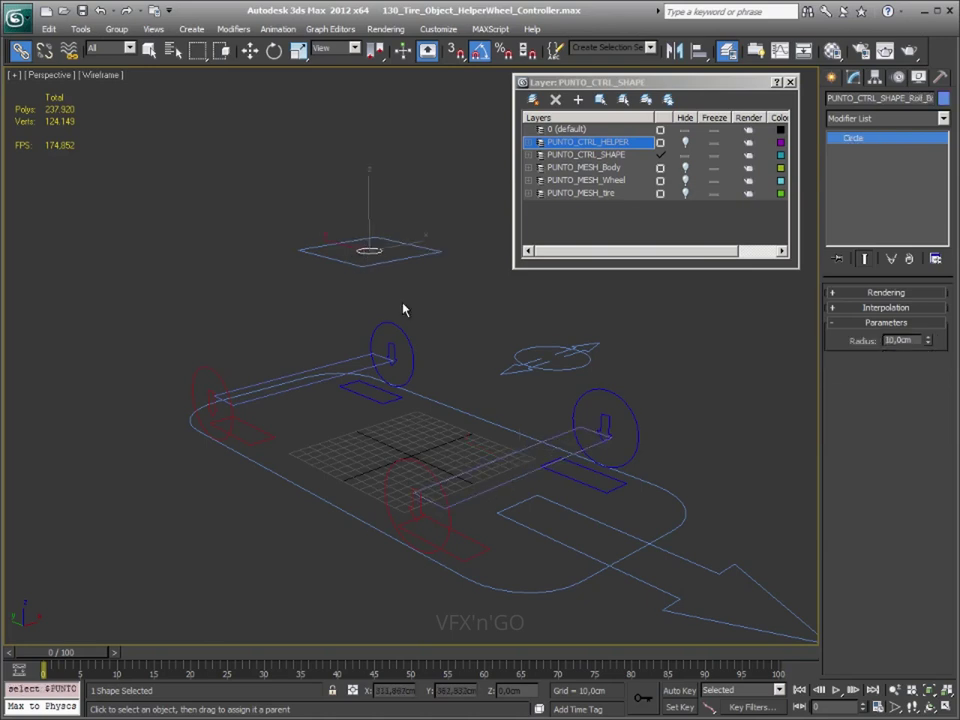
mouse_move(403, 309)
middle_down()
mouse_move(317, 364)
mouse_move(286, 352)
middle_up()
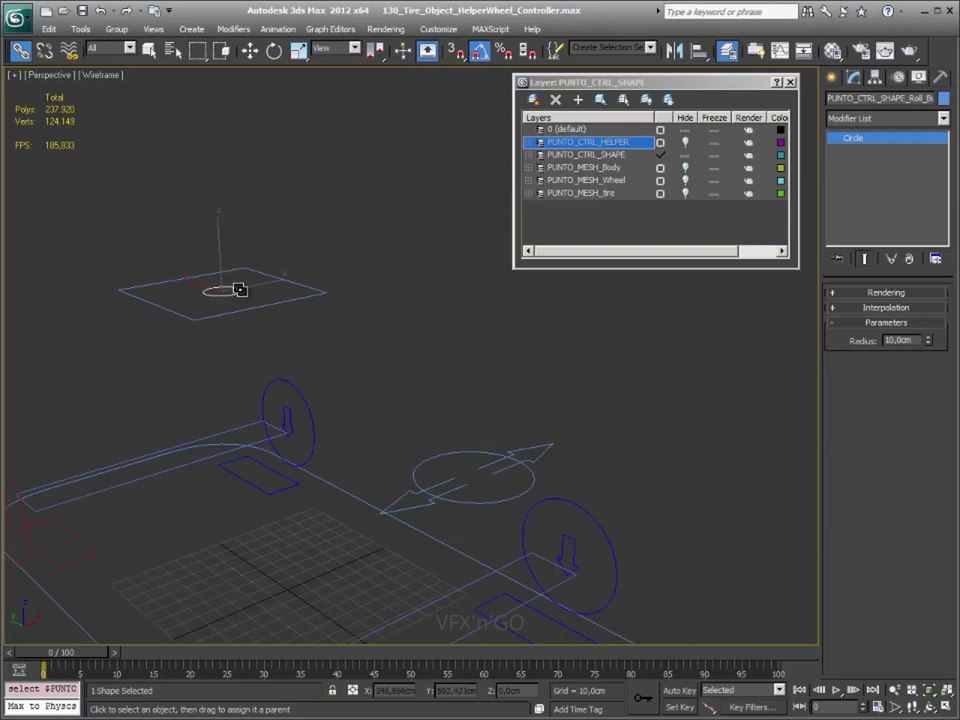
drag(237, 290, 314, 297)
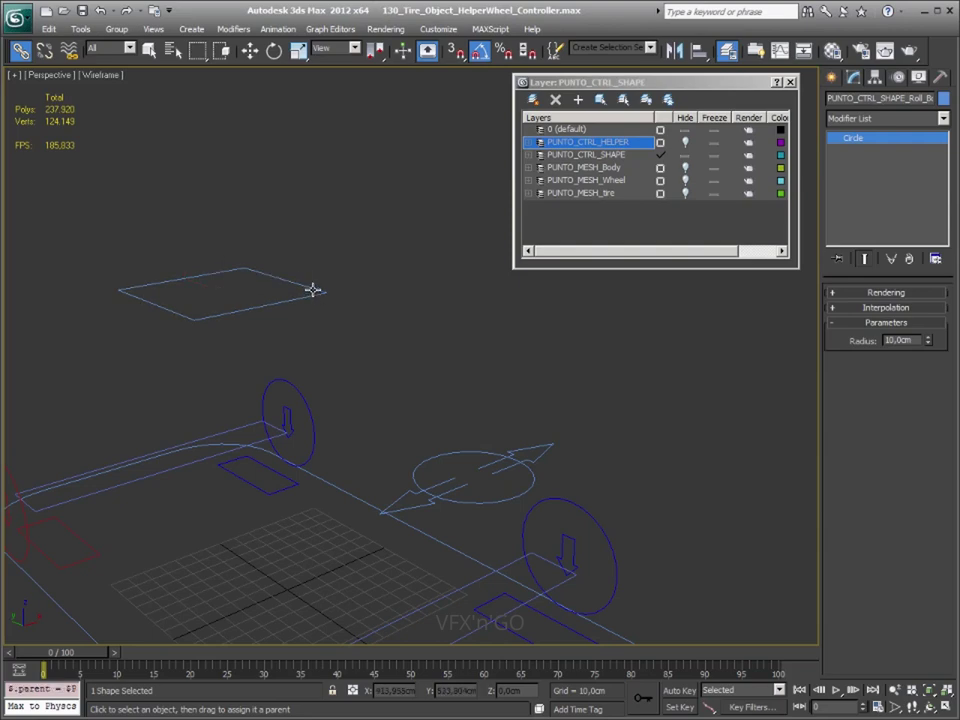
scroll(330, 293, down, 3)
scroll(356, 303, down, 3)
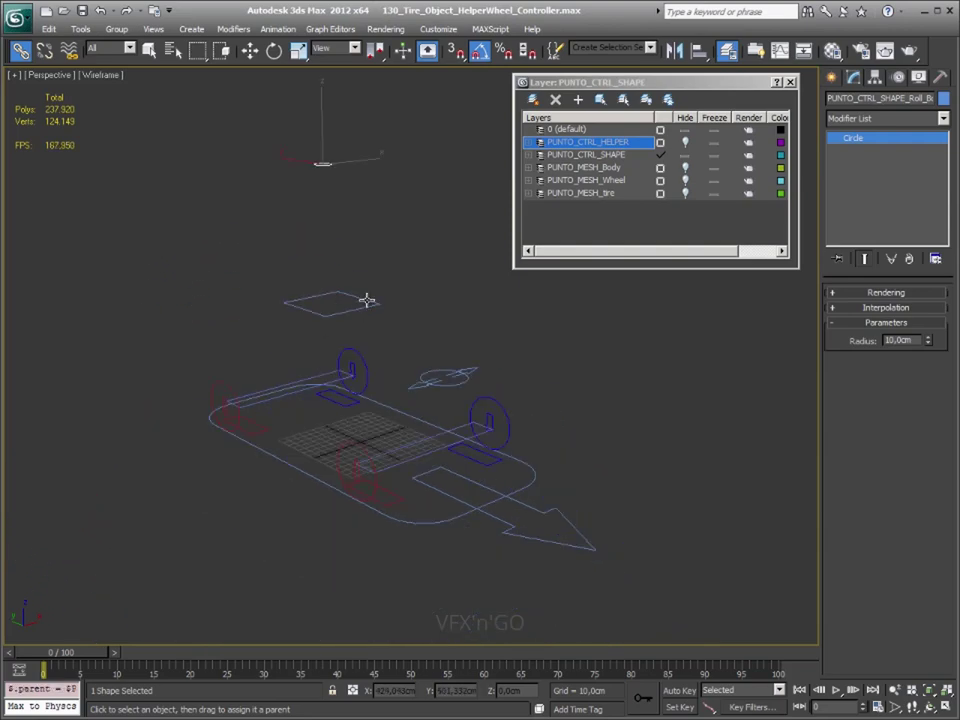
scroll(362, 318, up, 3)
mouse_move(294, 294)
middle_down()
mouse_move(415, 420)
mouse_move(371, 401)
mouse_move(360, 476)
mouse_move(332, 470)
middle_up()
click(376, 402)
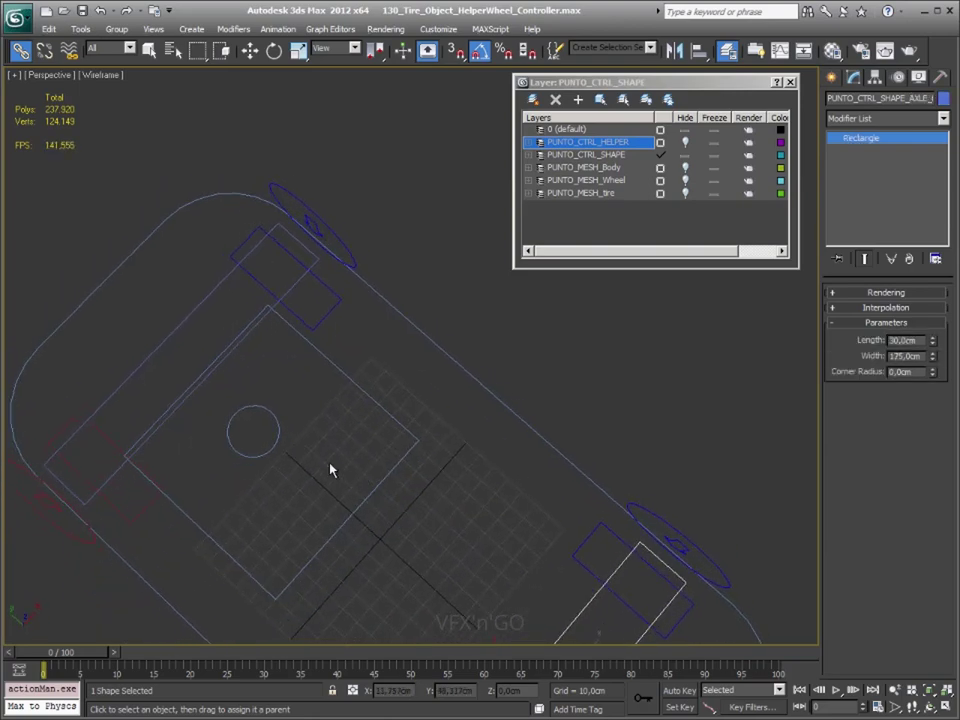
In Top view, align the roll circle to the centre of the square helper
click(244, 452)
mouse_move(244, 452)
alt+middle_down()
mouse_move(347, 431)
mouse_move(366, 407)
alt+middle_up()
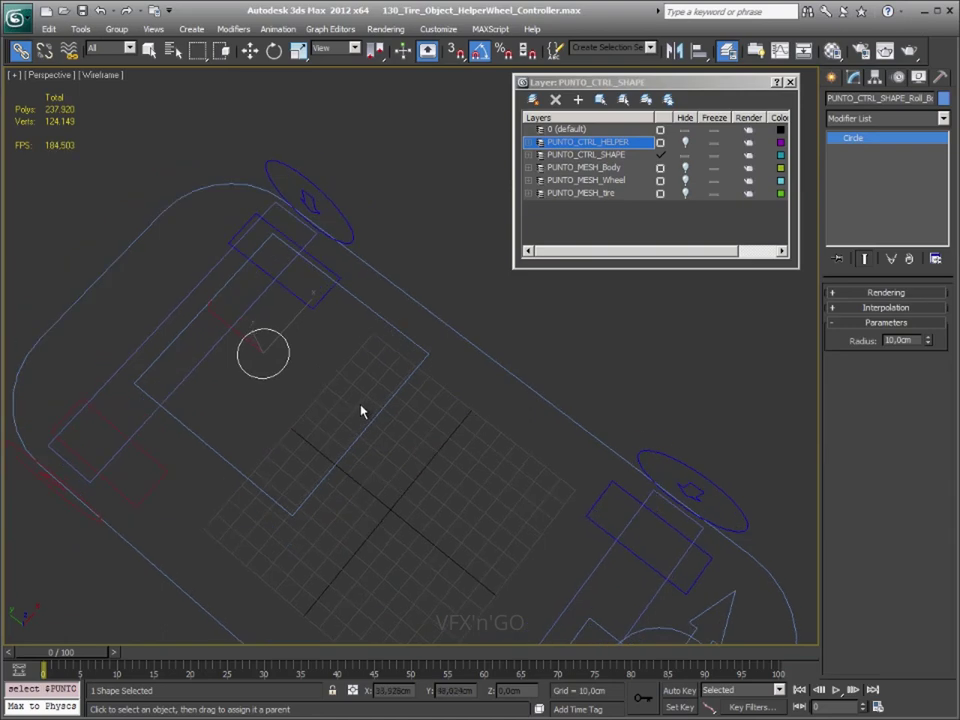
key(t)
key(z)
scroll(405, 431, down, 5)
scroll(405, 431, down, 3)
scroll(420, 432, up, 3)
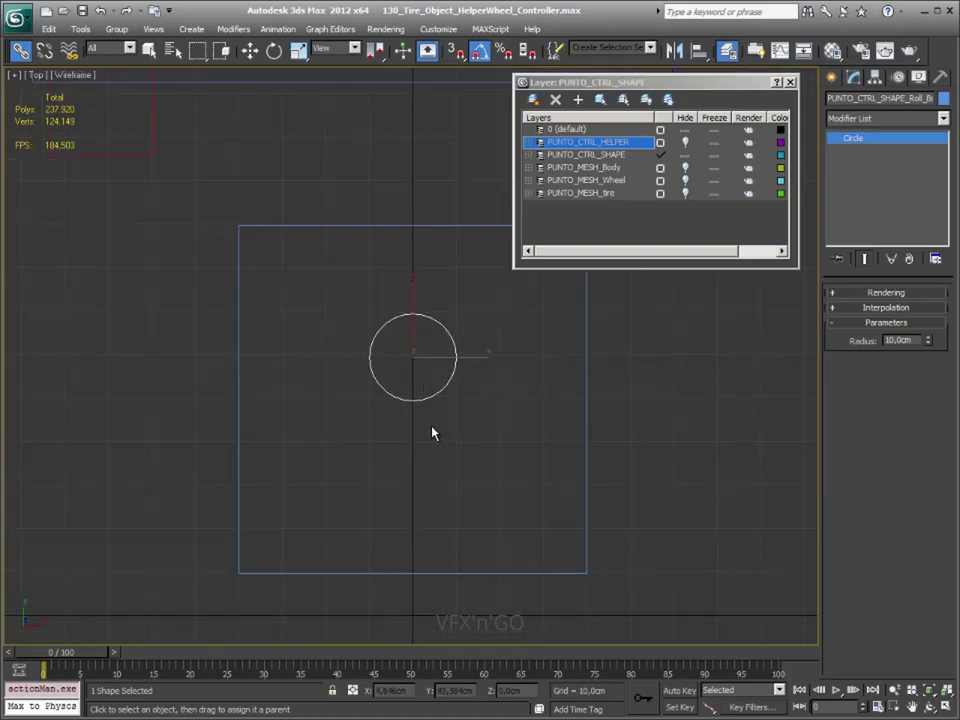
scroll(433, 433, down, 2)
click(700, 50)
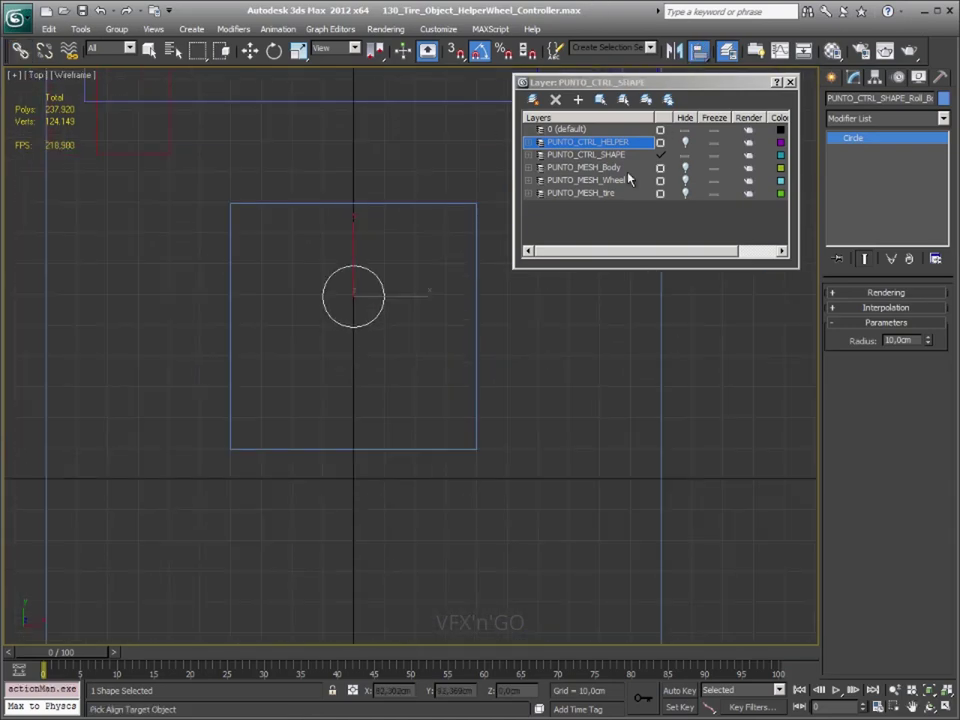
click(475, 291)
click(707, 559)
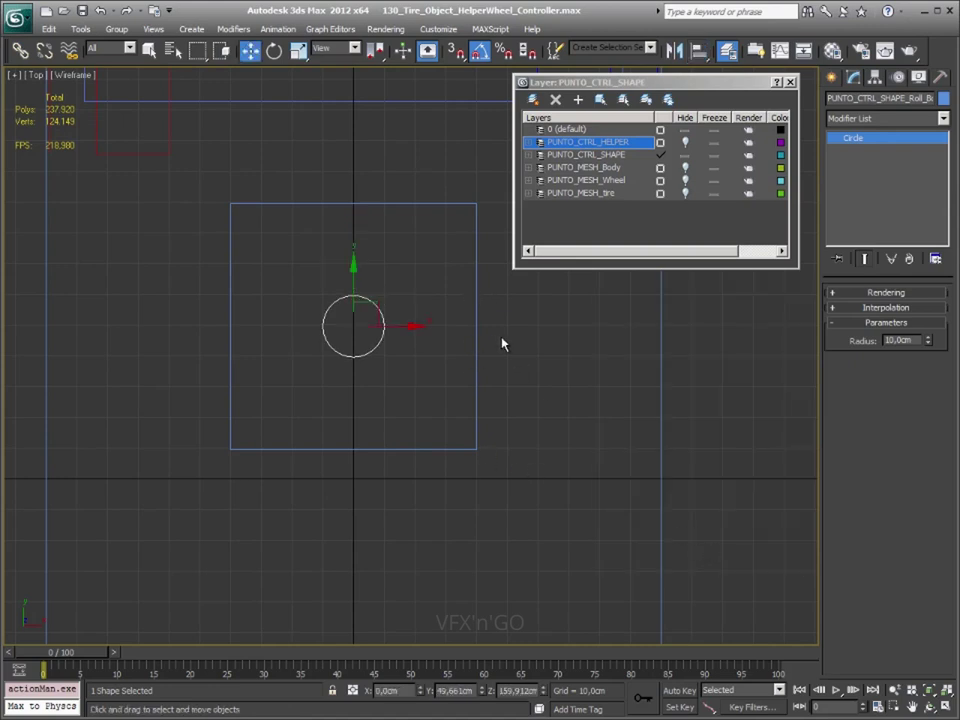
scroll(480, 335, up, 1)
scroll(415, 335, up, 2)
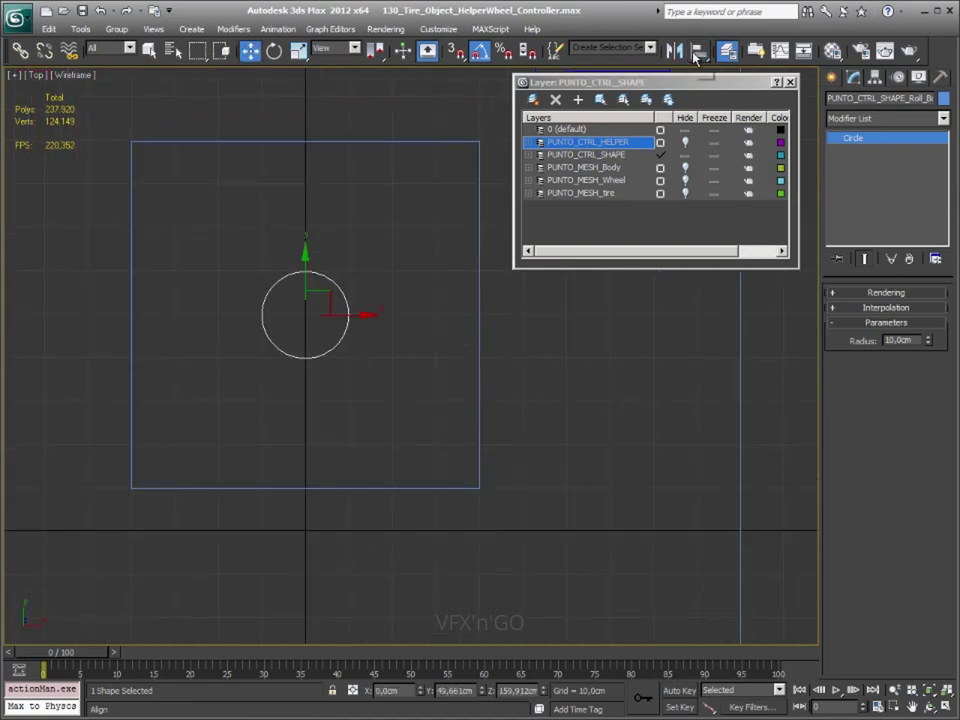
Link the roll circle to the square helper, then re-centre it on the square with Align
click(20, 50)
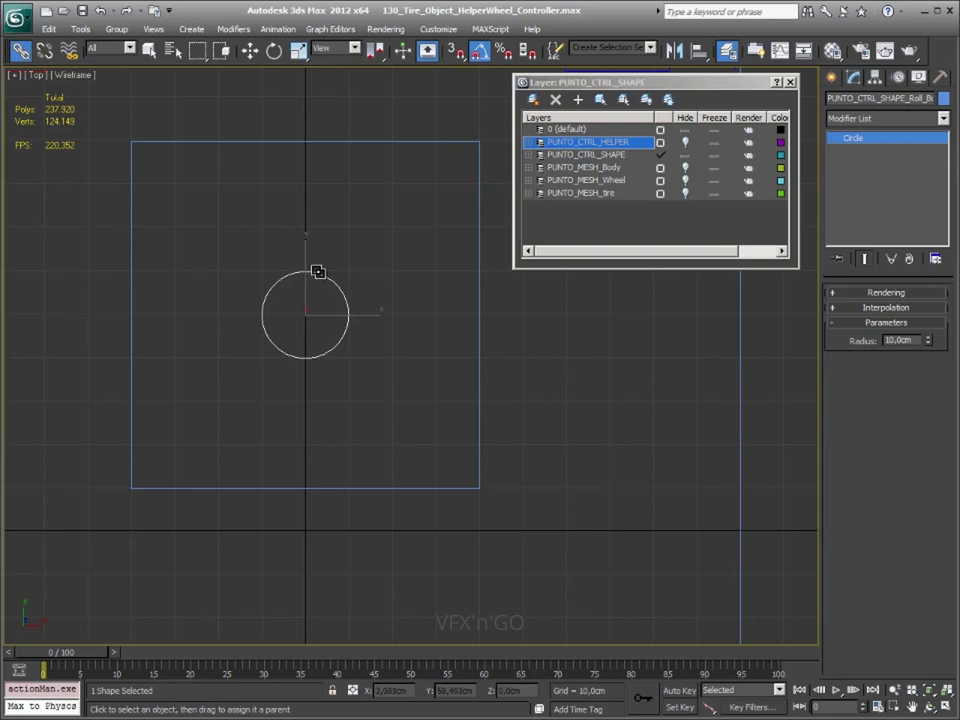
drag(313, 272, 480, 388)
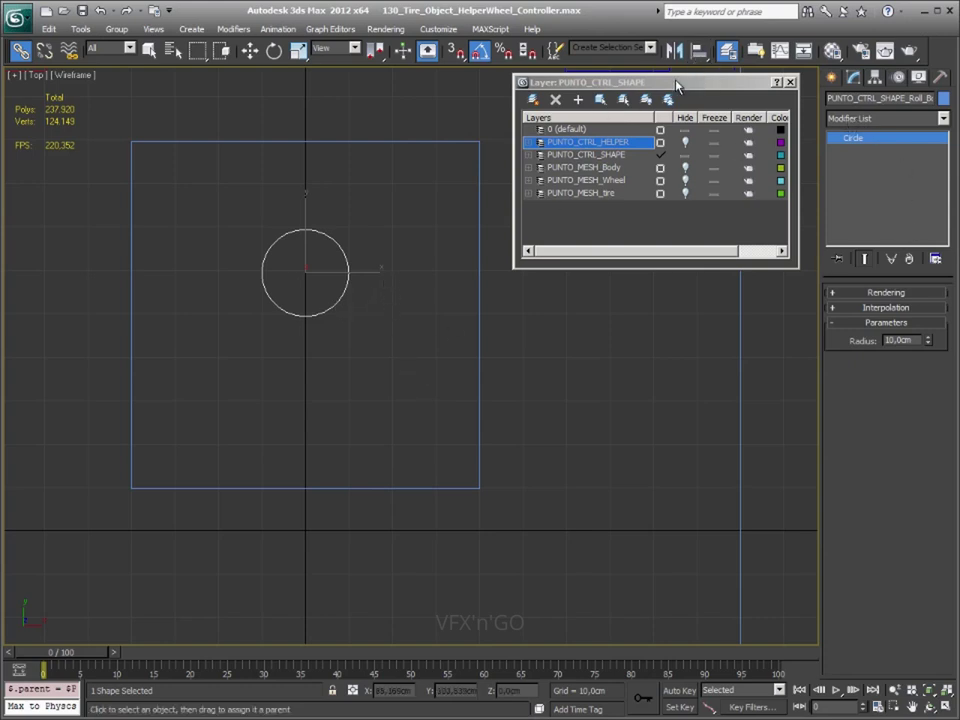
key(alt+a)
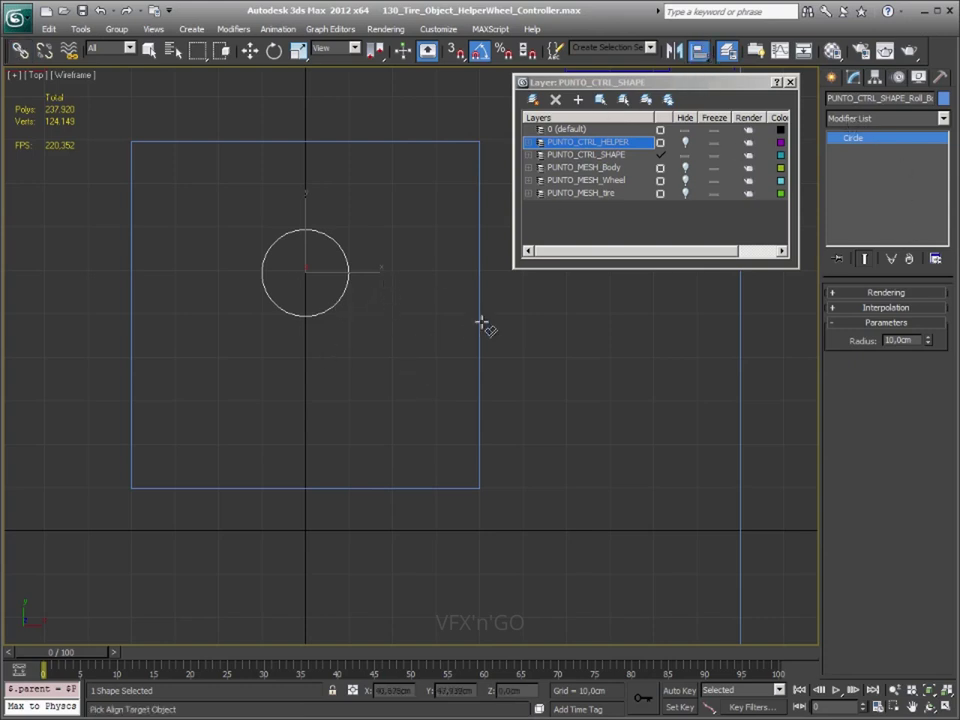
click(480, 322)
click(707, 559)
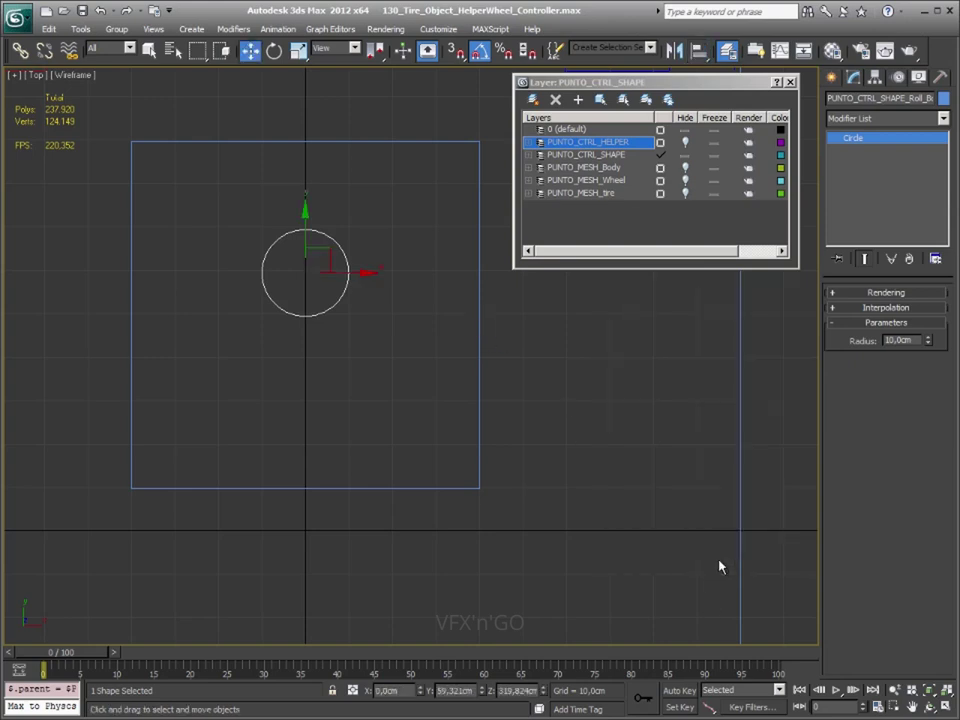
Select the roll circle and the square helper together
key(Page_Up)
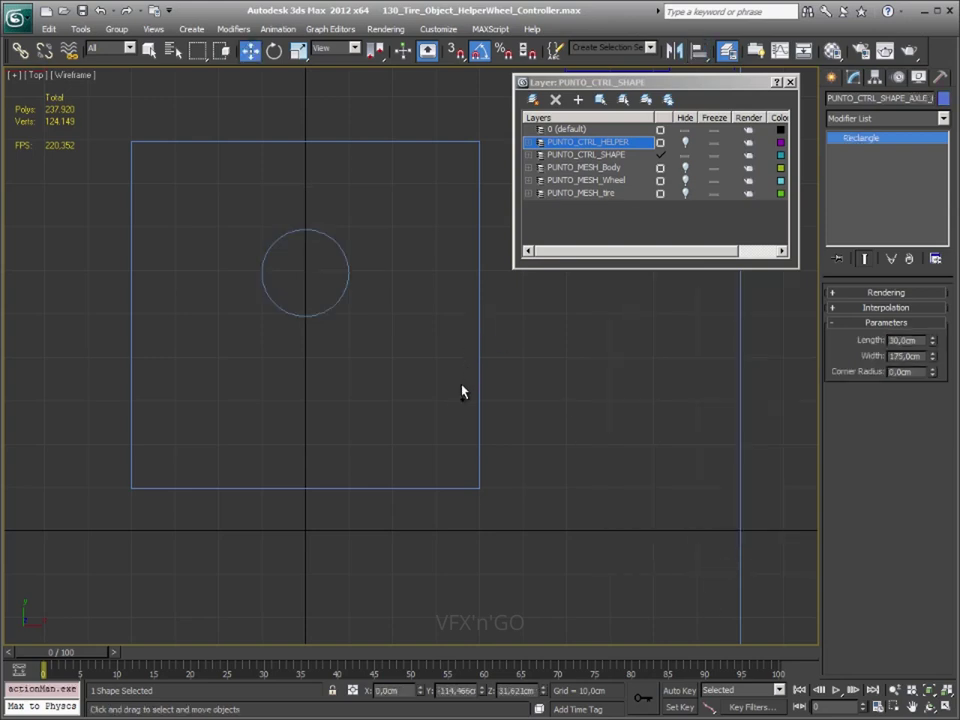
click(290, 303)
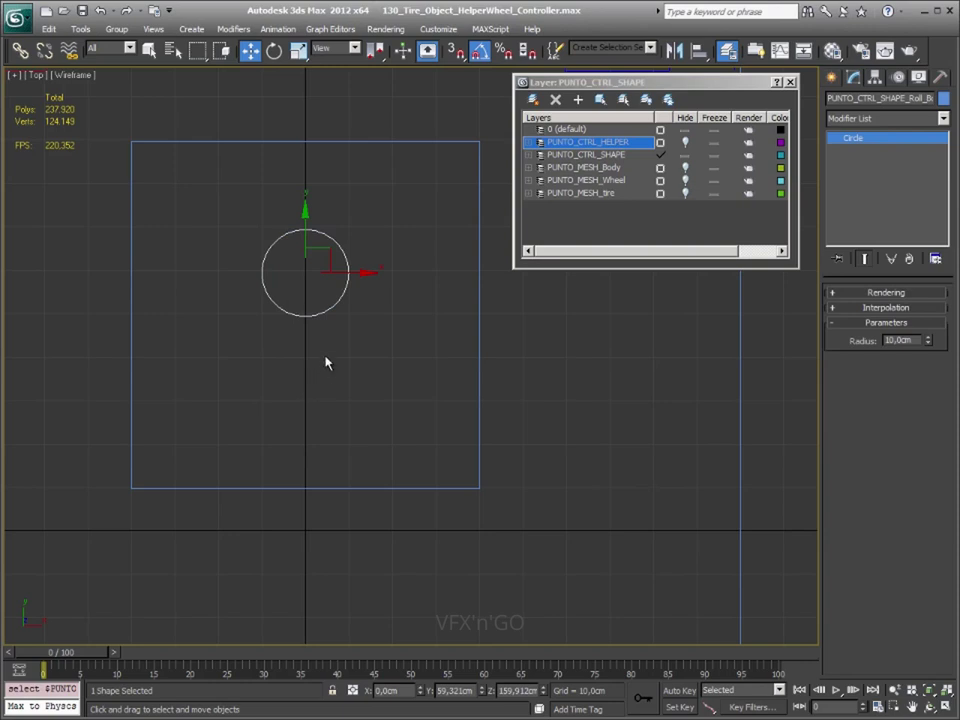
drag(519, 212, 263, 367)
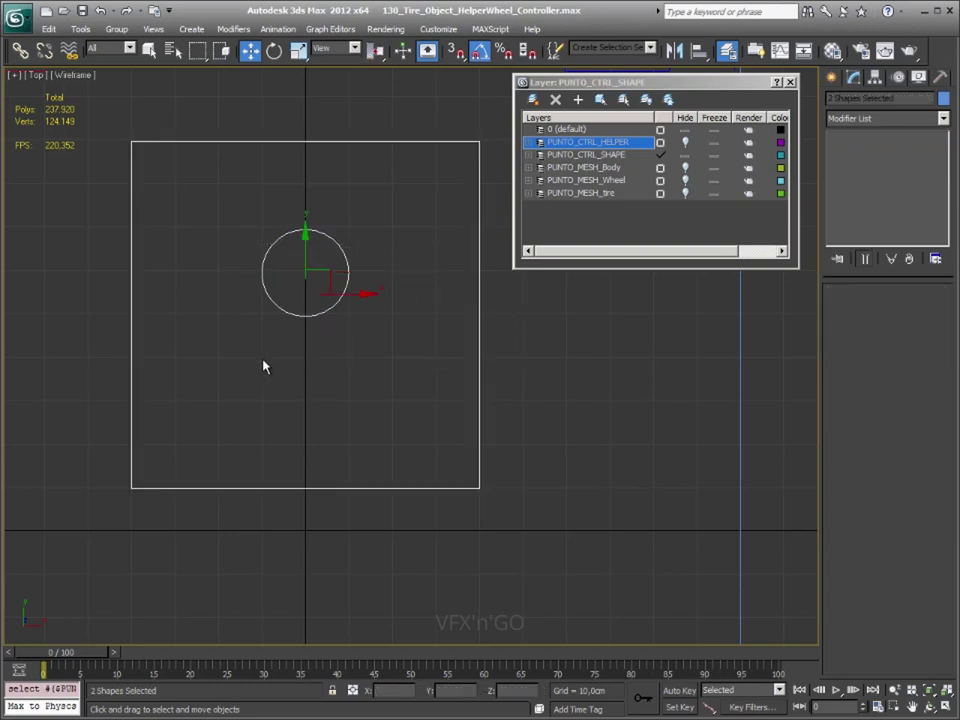
right_click(257, 350)
click(240, 337)
click(349, 363)
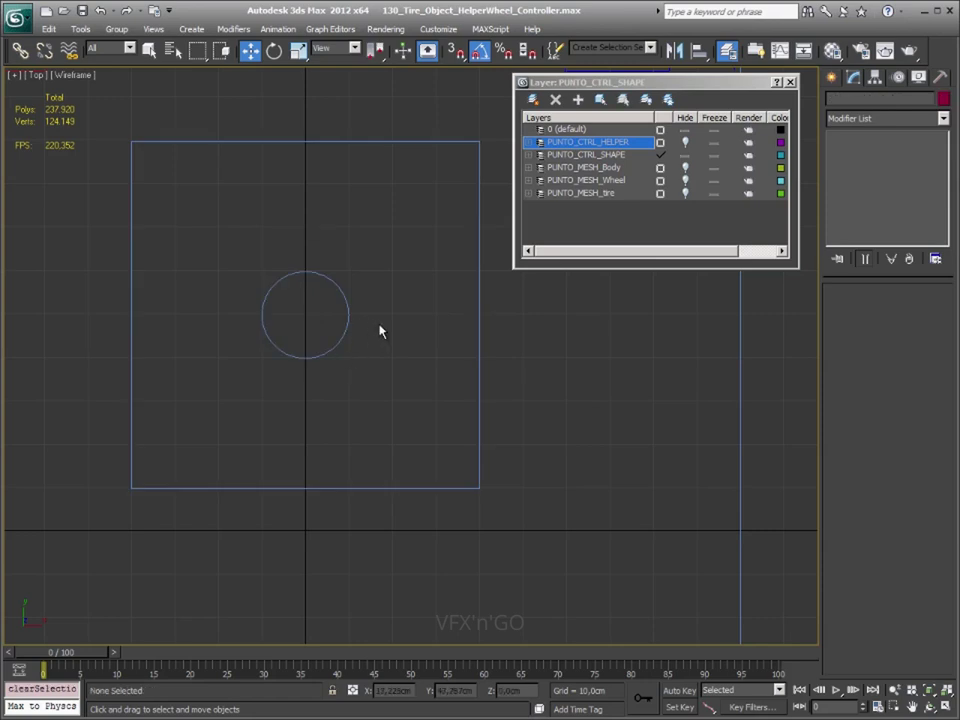
click(293, 333)
drag(398, 236, 100, 107)
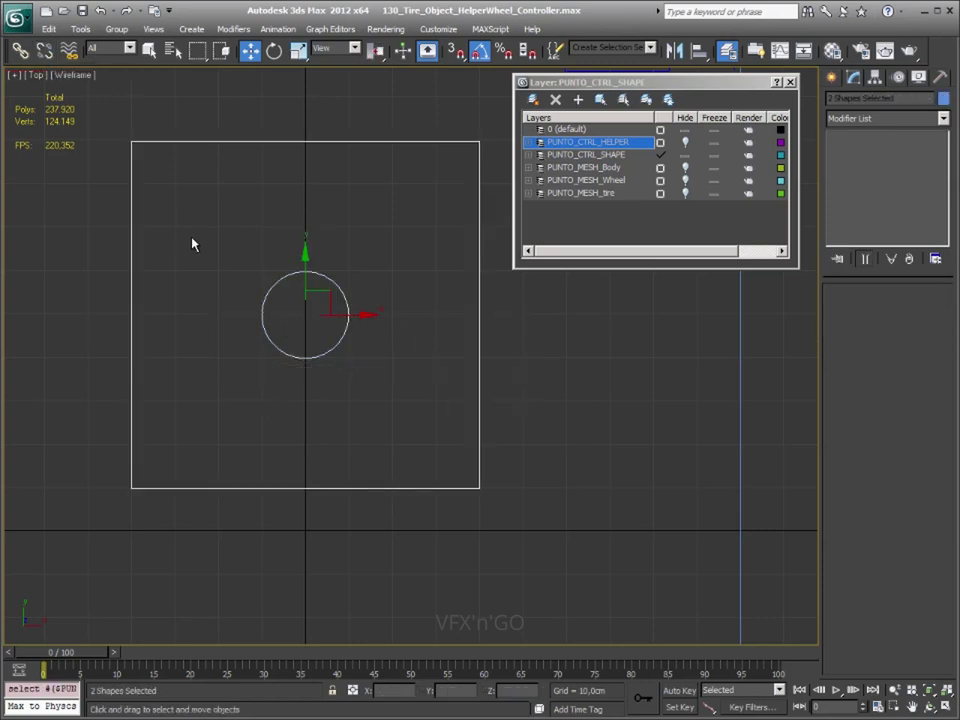
drag(375, 236, 318, 298)
Assign Bezier Float controllers to the circle's X, Y and Z Position tracks under Zero Pos XYZ
click(898, 77)
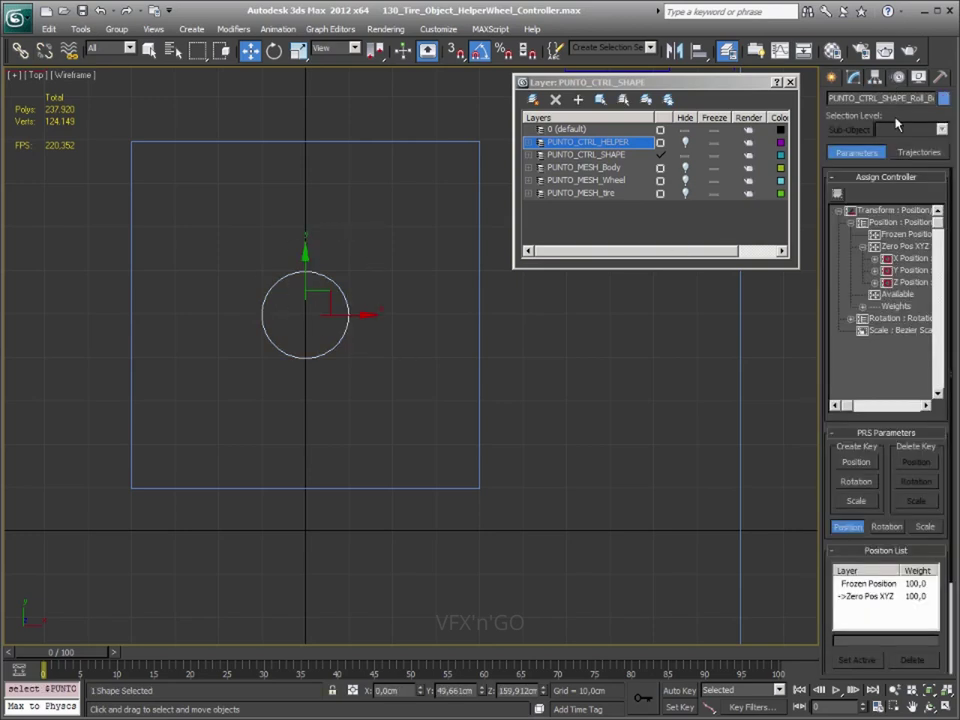
click(837, 193)
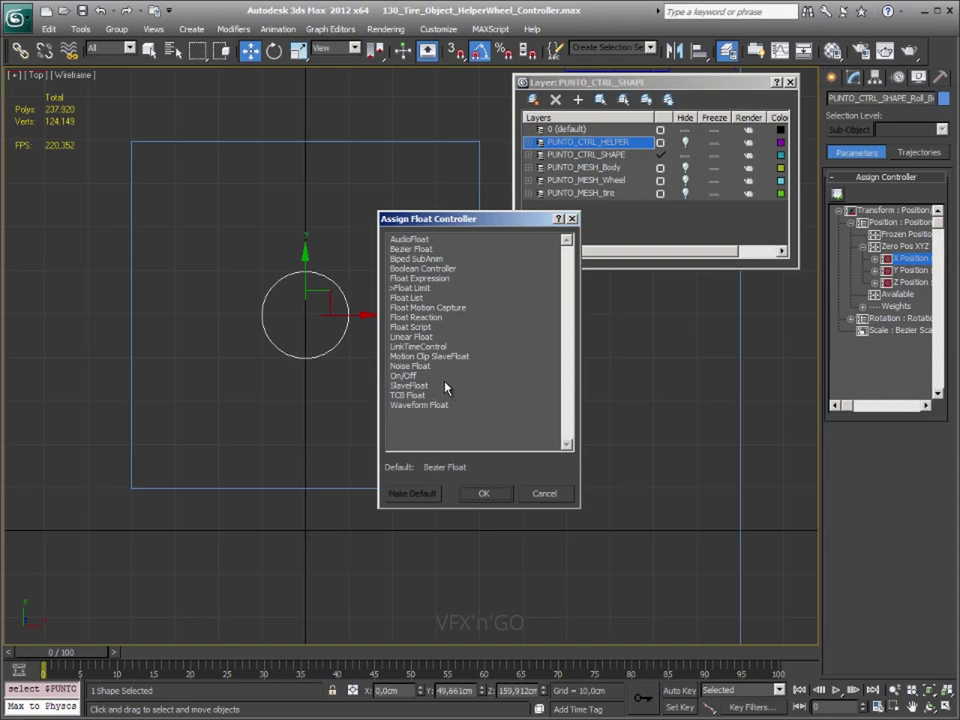
double_click(420, 249)
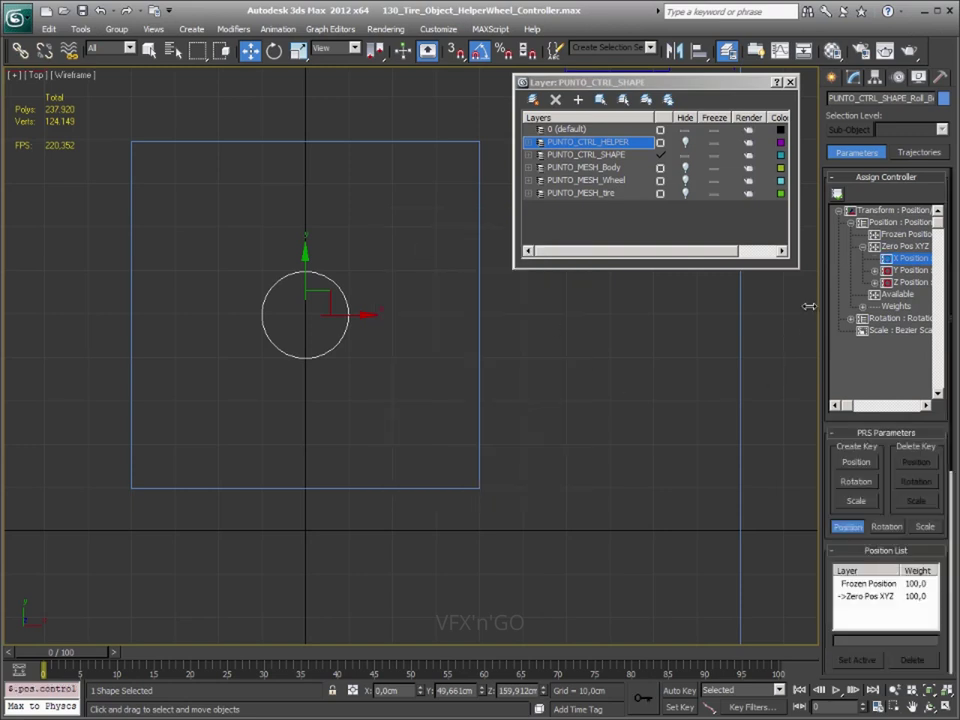
click(909, 270)
click(837, 194)
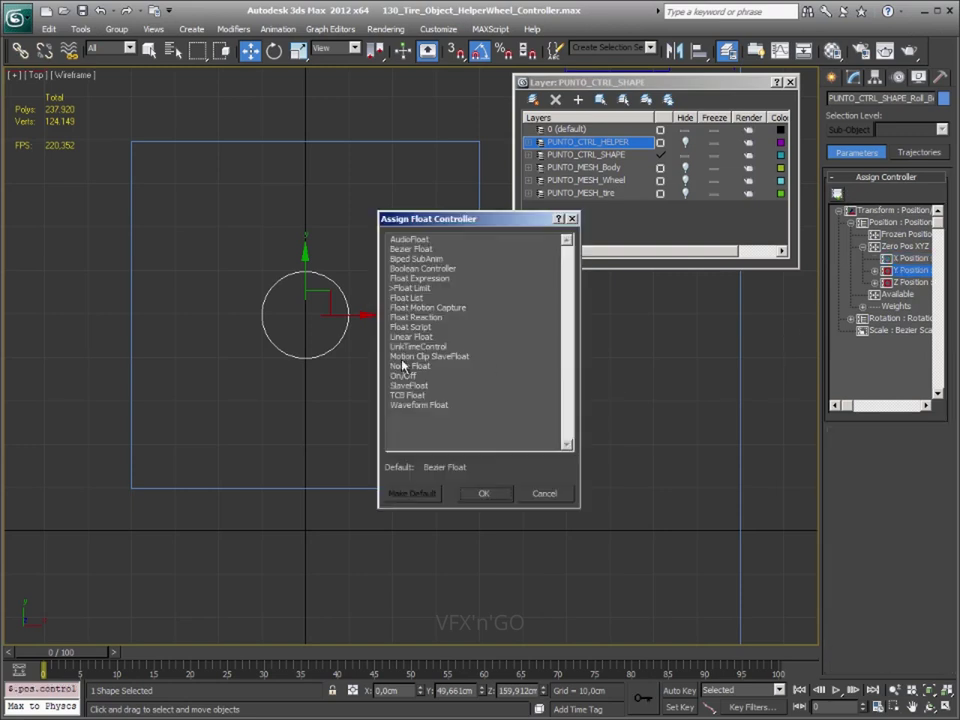
double_click(408, 250)
click(894, 283)
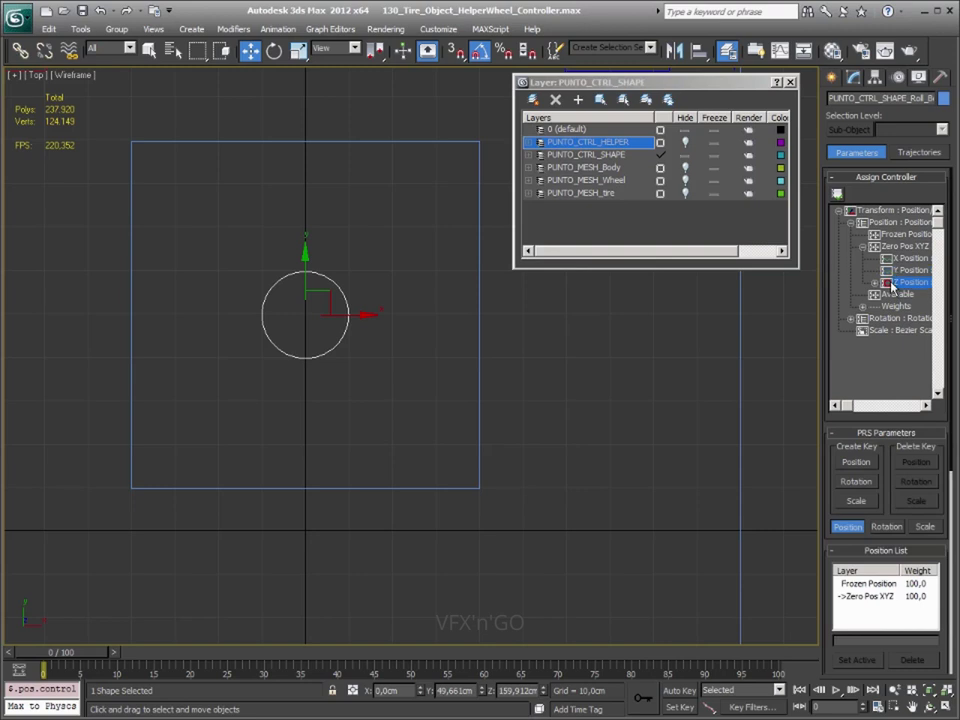
click(837, 195)
double_click(412, 249)
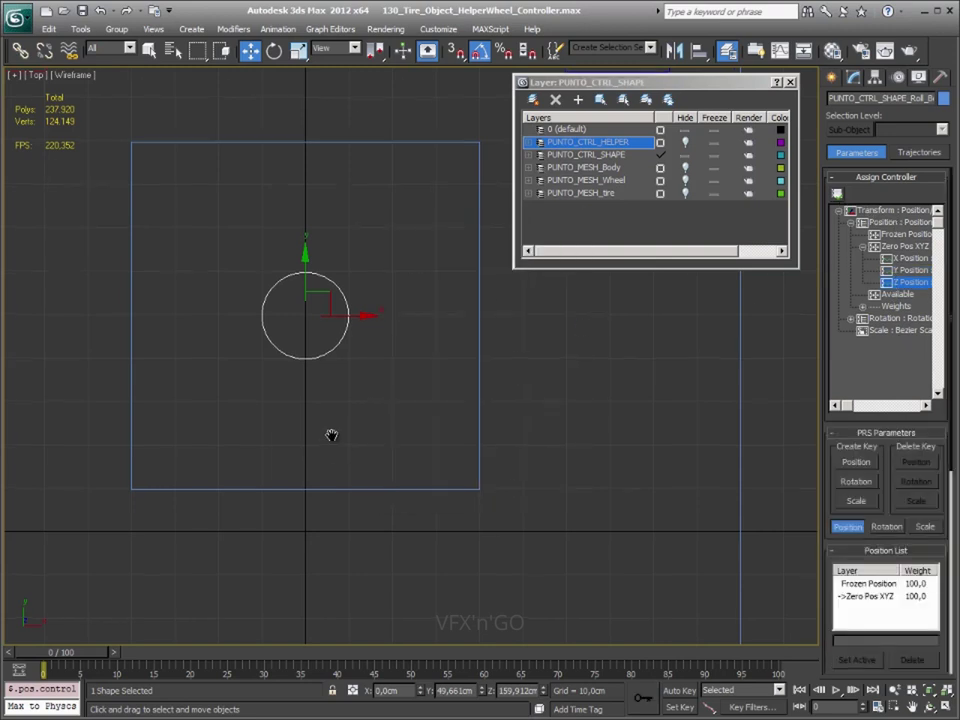
middle_drag(332, 437, 351, 442)
click(570, 429)
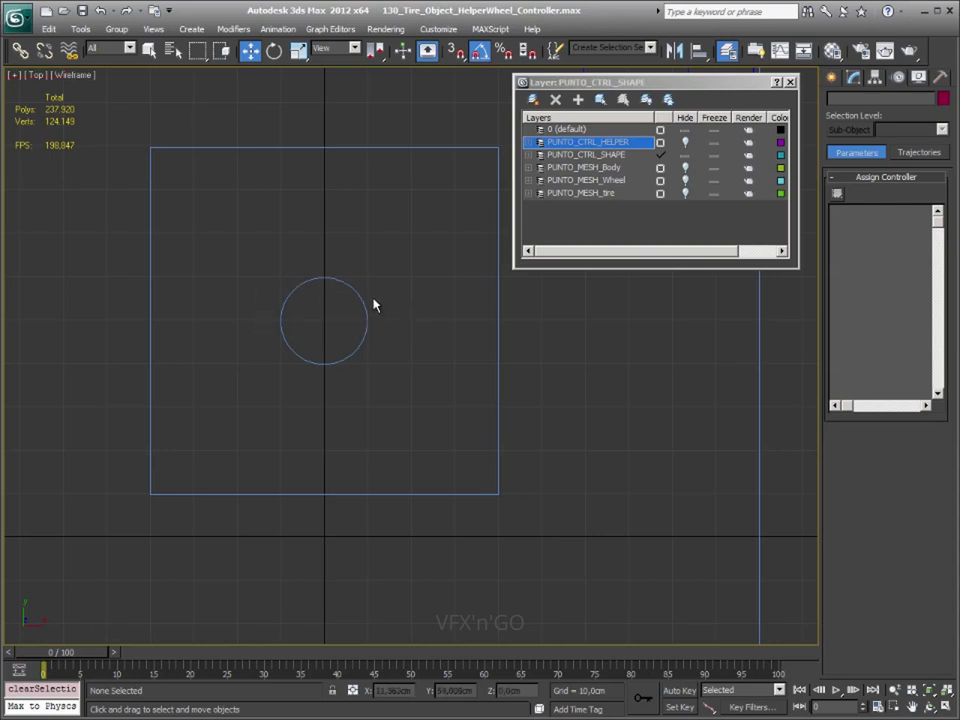
Make the surrounding square the parent of the roll circle, then zoom out over the whole car rig
drag(381, 285, 279, 306)
click(20, 50)
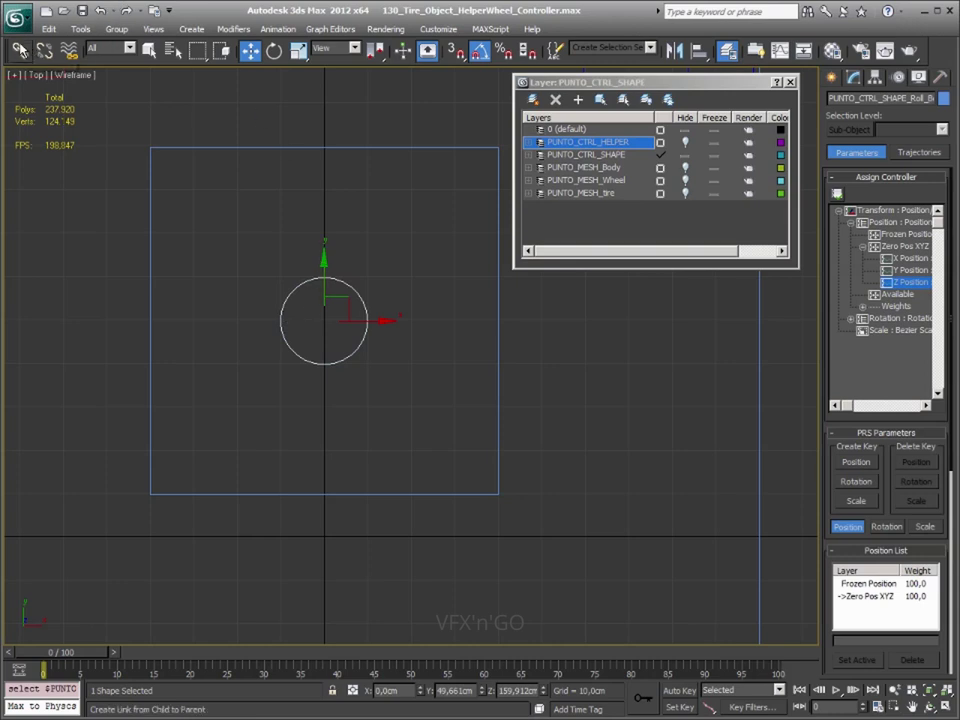
drag(561, 322, 298, 343)
middle_drag(580, 468, 419, 472)
mouse_move(163, 323)
mouse_down()
mouse_move(602, 363)
mouse_move(497, 354)
mouse_up()
middle_drag(332, 456, 559, 456)
click(390, 346)
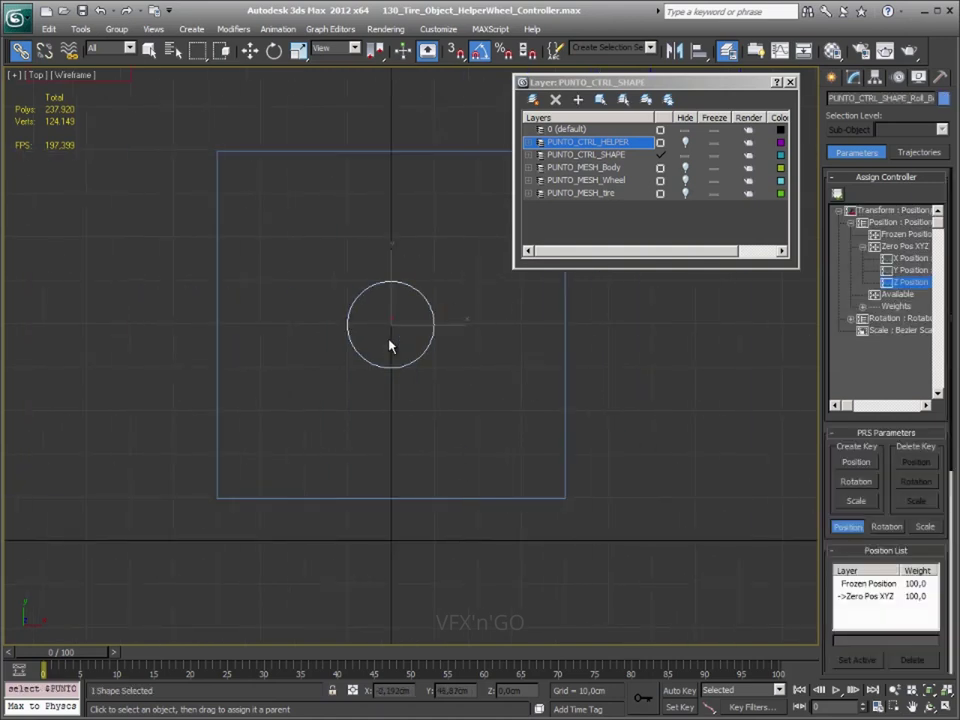
middle_drag(454, 328, 326, 315)
drag(326, 315, 458, 342)
mouse_move(405, 465)
middle_down()
mouse_move(388, 444)
mouse_move(390, 330)
middle_up()
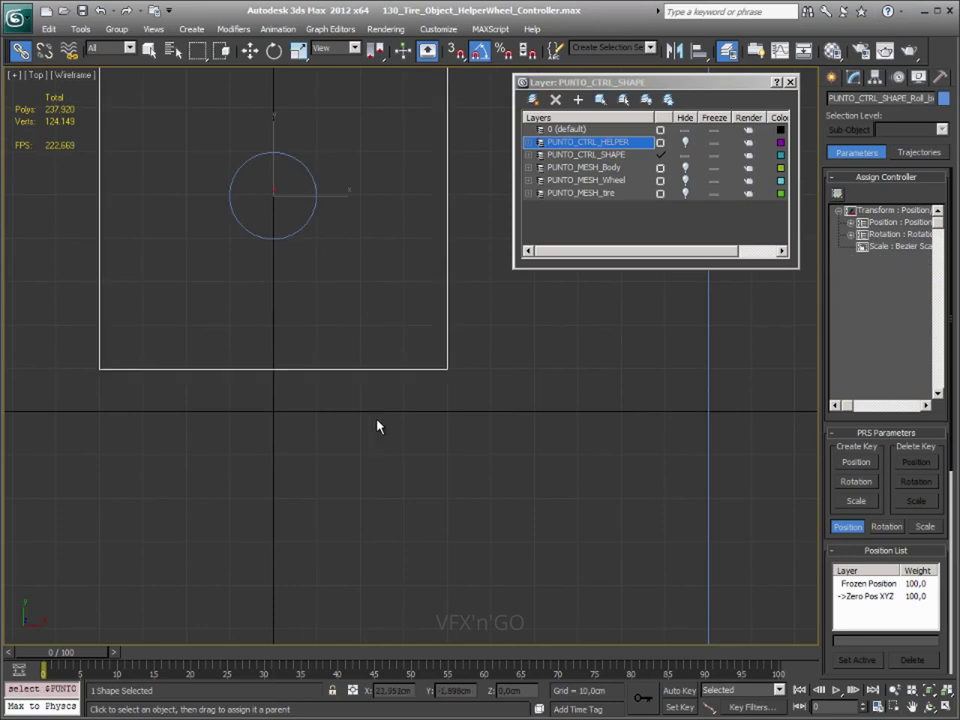
middle_drag(393, 435, 386, 345)
scroll(390, 395, down, 5)
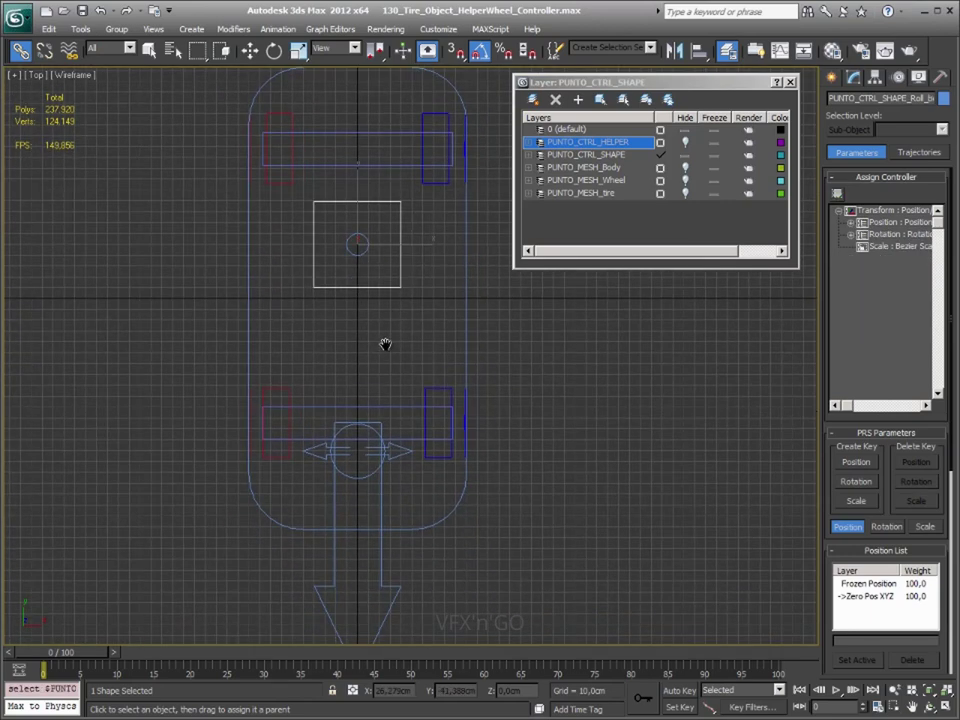
In Perspective view, link the plane helper and the left rectangle to the wheel control circle
key(p)
mouse_move(330, 399)
alt+middle_down()
mouse_move(360, 381)
mouse_move(414, 302)
mouse_move(316, 347)
mouse_move(270, 135)
alt+middle_up()
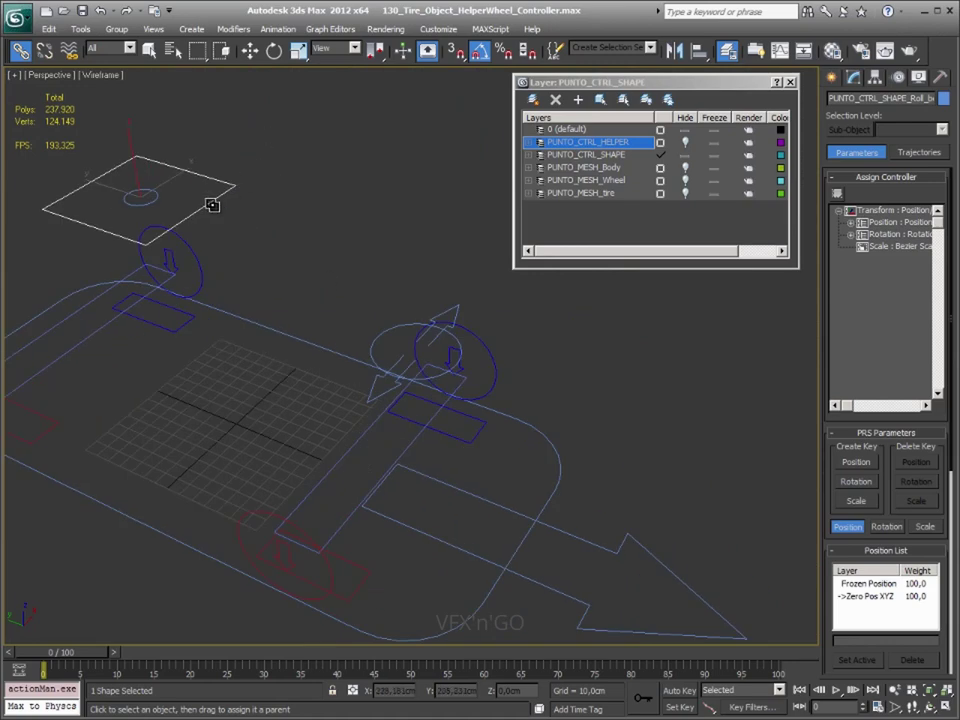
mouse_move(210, 204)
middle_down()
mouse_move(326, 201)
mouse_move(330, 245)
middle_up()
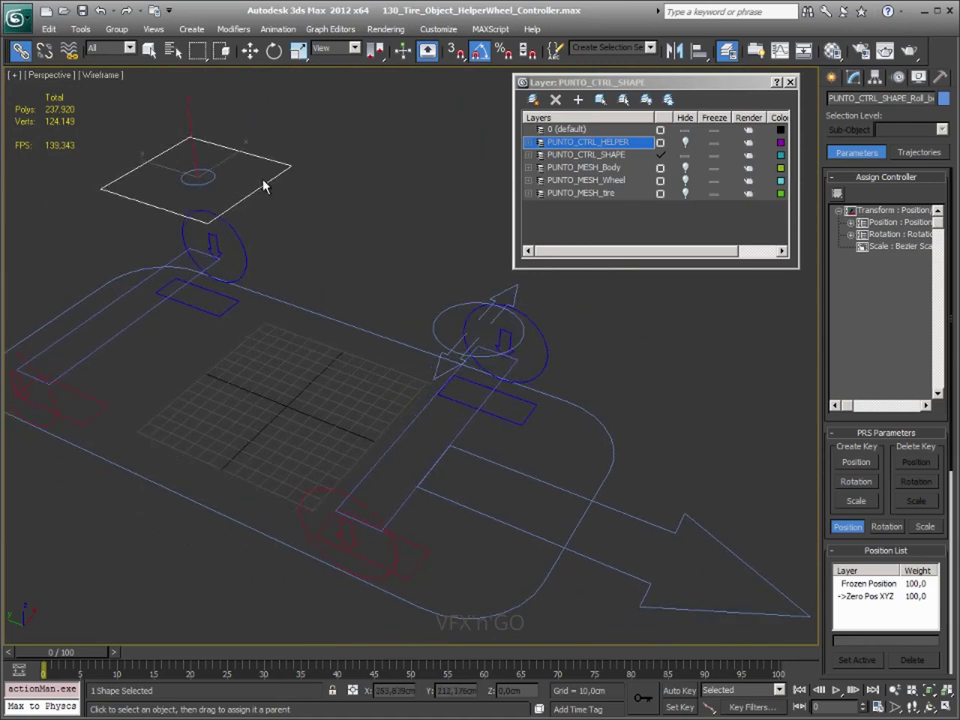
drag(268, 178, 457, 303)
click(315, 321)
alt+middle_drag(315, 321, 176, 351)
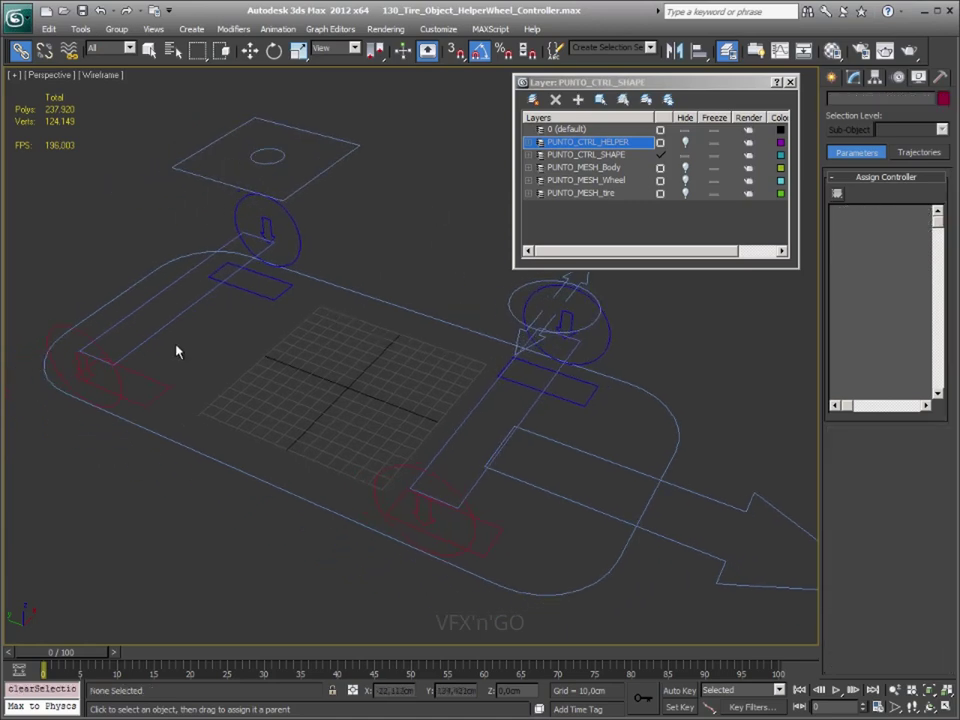
drag(182, 292, 514, 291)
mouse_move(388, 495)
alt+middle_down()
mouse_move(328, 388)
mouse_move(333, 287)
alt+middle_up()
click(333, 287)
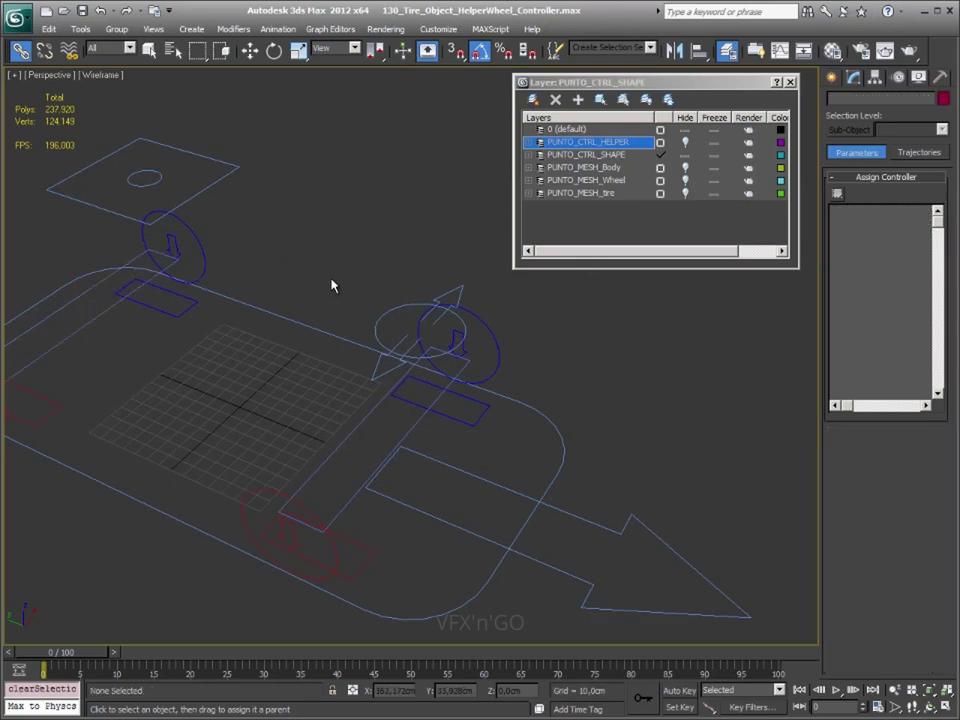
Test the links by rotating the wheel helper -40° and back, then moving the top helper and cancelling
click(378, 315)
alt+middle_drag(293, 420, 315, 411)
key(e)
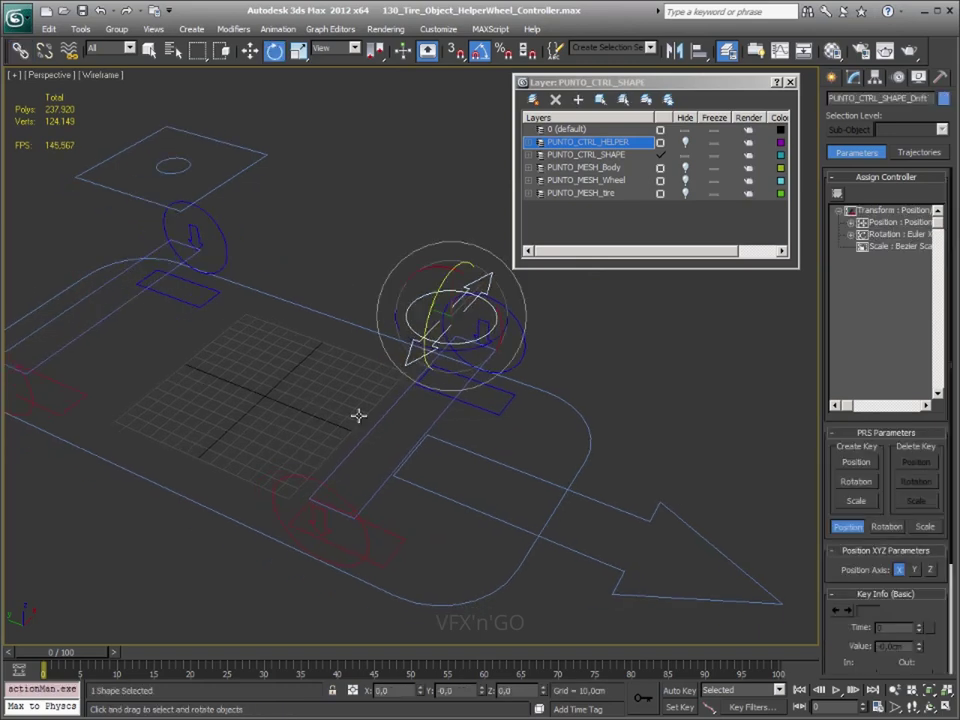
drag(442, 348, 414, 362)
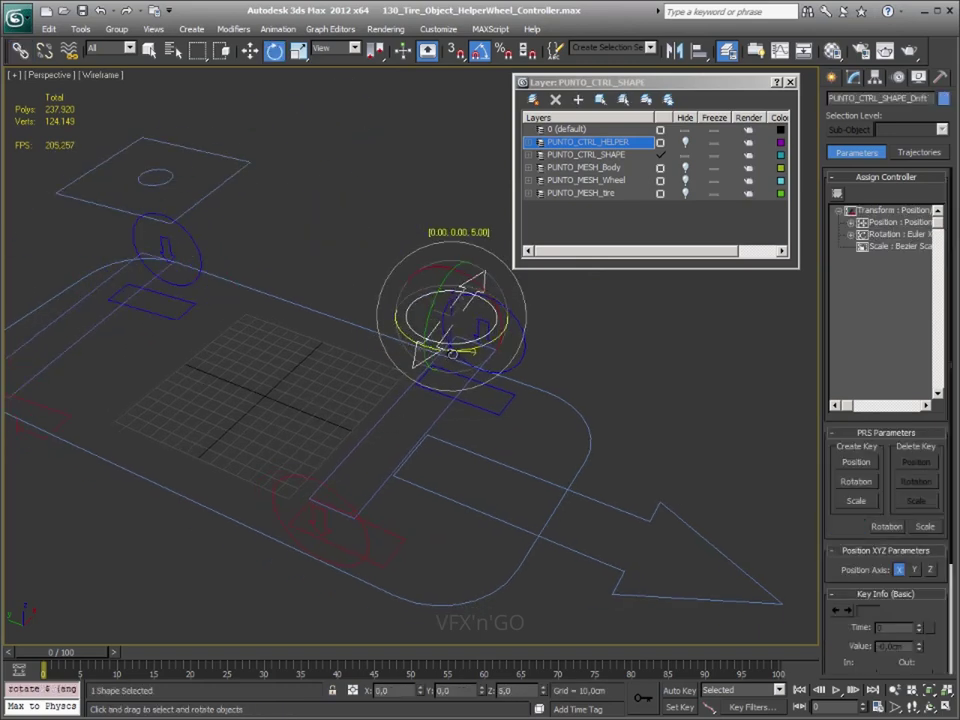
drag(414, 362, 345, 268)
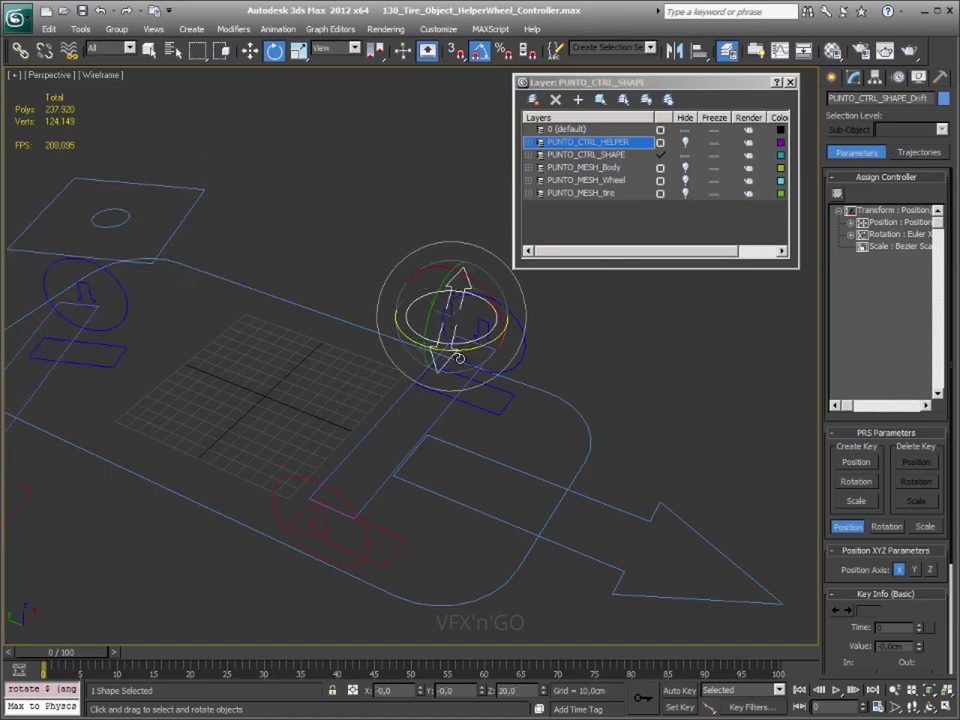
click(184, 171)
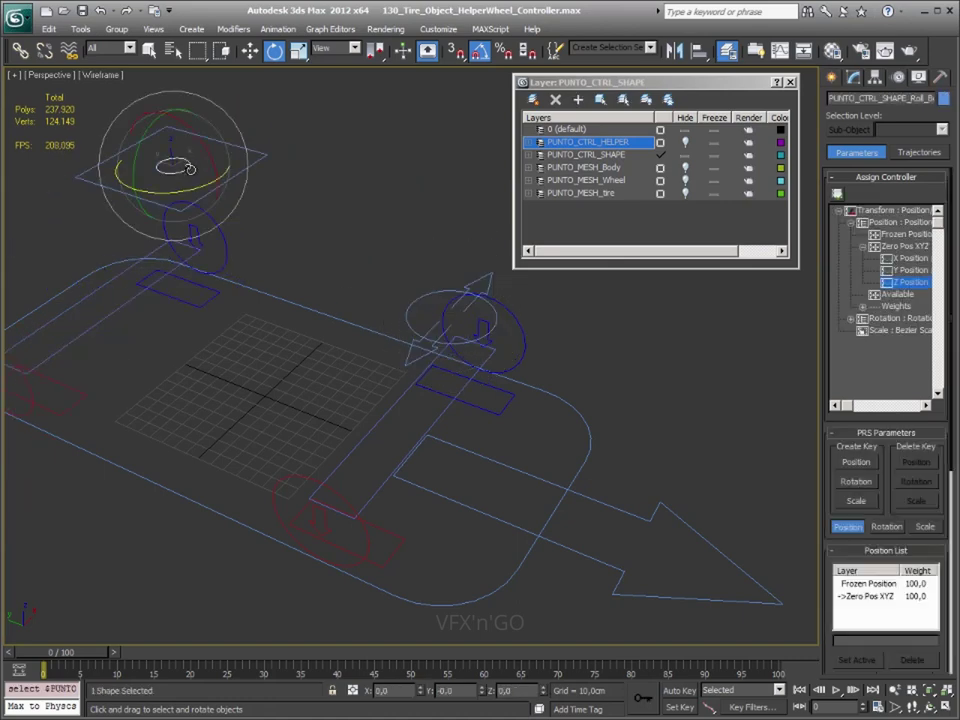
key(w)
drag(199, 147, 148, 156)
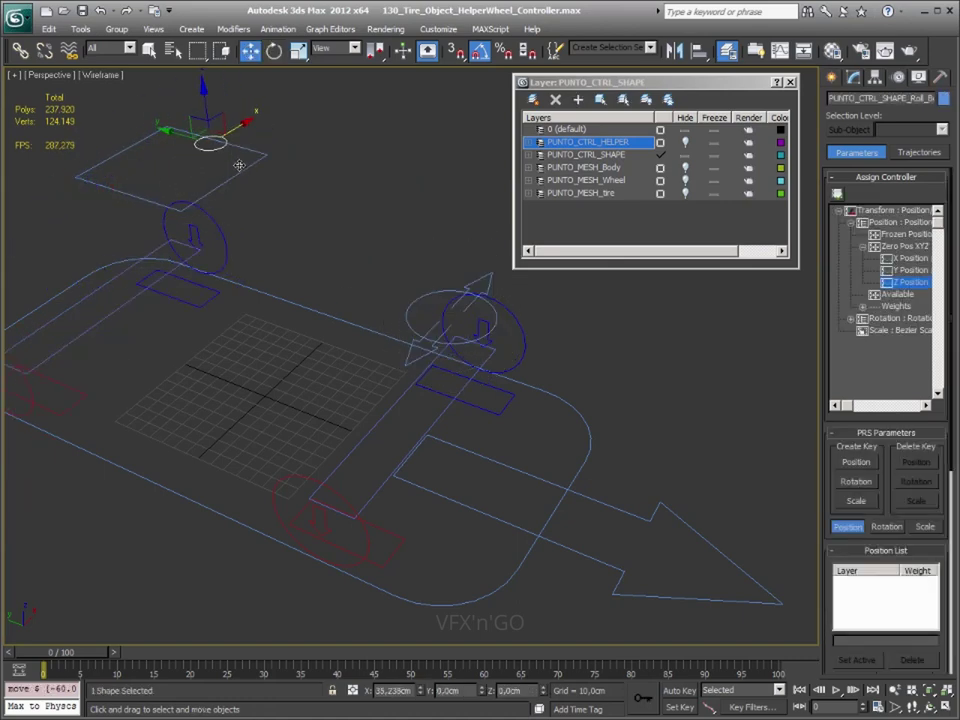
right_click(148, 156)
Zoom out, select all the rig shapes, then clear the selection
scroll(312, 250, down, 3)
scroll(316, 240, down, 3)
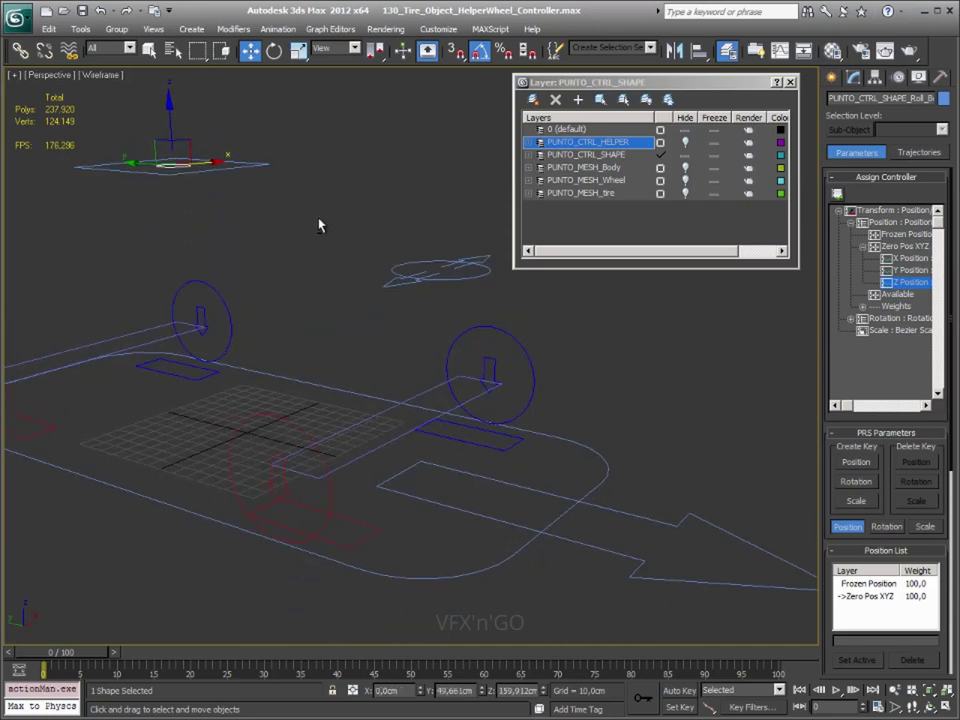
scroll(328, 270, down, 3)
scroll(336, 294, down, 3)
mouse_move(175, 173)
mouse_down()
mouse_move(633, 577)
mouse_move(632, 634)
mouse_up()
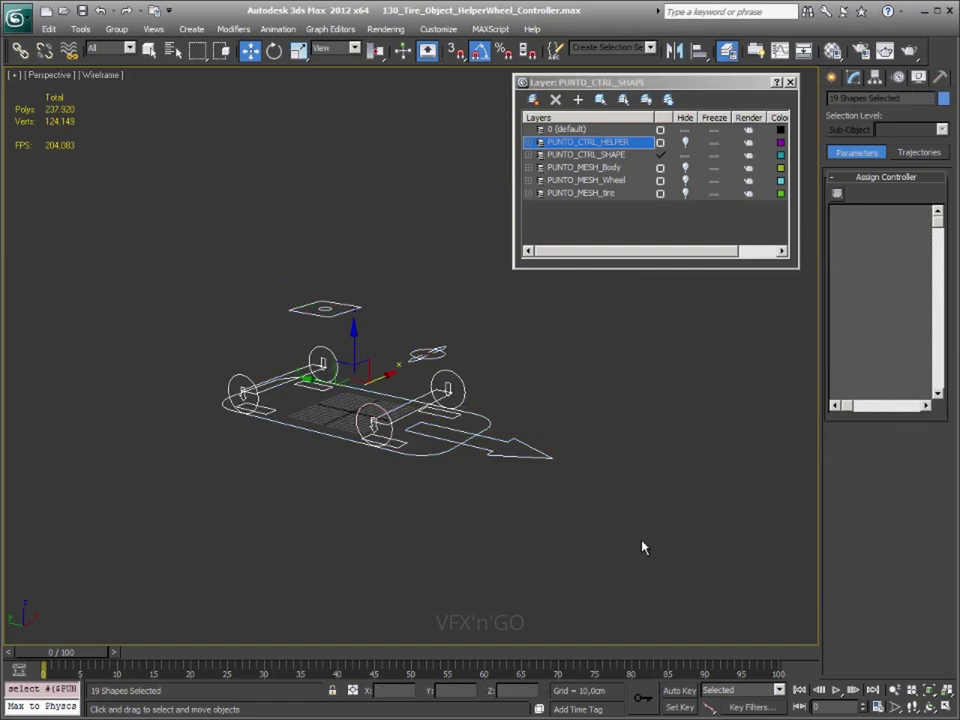
click(643, 546)
Open Schematic View, select the top control node and move the window to reveal the viewport
click(803, 50)
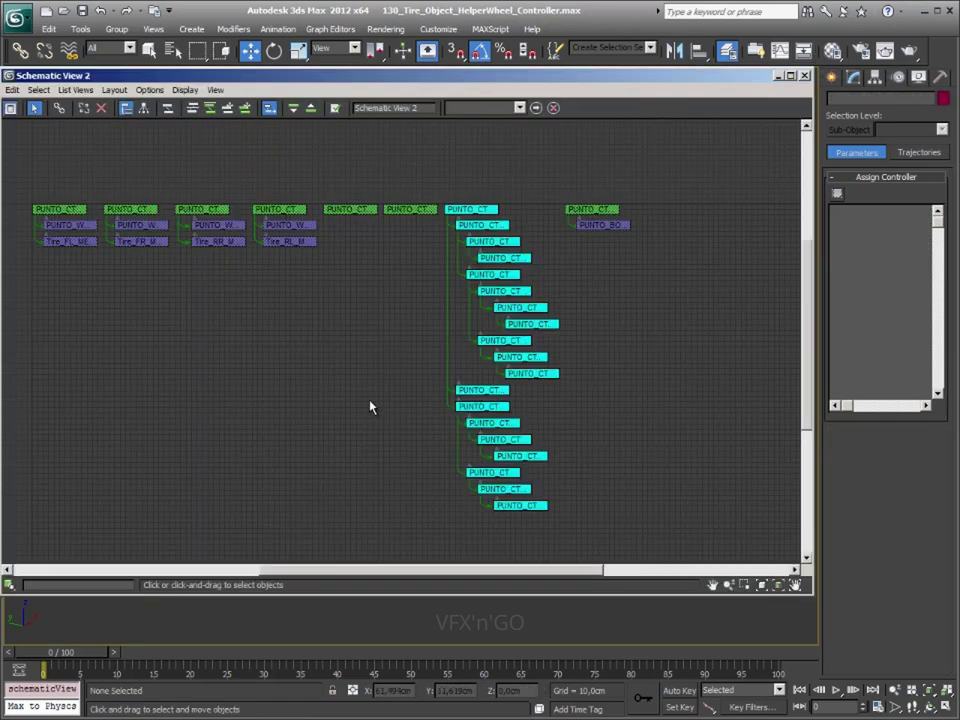
middle_drag(371, 405, 326, 394)
scroll(399, 372, up, 4)
scroll(399, 372, down, 2)
click(436, 134)
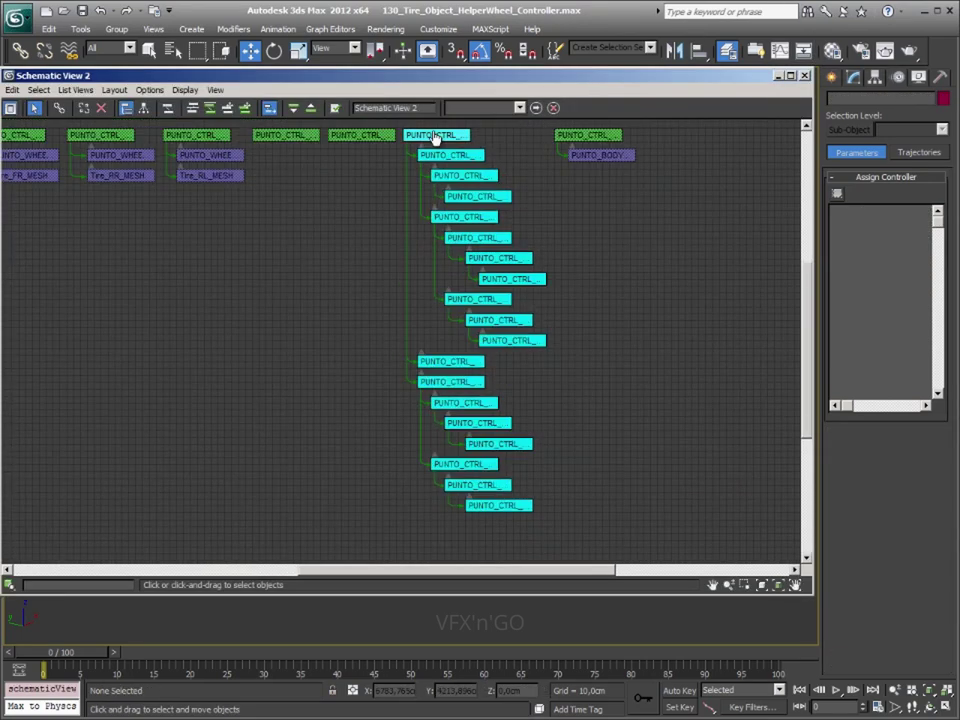
mouse_move(380, 76)
mouse_down()
mouse_move(381, 562)
mouse_move(432, 150)
mouse_up()
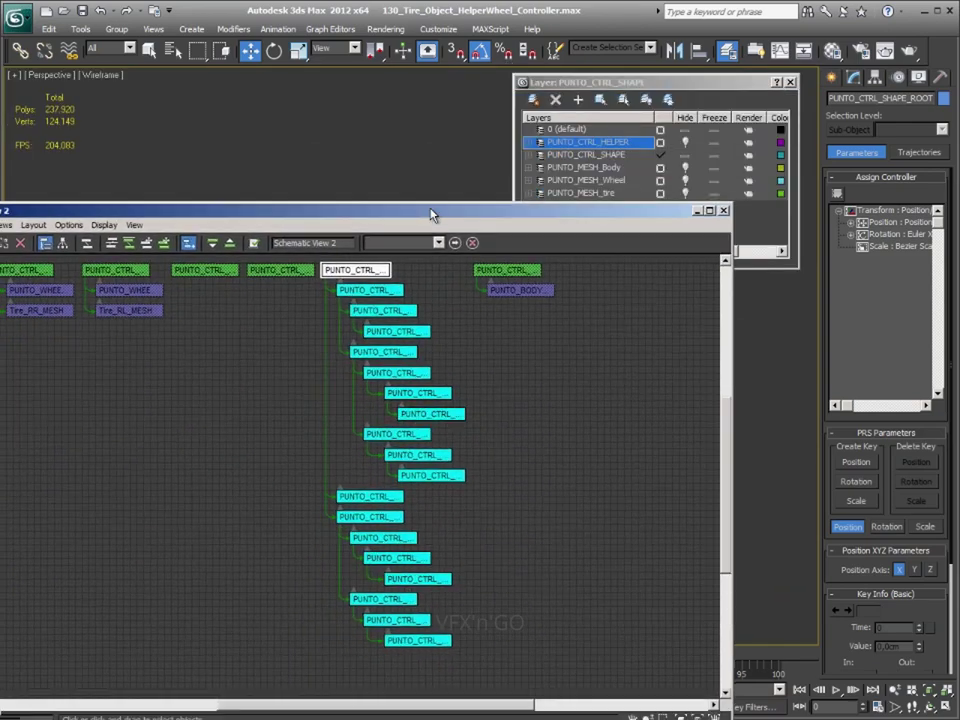
Inspect the PUNTO_CTRL nodes down the hierarchy, including the tyre, wheel and lower branch nodes
click(458, 268)
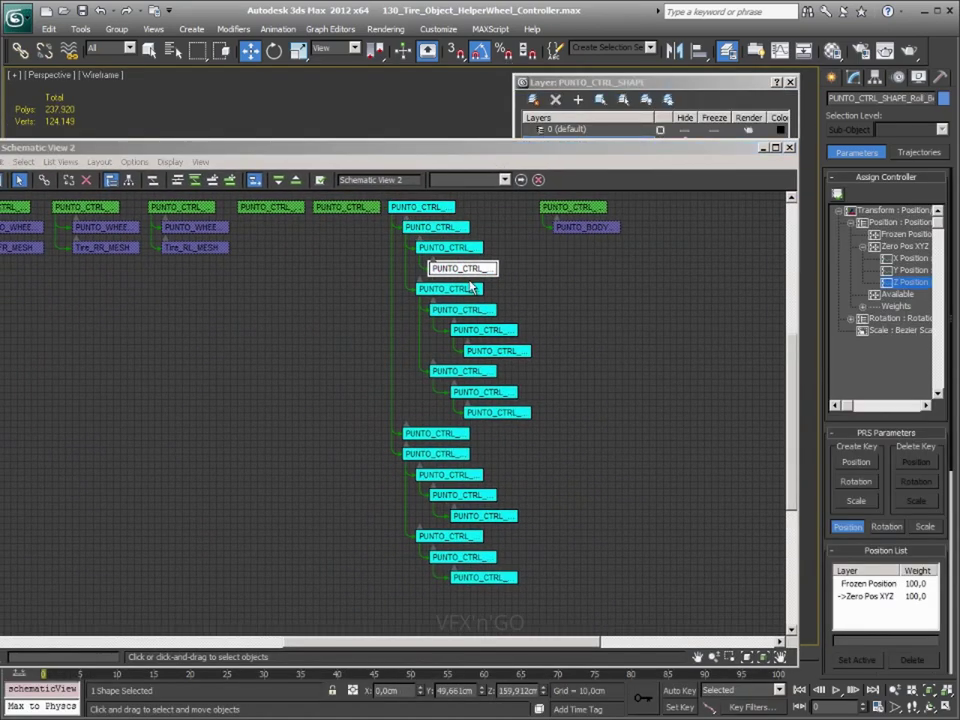
click(447, 288)
click(465, 310)
click(487, 332)
click(490, 371)
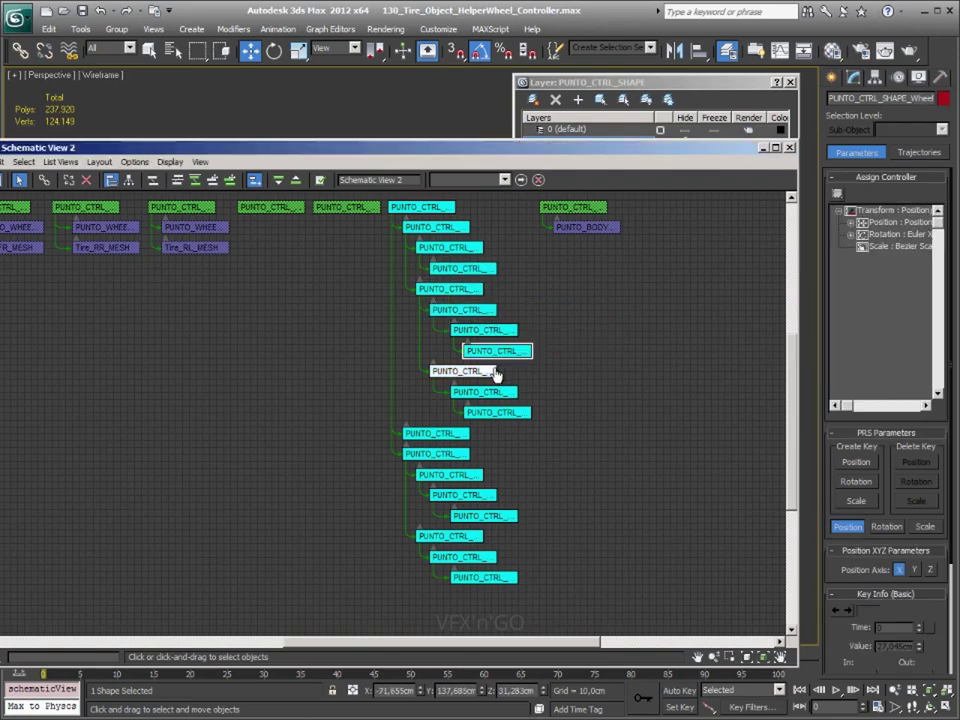
click(495, 392)
click(497, 412)
click(462, 434)
click(462, 454)
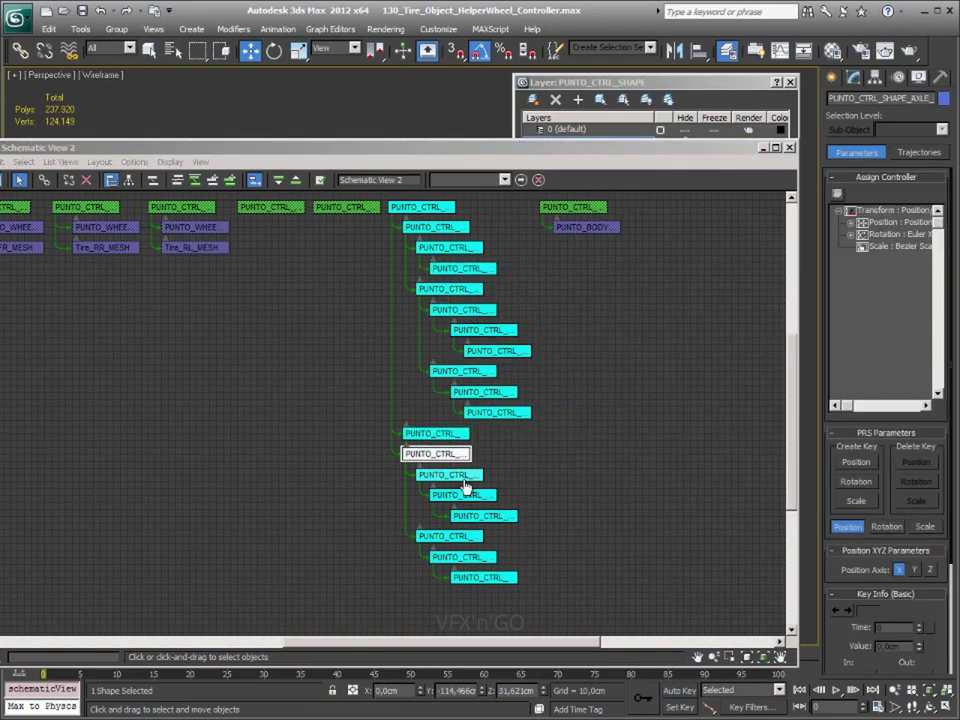
click(466, 475)
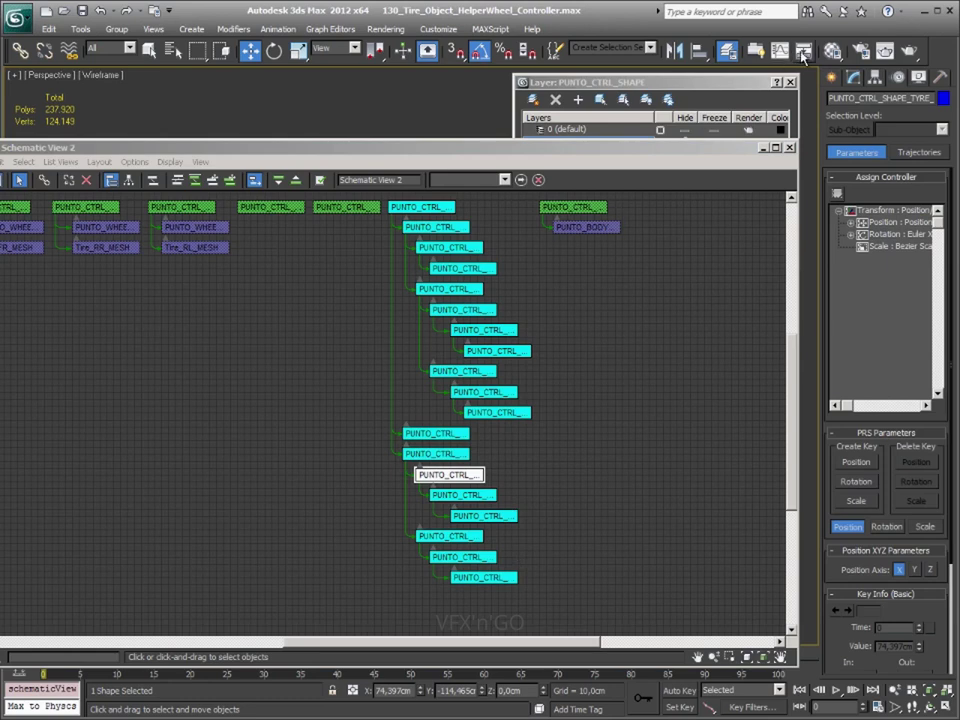
Select the axle and steering nodes, then drag the steering node left out of its tree
click(440, 454)
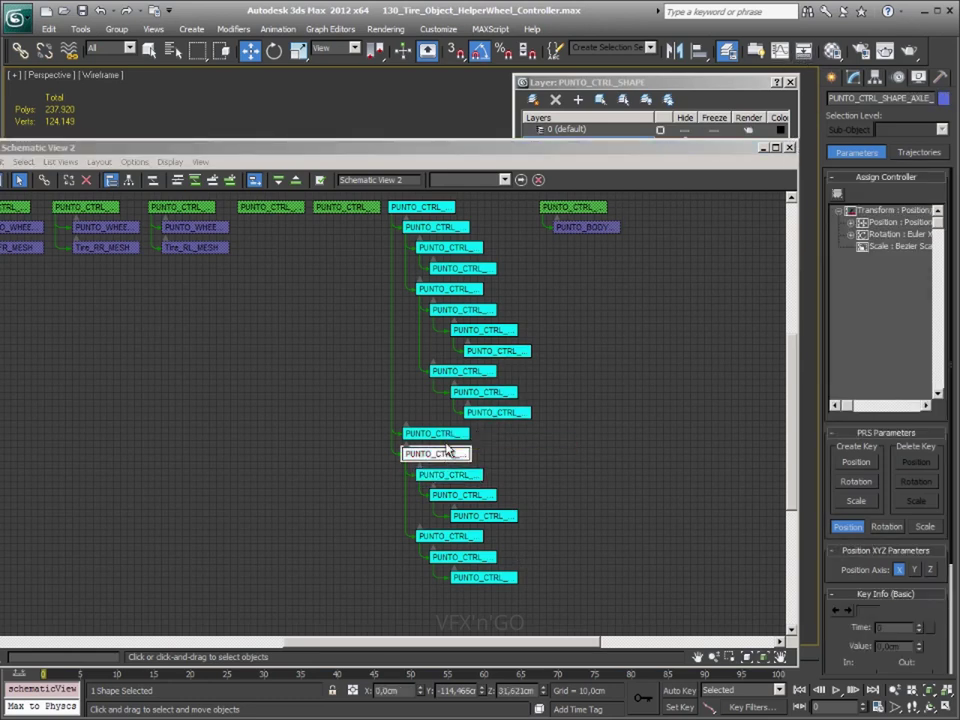
click(456, 436)
drag(456, 440, 372, 397)
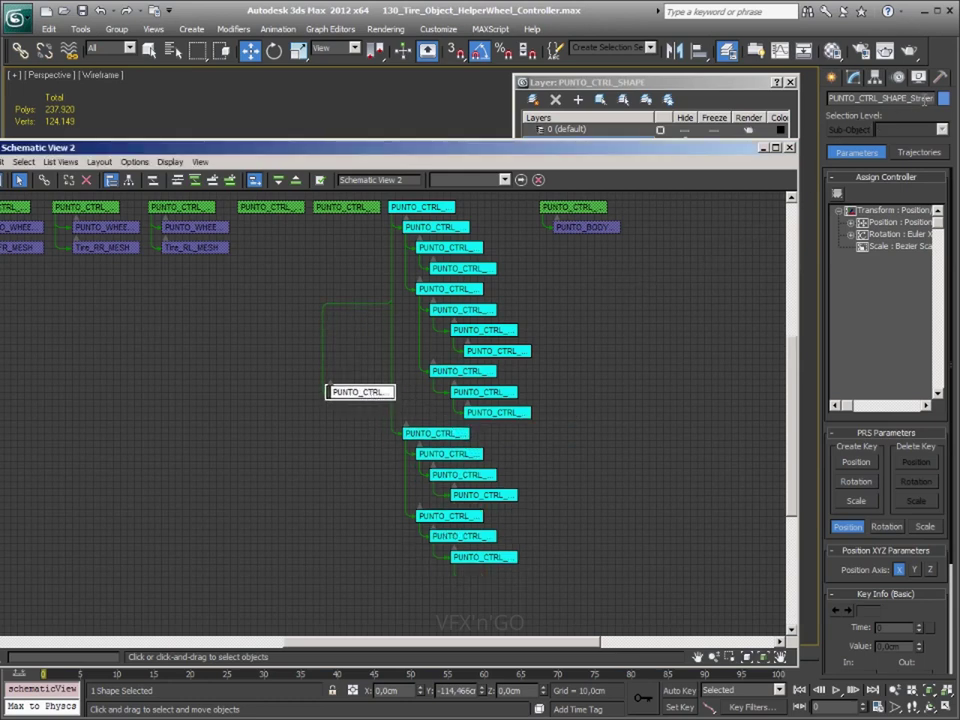
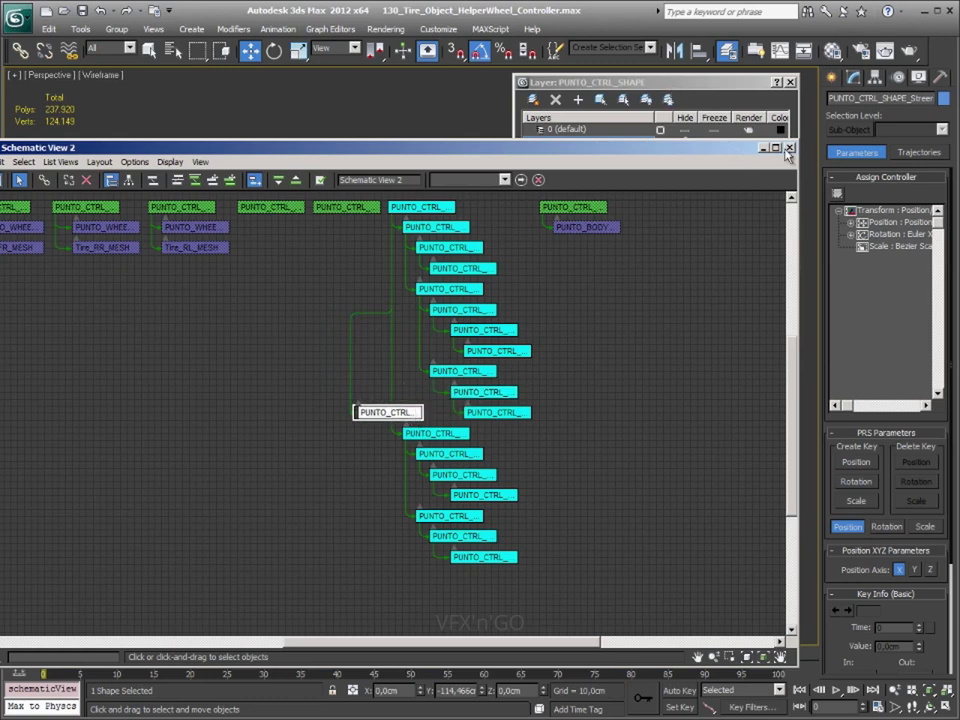
Close Schematic View, apply Freeze Transform to the 19 selected control shapes, then deselect
click(788, 148)
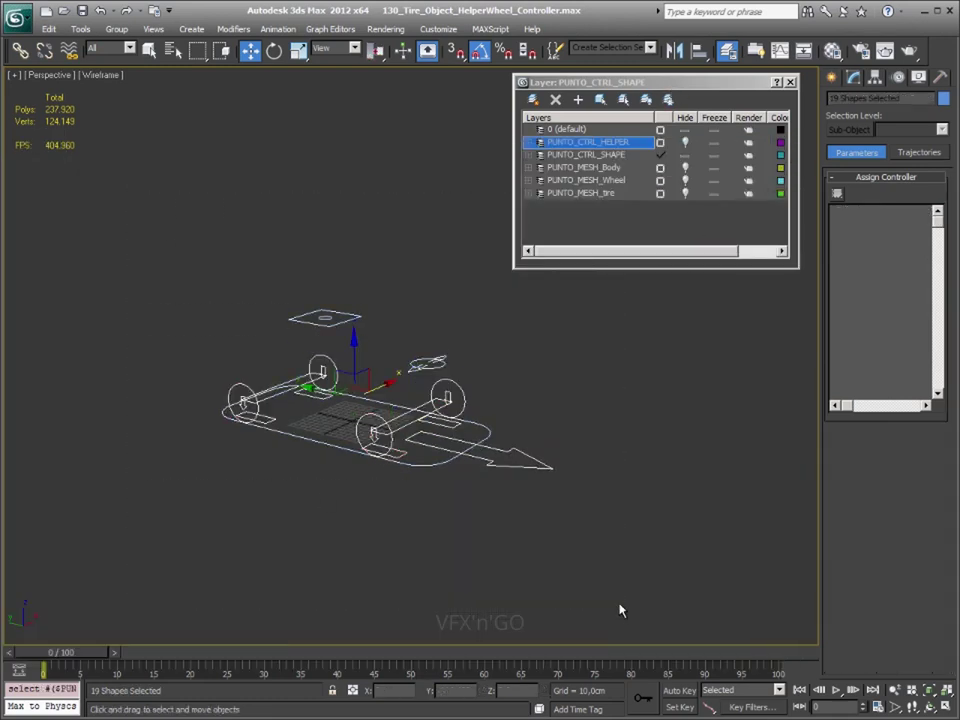
right_click(405, 381)
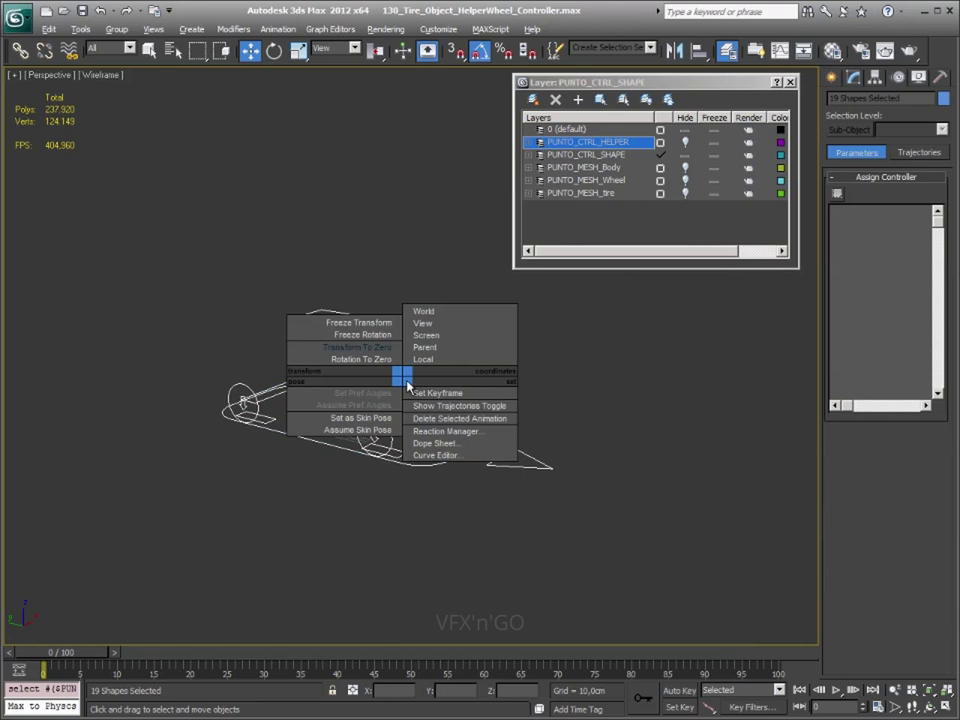
click(358, 322)
click(387, 468)
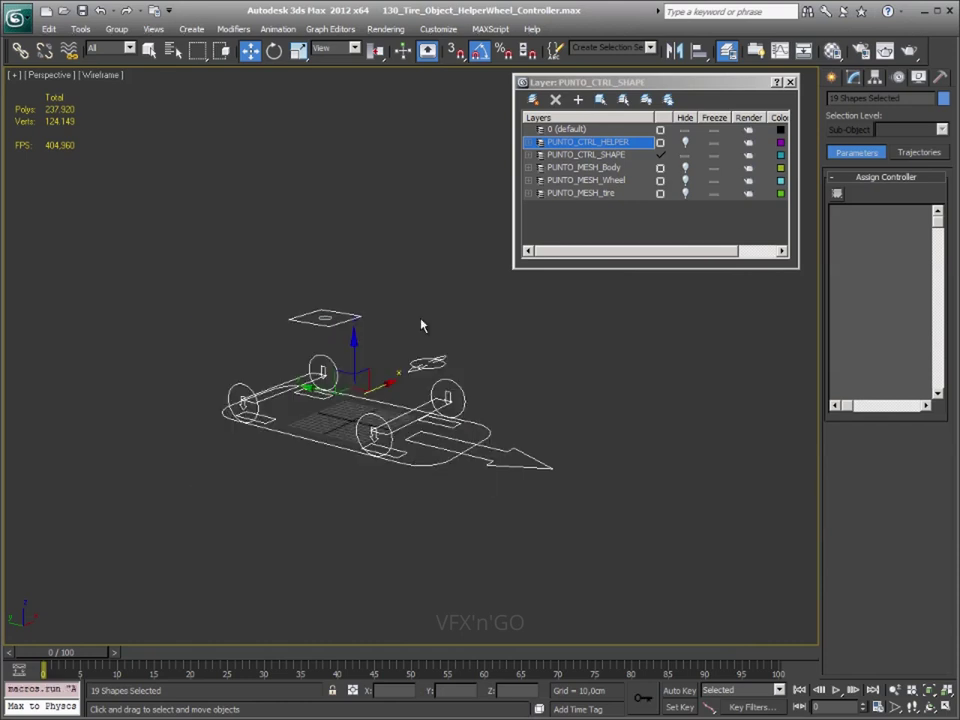
click(381, 347)
On the wheel helper's Zero Pos XYZ, give Z Position a Float Limit fixed at 0
scroll(324, 375, up, 3)
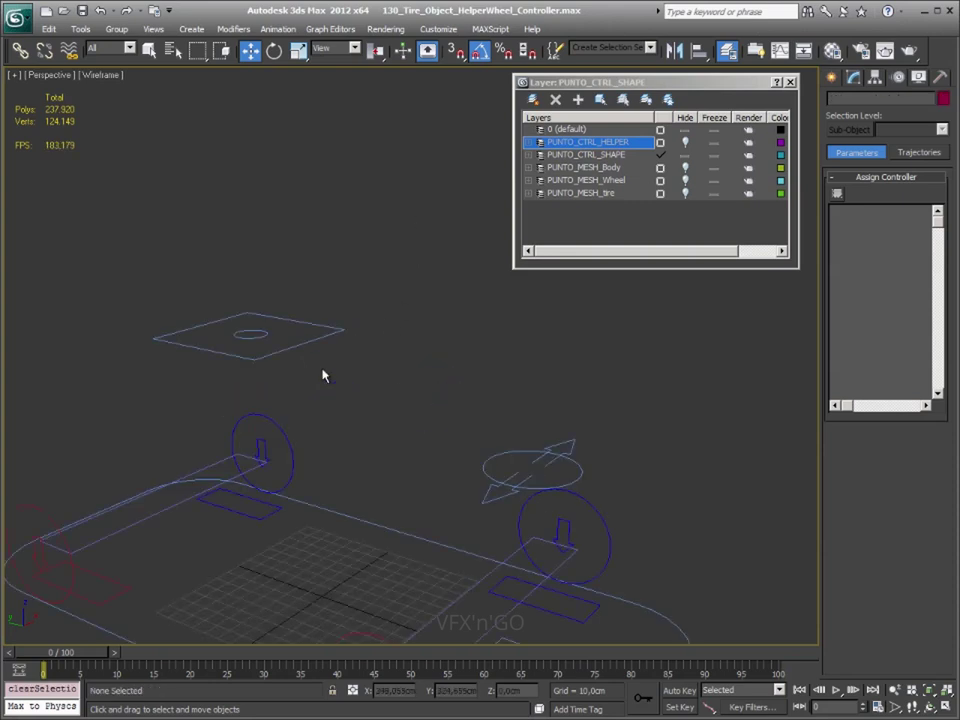
scroll(306, 373, up, 2)
click(240, 341)
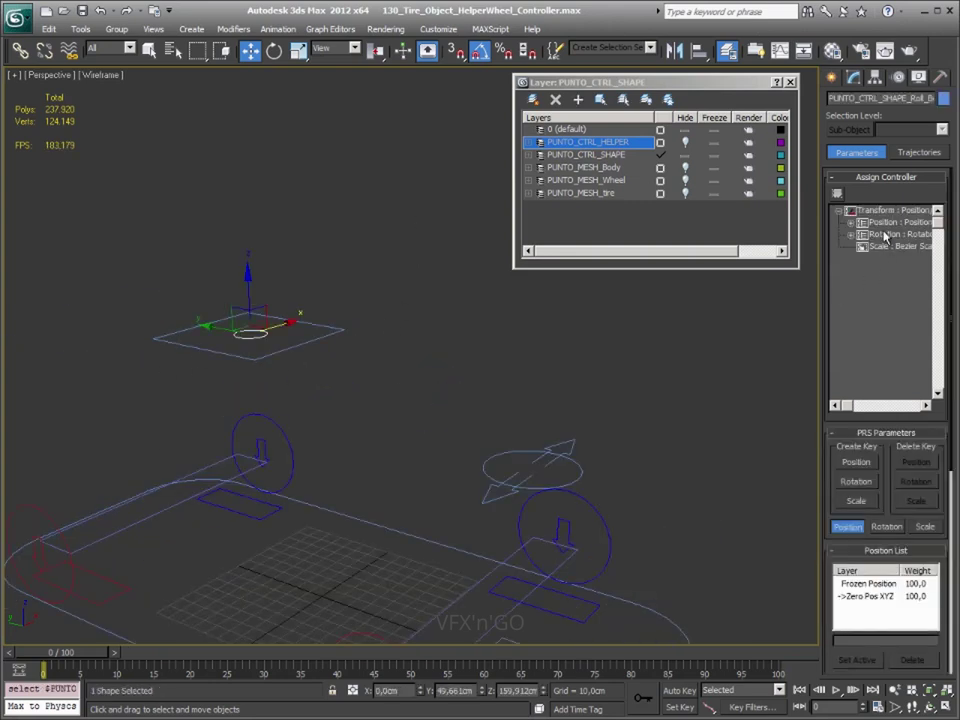
click(852, 223)
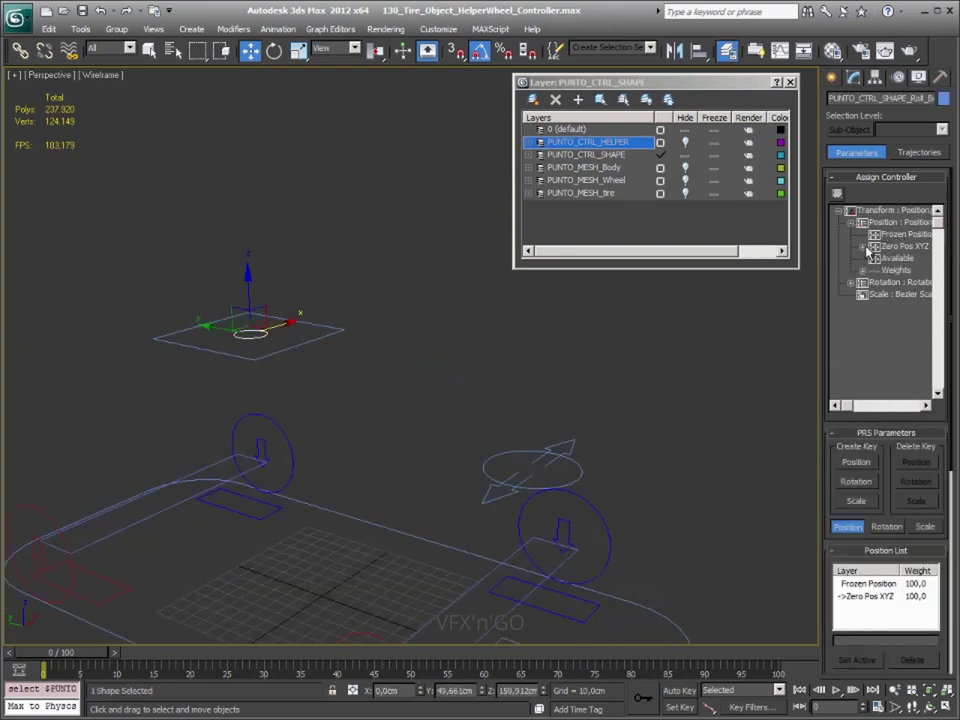
click(862, 246)
click(905, 282)
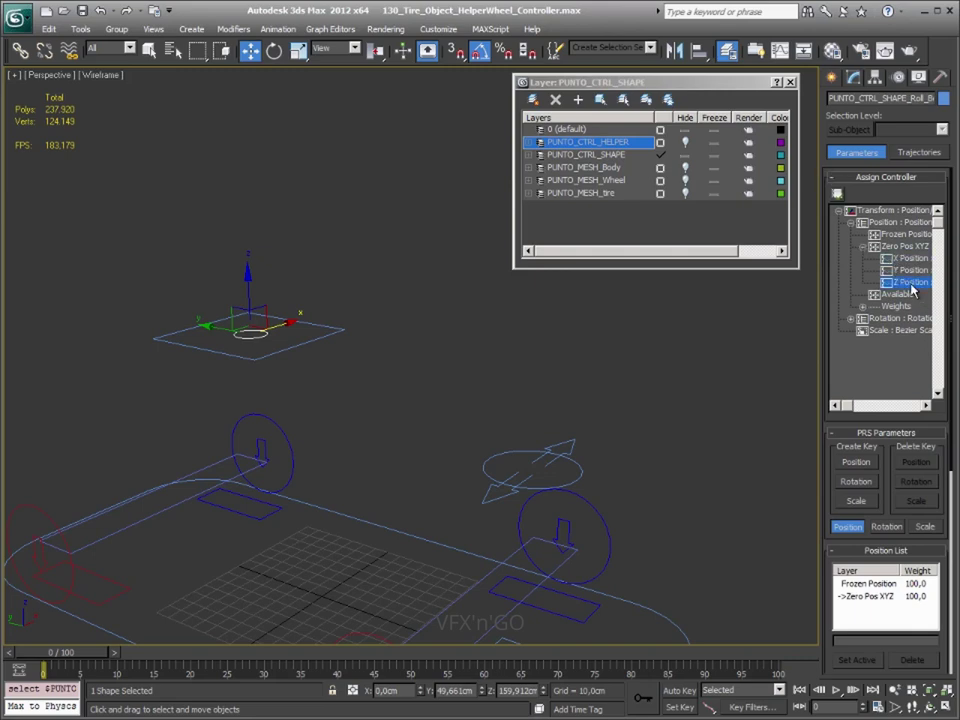
click(837, 193)
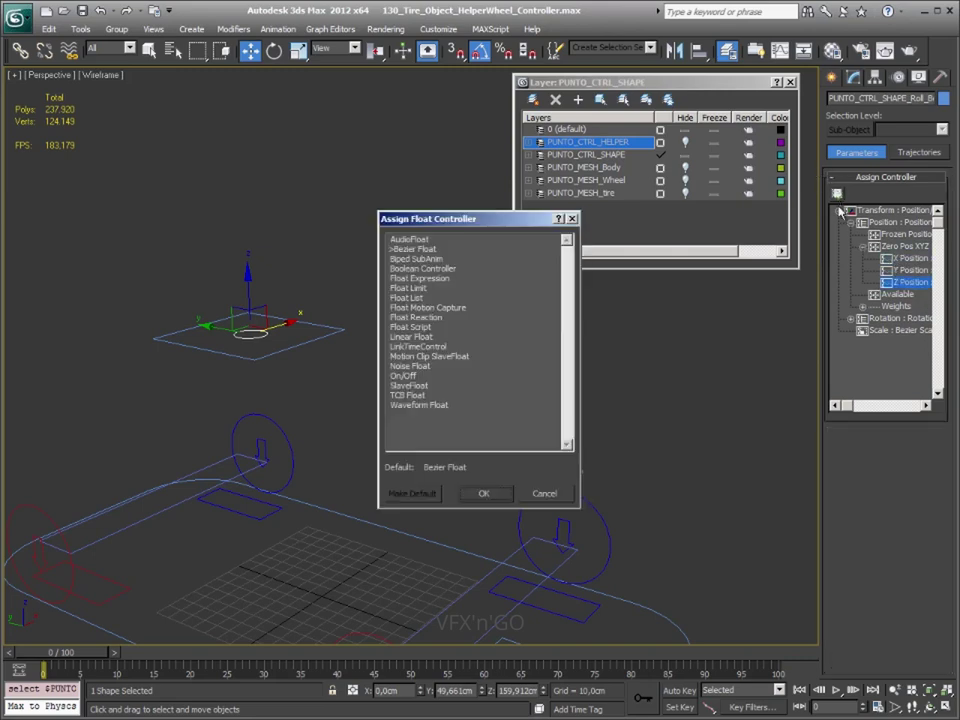
double_click(407, 287)
right_click(955, 273)
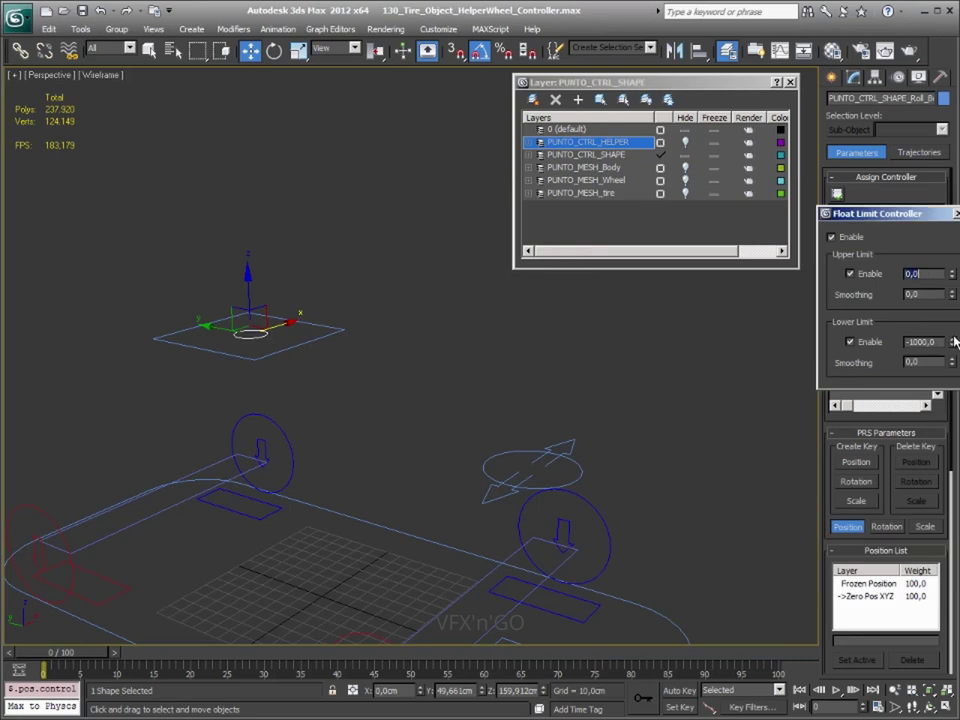
click(954, 214)
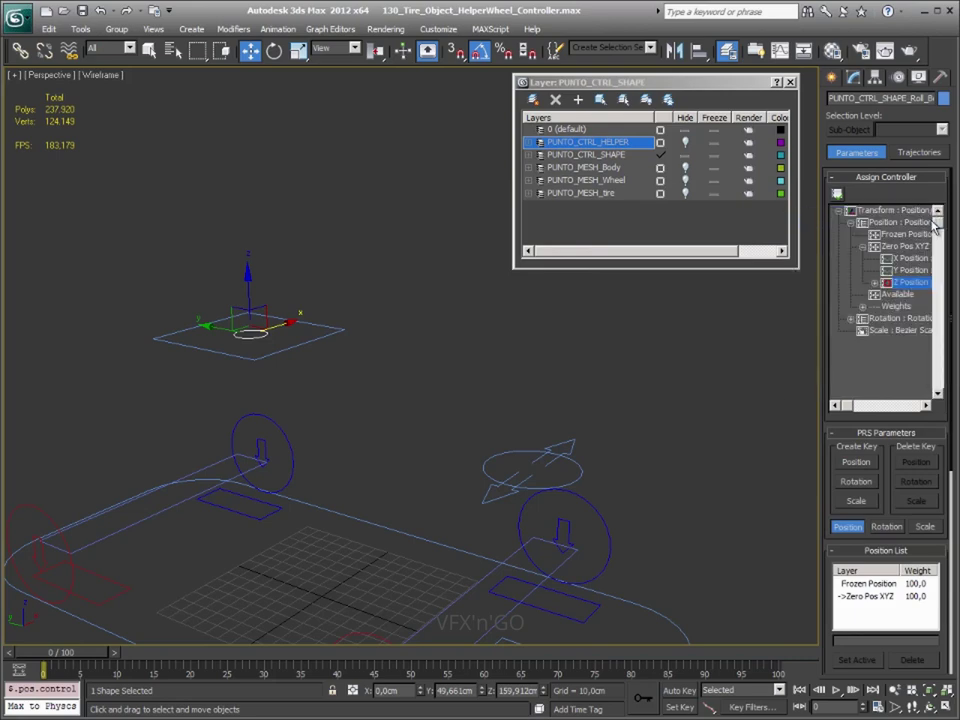
Assign a Float Limit to Y Position with upper limit 40 and lower limit -40
click(838, 196)
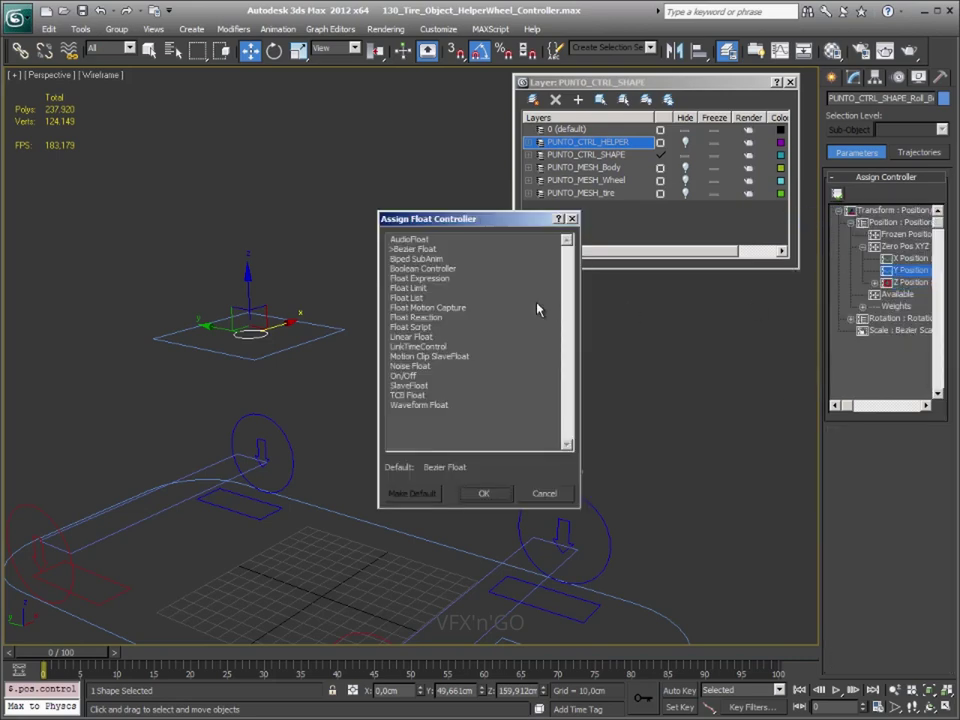
double_click(407, 288)
drag(932, 224, 756, 314)
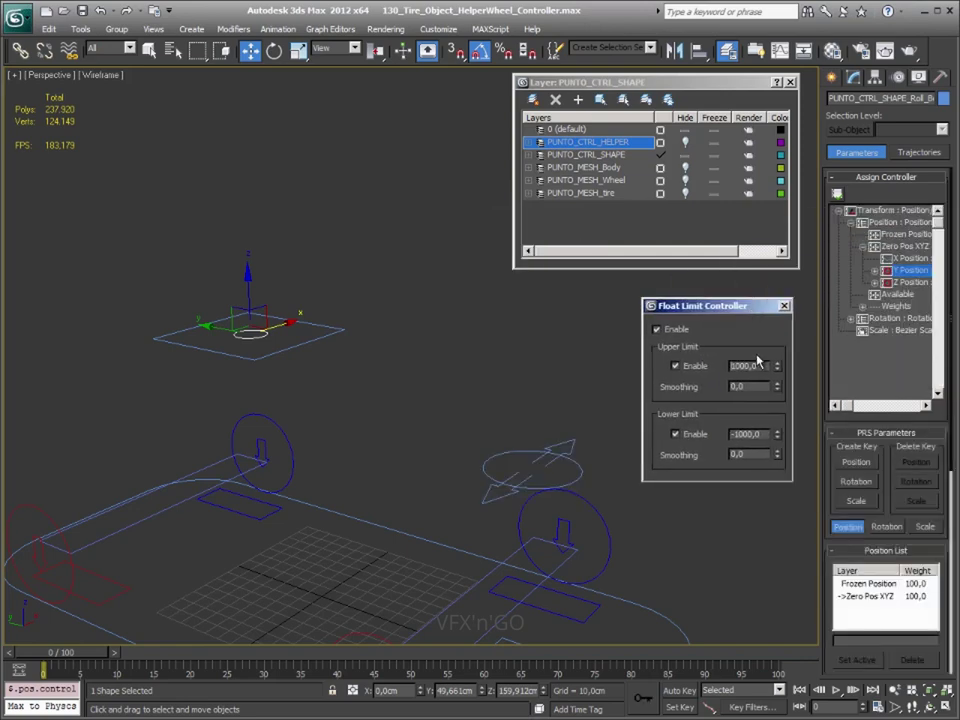
text(40)
key(Tab)
text(-40)
key(Tab)
Give X Position a Float Limit controller clamped to 40 and -40, then deselect
click(785, 307)
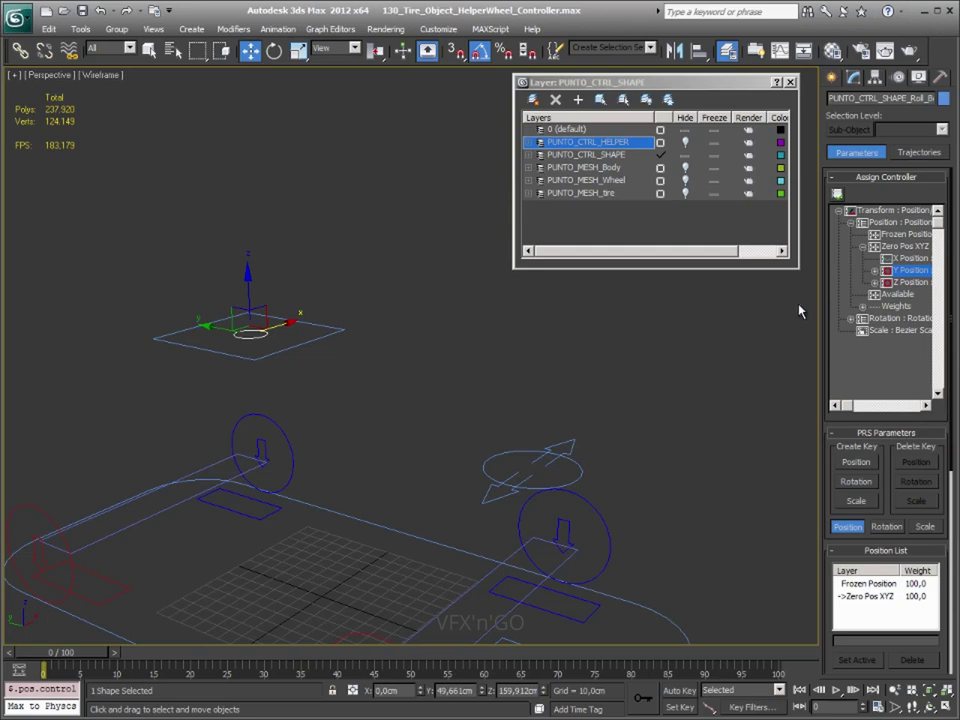
click(906, 259)
click(839, 196)
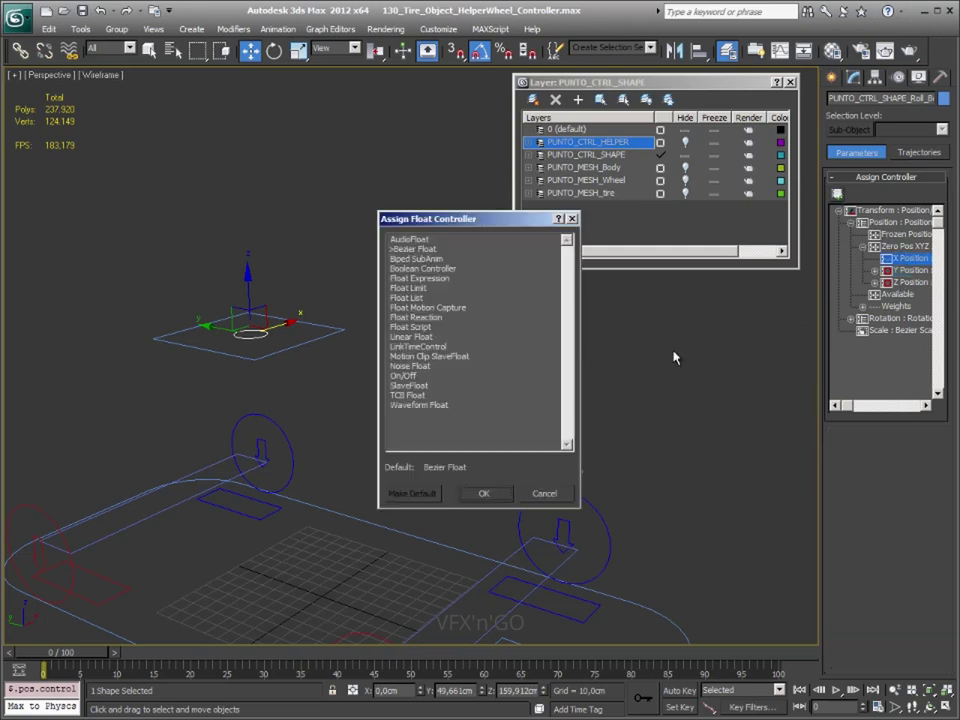
double_click(415, 288)
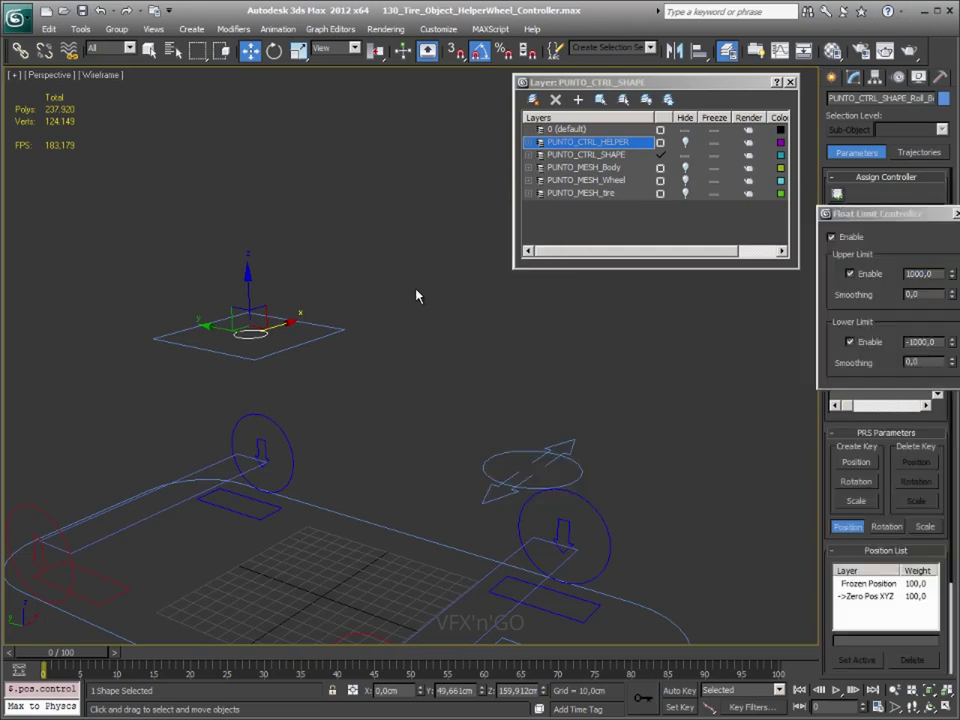
drag(895, 222, 664, 340)
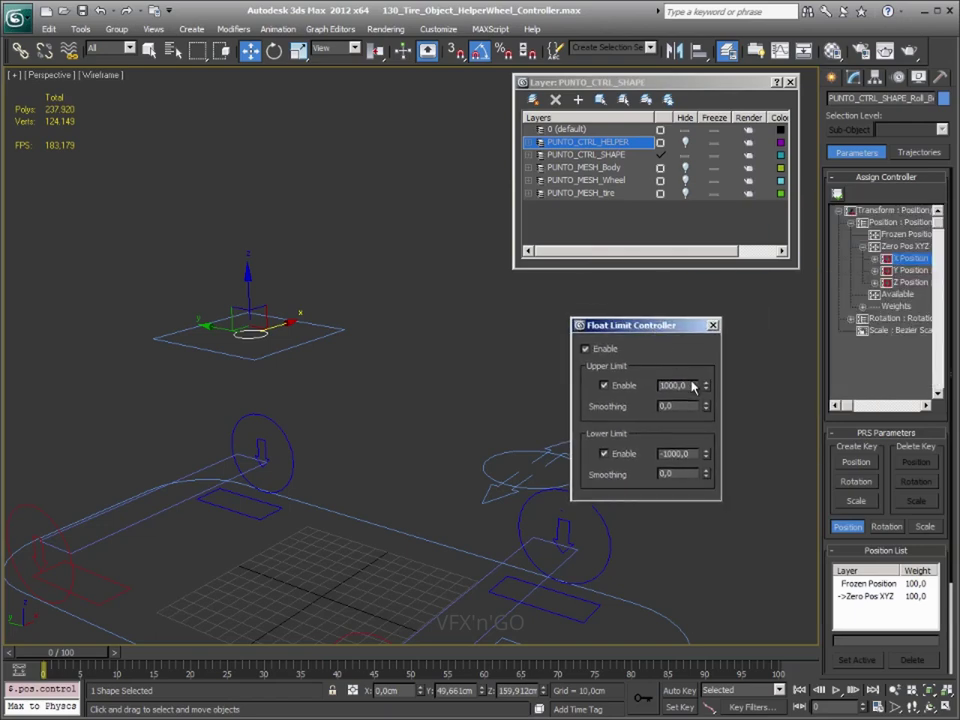
text(40)
key(Return)
click(663, 454)
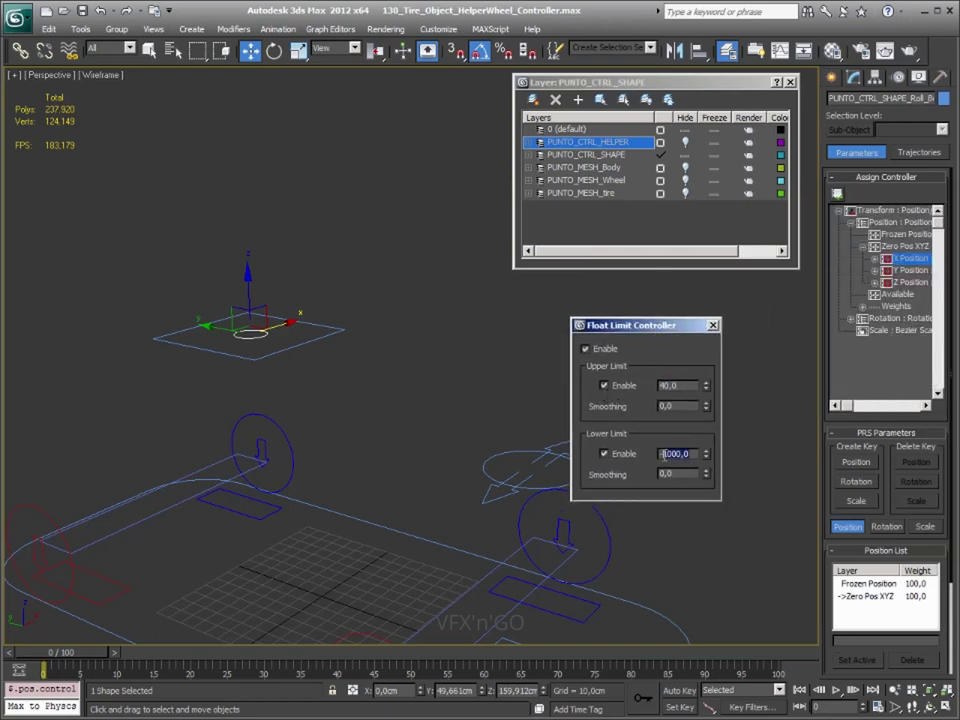
click(712, 325)
click(268, 354)
Drag the wheel helper along X, Y and Z in Perspective and Top views to test its 40-unit limits
click(281, 330)
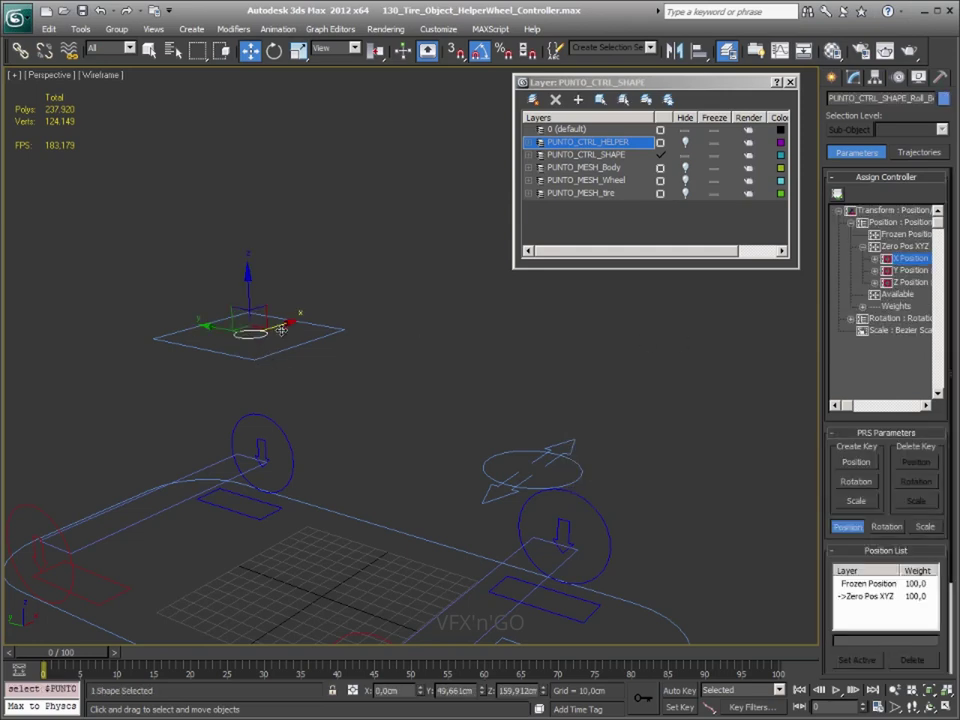
drag(281, 330, 403, 398)
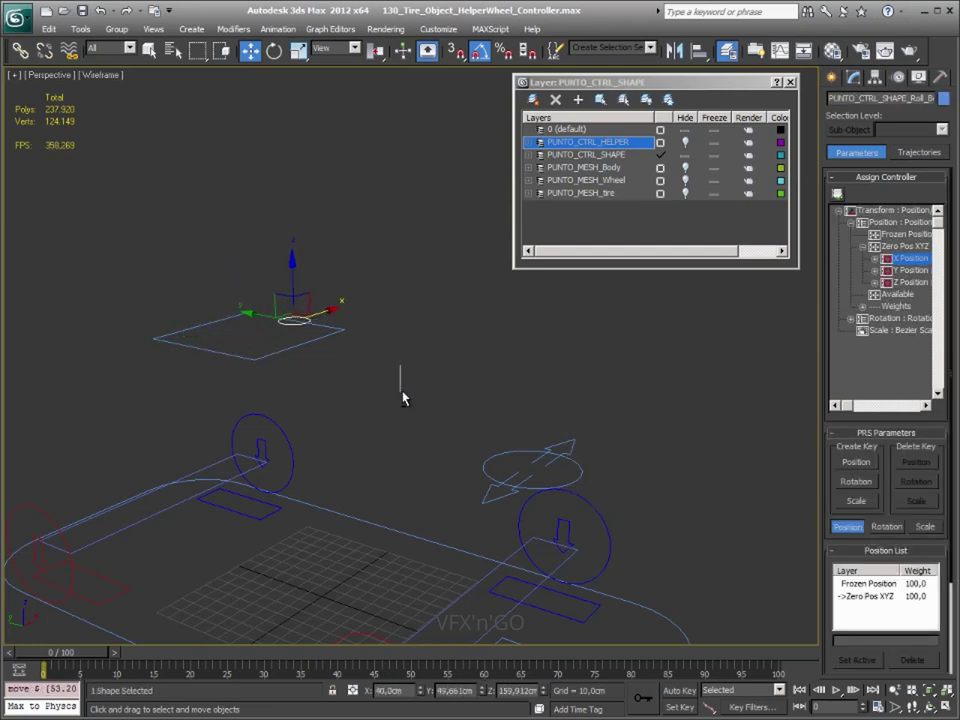
mouse_move(403, 398)
alt+middle_down()
mouse_move(405, 420)
mouse_move(370, 495)
alt+middle_up()
key(t)
mouse_move(481, 326)
mouse_down()
mouse_move(481, 265)
mouse_move(336, 230)
mouse_move(253, 476)
mouse_move(476, 253)
mouse_move(269, 388)
mouse_move(325, 329)
mouse_move(352, 330)
mouse_up()
key(p)
mouse_move(360, 490)
alt+middle_down()
mouse_move(450, 403)
mouse_move(356, 285)
alt+middle_up()
drag(356, 285, 343, 393)
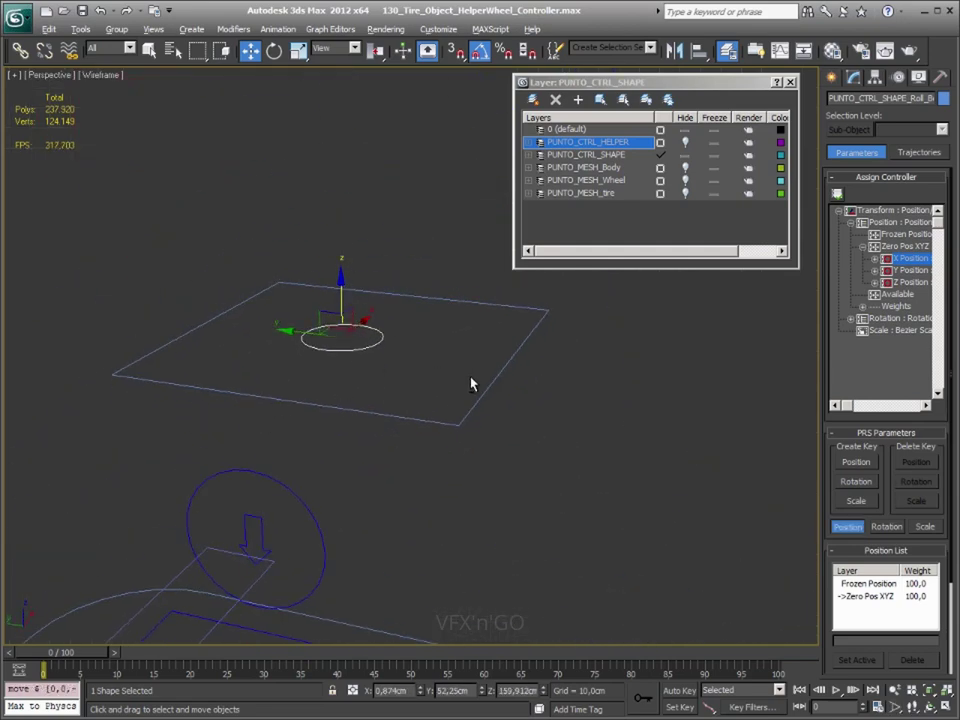
mouse_move(471, 386)
alt+middle_down()
mouse_move(418, 392)
mouse_move(428, 317)
mouse_move(369, 342)
alt+middle_up()
Reset the wheel helper with Transform To Zero, deselect, and zoom out to the whole car rig
right_click(387, 345)
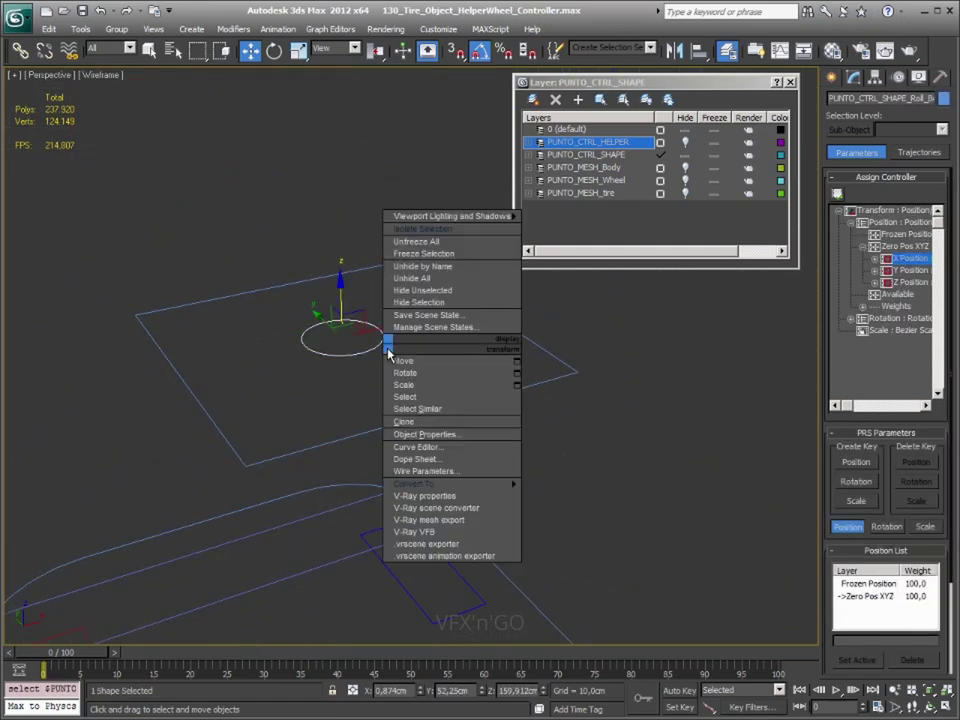
alt+right_click(363, 341)
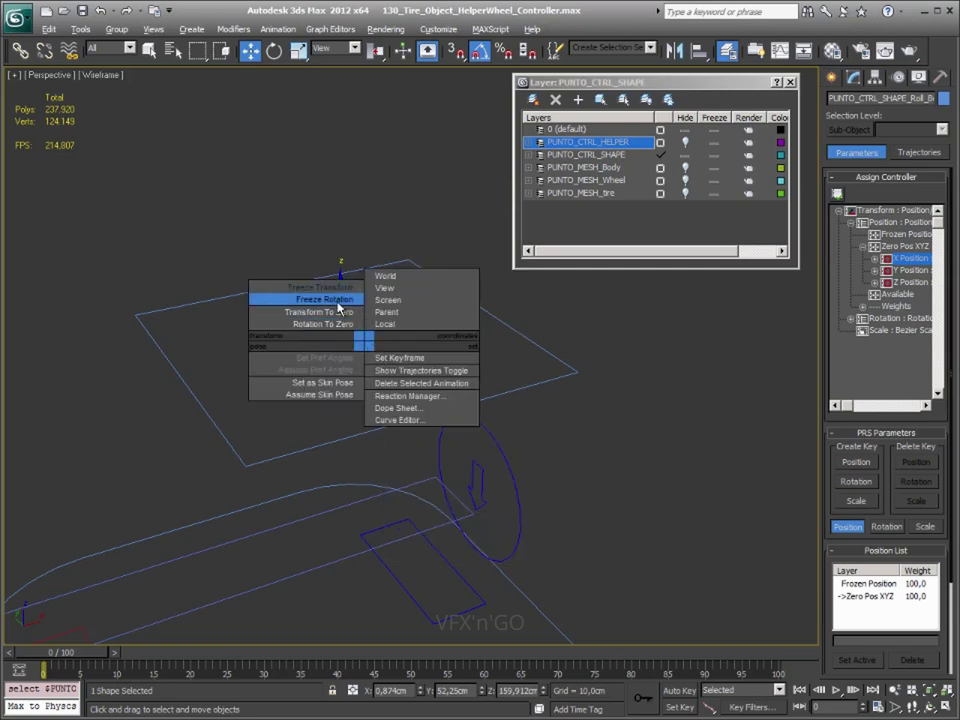
click(341, 312)
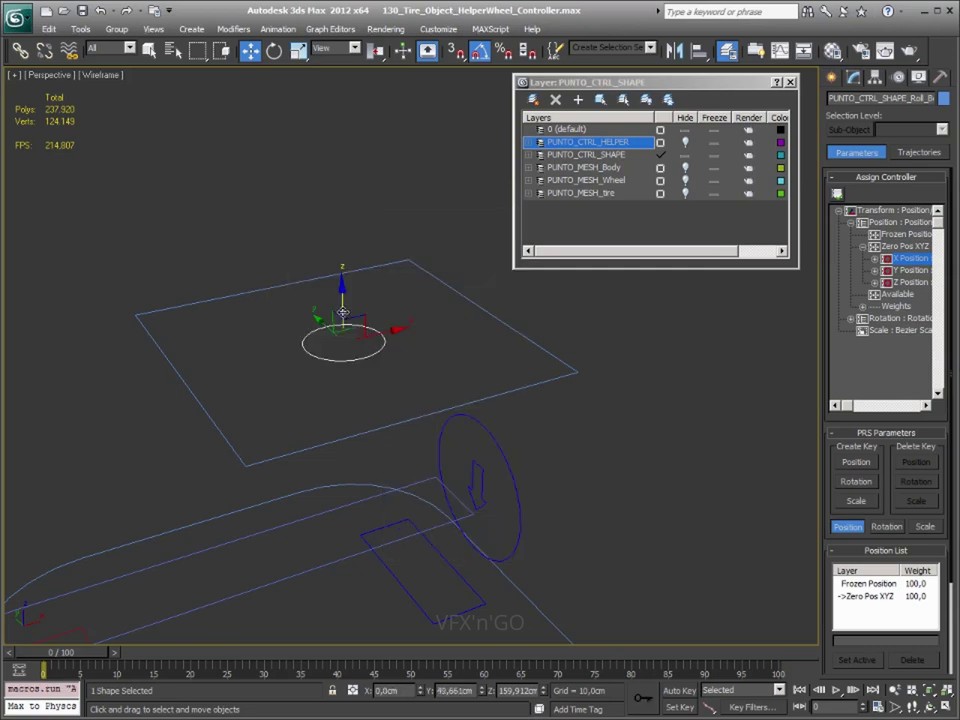
click(705, 350)
scroll(490, 358, down, 5)
scroll(467, 386, down, 2)
scroll(469, 392, up, 3)
scroll(517, 400, up, 2)
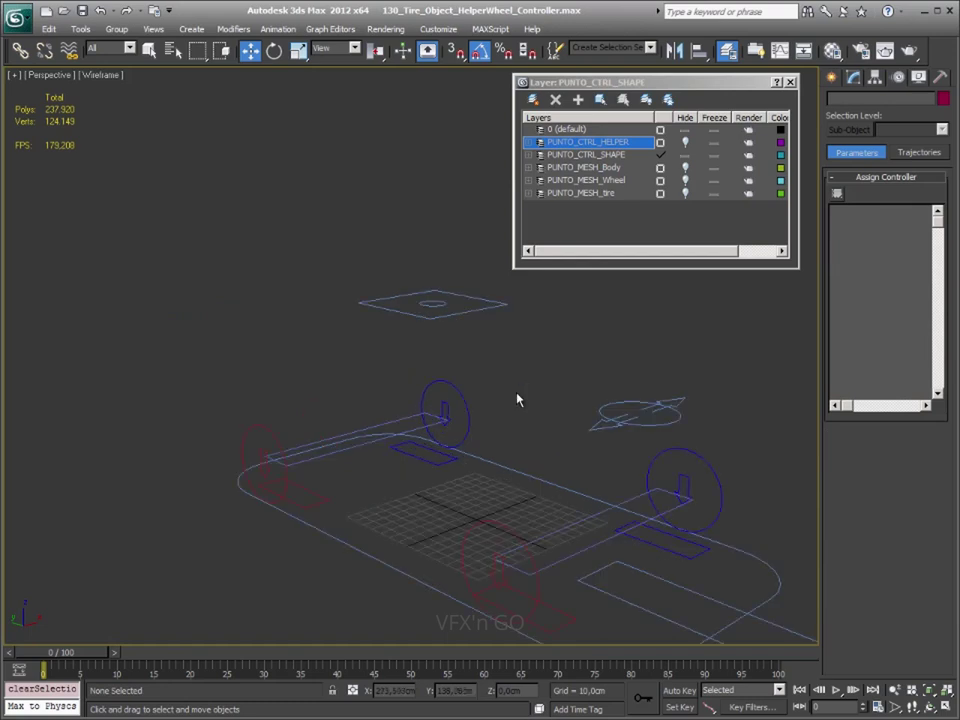
scroll(517, 400, down, 2)
middle_drag(514, 388, 410, 316)
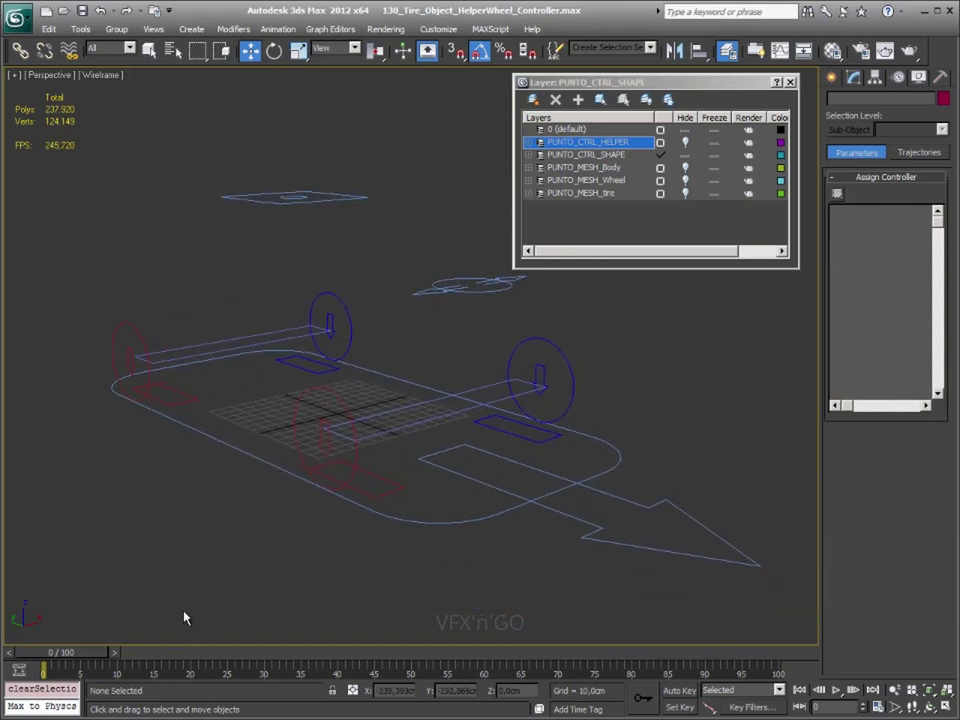